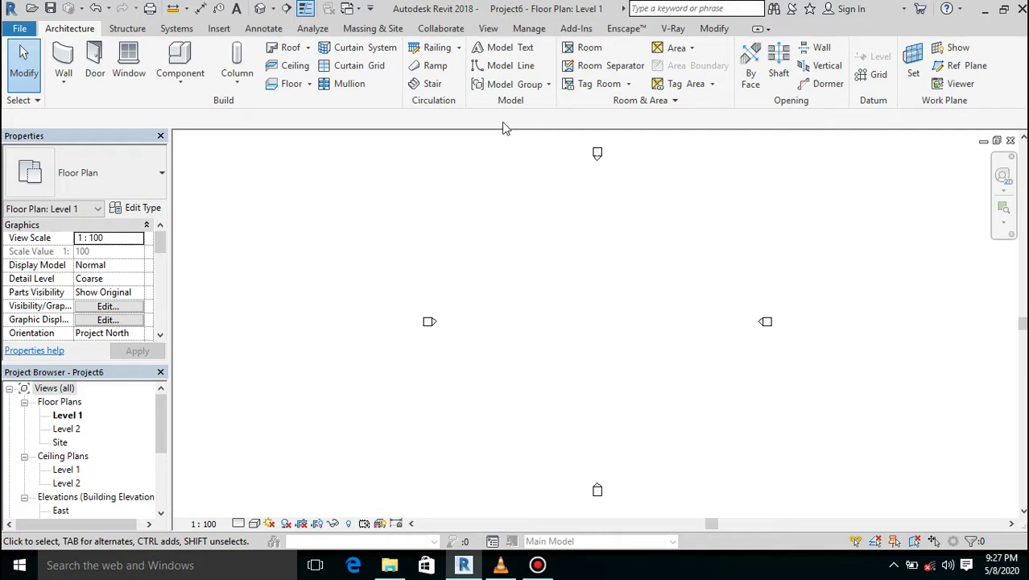
Start a new stair and duplicate its stair type under the proposed name
{"action": "left_click", "coordinate": [434, 87]}
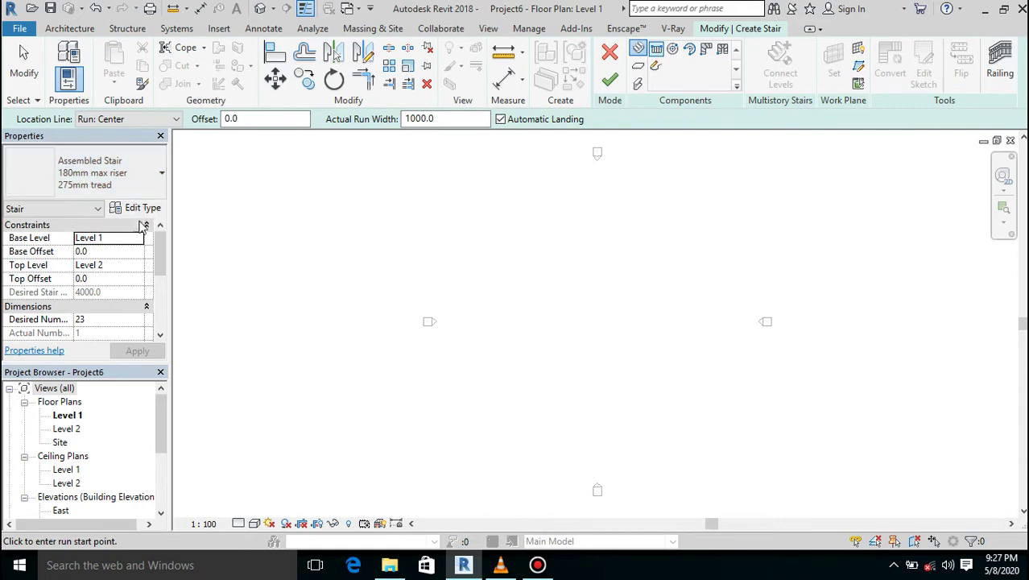
{"action": "left_click", "coordinate": [137, 211]}
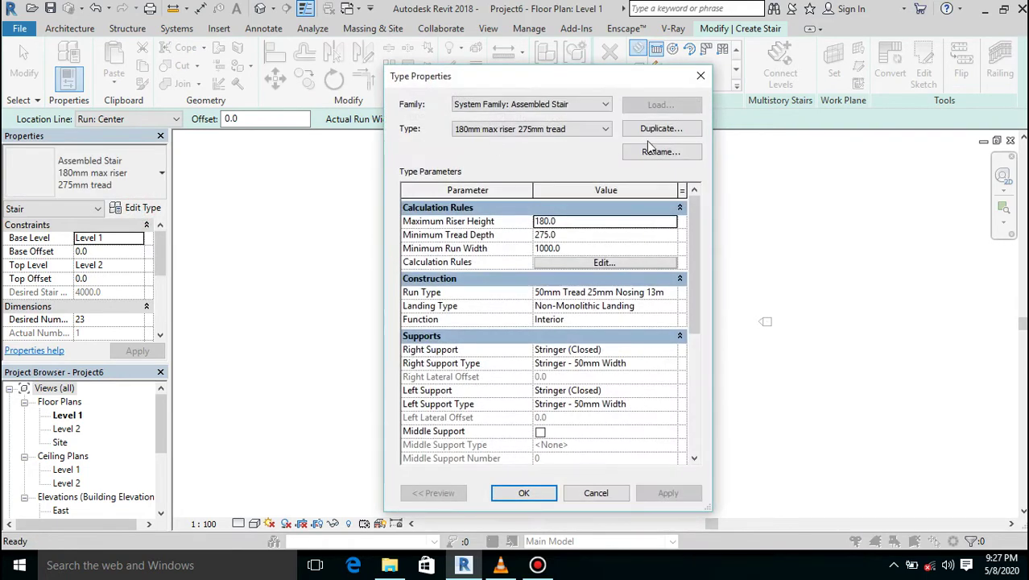
{"action": "left_click", "coordinate": [657, 131]}
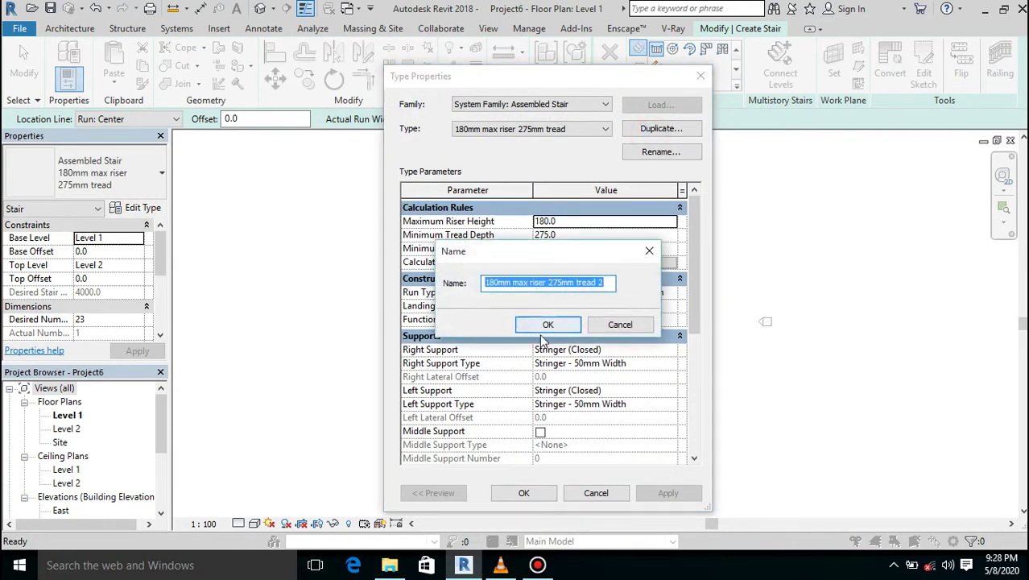
{"action": "left_click", "coordinate": [545, 326]}
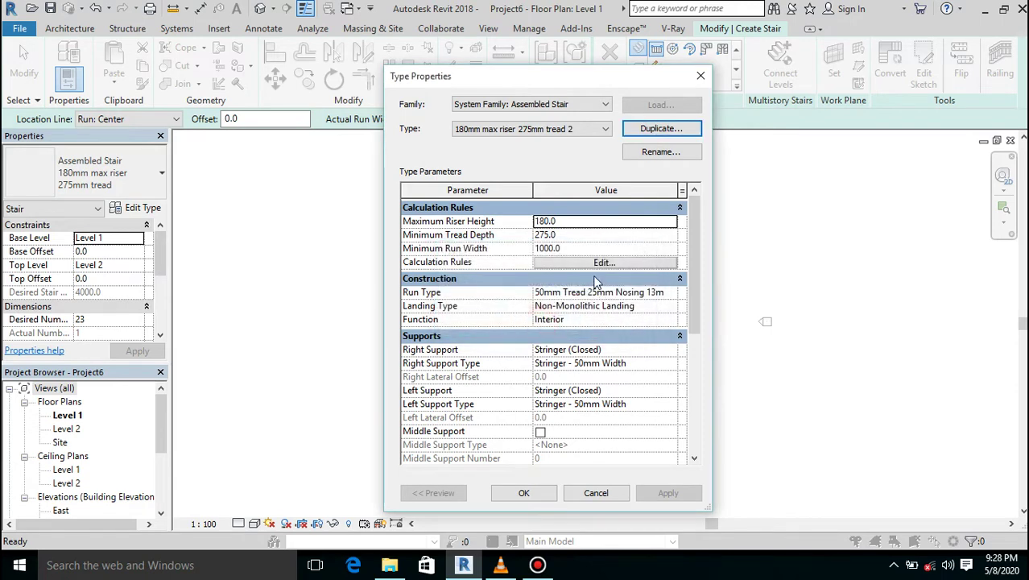
Set maximum riser height 150, minimum tread depth 300 and minimum run width 1500
{"action": "left_click", "coordinate": [567, 222]}
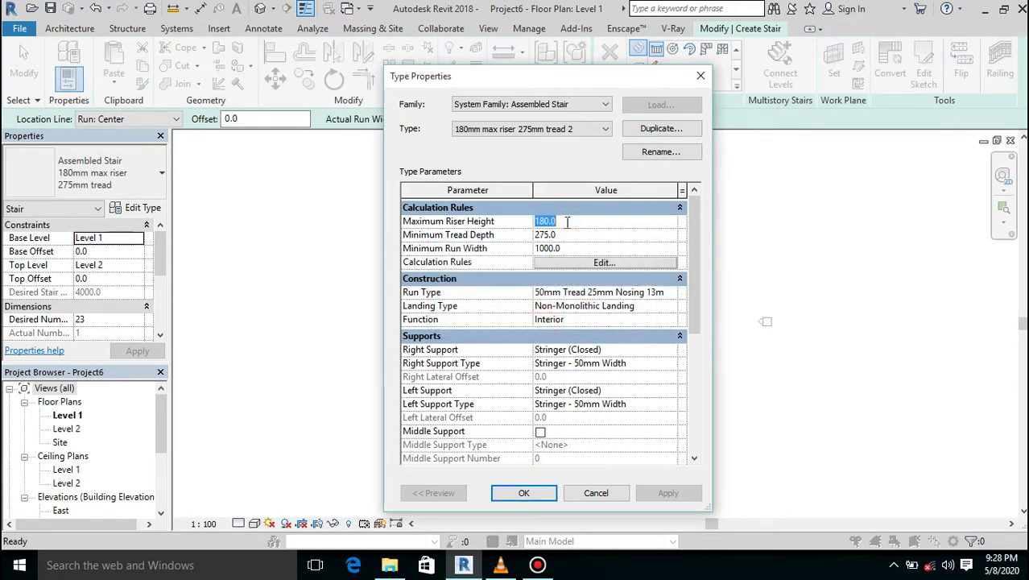
{"action": "type", "text": "150"}
{"action": "left_click", "coordinate": [567, 235]}
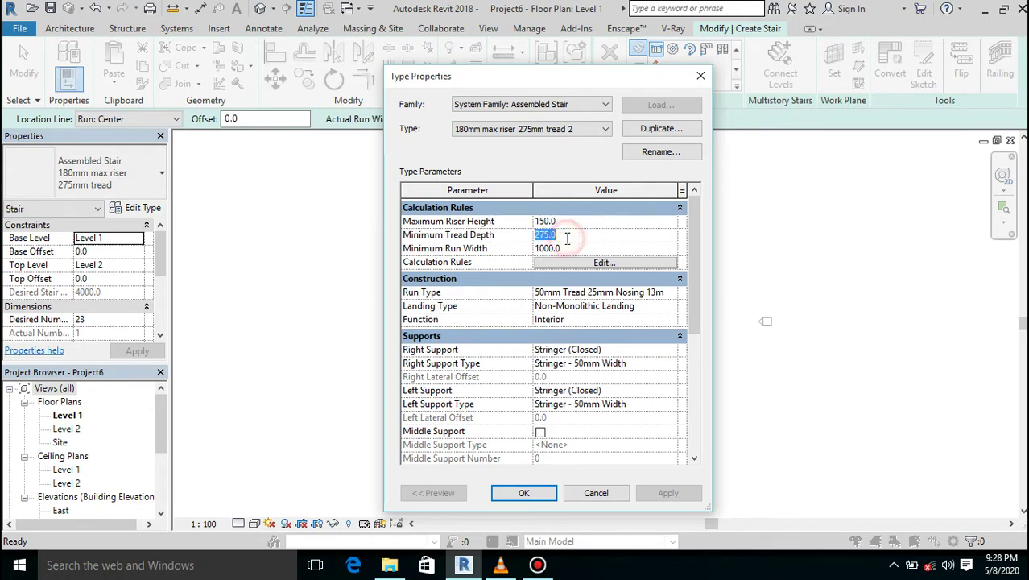
{"action": "type", "text": "300"}
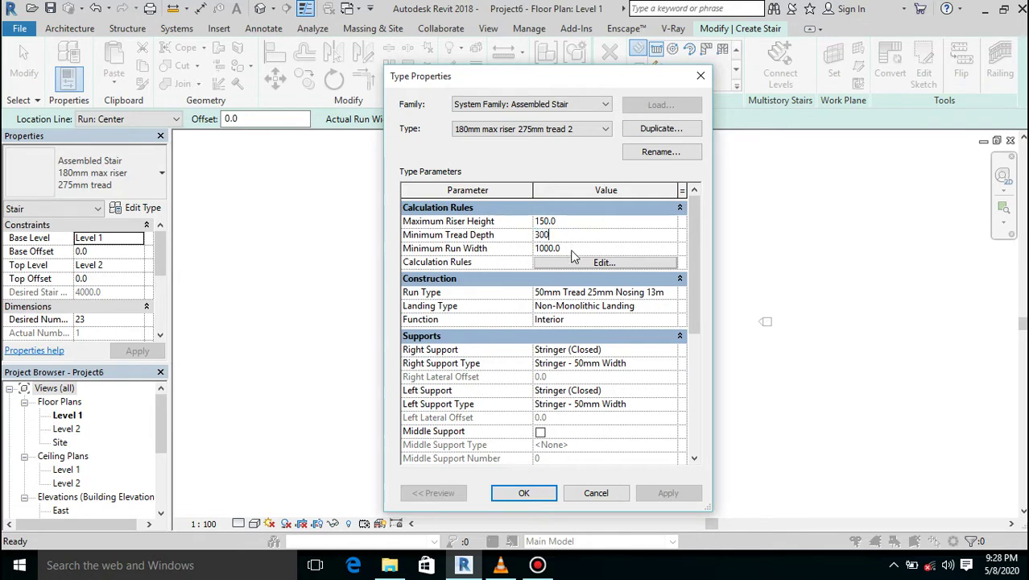
{"action": "left_click", "coordinate": [572, 248]}
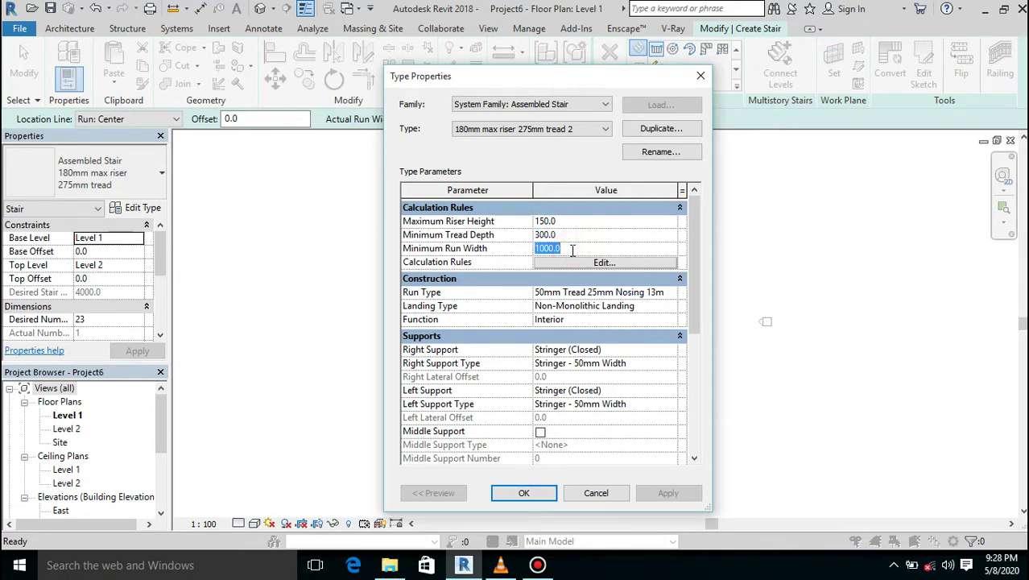
{"action": "type", "text": "1"}
Turn off risers in the run type and create a new blank tread material
{"action": "left_click", "coordinate": [670, 292]}
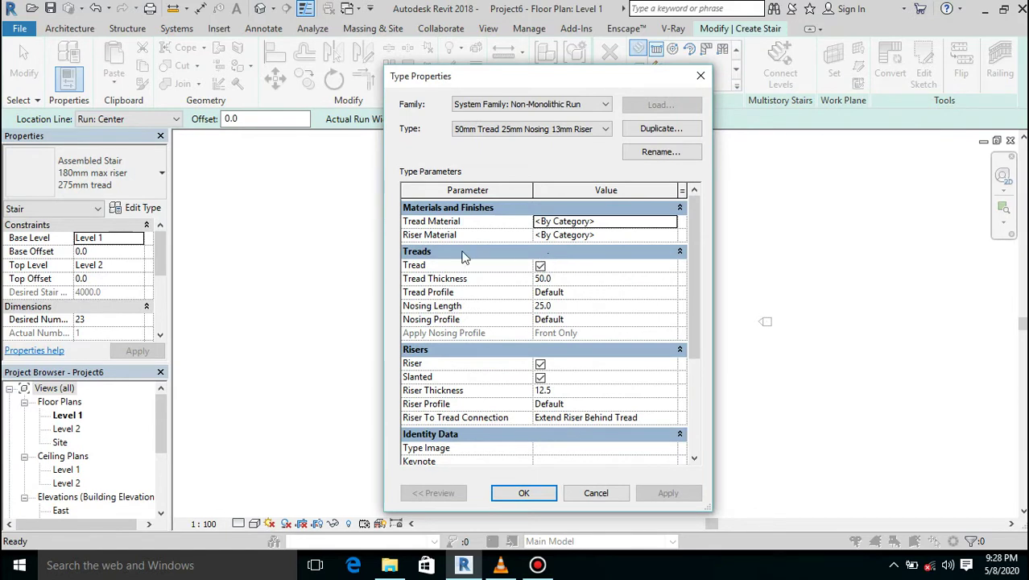
{"action": "left_click", "coordinate": [540, 364]}
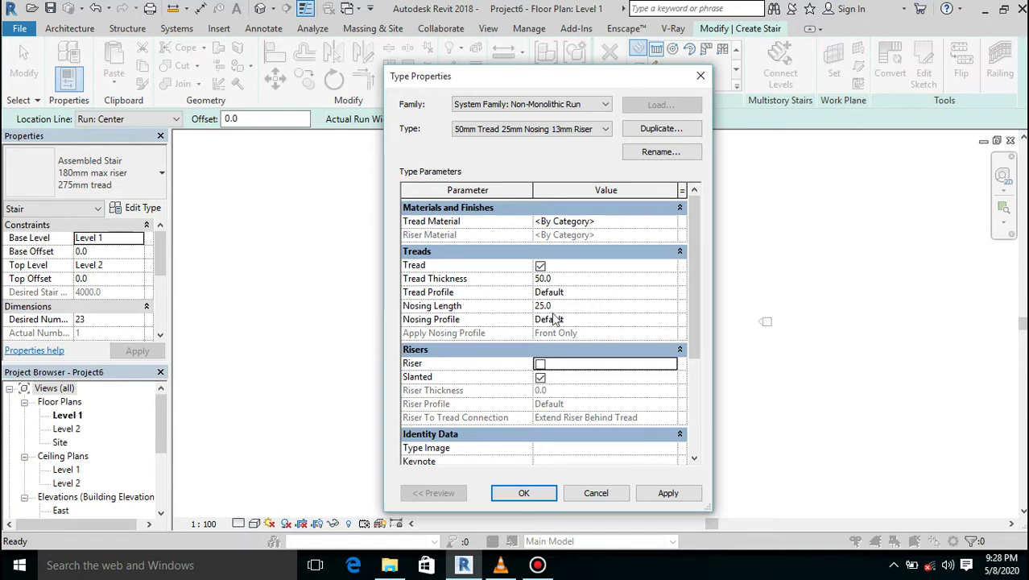
{"action": "left_click", "coordinate": [675, 222]}
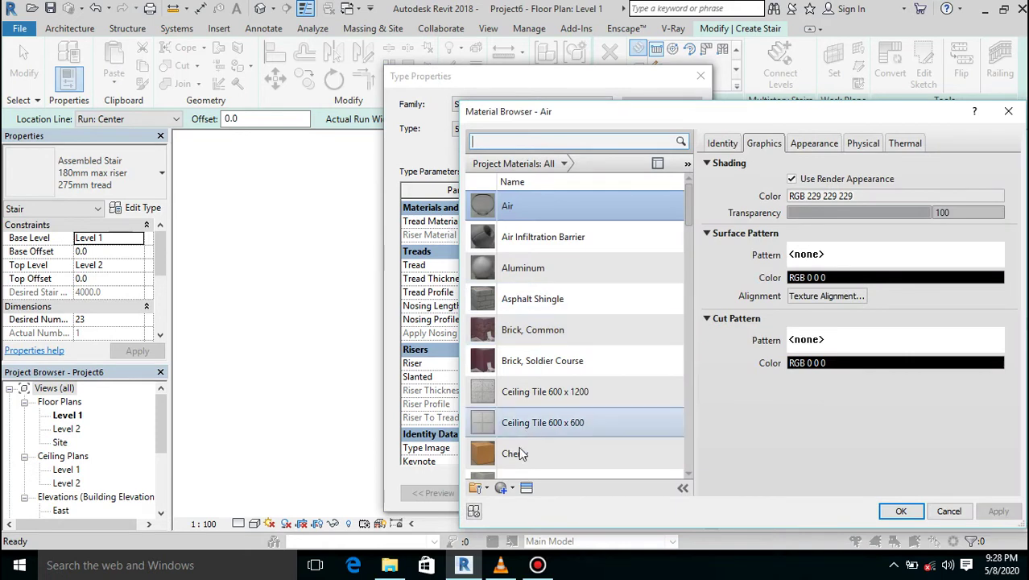
{"action": "scroll", "coordinate": [512, 472], "scroll_direction": "down", "scroll_amount": 1}
{"action": "left_click", "coordinate": [513, 489]}
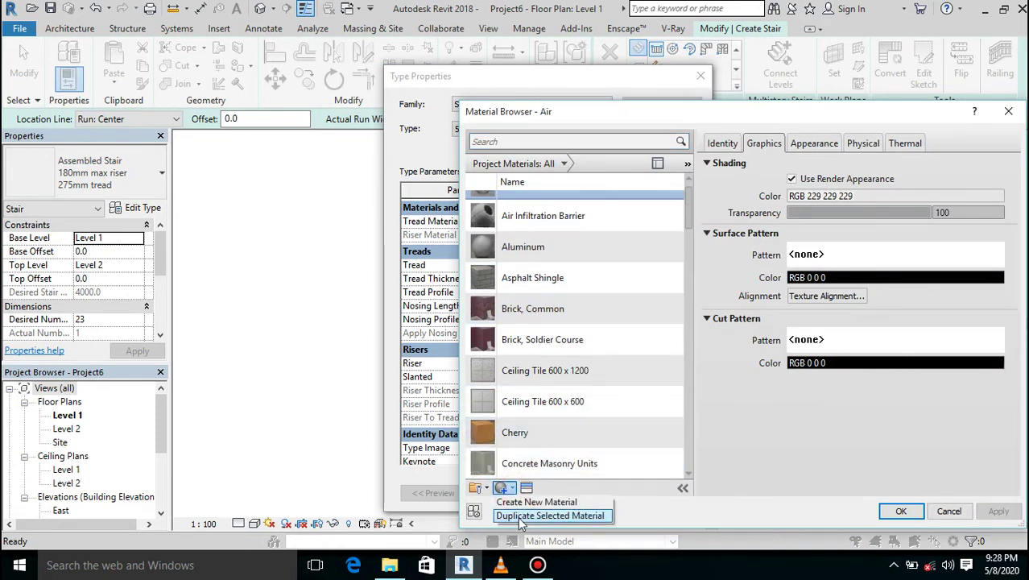
{"action": "left_click", "coordinate": [522, 503]}
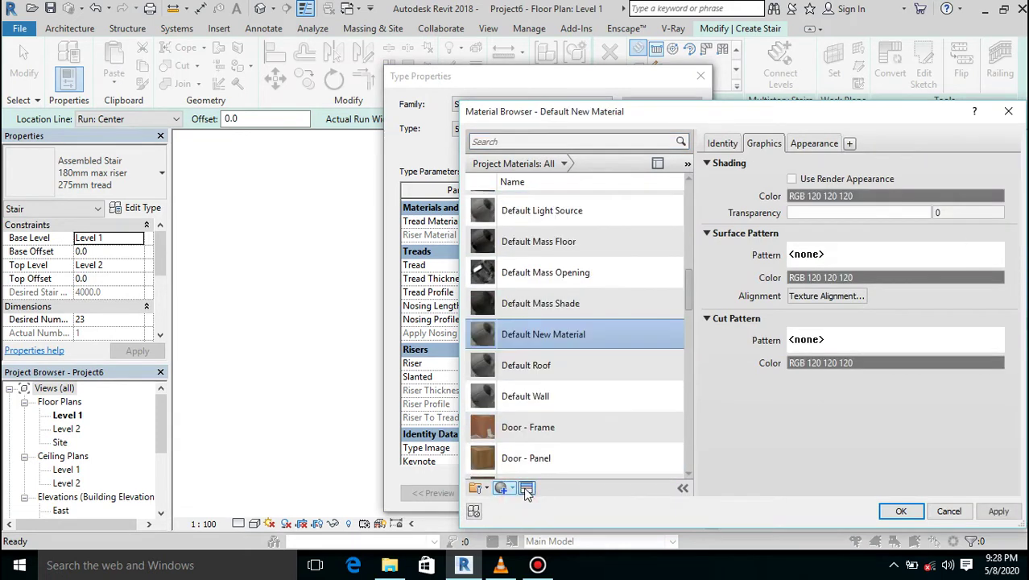
{"action": "scroll", "coordinate": [572, 323], "scroll_direction": "down", "scroll_amount": 1}
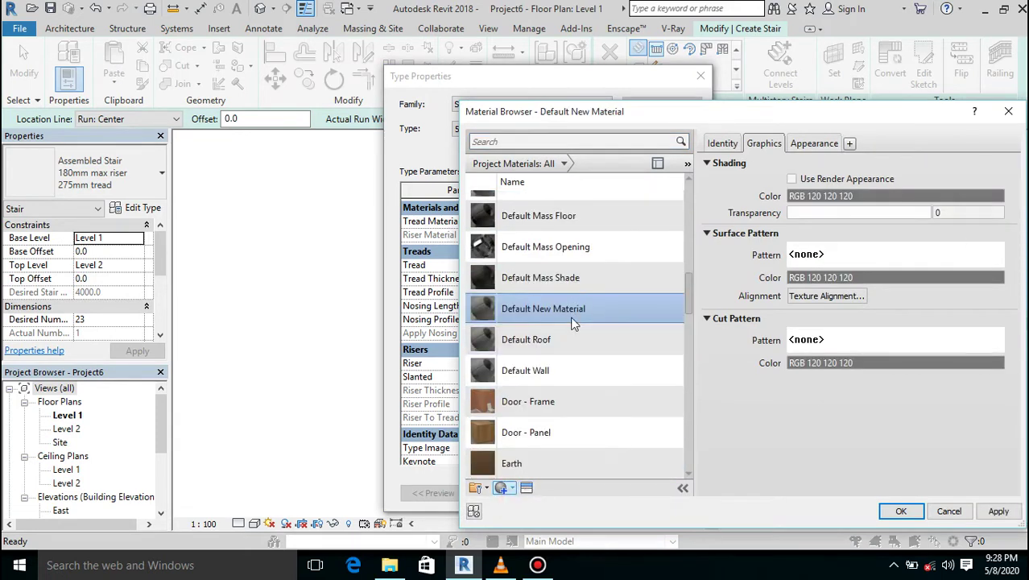
{"action": "left_click", "coordinate": [527, 488]}
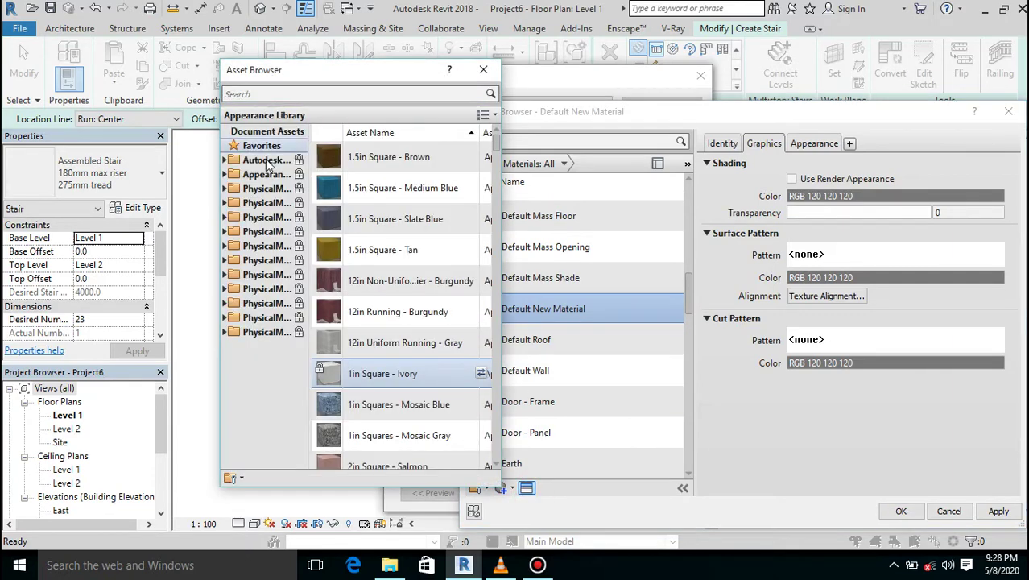
Browse Appearance Library > Flooring > Wood and try the Parquet - Gray-Tan appearance
{"action": "left_click", "coordinate": [226, 175]}
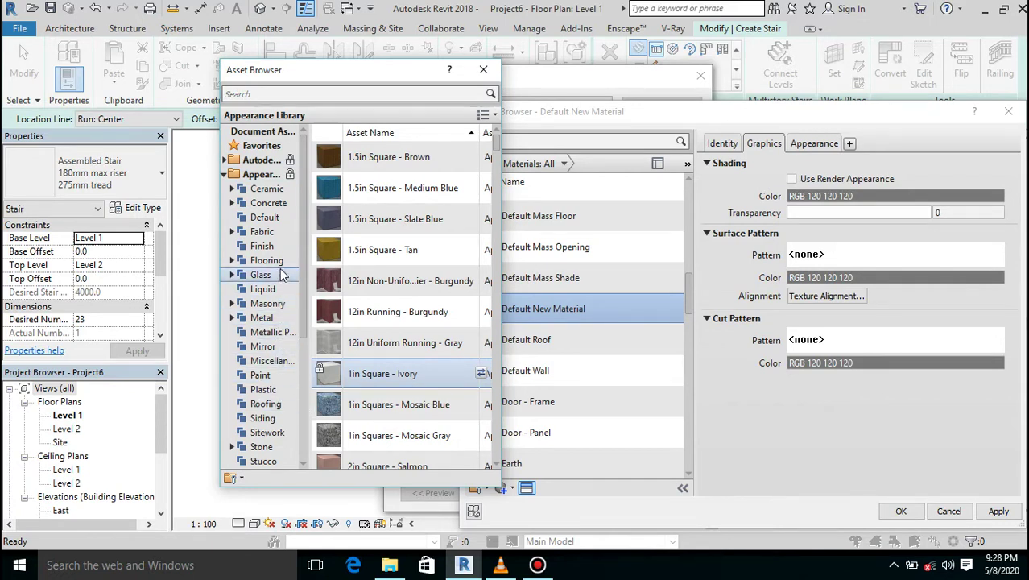
{"action": "left_click", "coordinate": [232, 261]}
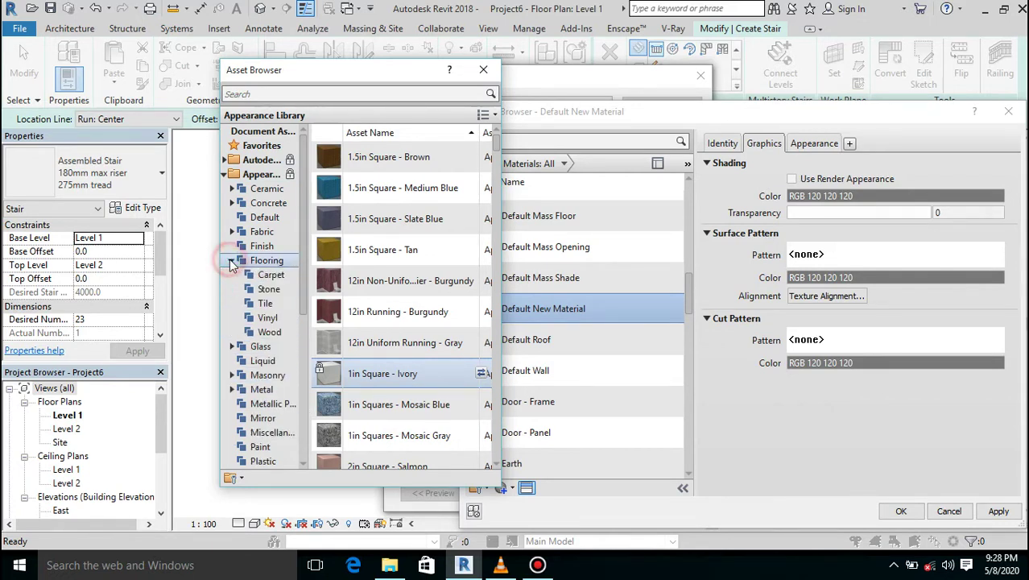
{"action": "left_click", "coordinate": [276, 335]}
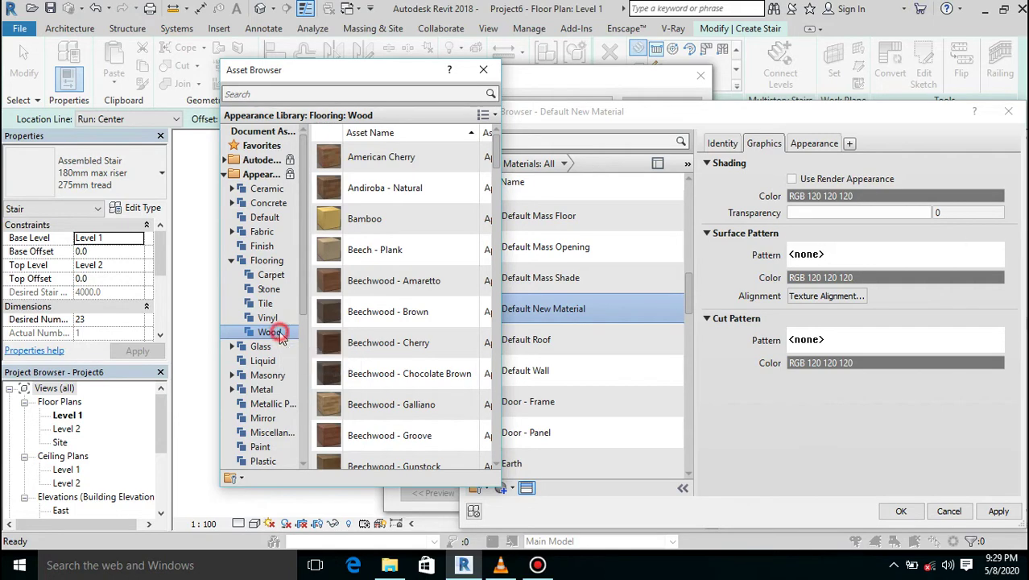
{"action": "mouse_move", "coordinate": [403, 343]}
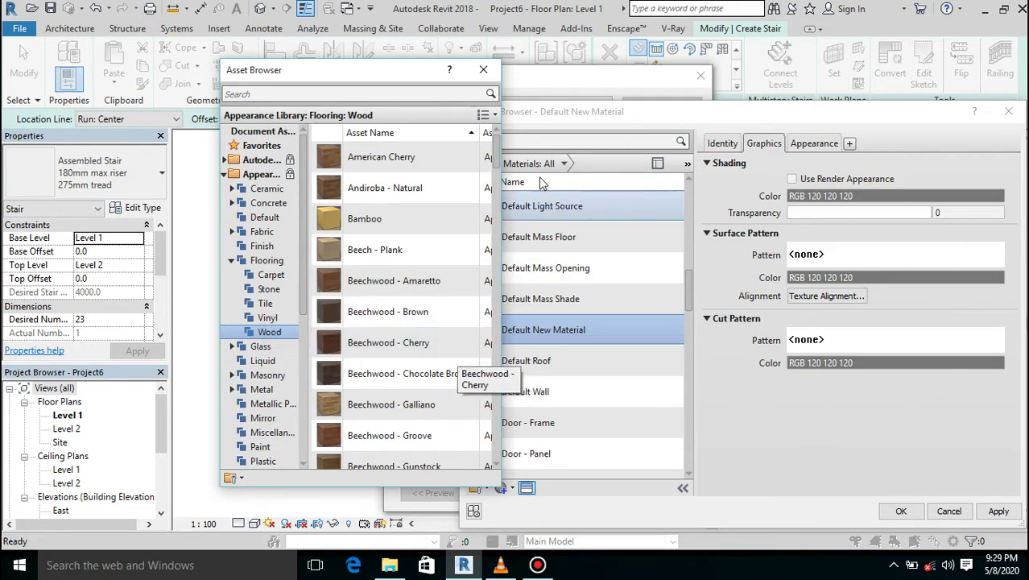
{"action": "scroll", "coordinate": [418, 242], "scroll_direction": "down", "scroll_amount": 5}
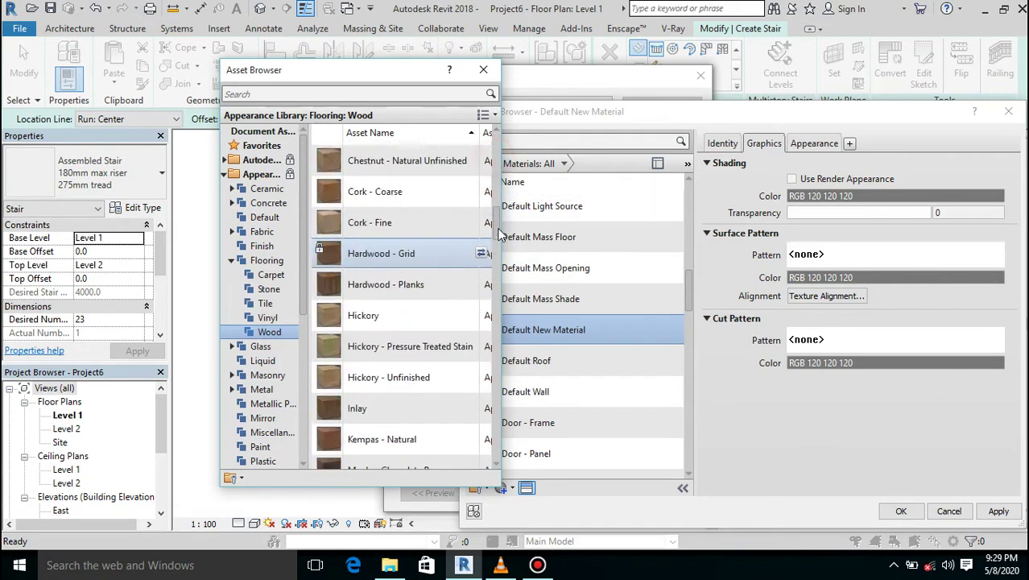
{"action": "scroll", "coordinate": [418, 242], "scroll_direction": "down", "scroll_amount": 3}
{"action": "scroll", "coordinate": [419, 346], "scroll_direction": "down", "scroll_amount": 5}
{"action": "scroll", "coordinate": [419, 363], "scroll_direction": "down", "scroll_amount": 3}
{"action": "scroll", "coordinate": [509, 447], "scroll_direction": "down", "scroll_amount": 5}
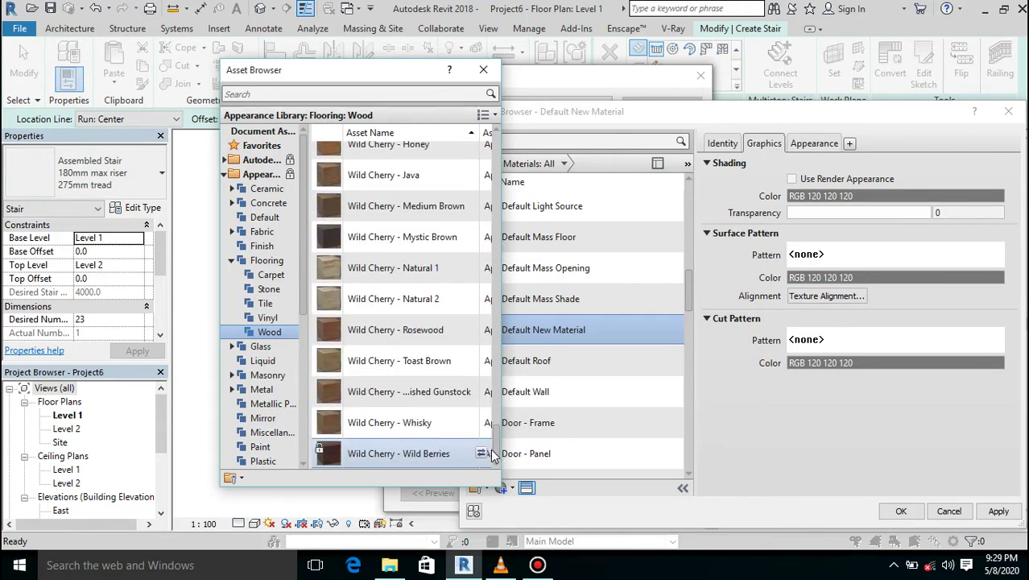
{"action": "mouse_move", "coordinate": [488, 450]}
{"action": "left_mouse_down"}
{"action": "mouse_move", "coordinate": [481, 211]}
{"action": "mouse_move", "coordinate": [481, 294]}
{"action": "left_mouse_up"}
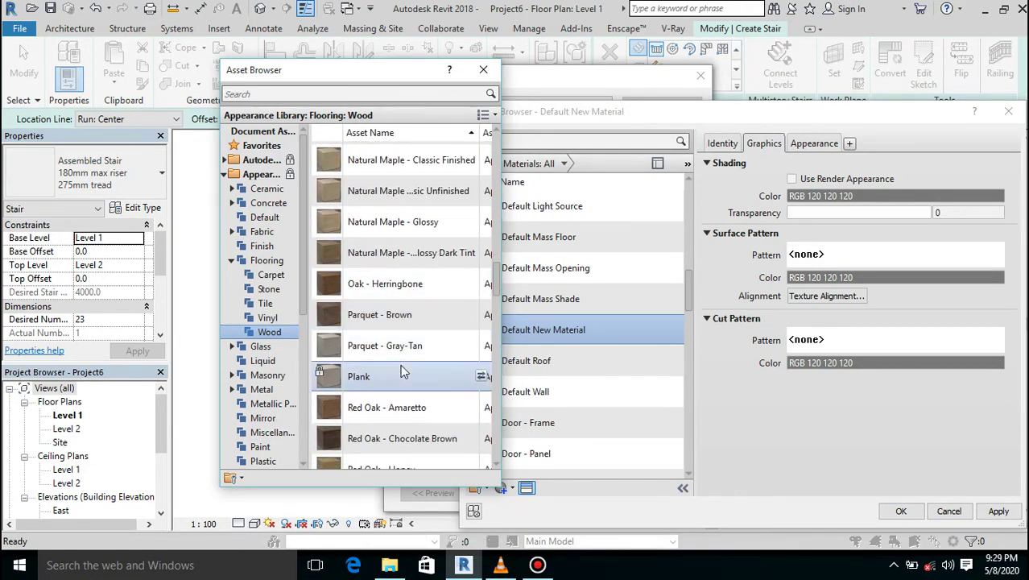
{"action": "double_click", "coordinate": [382, 348]}
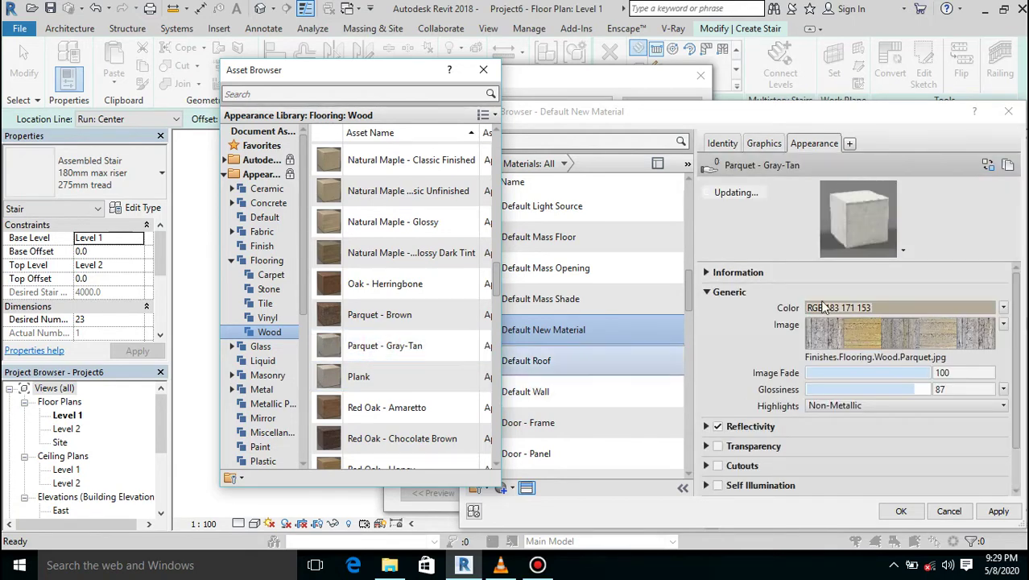
Try the Plank and Silver Maple - Natural and Natural Tint wood appearances
{"action": "left_click_drag", "start_coordinate": [861, 259], "coordinate": [870, 451]}
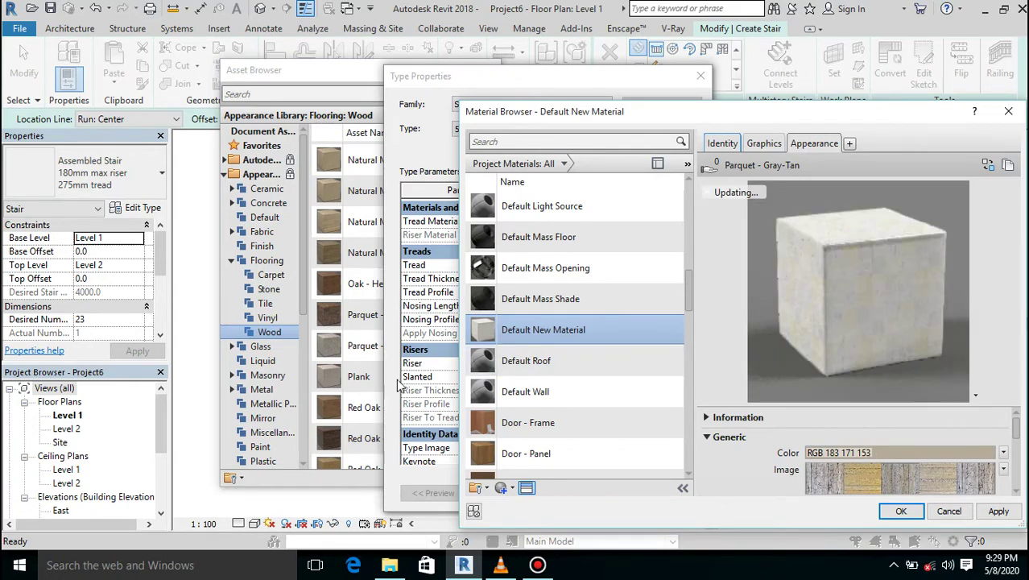
{"action": "left_click", "coordinate": [298, 70]}
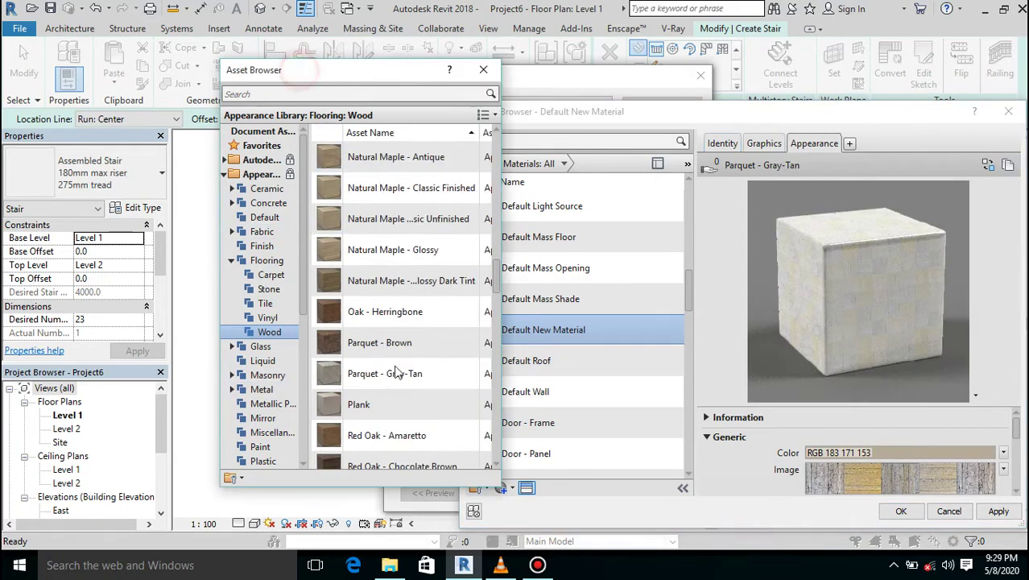
{"action": "double_click", "coordinate": [397, 409]}
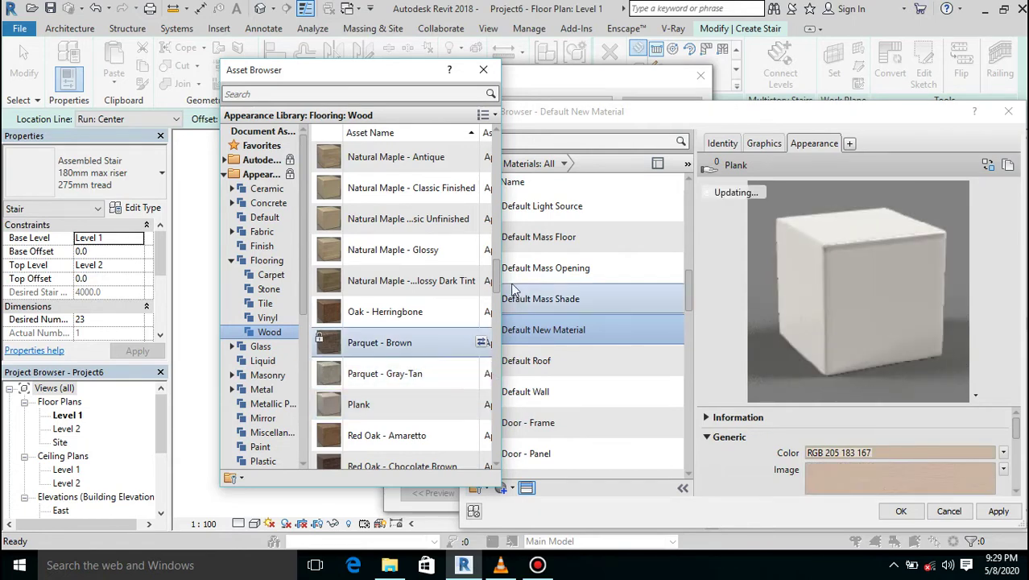
{"action": "left_click", "coordinate": [495, 268]}
{"action": "left_click_drag", "start_coordinate": [496, 271], "coordinate": [498, 322]}
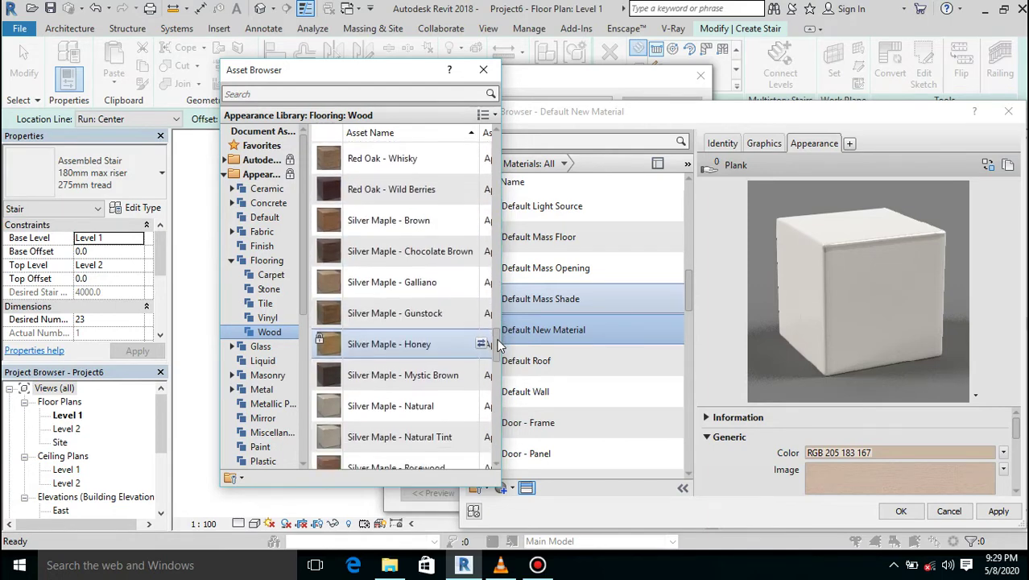
{"action": "left_click_drag", "start_coordinate": [497, 323], "coordinate": [497, 338]}
{"action": "double_click", "coordinate": [406, 370]}
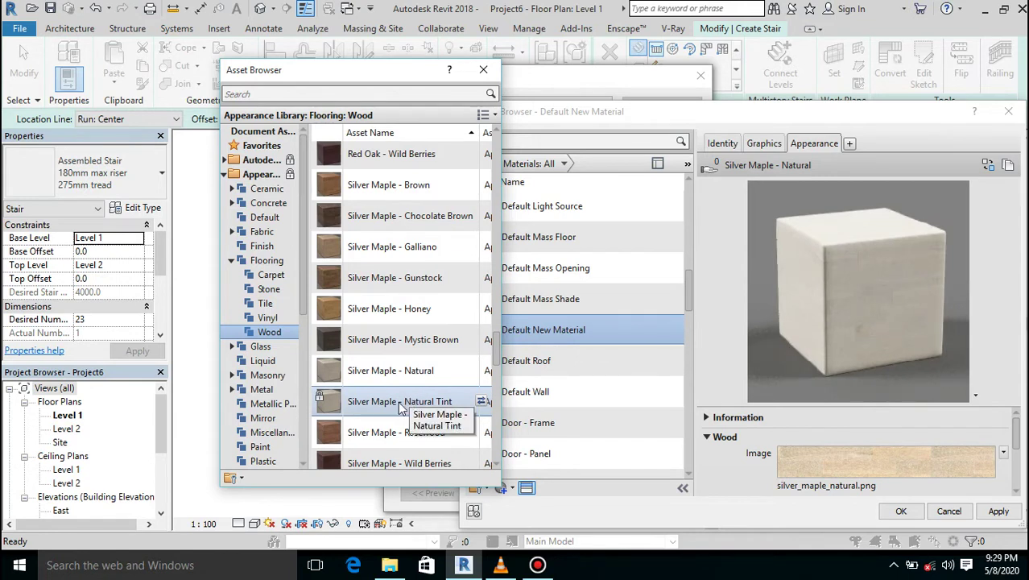
{"action": "double_click", "coordinate": [401, 405]}
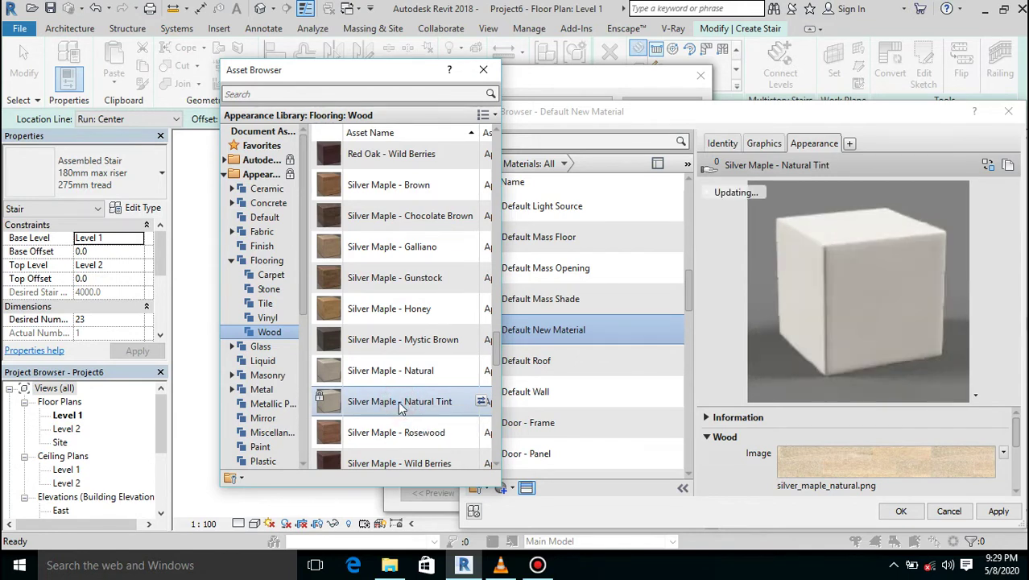
{"action": "double_click", "coordinate": [393, 372]}
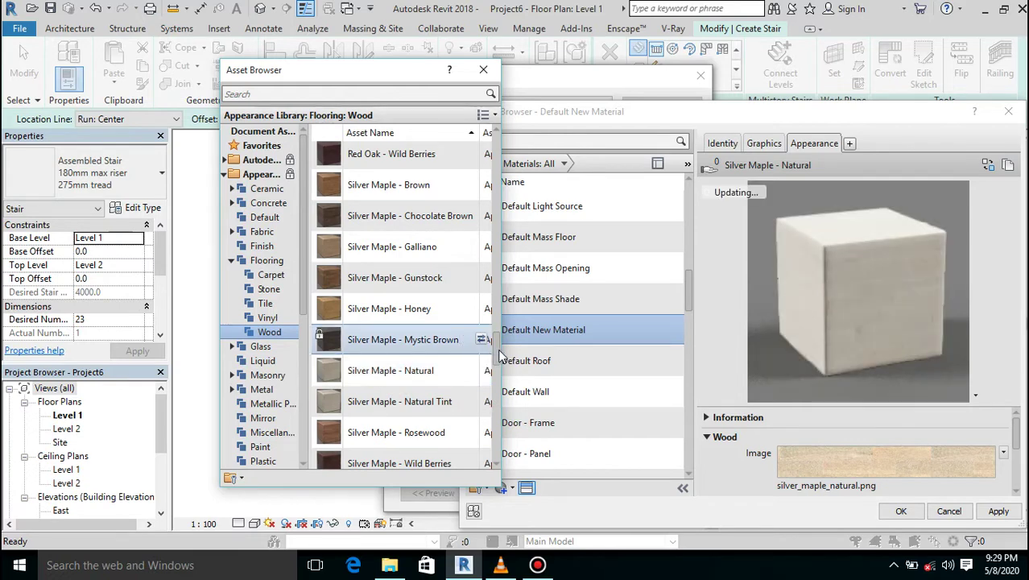
After trying White Oak and Wild Cherry 2, apply Wild Cherry - Natural 1
{"action": "scroll", "coordinate": [500, 362], "scroll_direction": "down", "scroll_amount": 1}
{"action": "left_click_drag", "start_coordinate": [499, 361], "coordinate": [499, 395]}
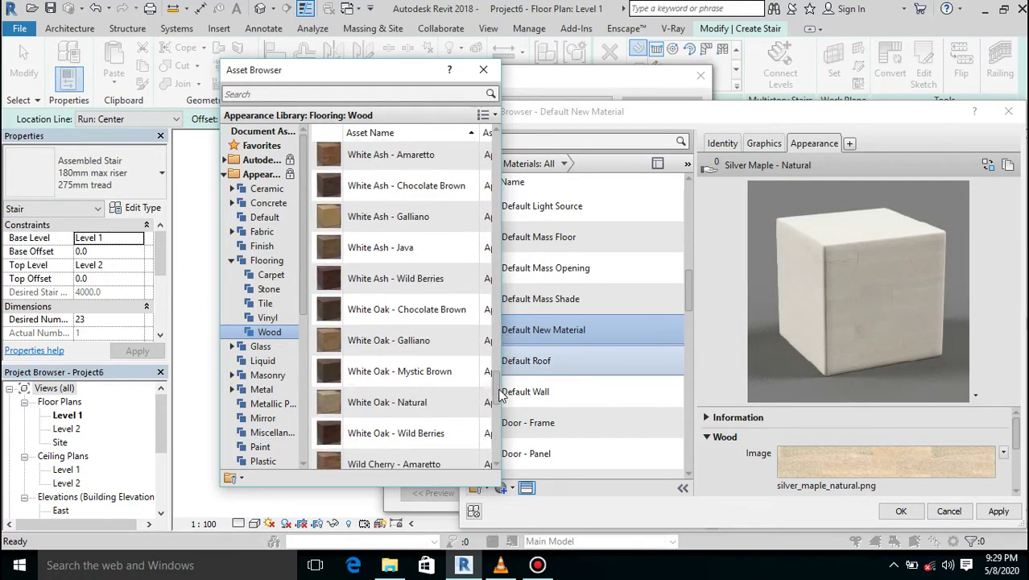
{"action": "double_click", "coordinate": [400, 415]}
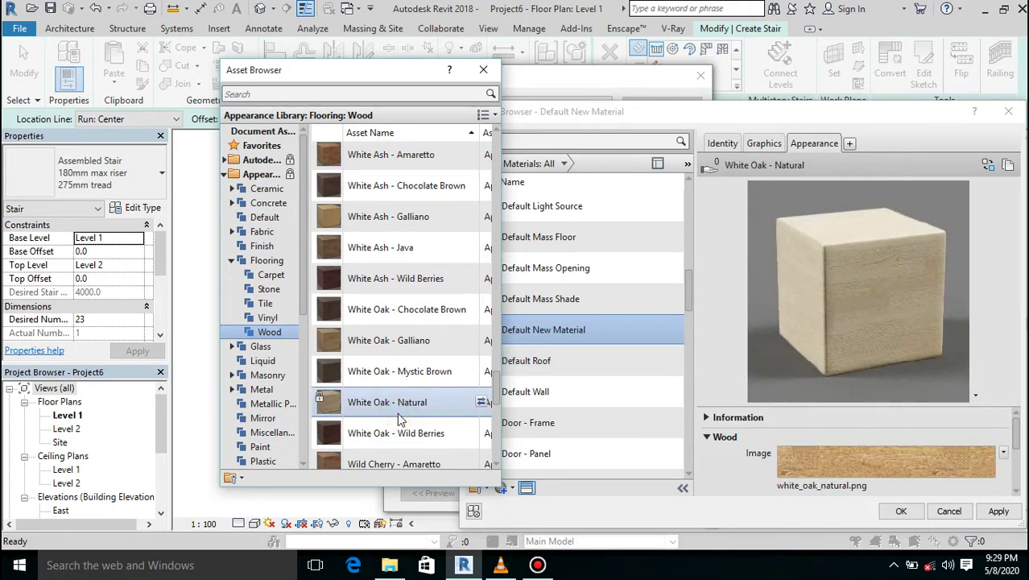
{"action": "left_click_drag", "start_coordinate": [499, 390], "coordinate": [495, 437]}
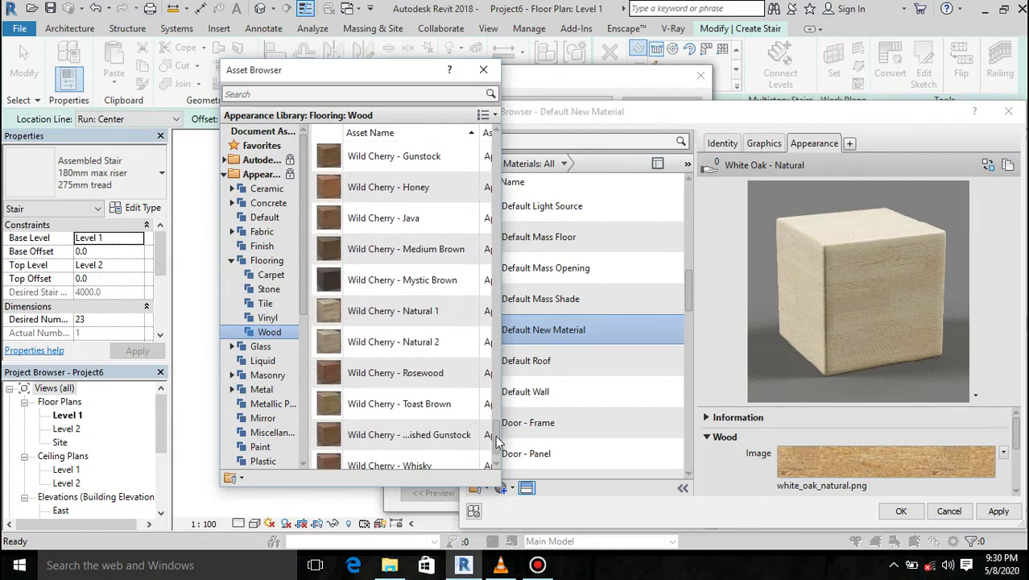
{"action": "double_click", "coordinate": [358, 344]}
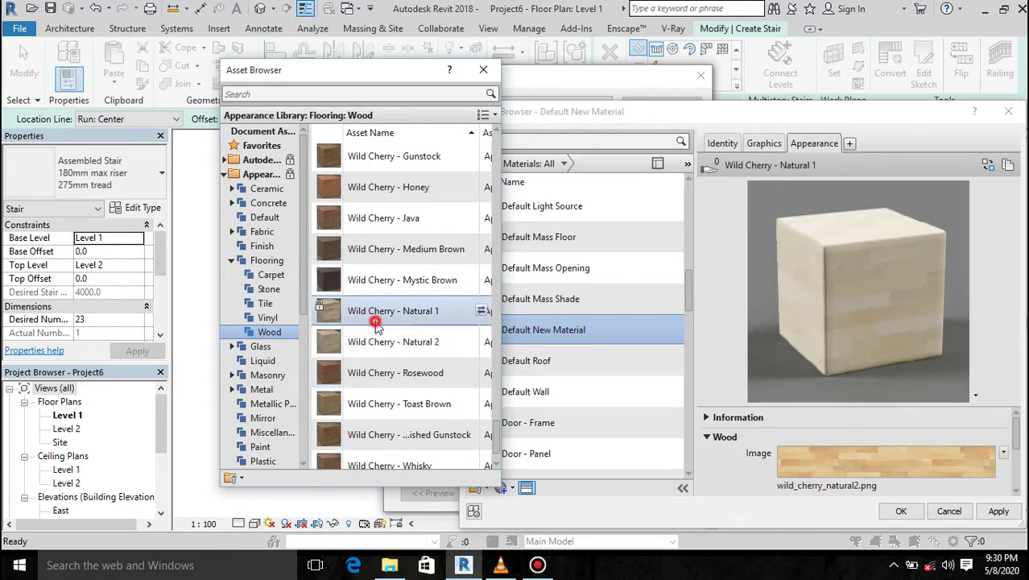
{"action": "double_click", "coordinate": [375, 322]}
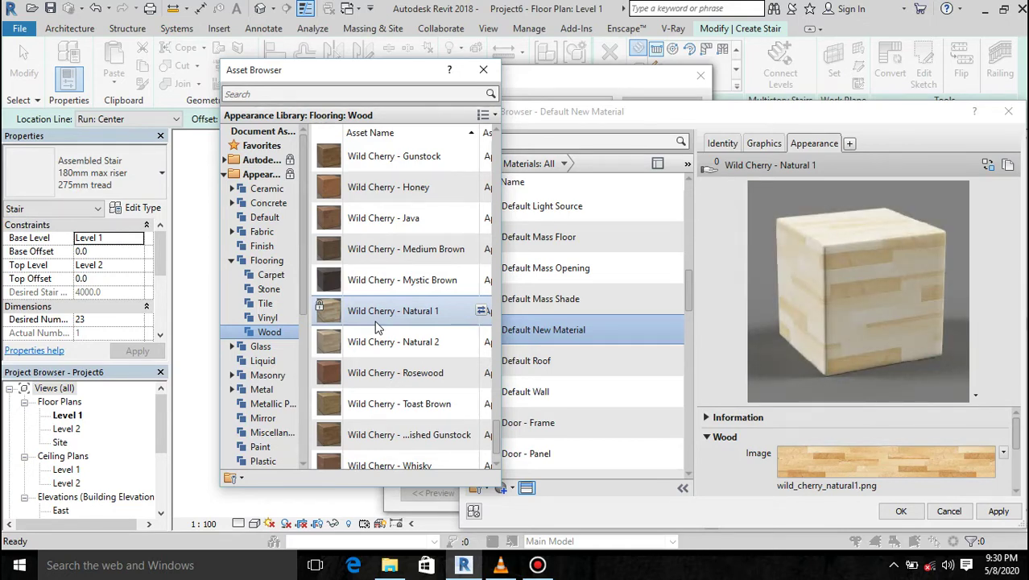
{"action": "left_click", "coordinate": [483, 69]}
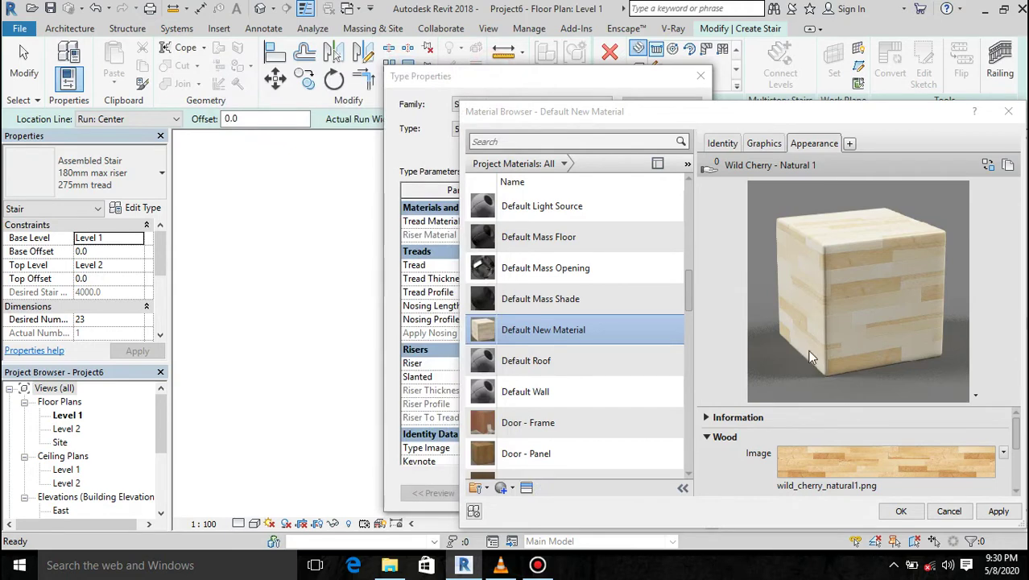
Apply the wood material to the treads and confirm the run type
{"action": "left_click", "coordinate": [998, 512]}
{"action": "left_click", "coordinate": [901, 512]}
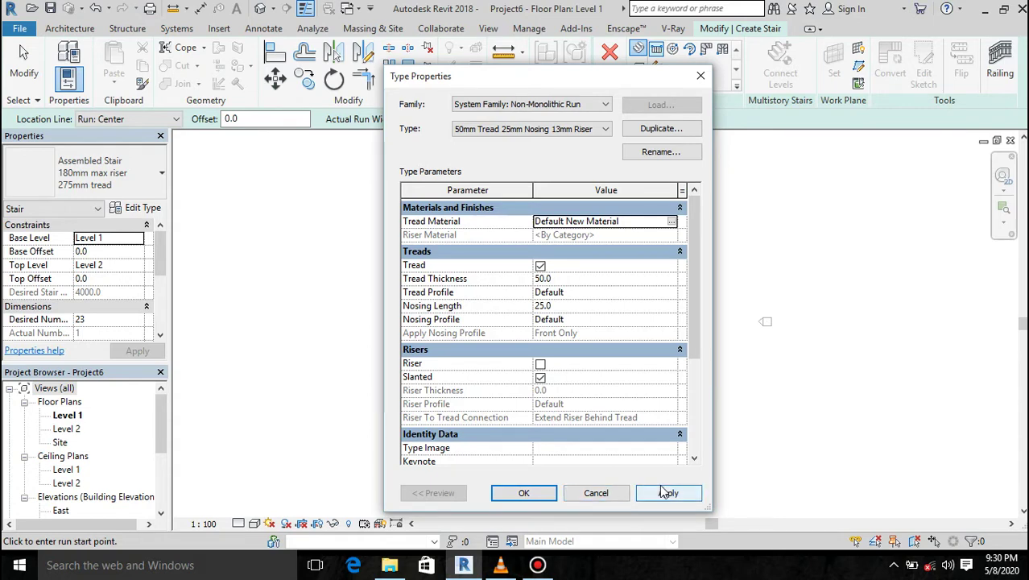
{"action": "left_click", "coordinate": [524, 493]}
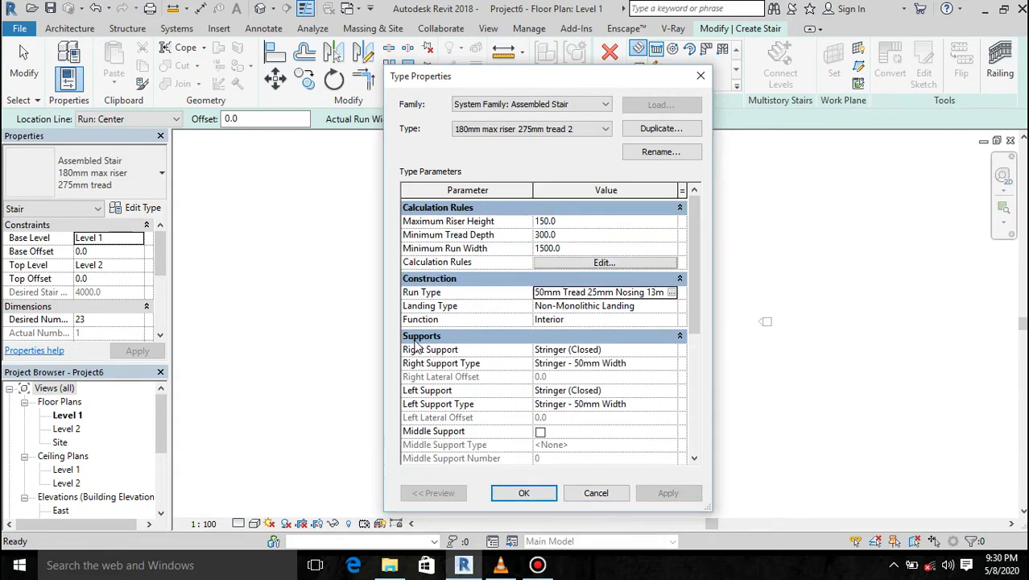
Set both Right and Left Support to None and confirm the stair type
{"action": "left_click", "coordinate": [622, 350]}
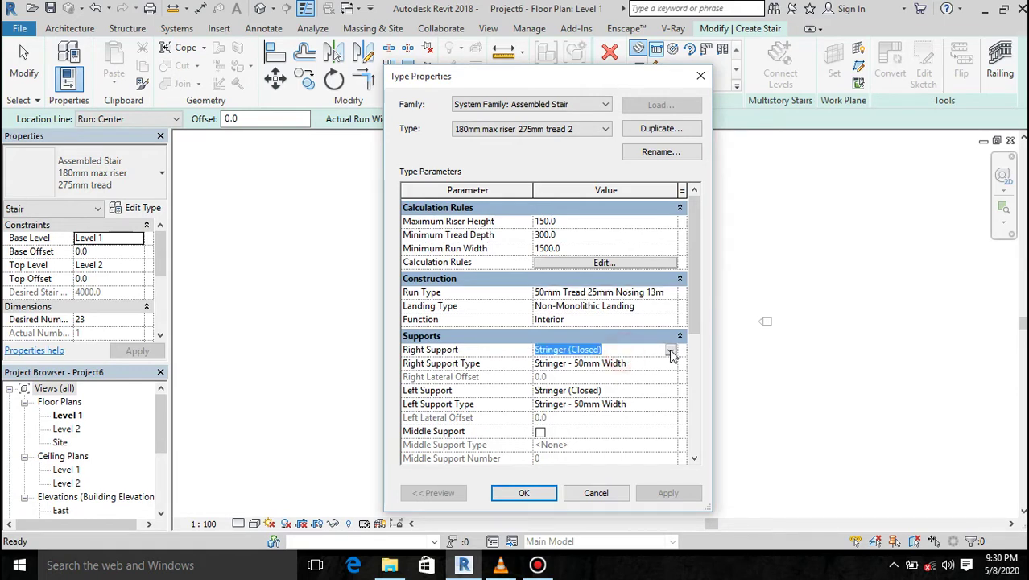
{"action": "left_click", "coordinate": [670, 349]}
{"action": "left_click", "coordinate": [546, 363]}
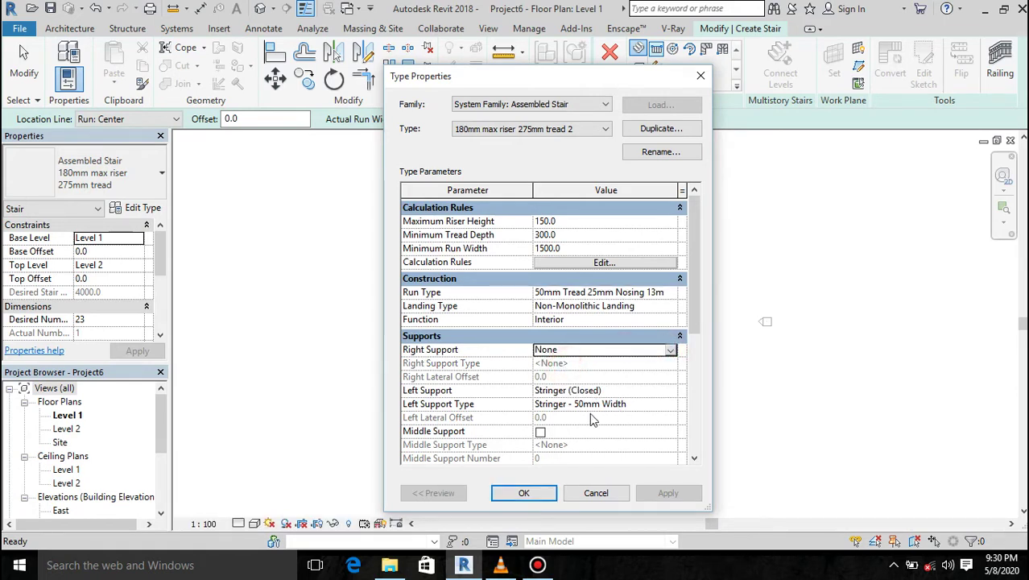
{"action": "left_click", "coordinate": [648, 391]}
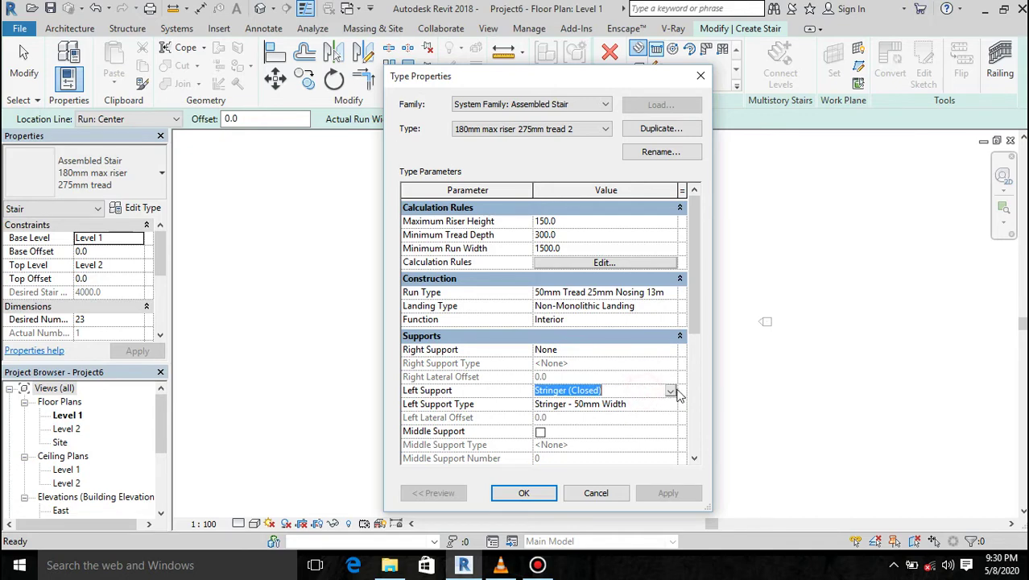
{"action": "left_click", "coordinate": [672, 390]}
{"action": "left_click", "coordinate": [548, 405]}
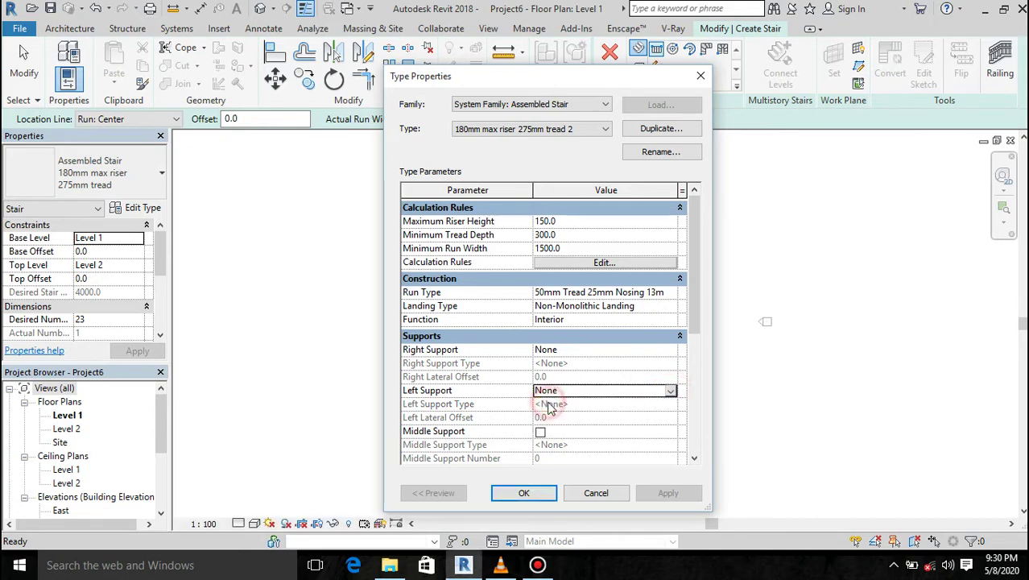
{"action": "left_click", "coordinate": [523, 494]}
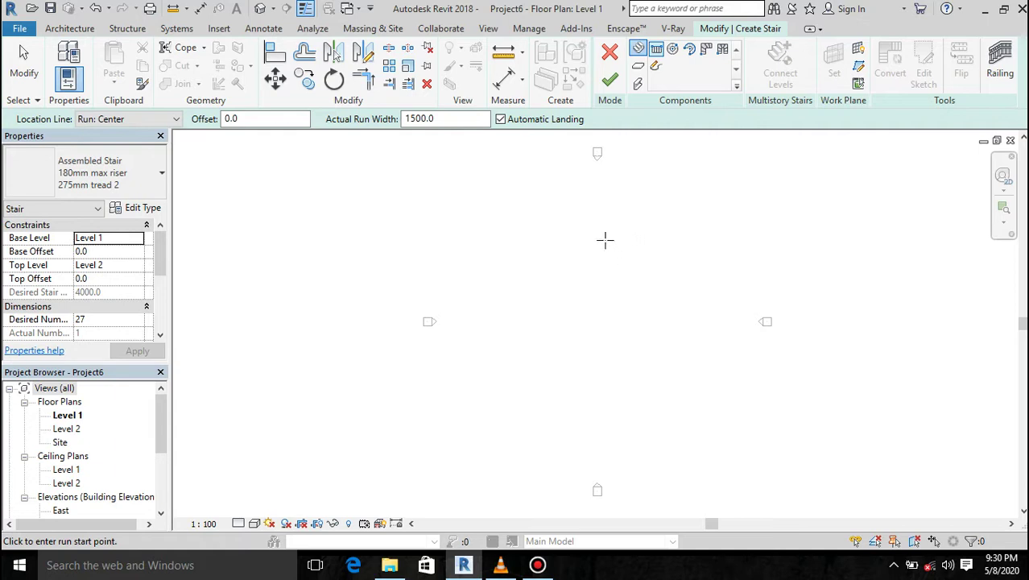
Sketch three stair runs of 6, 6 and 15 risers turning at two landings
{"action": "left_click", "coordinate": [617, 258]}
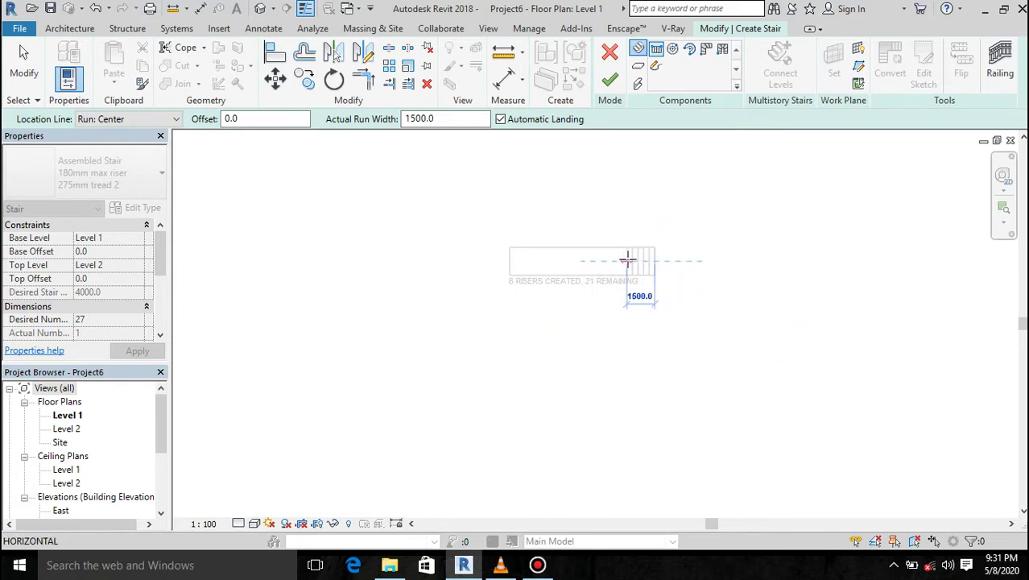
{"action": "left_click", "coordinate": [628, 258]}
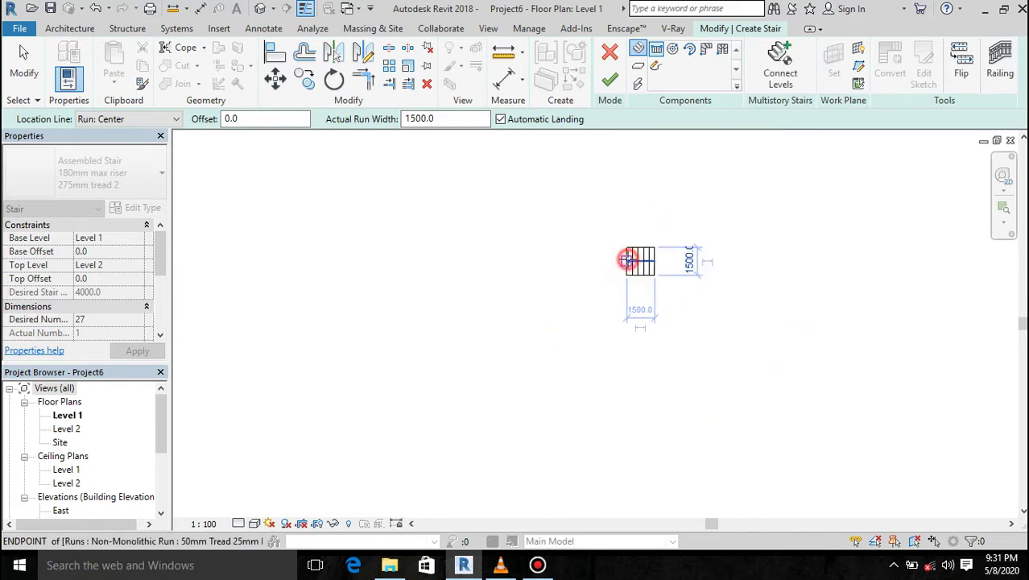
{"action": "scroll", "coordinate": [609, 282], "scroll_direction": "up", "scroll_amount": 1}
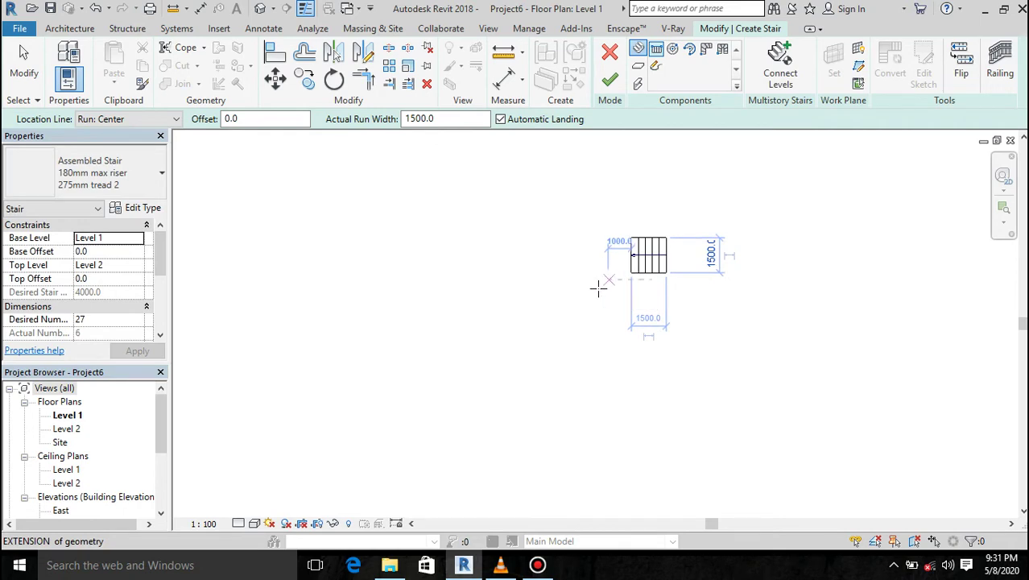
{"action": "left_click", "coordinate": [604, 281]}
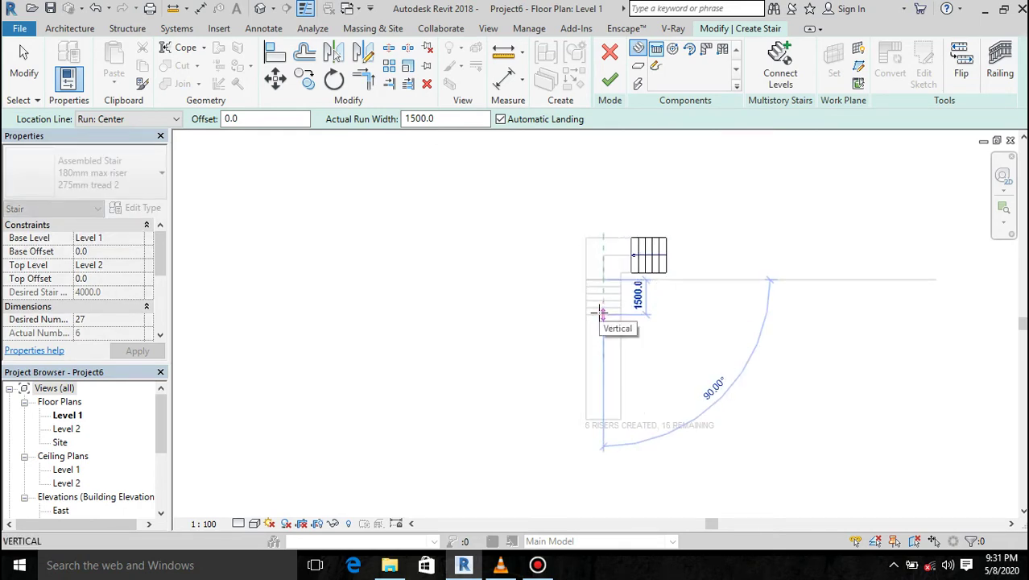
{"action": "left_click", "coordinate": [603, 314]}
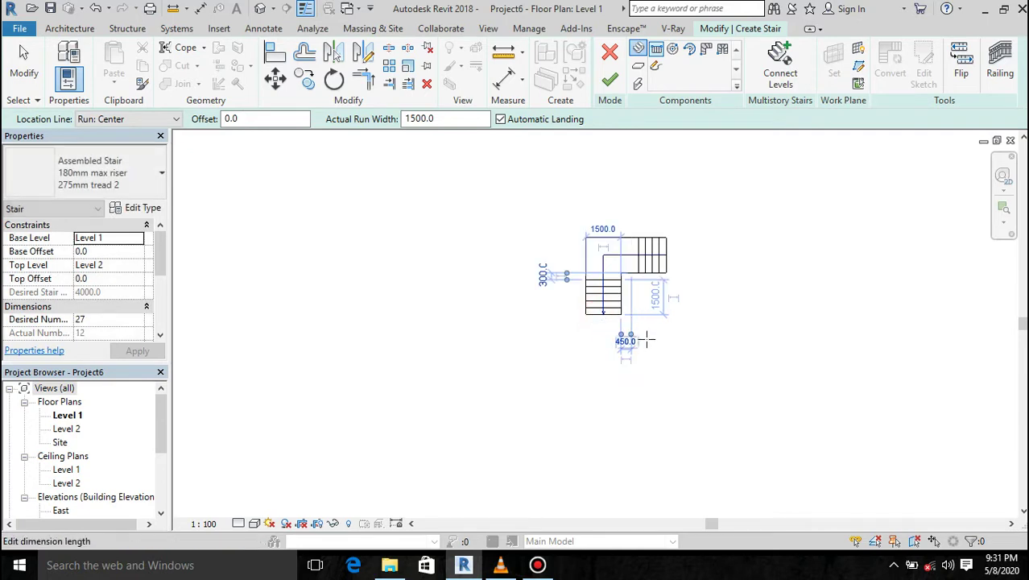
{"action": "scroll", "coordinate": [647, 339], "scroll_direction": "up", "scroll_amount": 2}
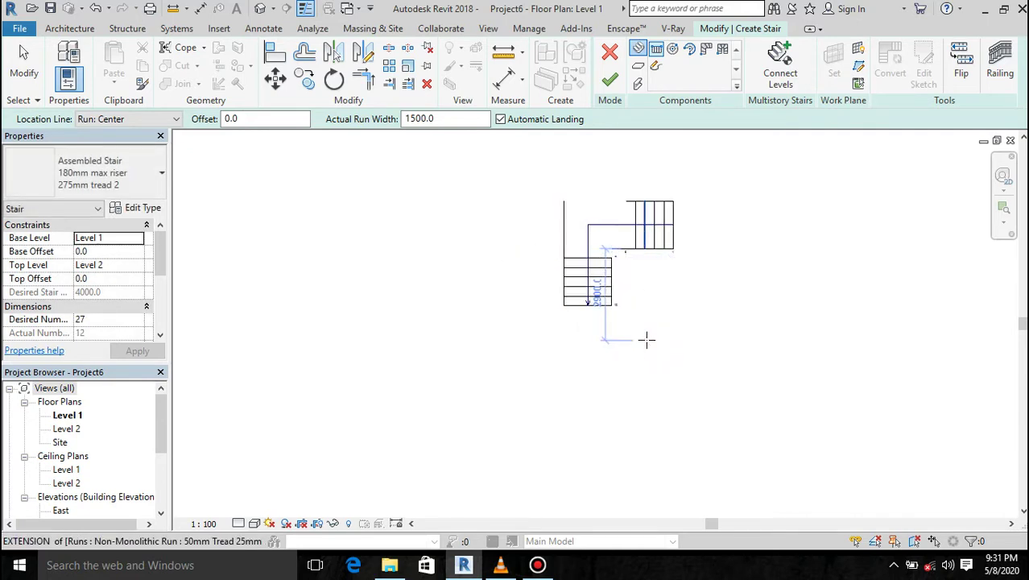
{"action": "left_click", "coordinate": [646, 340]}
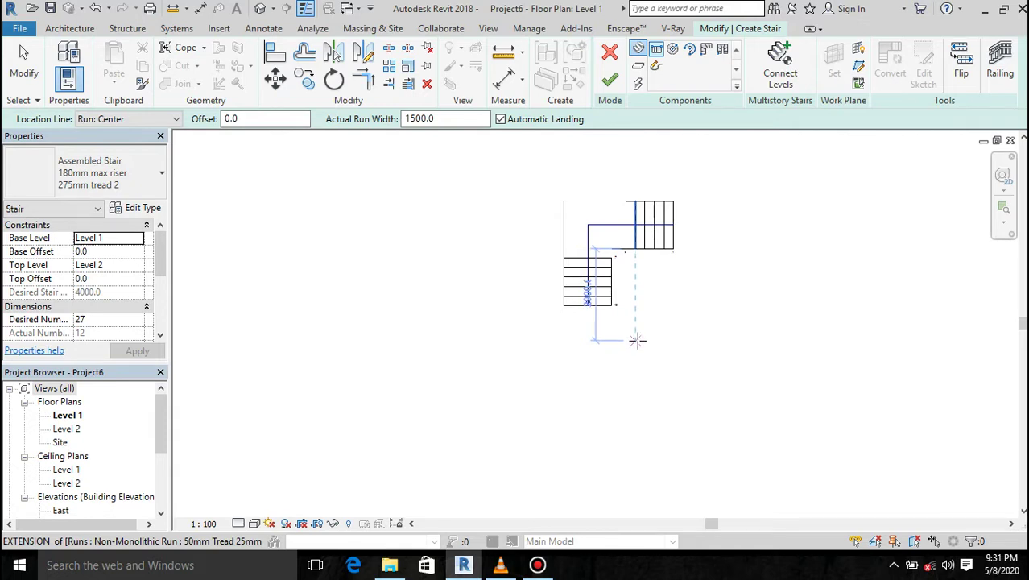
{"action": "left_click", "coordinate": [637, 340]}
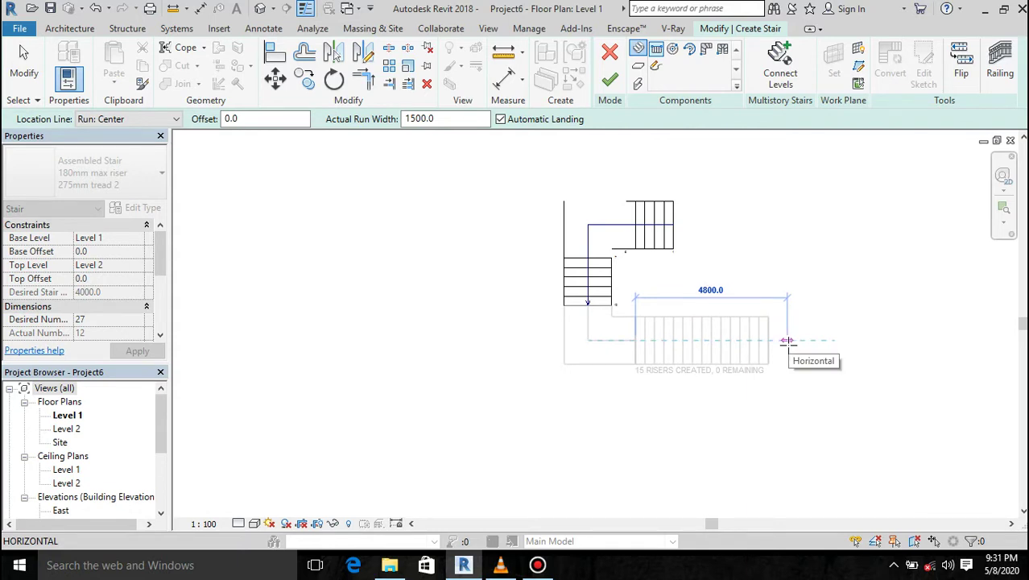
{"action": "left_click", "coordinate": [787, 340]}
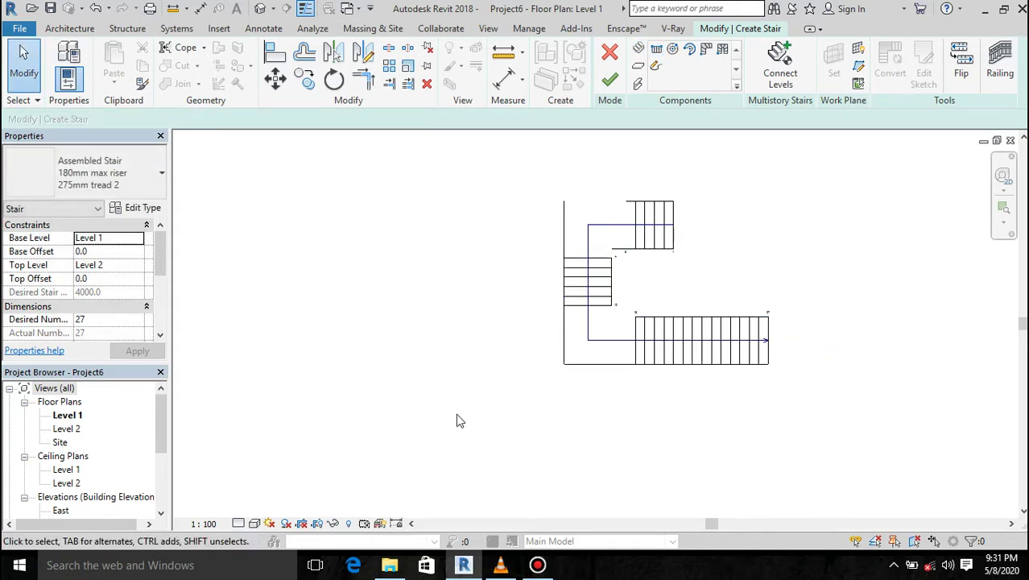
Enable Smooth lines with anti-aliasing in Graphic Display Options
{"action": "left_click", "coordinate": [255, 524]}
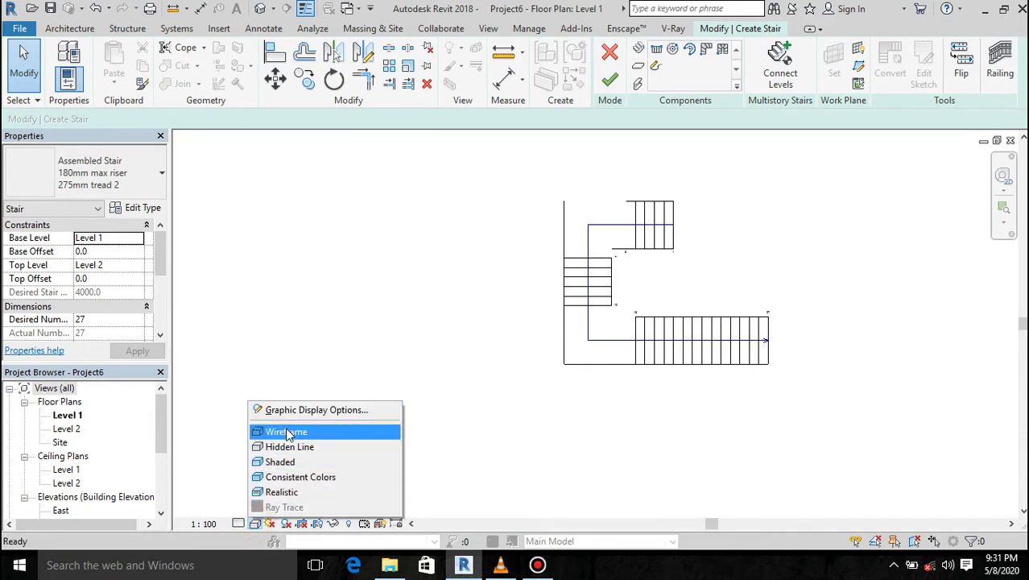
{"action": "left_click", "coordinate": [310, 410]}
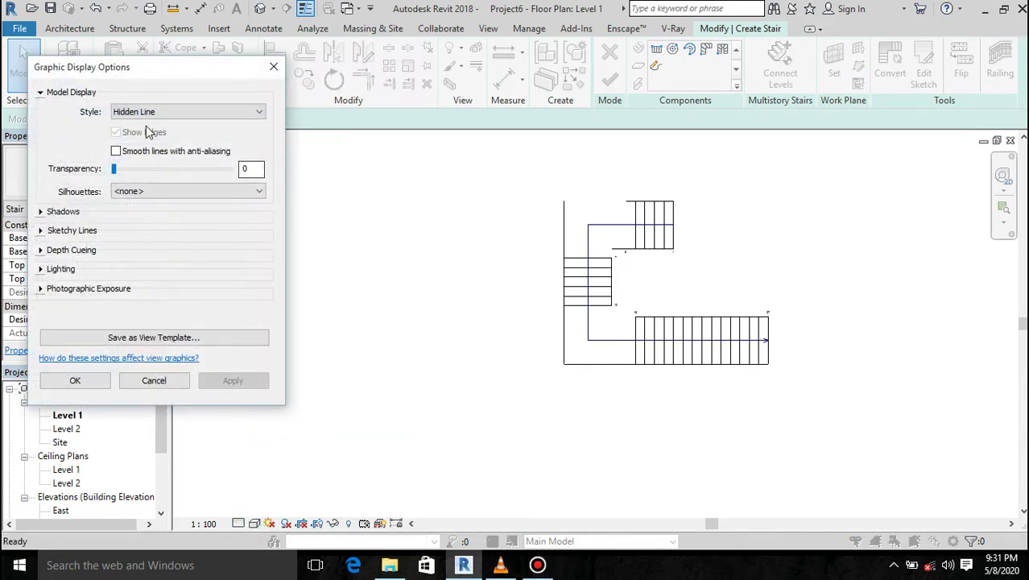
{"action": "left_click", "coordinate": [116, 152]}
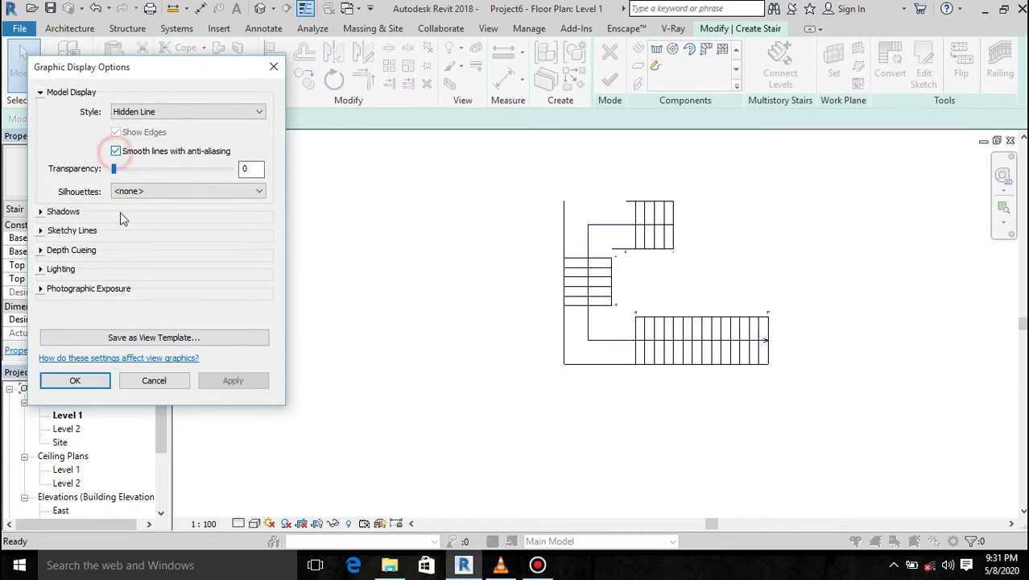
{"action": "left_click", "coordinate": [75, 381]}
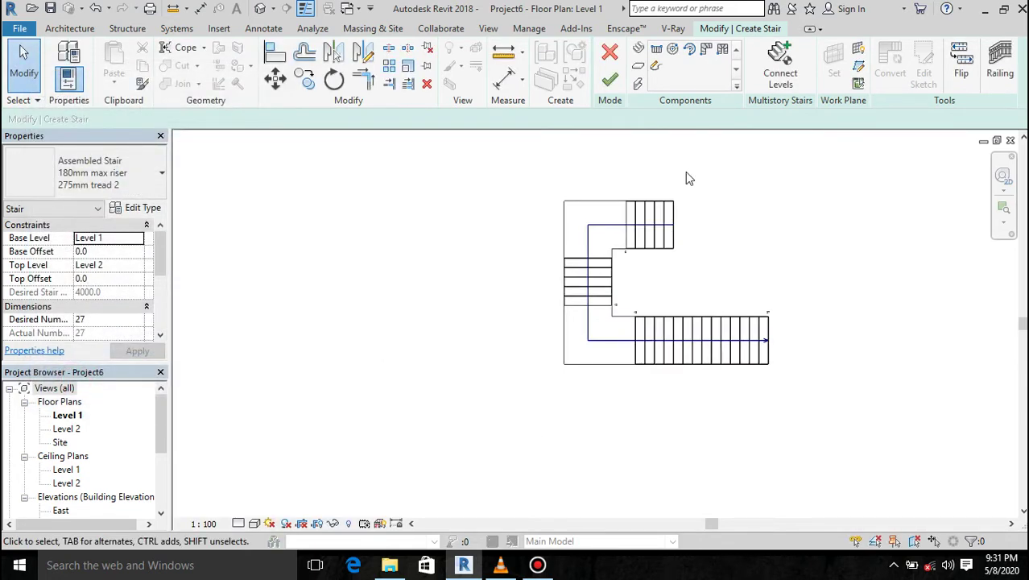
Open the Default 3D View and zoom in on the sketched stair
{"action": "left_click", "coordinate": [258, 9]}
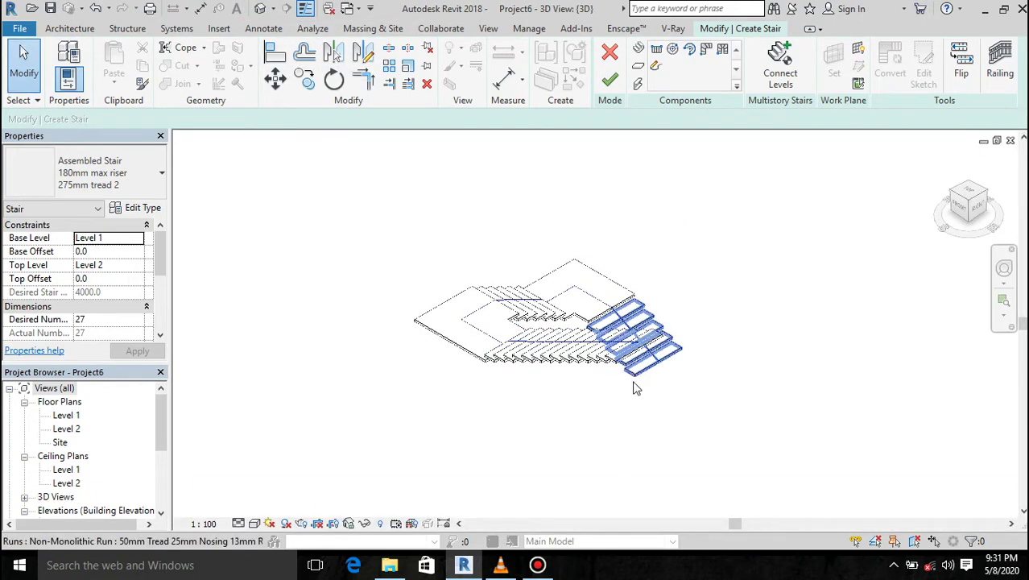
{"action": "scroll", "coordinate": [634, 403], "scroll_direction": "up", "scroll_amount": 2}
{"action": "scroll", "coordinate": [498, 329], "scroll_direction": "up", "scroll_amount": 5}
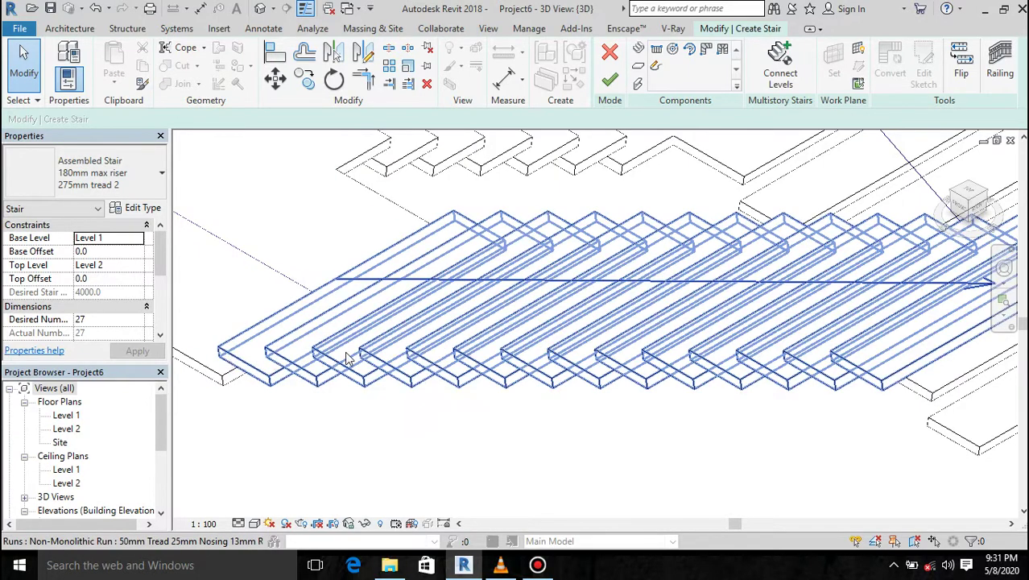
{"action": "scroll", "coordinate": [348, 358], "scroll_direction": "down", "scroll_amount": 4}
{"action": "scroll", "coordinate": [348, 358], "scroll_direction": "down", "scroll_amount": 3}
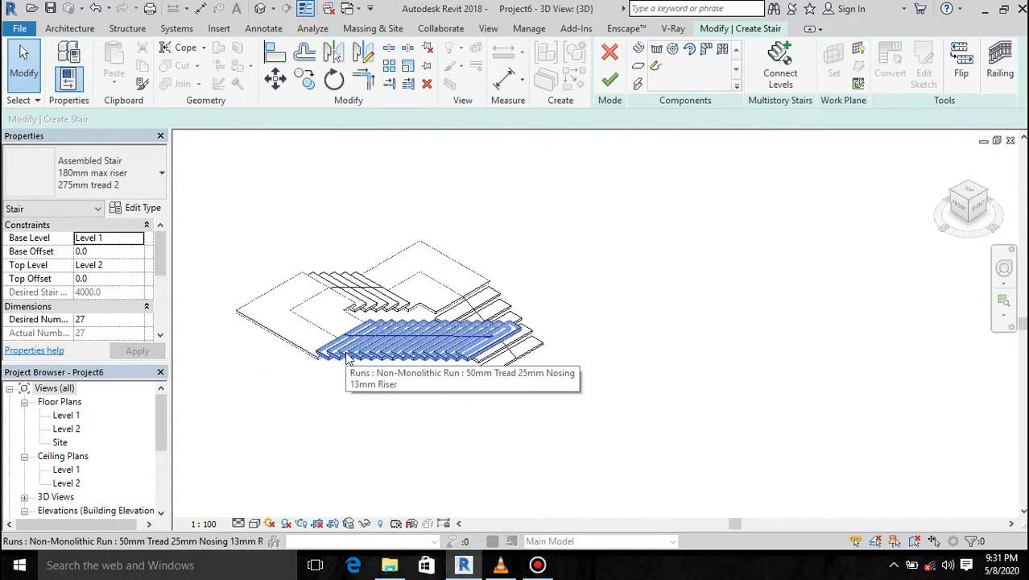
Finish the stair, delete both railings, and orbit the 3D view to check it
{"action": "left_click", "coordinate": [610, 82]}
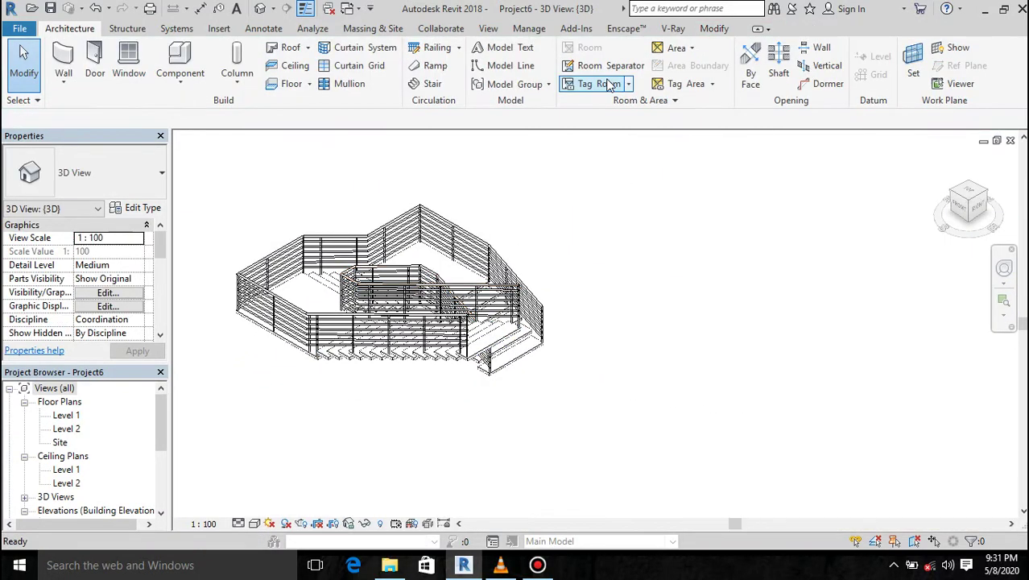
{"action": "left_click", "coordinate": [506, 292]}
{"action": "key", "text": "Delete"}
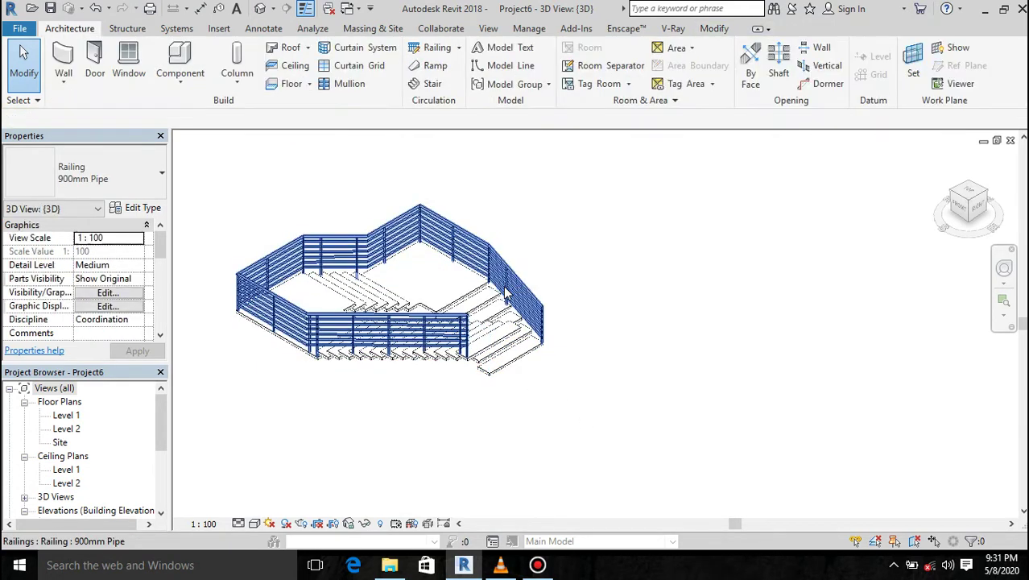
{"action": "left_click", "coordinate": [506, 289]}
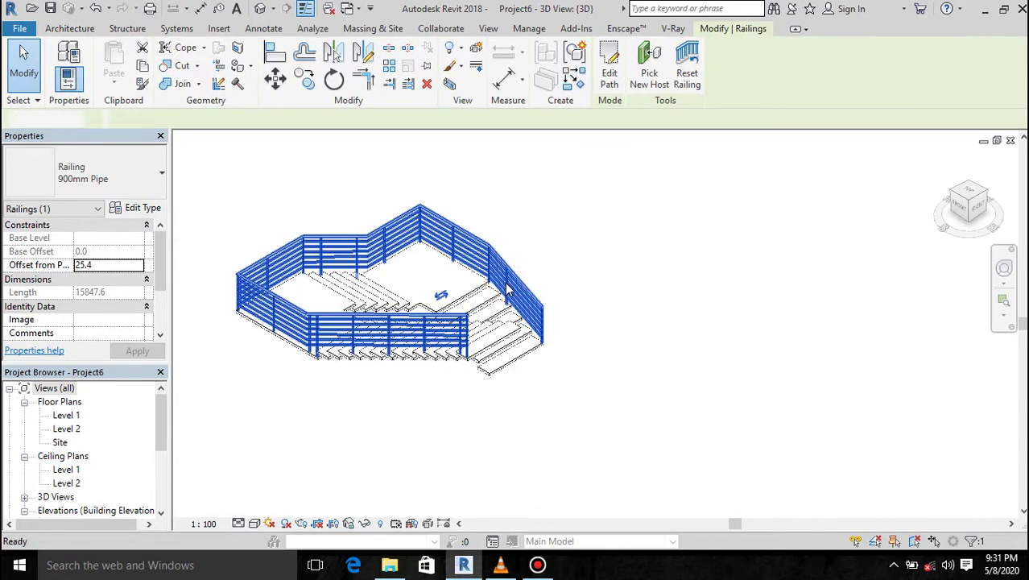
{"action": "key", "text": "Delete"}
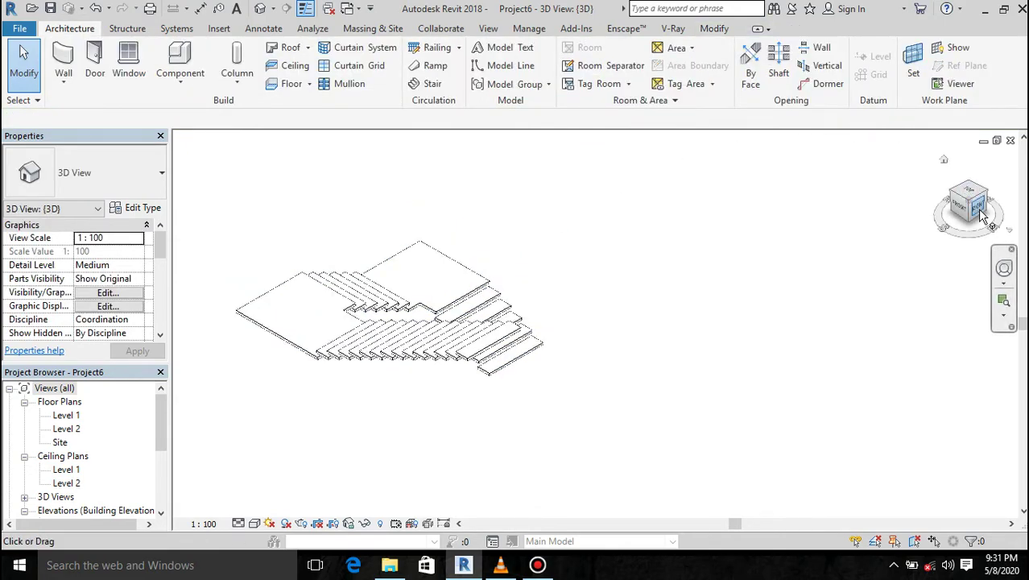
{"action": "left_click", "coordinate": [978, 206]}
{"action": "middle_click_drag", "start_coordinate": [564, 322], "coordinate": [834, 323], "text": "shift"}
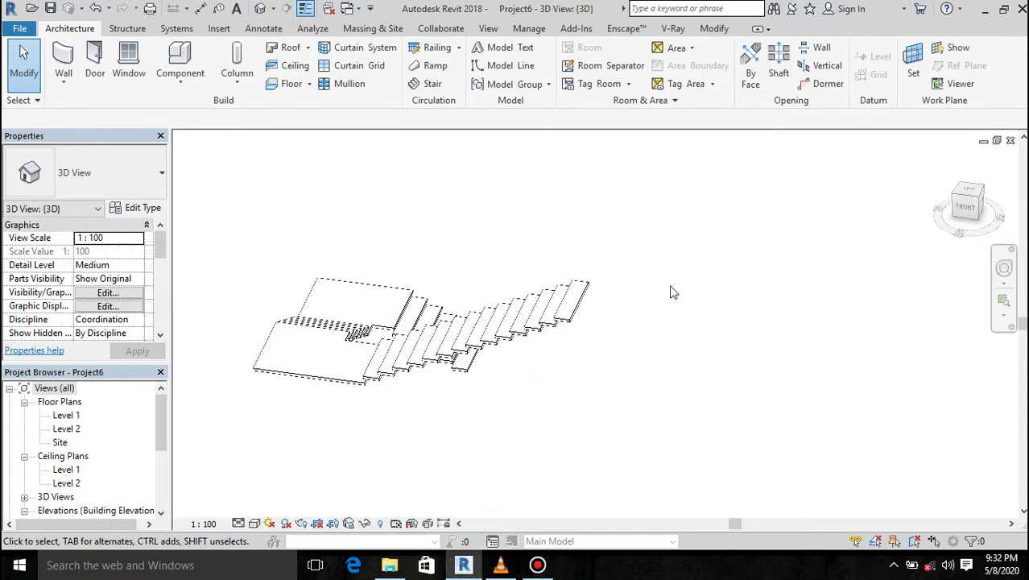
On the Level 1 plan, set up Pick Lines walls located at Finish Face: Interior
{"action": "double_click", "coordinate": [67, 416]}
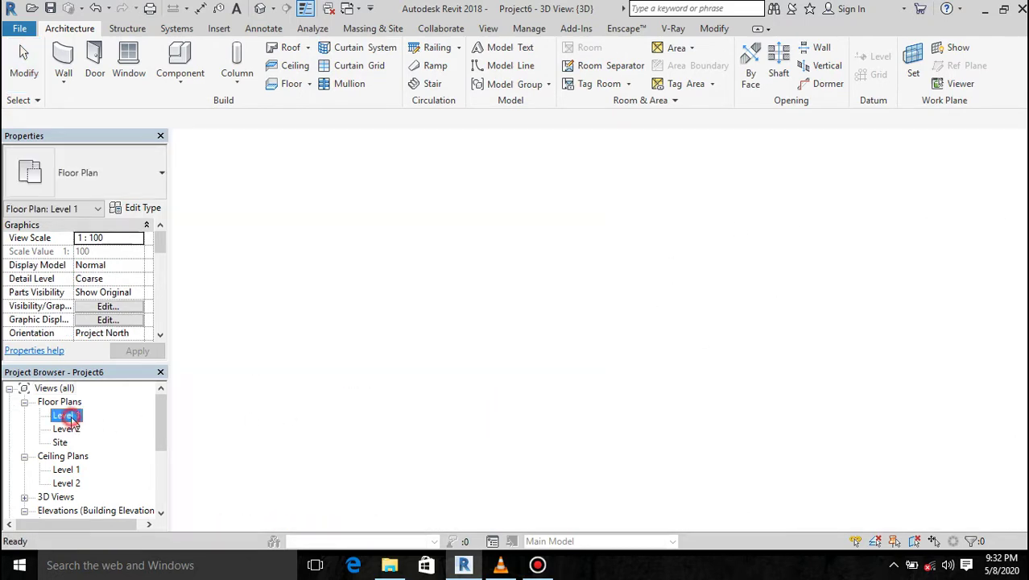
{"action": "left_click", "coordinate": [65, 60]}
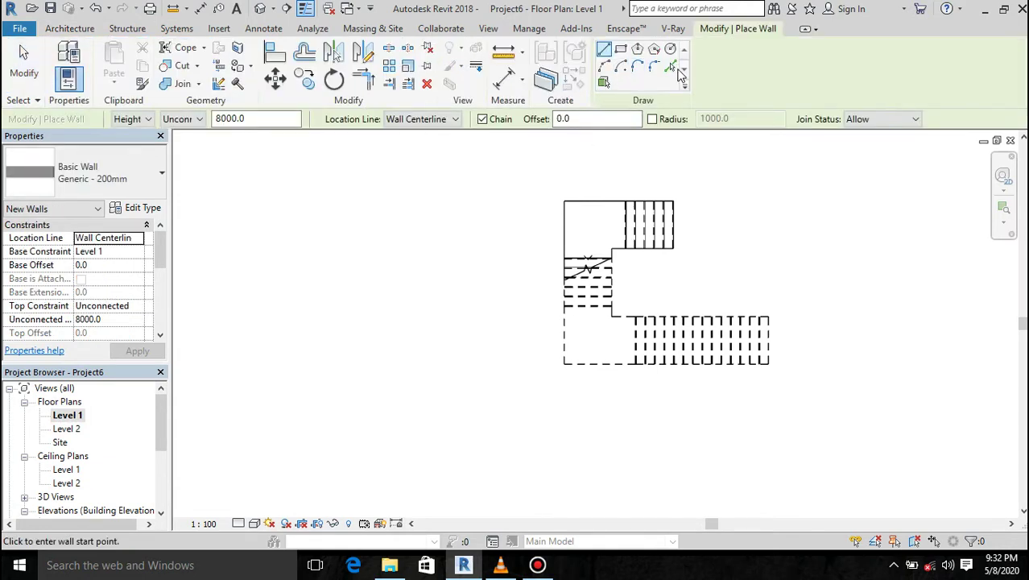
{"action": "left_click", "coordinate": [670, 70]}
{"action": "left_click", "coordinate": [453, 119]}
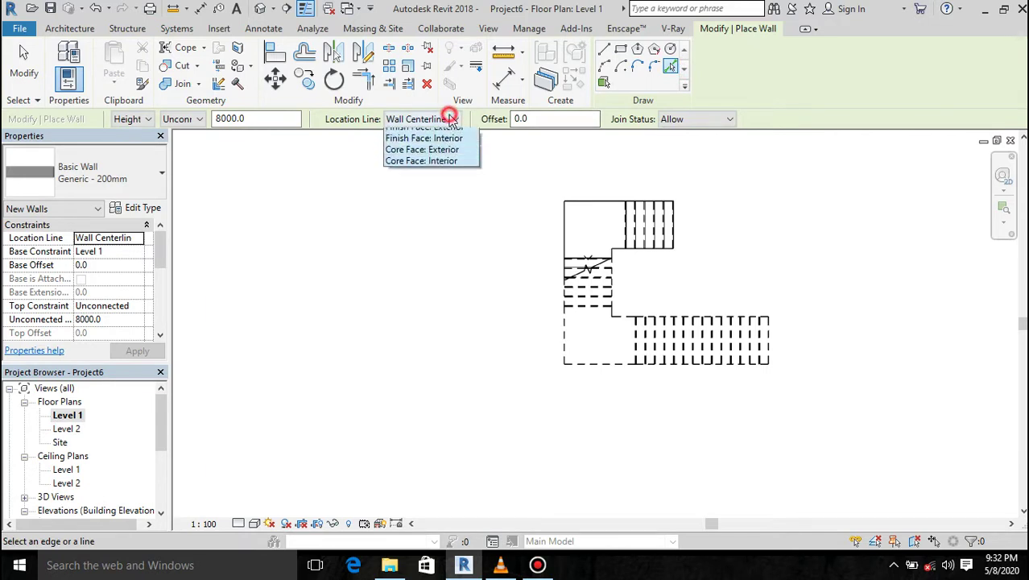
{"action": "left_click", "coordinate": [440, 169]}
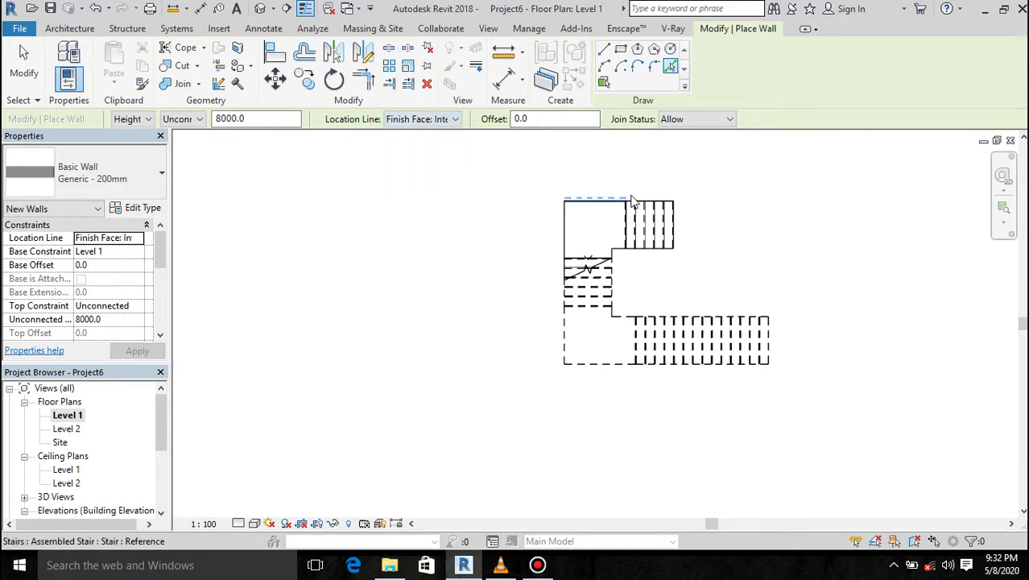
Place walls along the stair's top, left and bottom edges
{"action": "scroll", "coordinate": [616, 198], "scroll_direction": "up", "scroll_amount": 5}
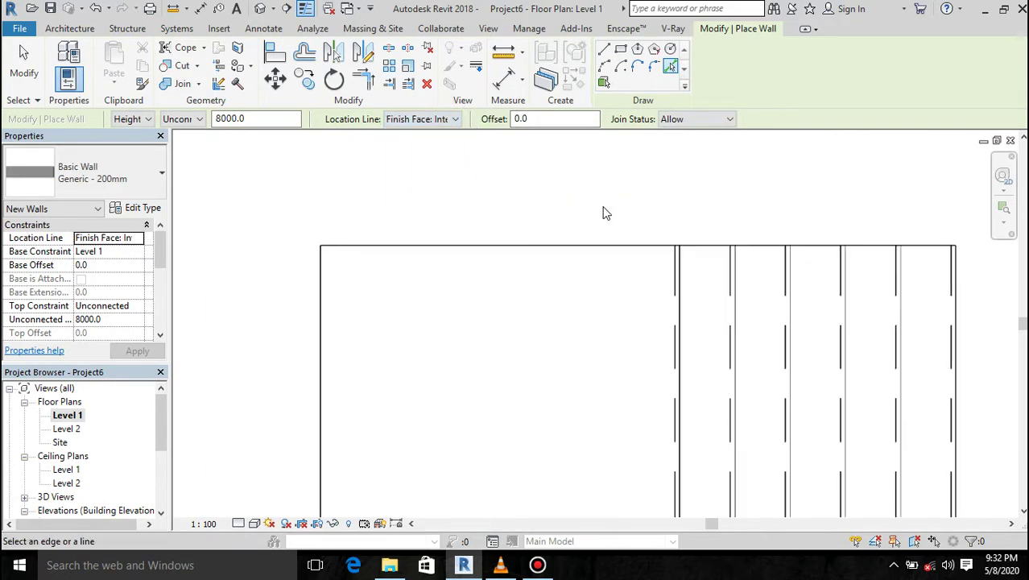
{"action": "left_click", "coordinate": [585, 247]}
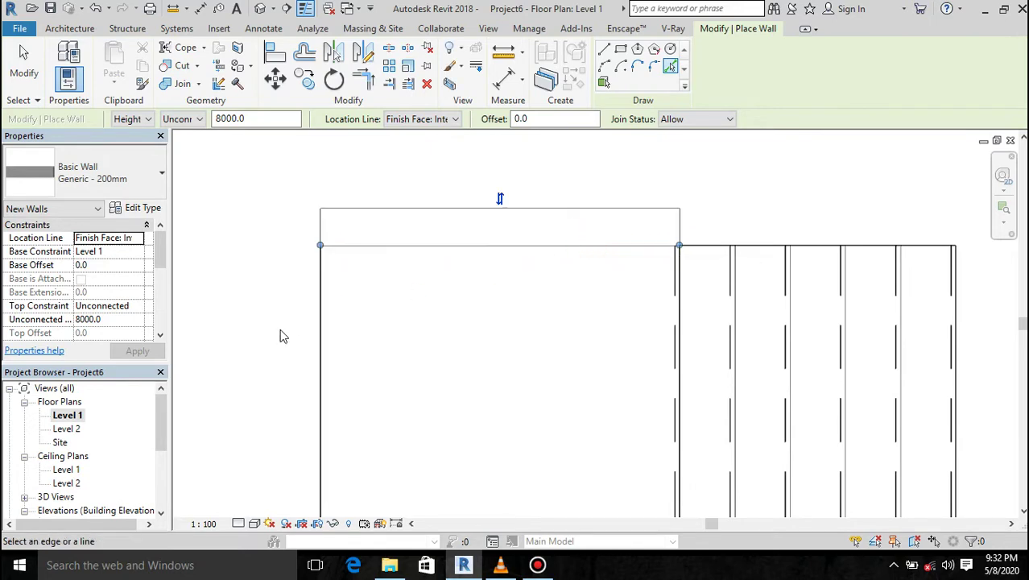
{"action": "left_click", "coordinate": [320, 357]}
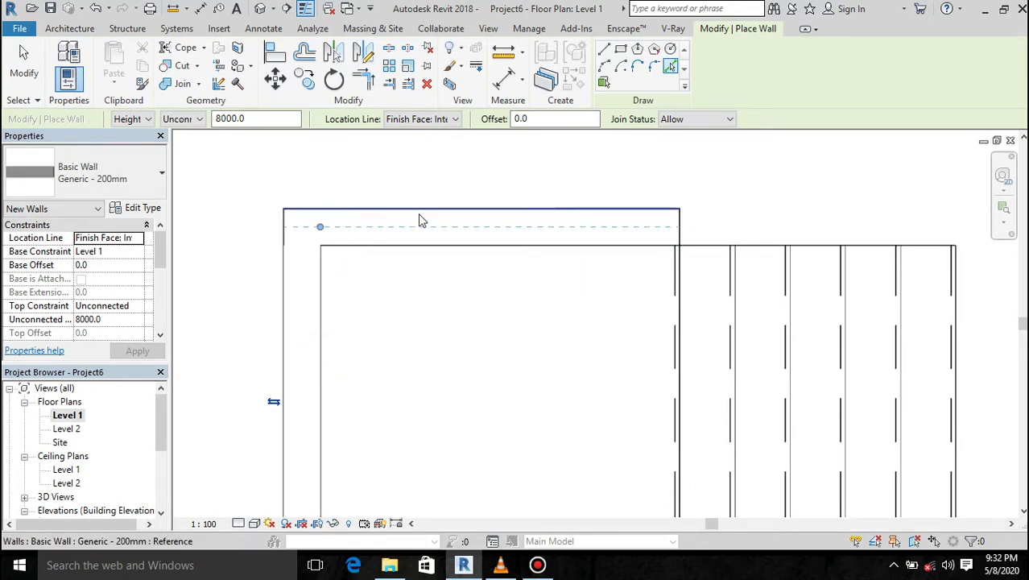
{"action": "scroll", "coordinate": [467, 302], "scroll_direction": "down", "scroll_amount": 3}
{"action": "scroll", "coordinate": [466, 301], "scroll_direction": "down", "scroll_amount": 1}
{"action": "scroll", "coordinate": [466, 289], "scroll_direction": "down", "scroll_amount": 2}
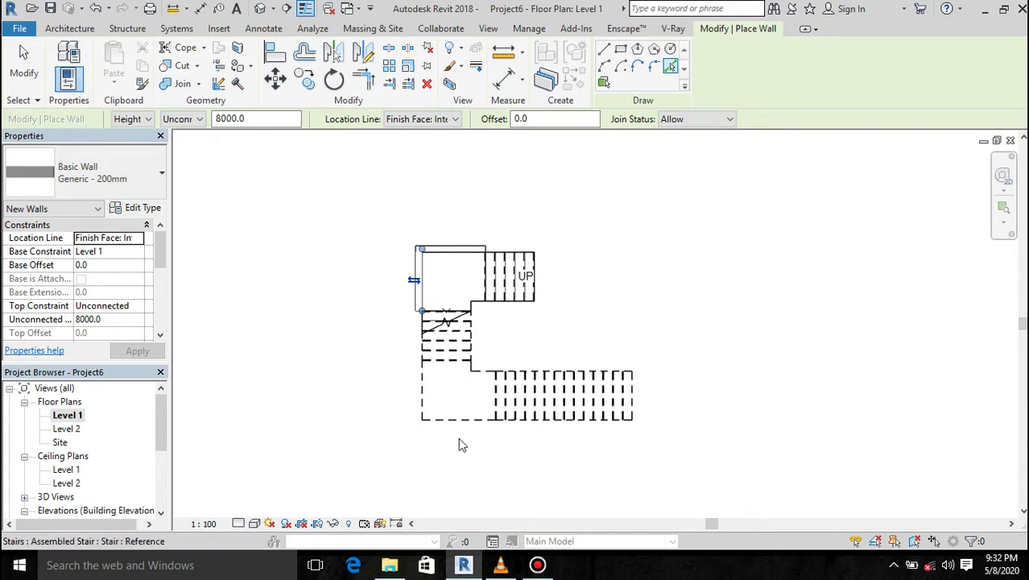
{"action": "left_click", "coordinate": [441, 427]}
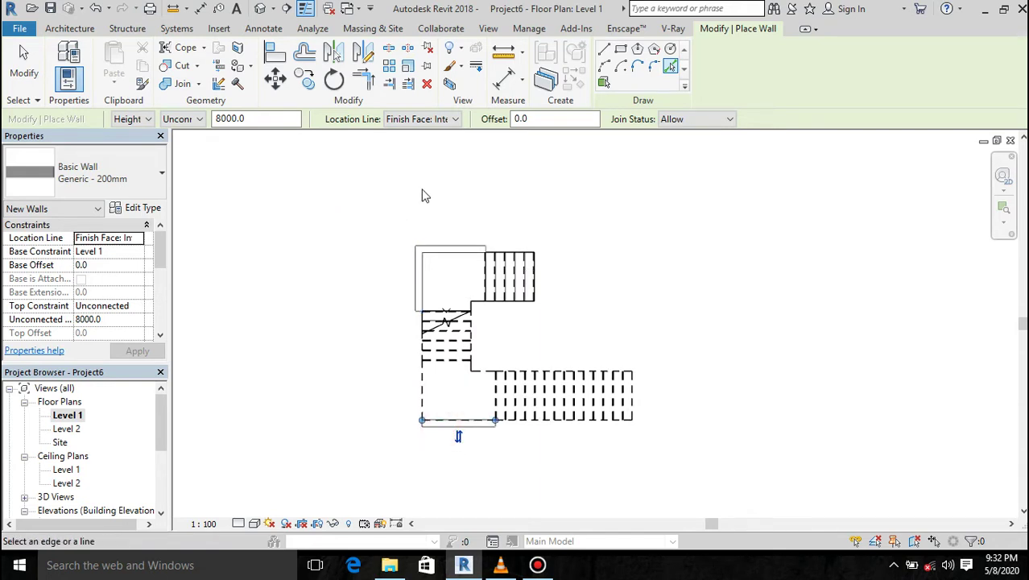
{"action": "left_click", "coordinate": [363, 78]}
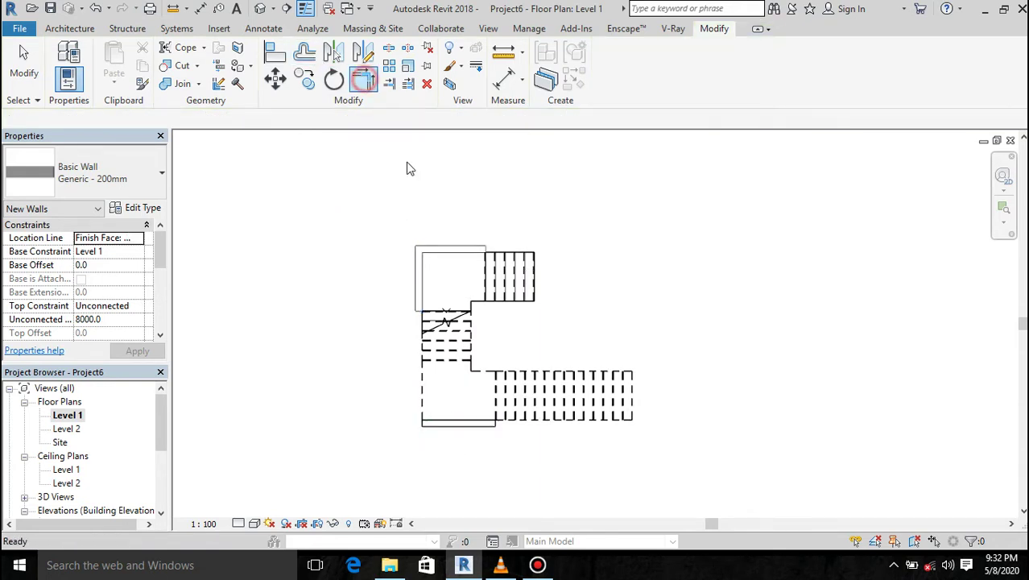
Trim/Extend the left and bottom walls into a corner
{"action": "left_click", "coordinate": [415, 306]}
{"action": "left_click", "coordinate": [425, 429]}
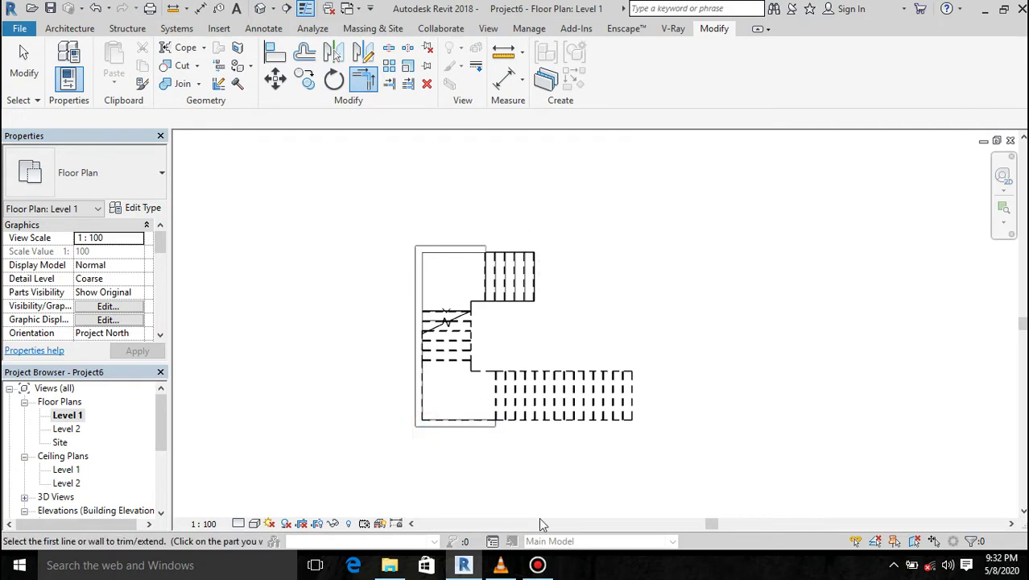
{"action": "key", "text": "Escape"}
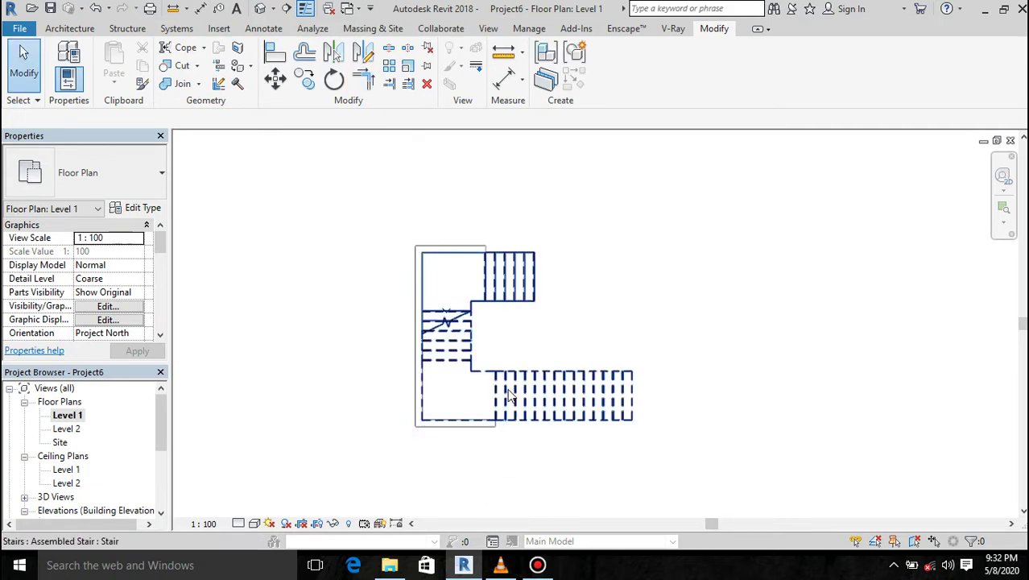
Drag the bottom and top wall ends out to the stair's right ends
{"action": "left_click", "coordinate": [490, 424]}
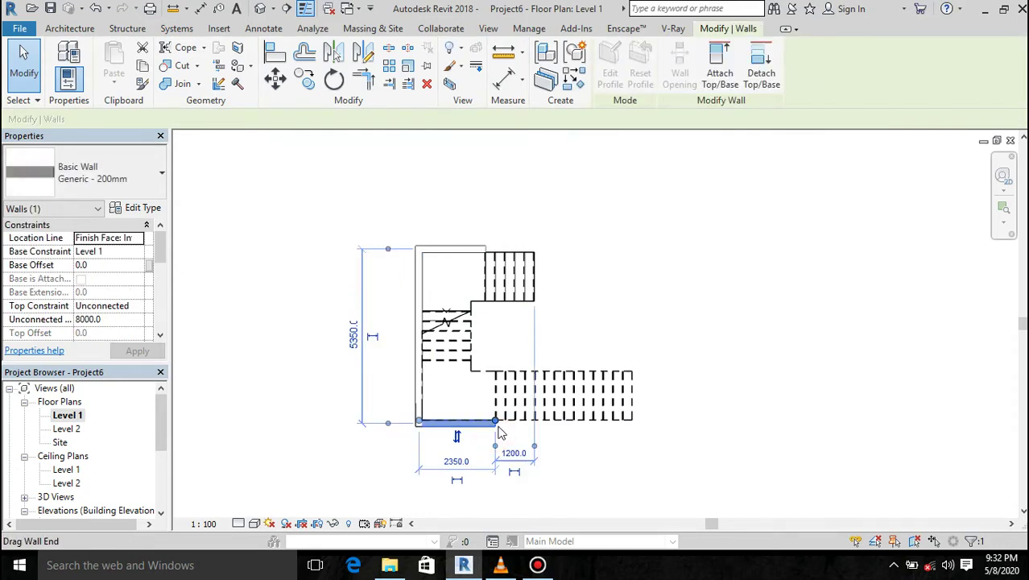
{"action": "left_click_drag", "start_coordinate": [496, 423], "coordinate": [634, 421]}
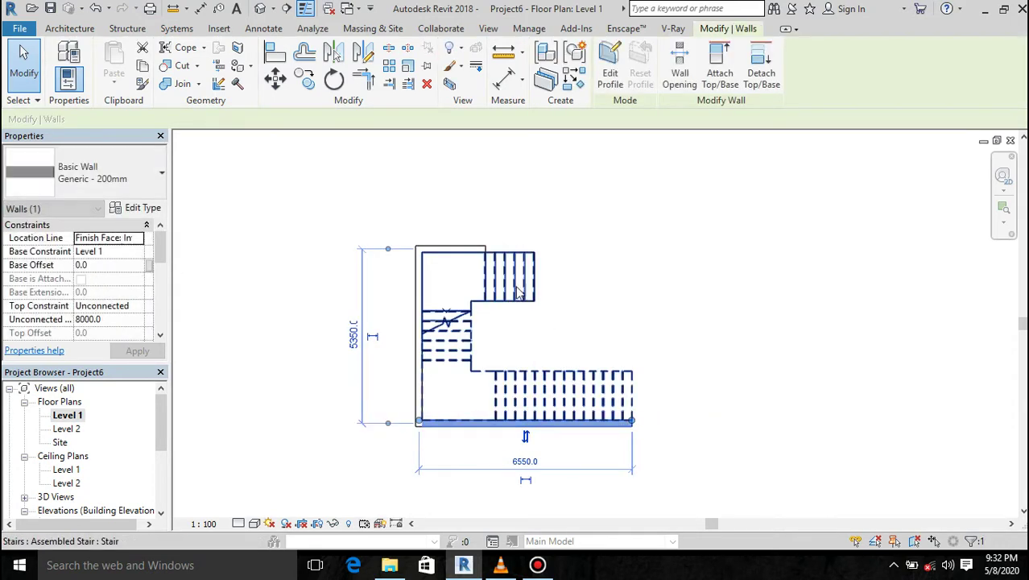
{"action": "left_click", "coordinate": [486, 249]}
{"action": "left_click_drag", "start_coordinate": [487, 248], "coordinate": [535, 253]}
{"action": "left_click", "coordinate": [623, 236]}
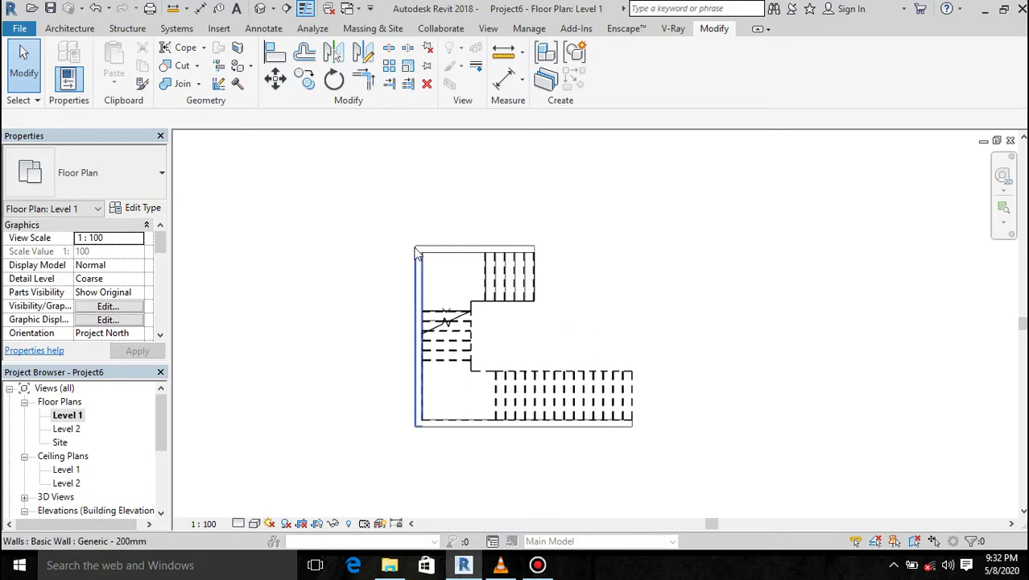
Using Create Similar on the top wall, draw walls 3400 up and 5700 right
{"action": "left_click", "coordinate": [475, 250]}
{"action": "right_click", "coordinate": [216, 362]}
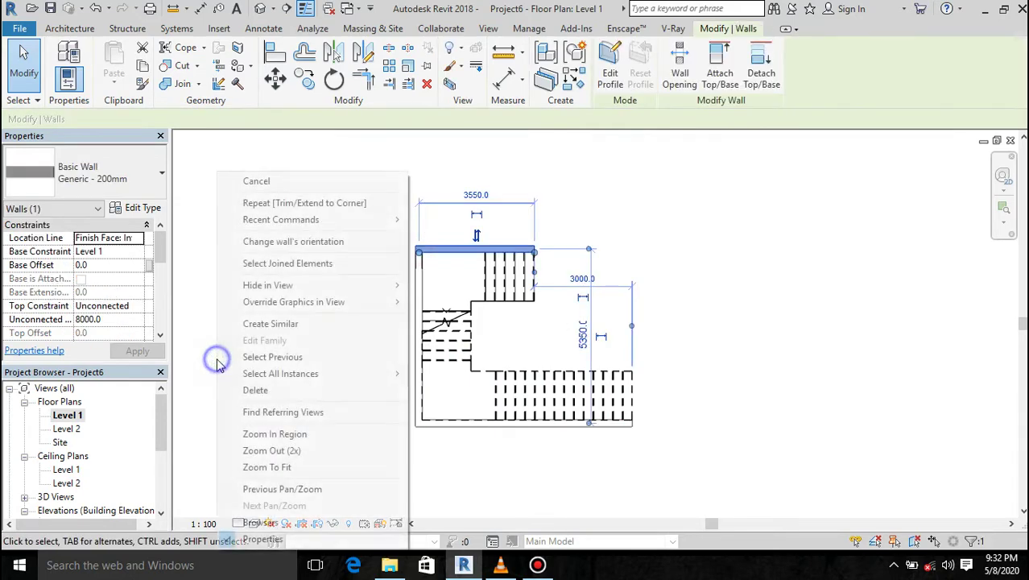
{"action": "left_click", "coordinate": [348, 324]}
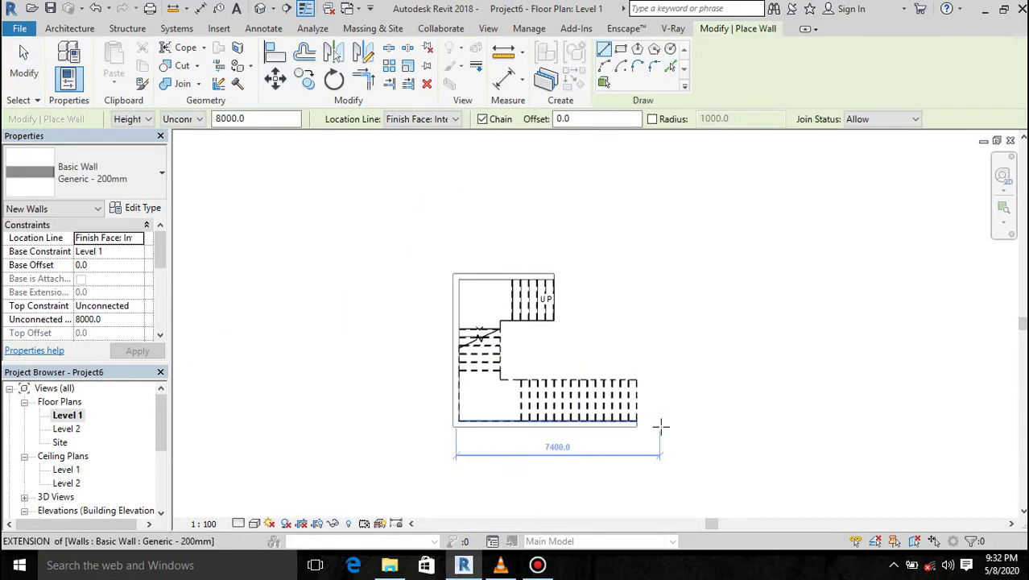
{"action": "scroll", "coordinate": [661, 425], "scroll_direction": "down", "scroll_amount": 2}
{"action": "scroll", "coordinate": [588, 270], "scroll_direction": "up", "scroll_amount": 2}
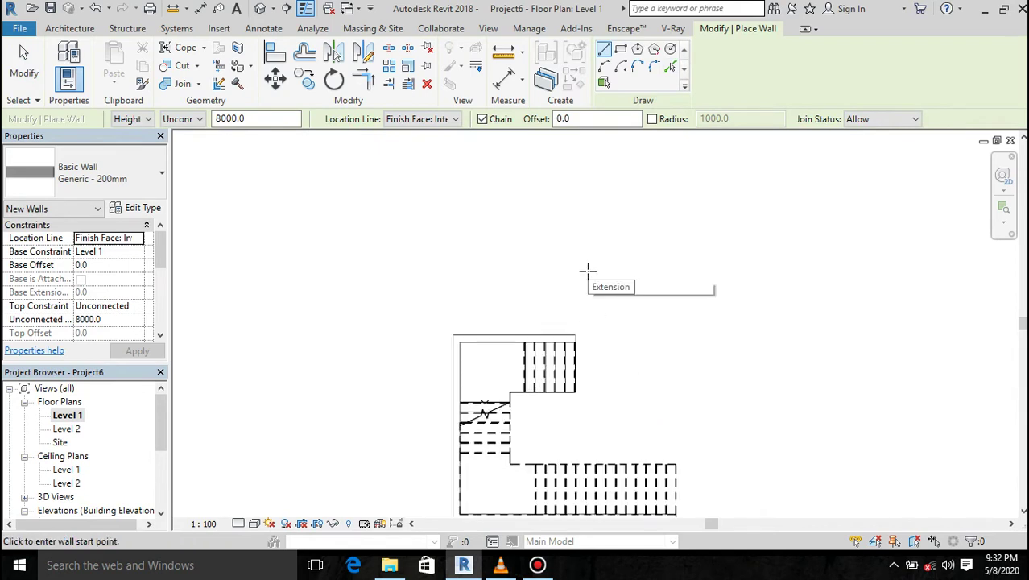
{"action": "left_click", "coordinate": [574, 336]}
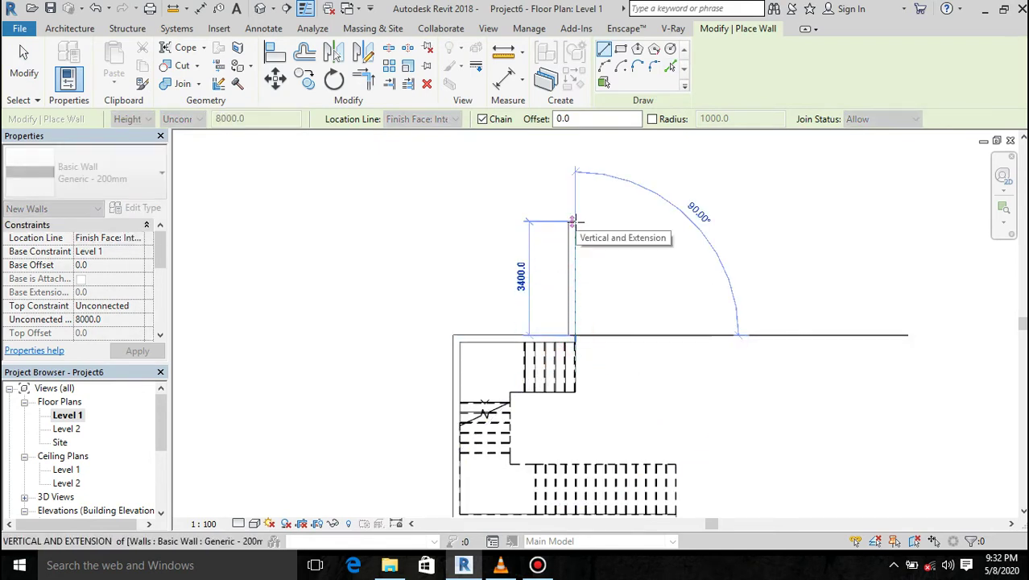
{"action": "left_click", "coordinate": [574, 220]}
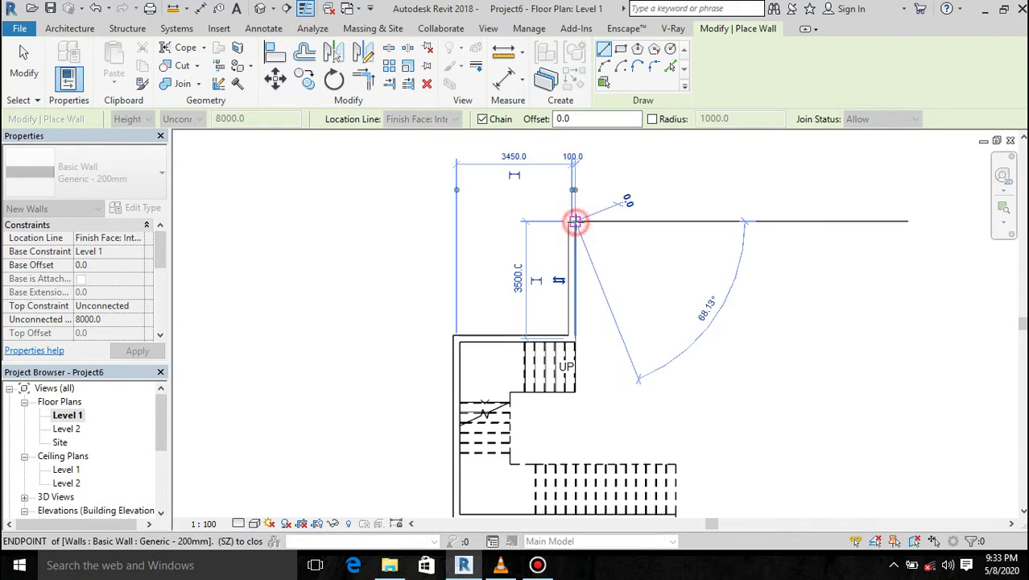
{"action": "left_click", "coordinate": [766, 220]}
Continue the wall chain 13200 down, then left and back up to the enclosure
{"action": "scroll", "coordinate": [766, 222], "scroll_direction": "down", "scroll_amount": 3}
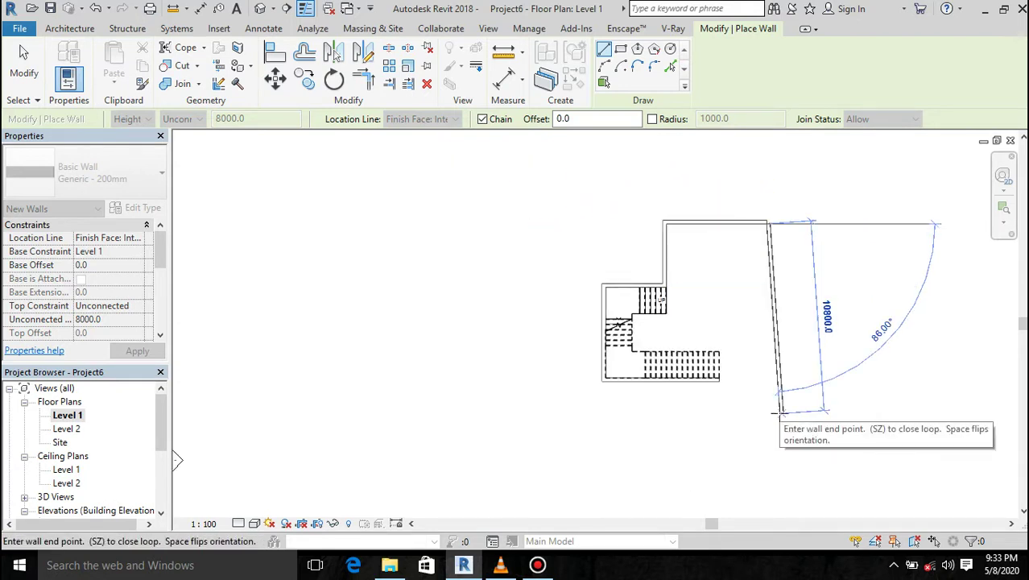
{"action": "left_click", "coordinate": [769, 453]}
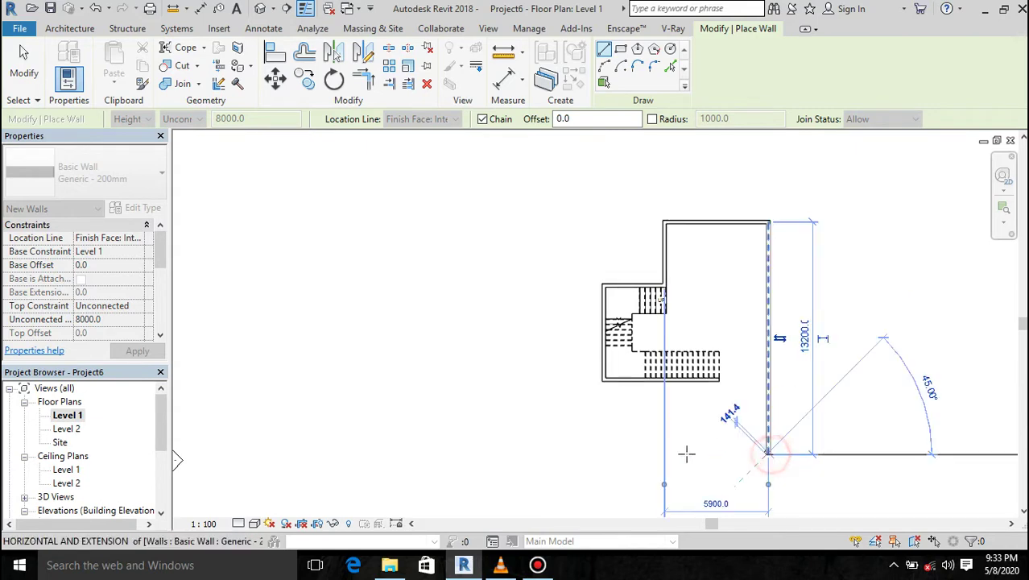
{"action": "left_click", "coordinate": [685, 455]}
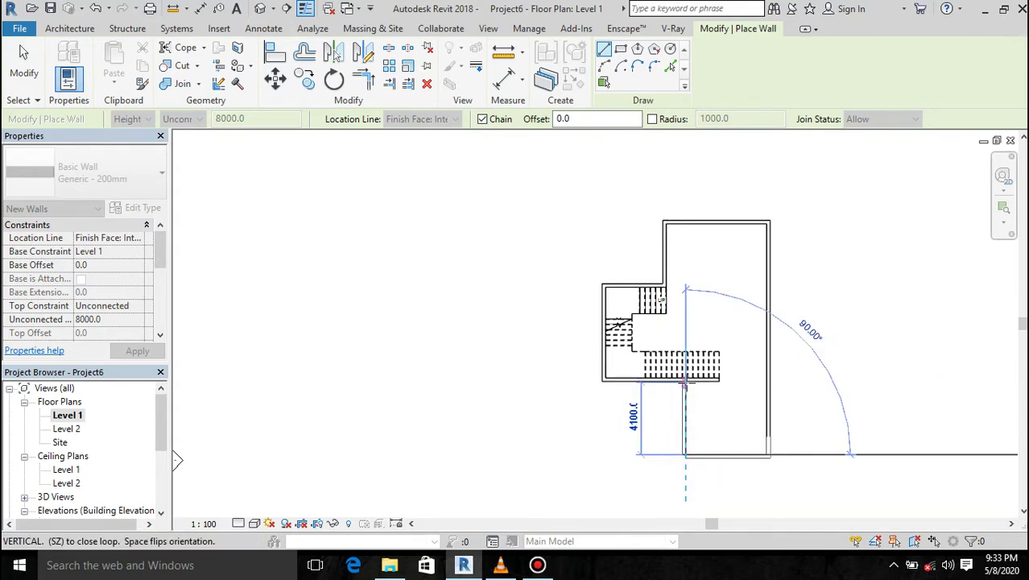
{"action": "scroll", "coordinate": [685, 384], "scroll_direction": "up", "scroll_amount": 4}
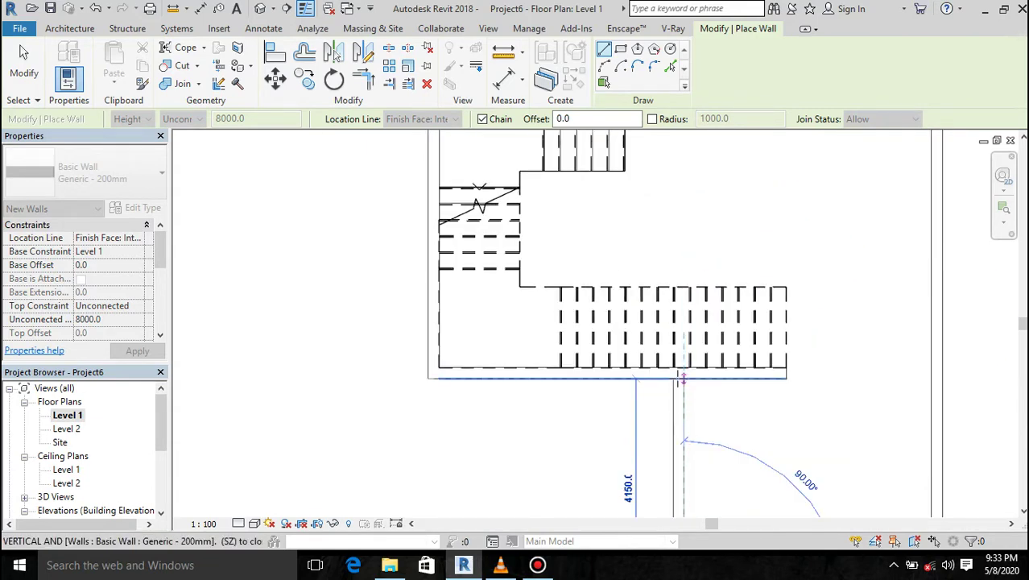
{"action": "left_click", "coordinate": [682, 378]}
{"action": "scroll", "coordinate": [771, 339], "scroll_direction": "down", "scroll_amount": 1}
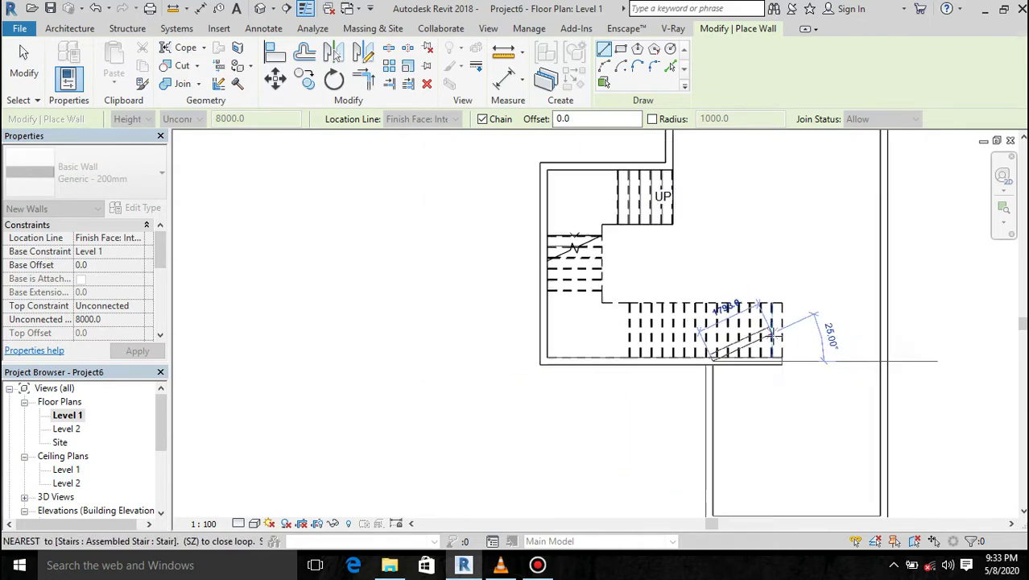
{"action": "scroll", "coordinate": [772, 338], "scroll_direction": "up", "scroll_amount": 2}
{"action": "key", "text": "Escape"}
{"action": "key", "text": "Escape"}
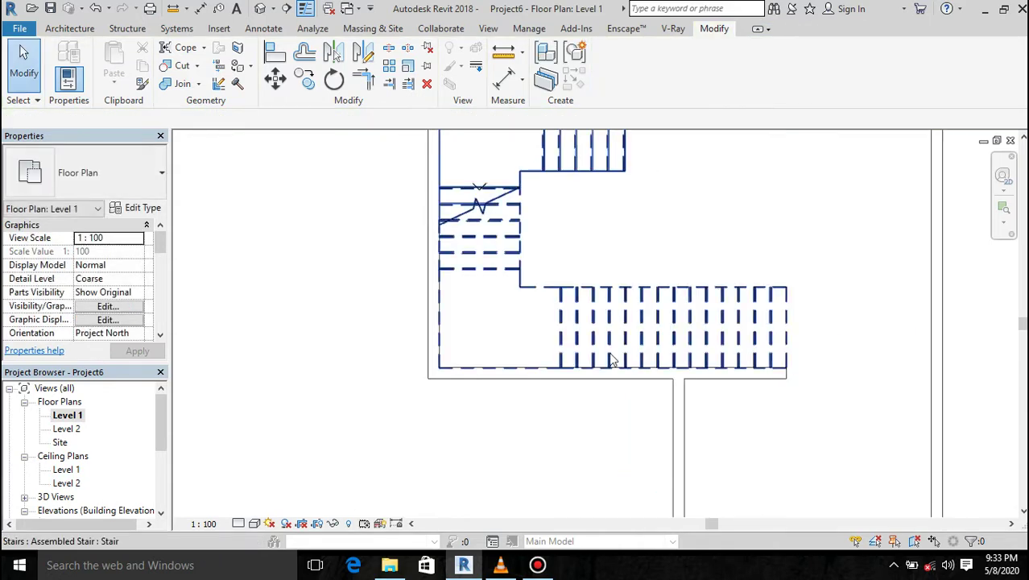
{"action": "scroll", "coordinate": [610, 358], "scroll_direction": "down", "scroll_amount": 2}
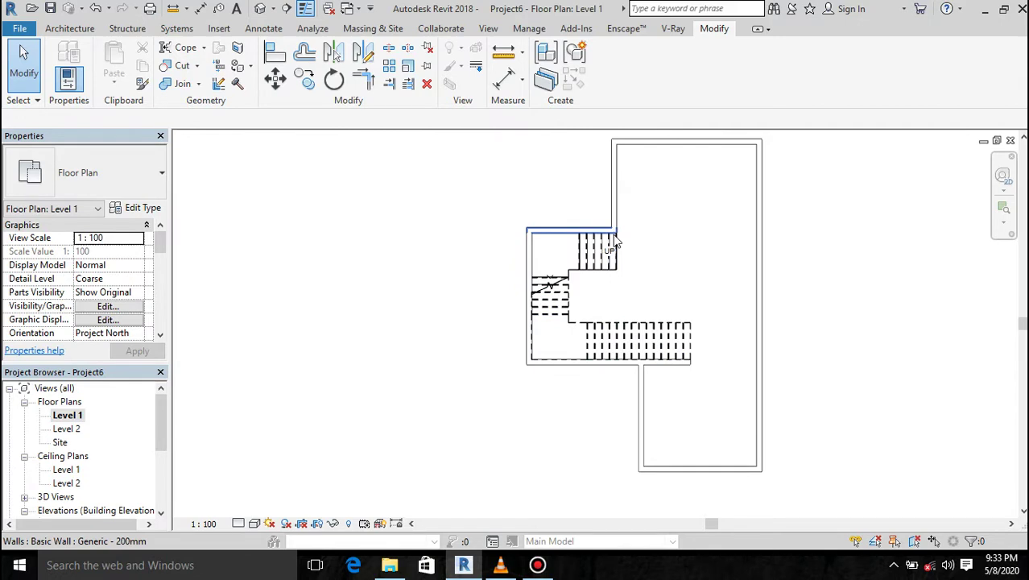
Change the room's top wall type to the Exterior Glazing curtain wall
{"action": "scroll", "coordinate": [567, 386], "scroll_direction": "down", "scroll_amount": 1}
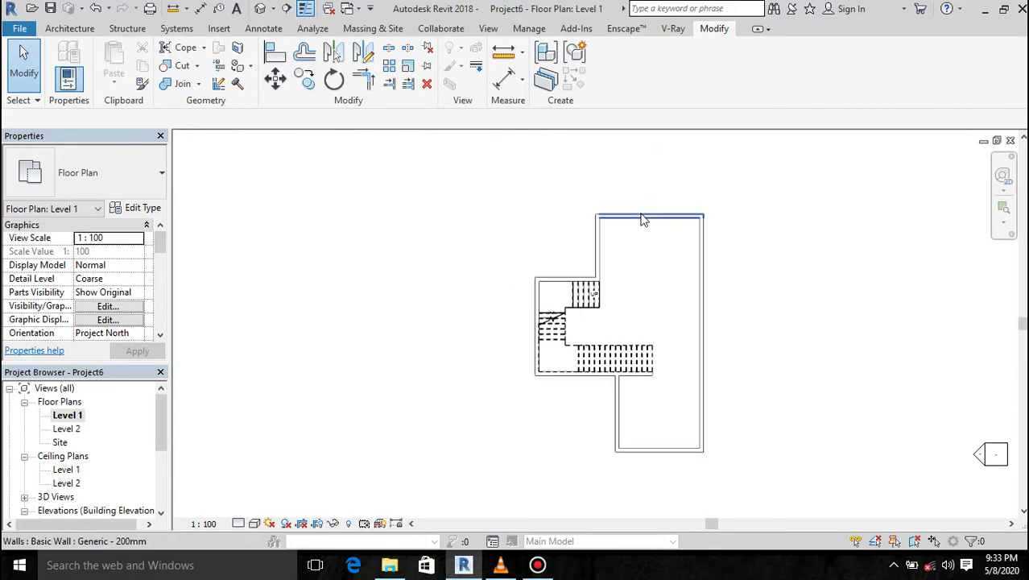
{"action": "left_click", "coordinate": [643, 217]}
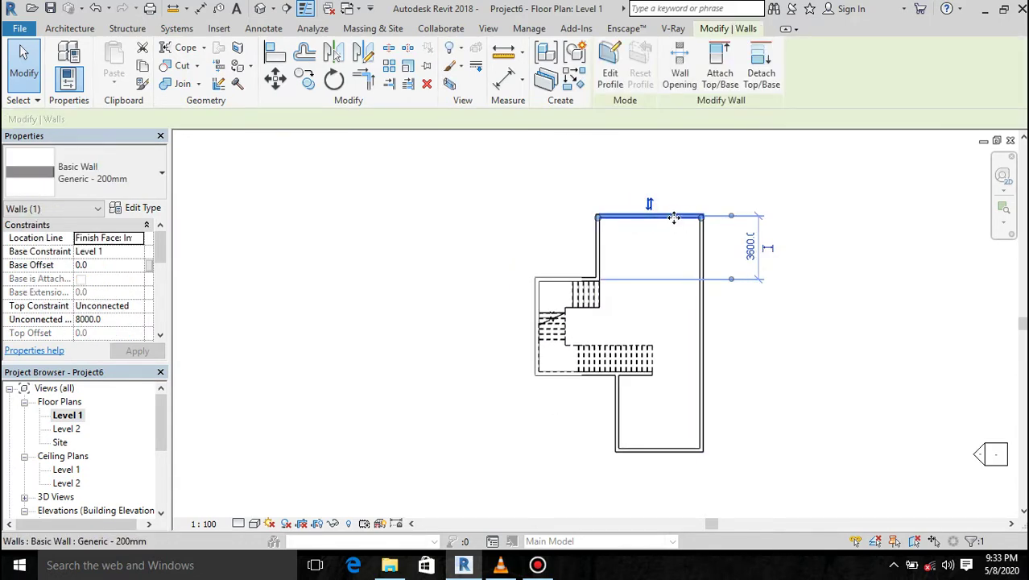
{"action": "left_click", "coordinate": [128, 176]}
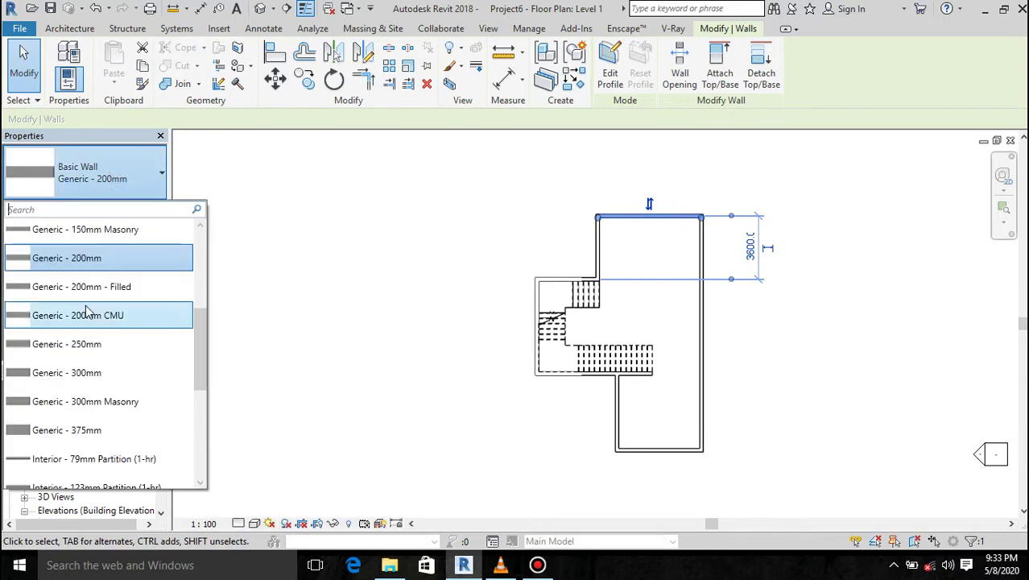
{"action": "scroll", "coordinate": [87, 307], "scroll_direction": "down", "scroll_amount": 1}
{"action": "scroll", "coordinate": [87, 306], "scroll_direction": "down", "scroll_amount": 2}
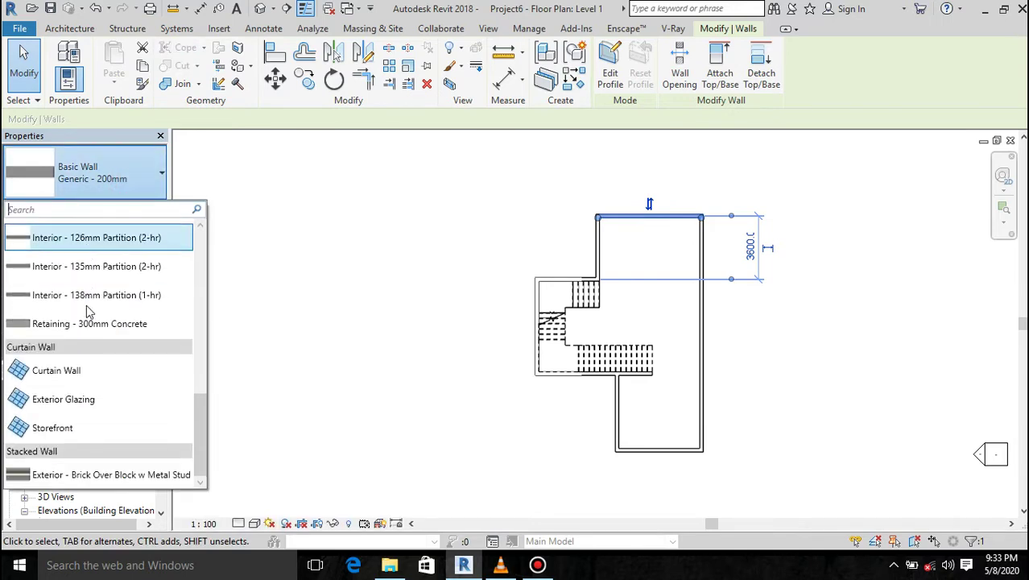
{"action": "left_click", "coordinate": [79, 402]}
{"action": "scroll", "coordinate": [645, 197], "scroll_direction": "up", "scroll_amount": 2}
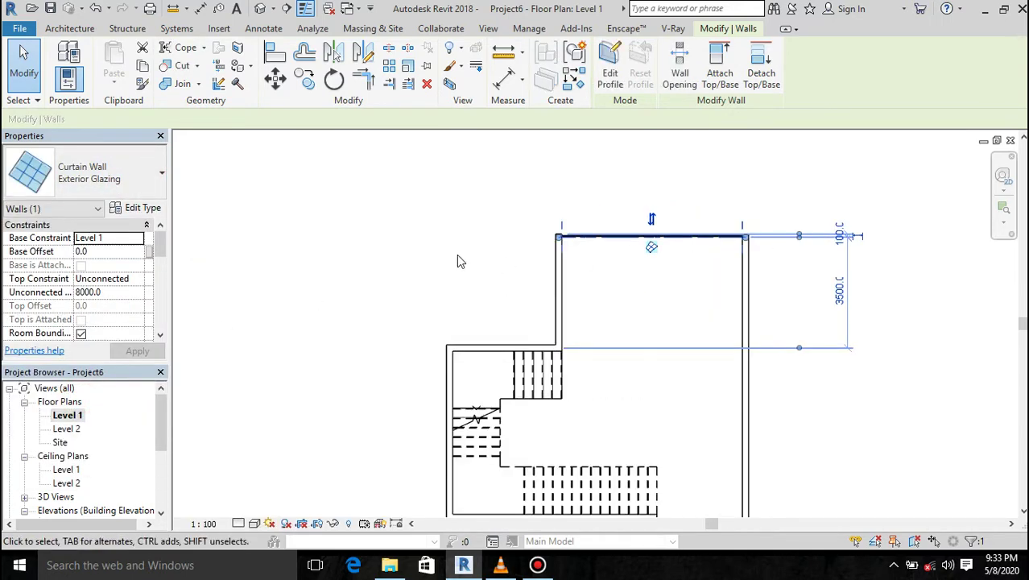
Box-select the plan's walls, then clear the selection
{"action": "left_click", "coordinate": [457, 256]}
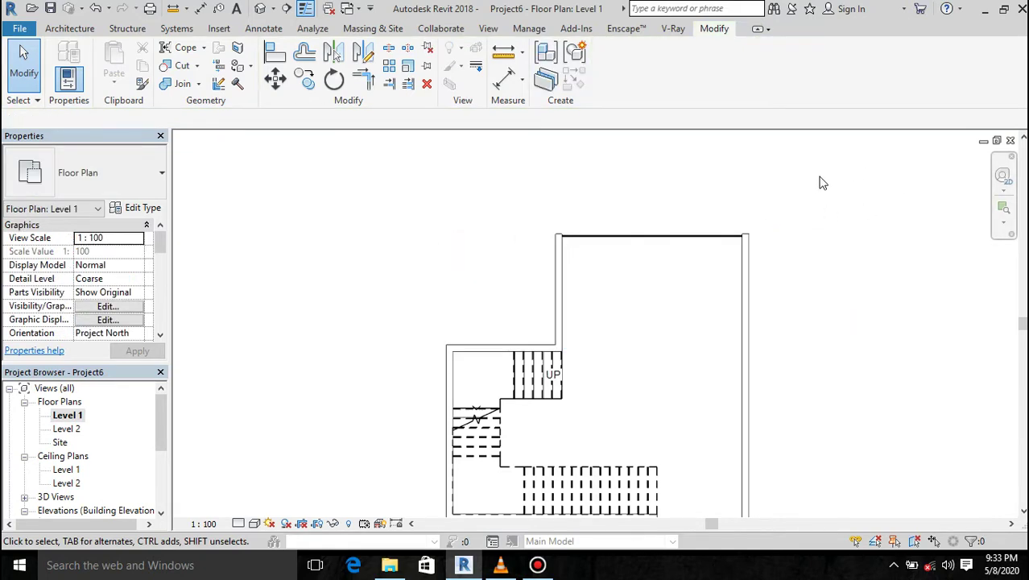
{"action": "left_click_drag", "start_coordinate": [823, 182], "coordinate": [541, 302]}
{"action": "left_click", "coordinate": [415, 274]}
Select all wall instances in the project and set their Unconnected Height to 4000
{"action": "right_click", "coordinate": [558, 290]}
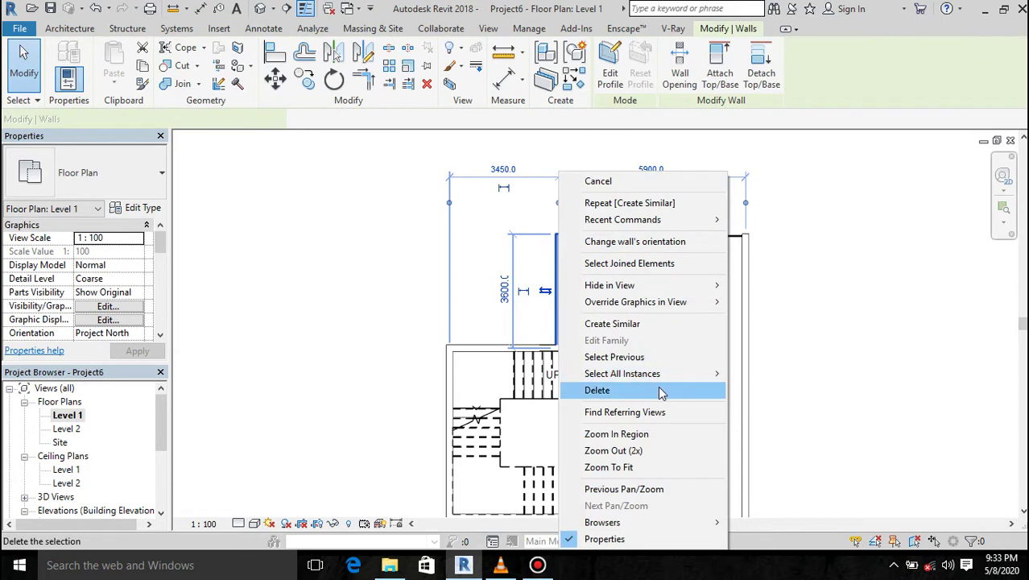
{"action": "left_click", "coordinate": [785, 391]}
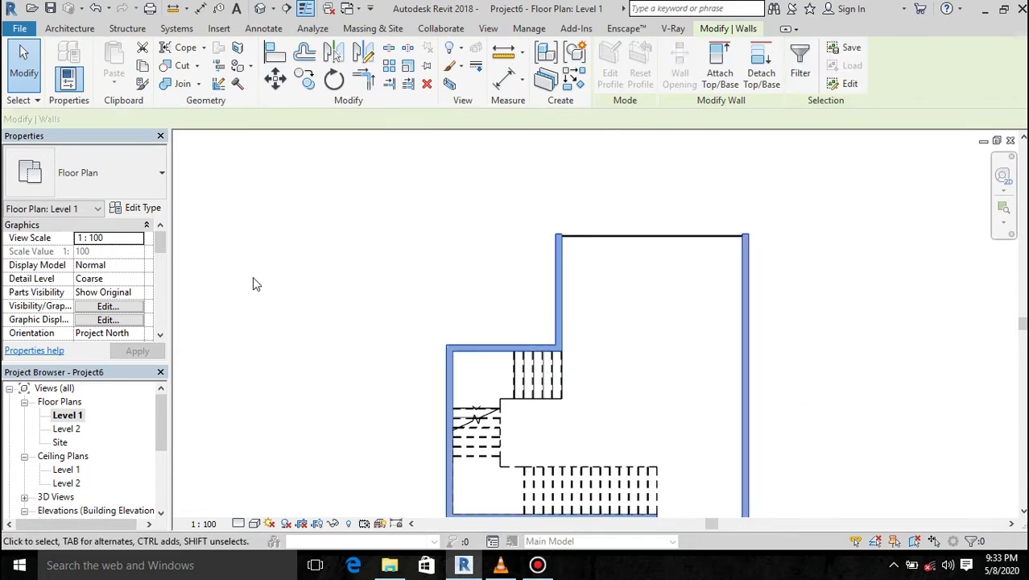
{"action": "left_click", "coordinate": [117, 320]}
{"action": "type", "text": "4000"}
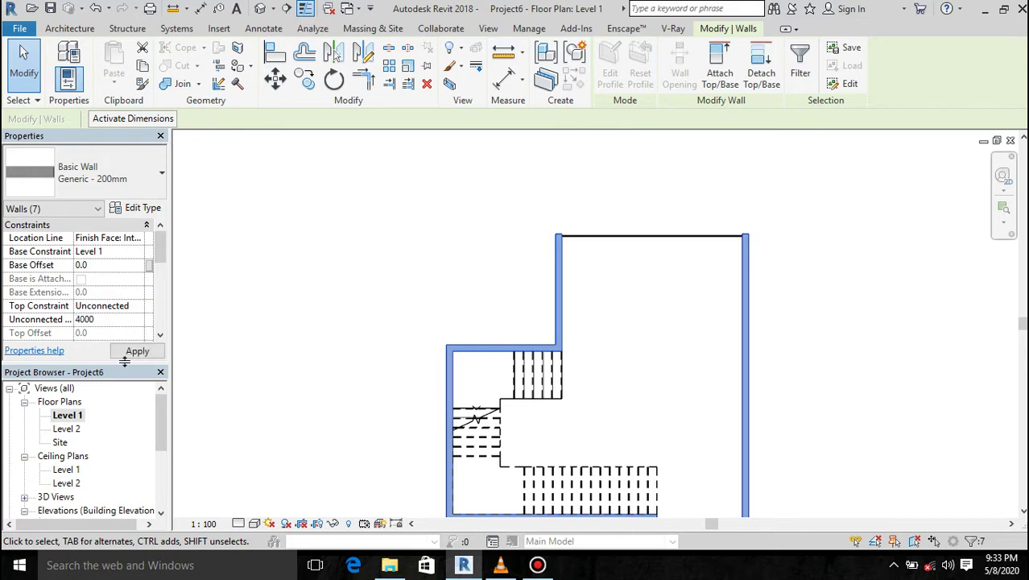
{"action": "left_click", "coordinate": [135, 353]}
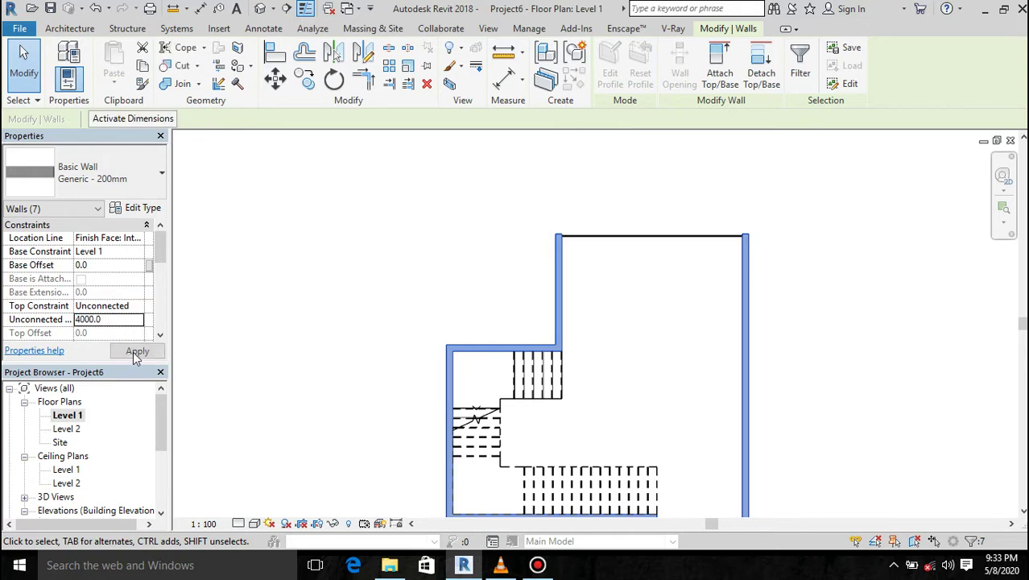
Set the Exterior Glazing curtain wall's Unconnected Height to 4000 too
{"action": "left_click", "coordinate": [596, 236]}
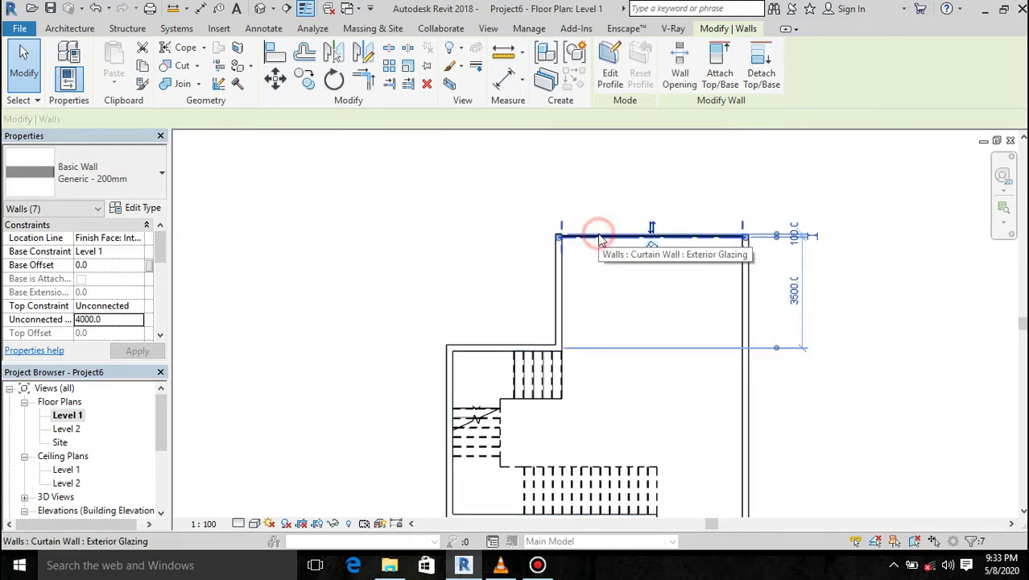
{"action": "double_click", "coordinate": [113, 294]}
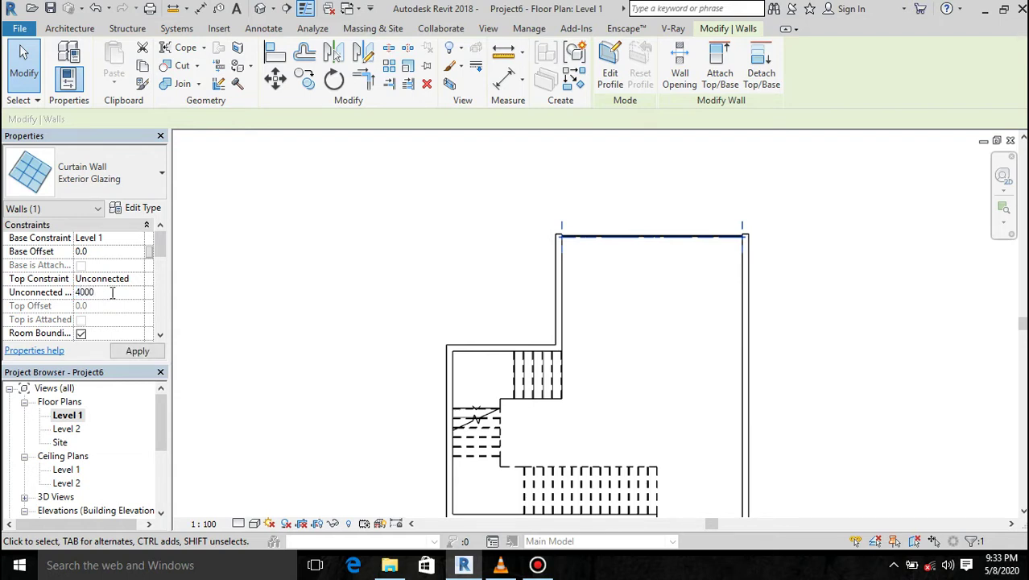
{"action": "left_click", "coordinate": [128, 353]}
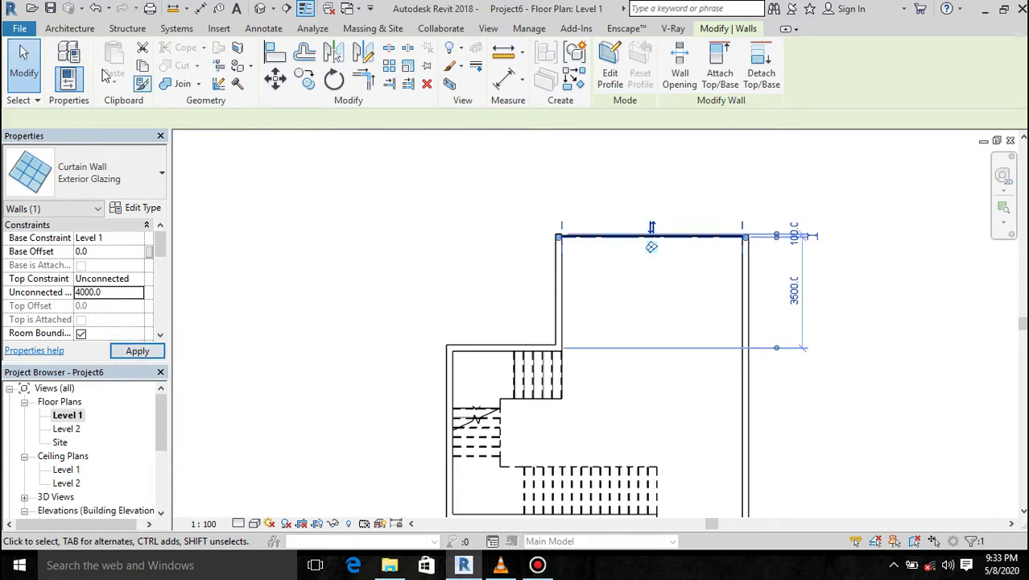
Start a Generic Floor - 400mm and pick the upper left and right walls as boundary
{"action": "left_click", "coordinate": [69, 28]}
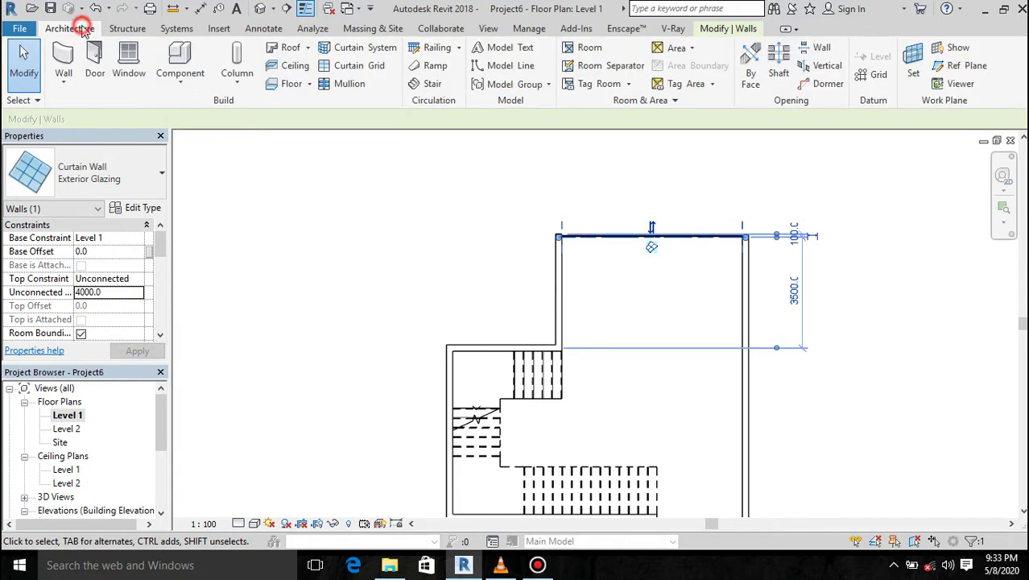
{"action": "left_click", "coordinate": [290, 84]}
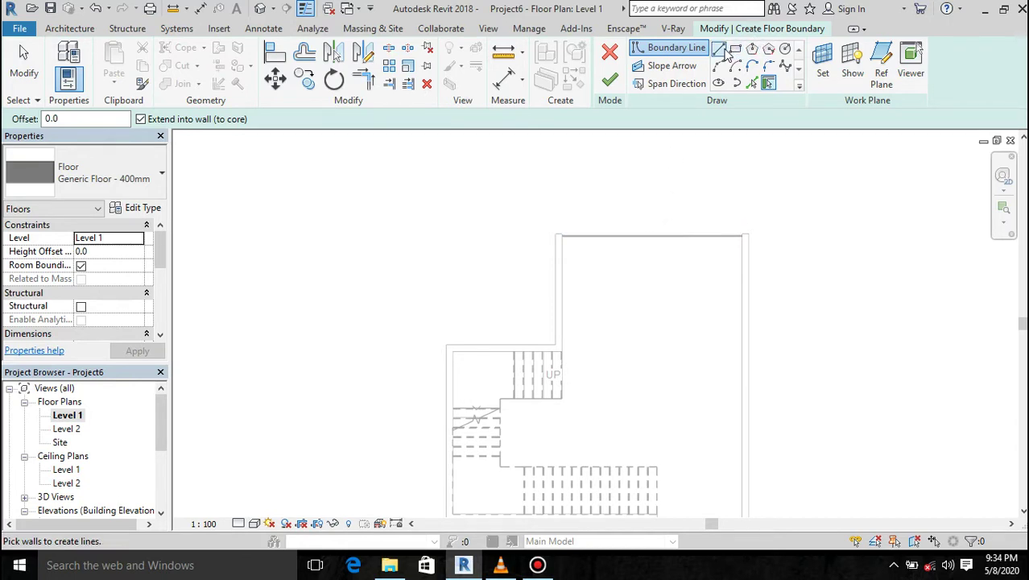
{"action": "left_click", "coordinate": [754, 83]}
{"action": "left_click", "coordinate": [562, 326]}
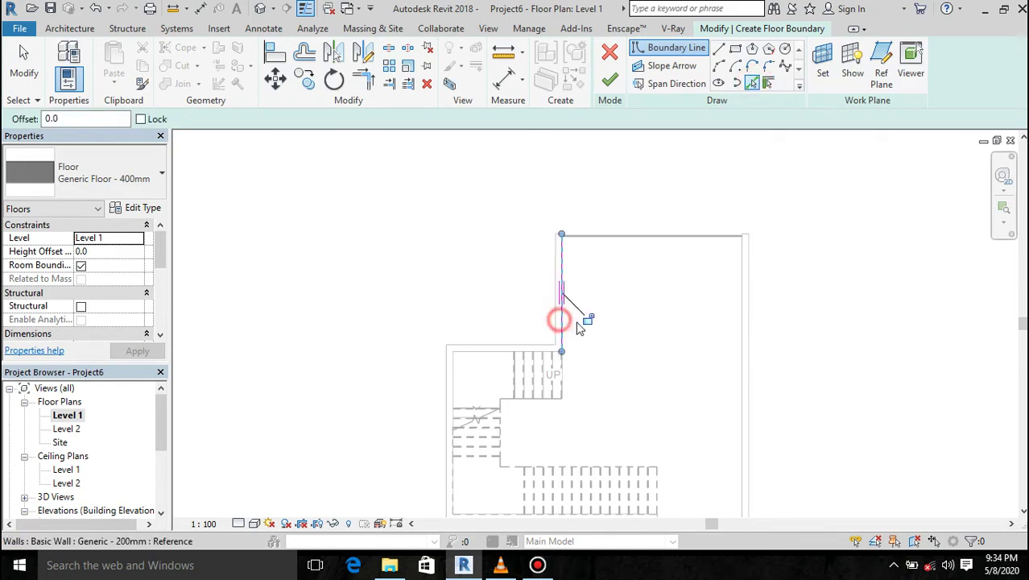
{"action": "left_click", "coordinate": [741, 322]}
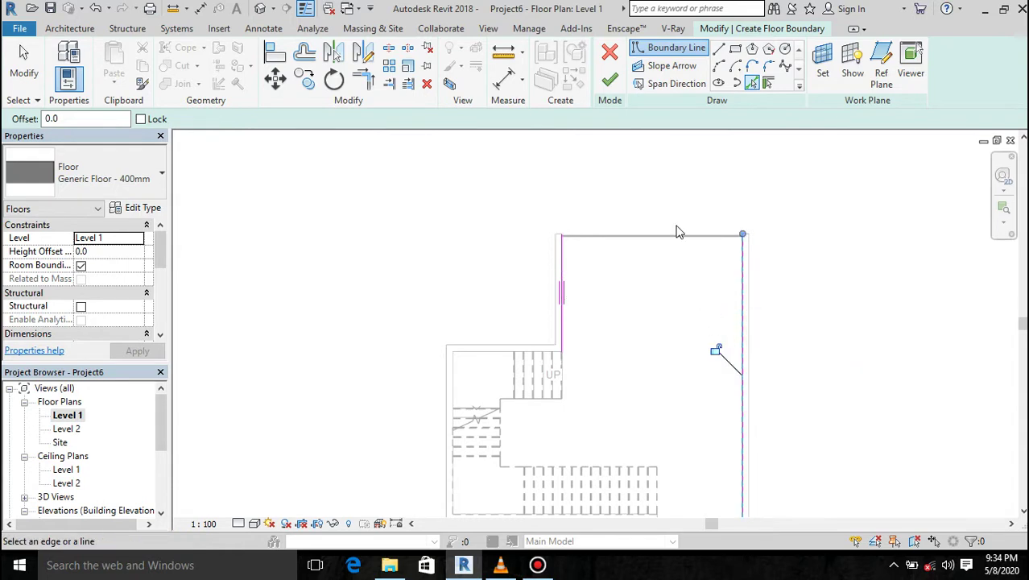
{"action": "scroll", "coordinate": [677, 230], "scroll_direction": "down", "scroll_amount": 4}
{"action": "scroll", "coordinate": [596, 327], "scroll_direction": "up", "scroll_amount": 6}
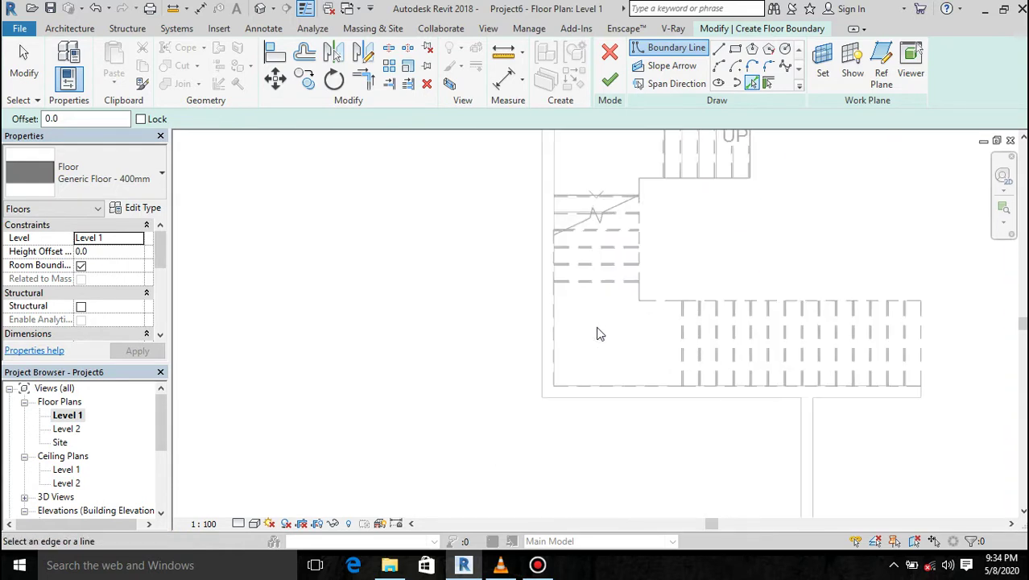
{"action": "scroll", "coordinate": [555, 344], "scroll_direction": "up", "scroll_amount": 3}
Pick the lower left, lower right, bottom walls and the stair-area top and bottom edges
{"action": "left_click", "coordinate": [554, 341]}
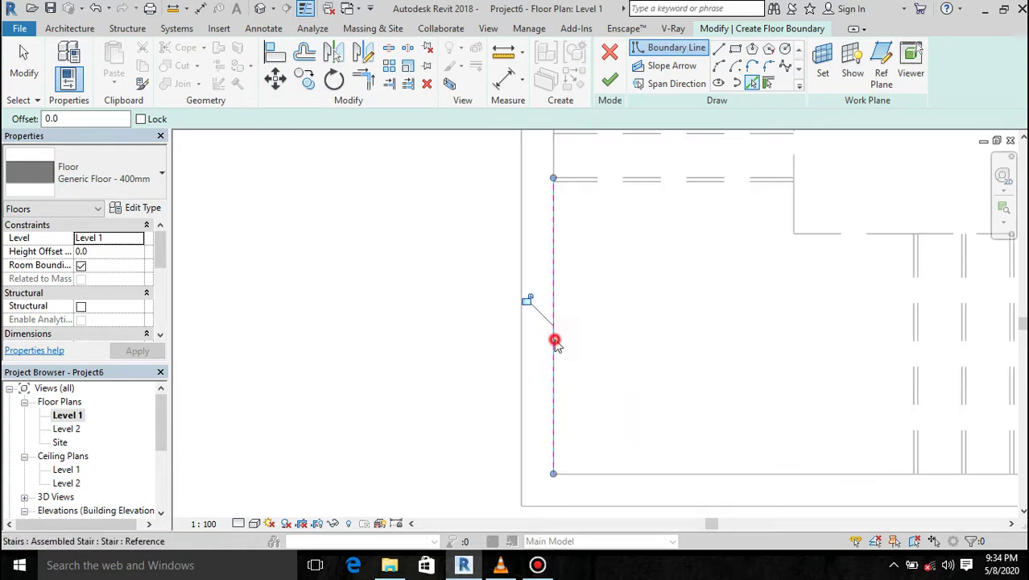
{"action": "scroll", "coordinate": [629, 328], "scroll_direction": "down", "scroll_amount": 3}
{"action": "left_click", "coordinate": [629, 328]}
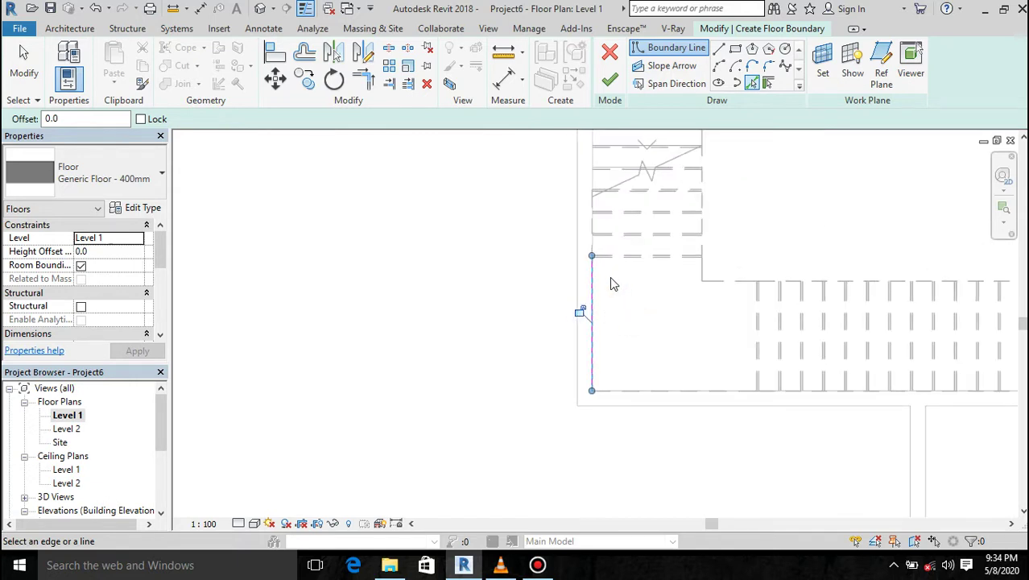
{"action": "scroll", "coordinate": [611, 284], "scroll_direction": "down", "scroll_amount": 3}
{"action": "left_click", "coordinate": [729, 395]}
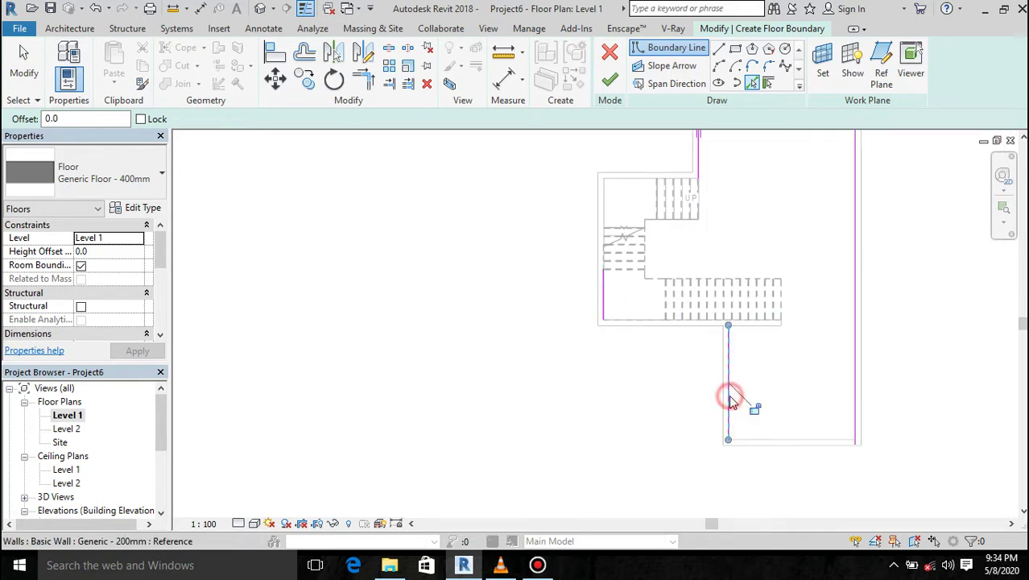
{"action": "left_click", "coordinate": [786, 442]}
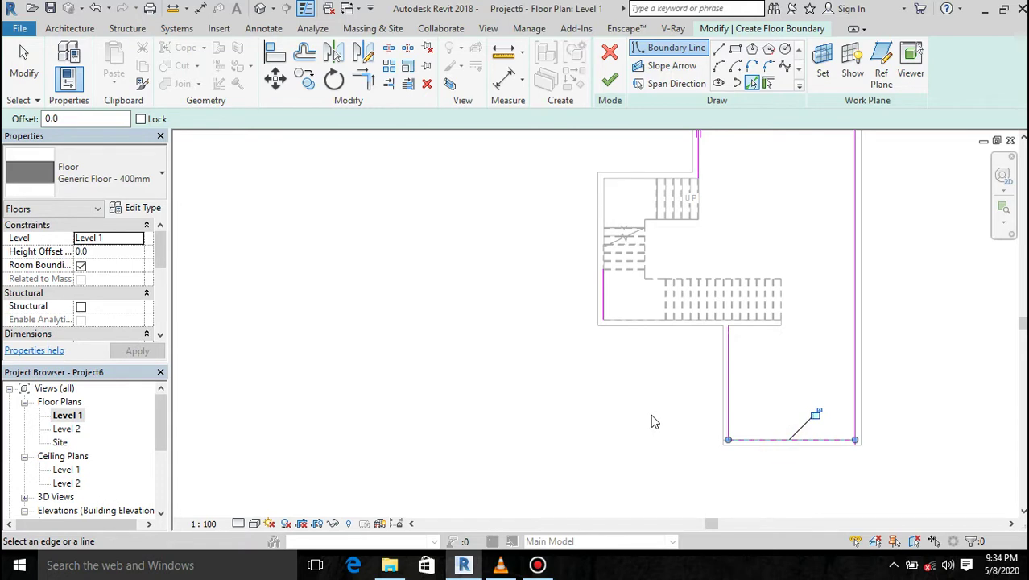
{"action": "scroll", "coordinate": [652, 402], "scroll_direction": "down", "scroll_amount": 1}
{"action": "left_click", "coordinate": [638, 216]}
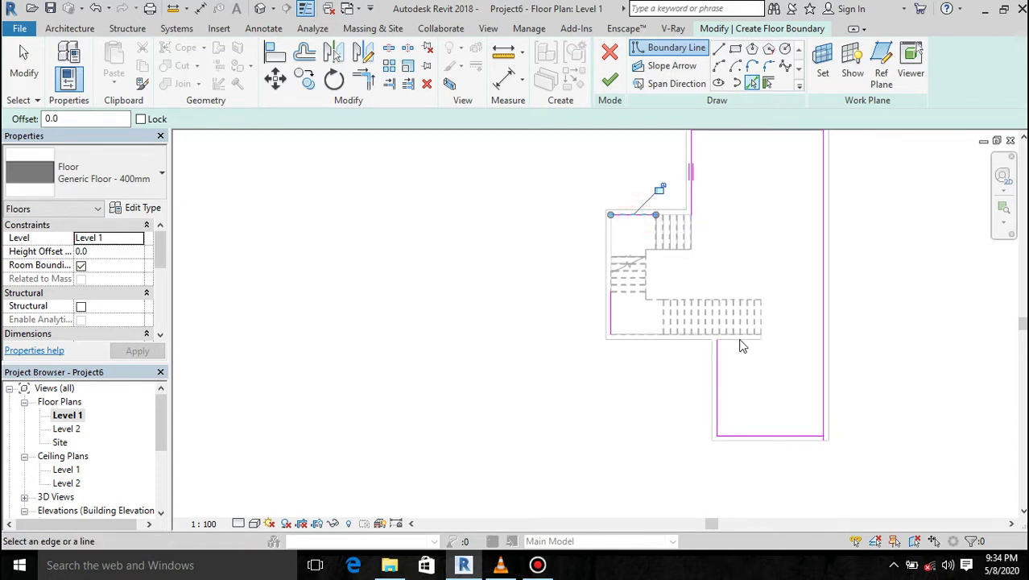
{"action": "left_click", "coordinate": [639, 333]}
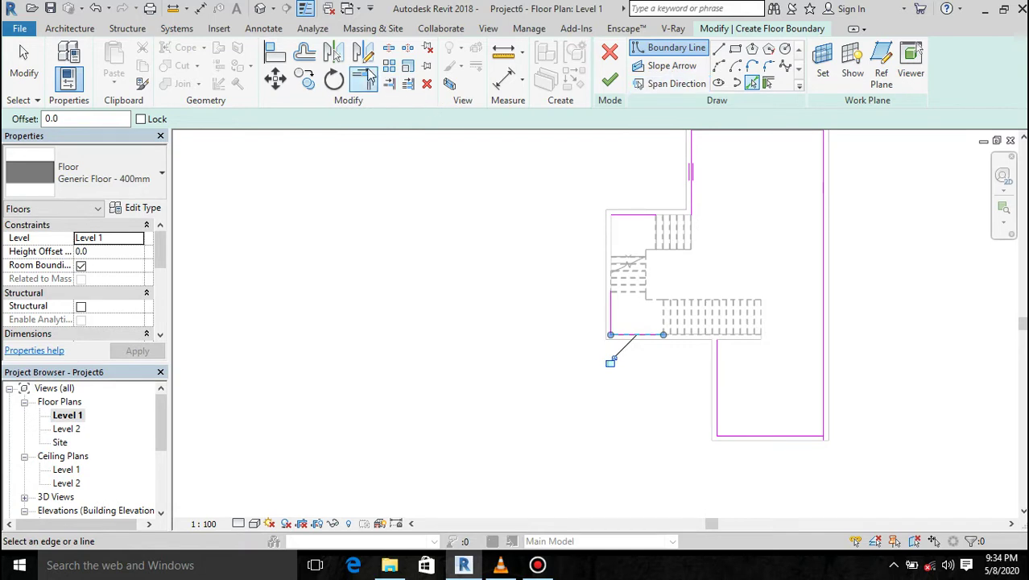
Trim the stair-area, left and top boundary lines into clean corners
{"action": "left_click", "coordinate": [364, 55]}
{"action": "left_click", "coordinate": [641, 334]}
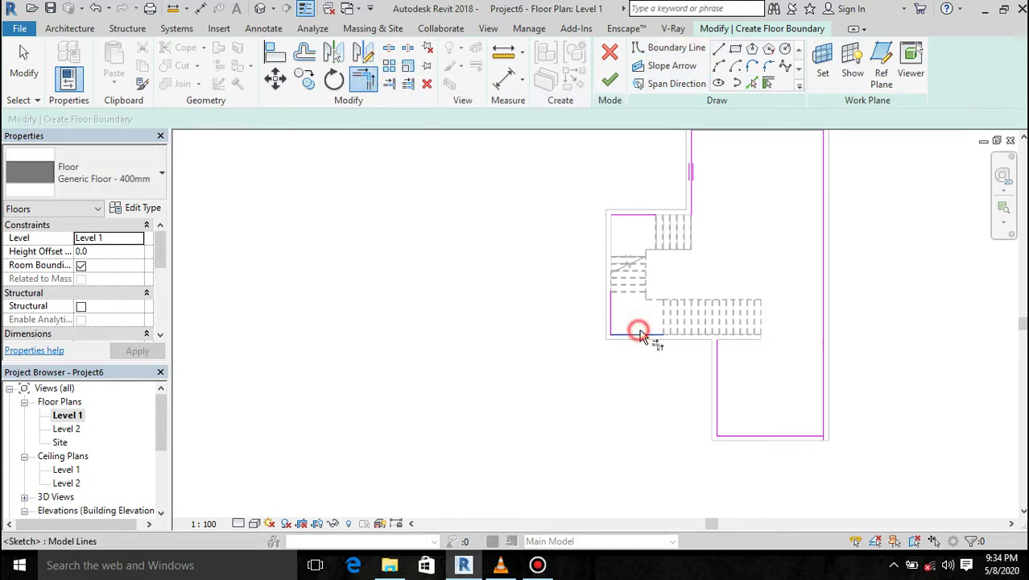
{"action": "left_click", "coordinate": [718, 377]}
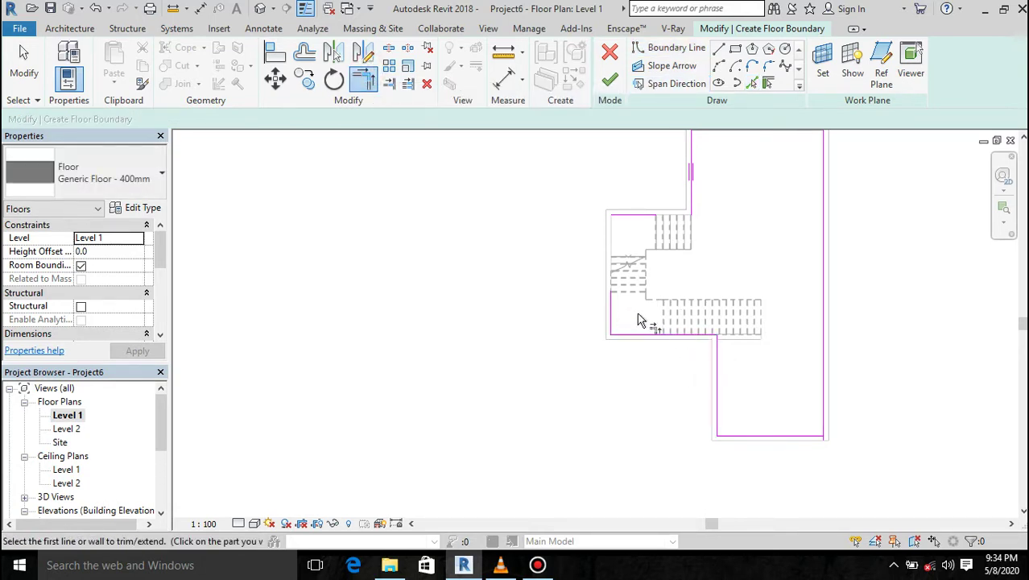
{"action": "left_click", "coordinate": [613, 314]}
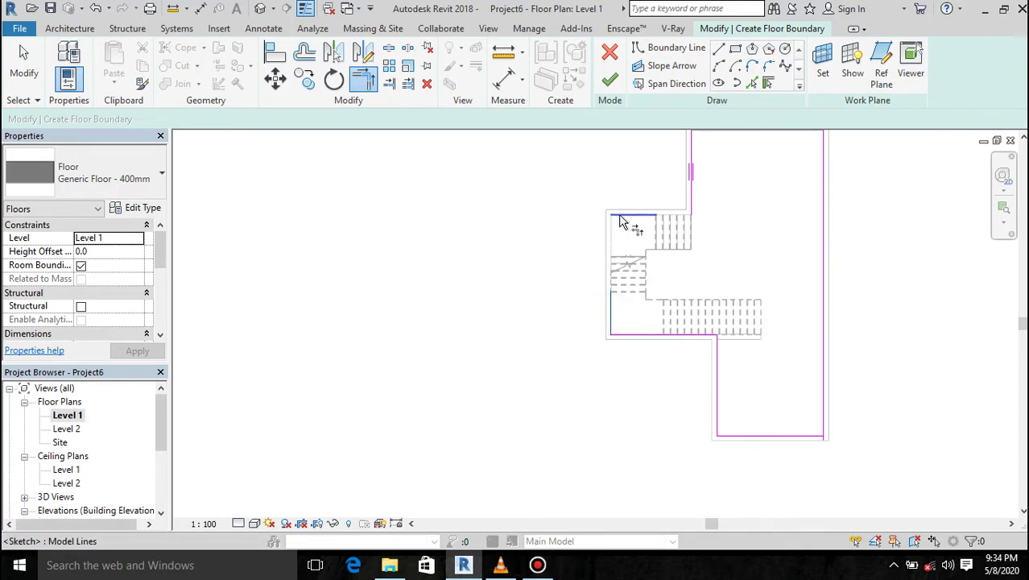
{"action": "left_click", "coordinate": [617, 215]}
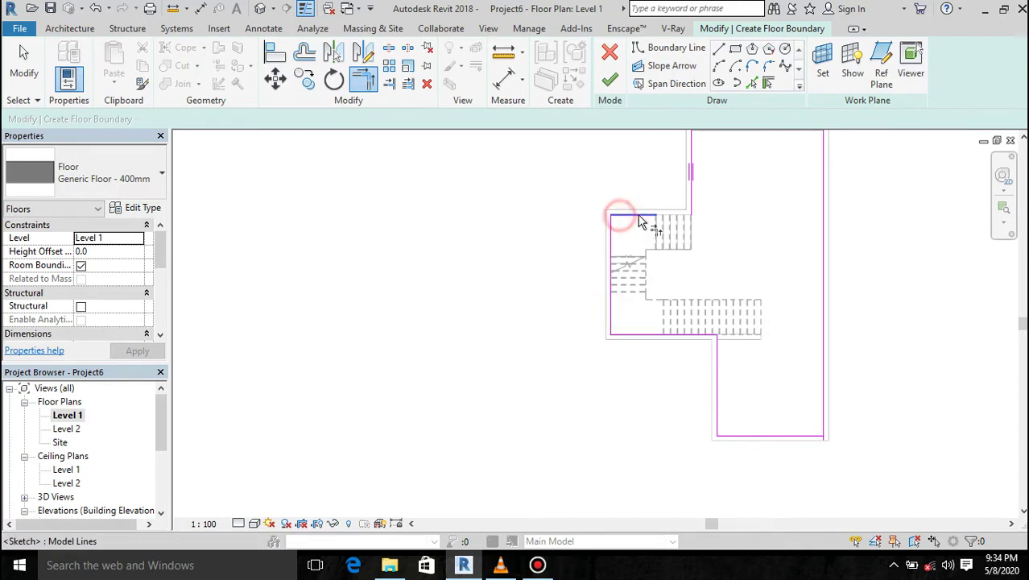
{"action": "left_click", "coordinate": [692, 194]}
{"action": "scroll", "coordinate": [707, 286], "scroll_direction": "down", "scroll_amount": 1}
{"action": "scroll", "coordinate": [743, 157], "scroll_direction": "up", "scroll_amount": 2}
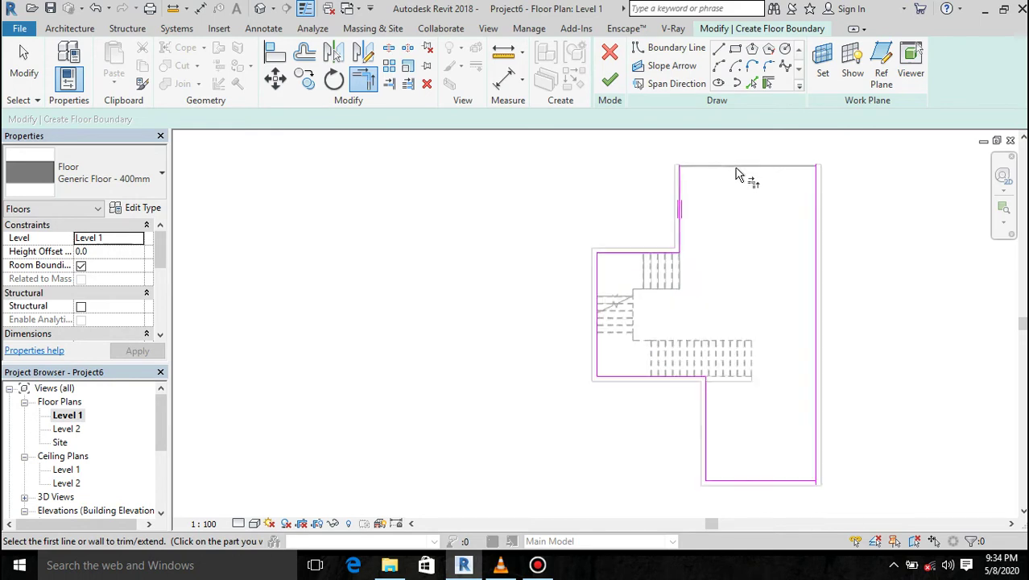
{"action": "scroll", "coordinate": [735, 171], "scroll_direction": "up", "scroll_amount": 3}
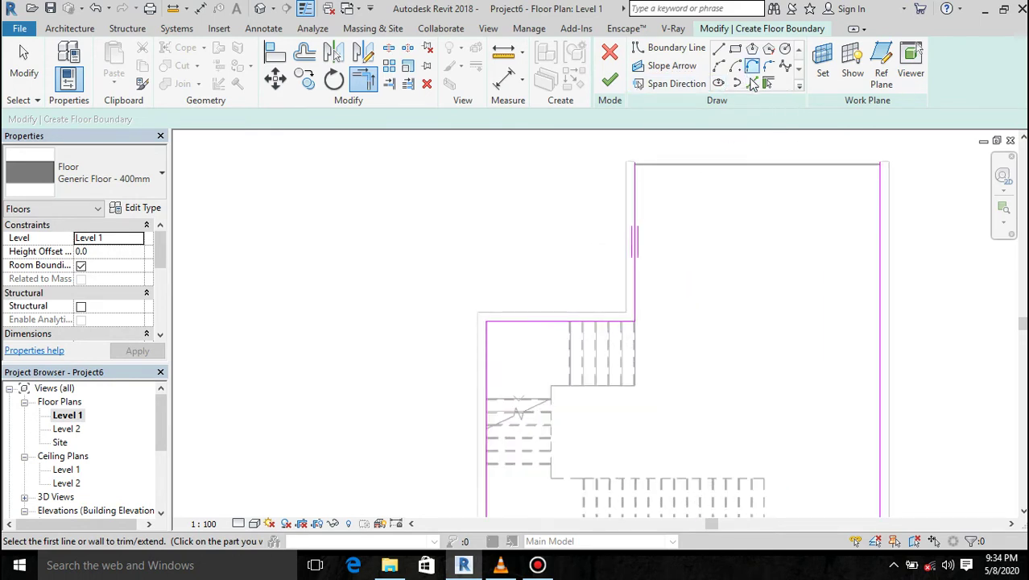
Add a boundary line along the top glazed wall and join it into the corners
{"action": "left_click", "coordinate": [752, 83]}
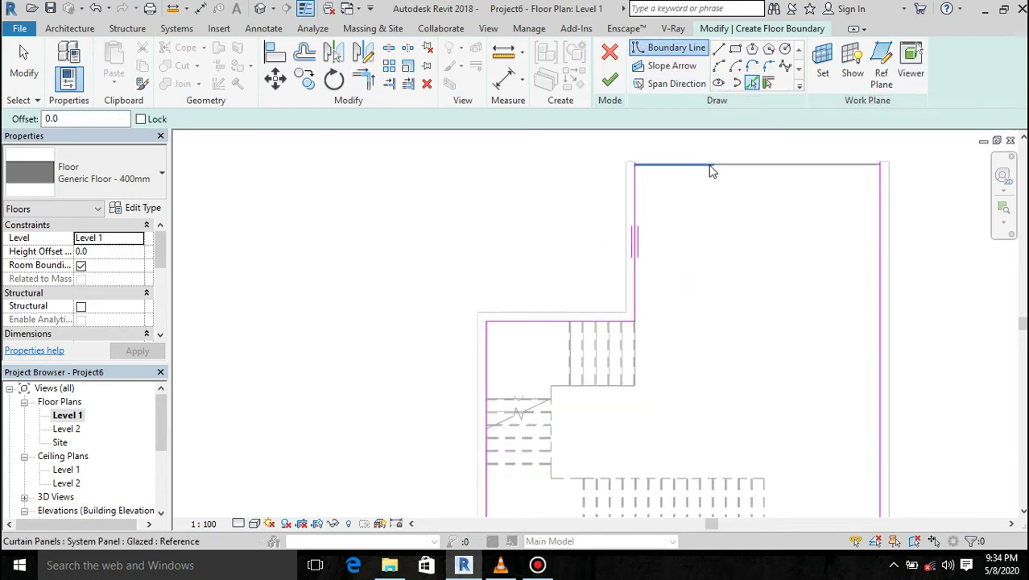
{"action": "left_click", "coordinate": [711, 171]}
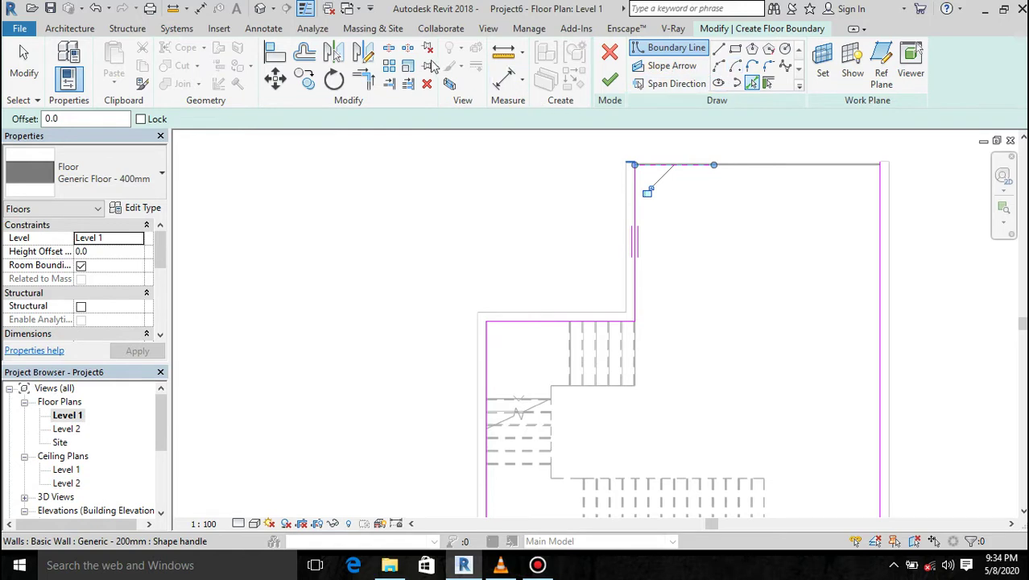
{"action": "left_click", "coordinate": [364, 82]}
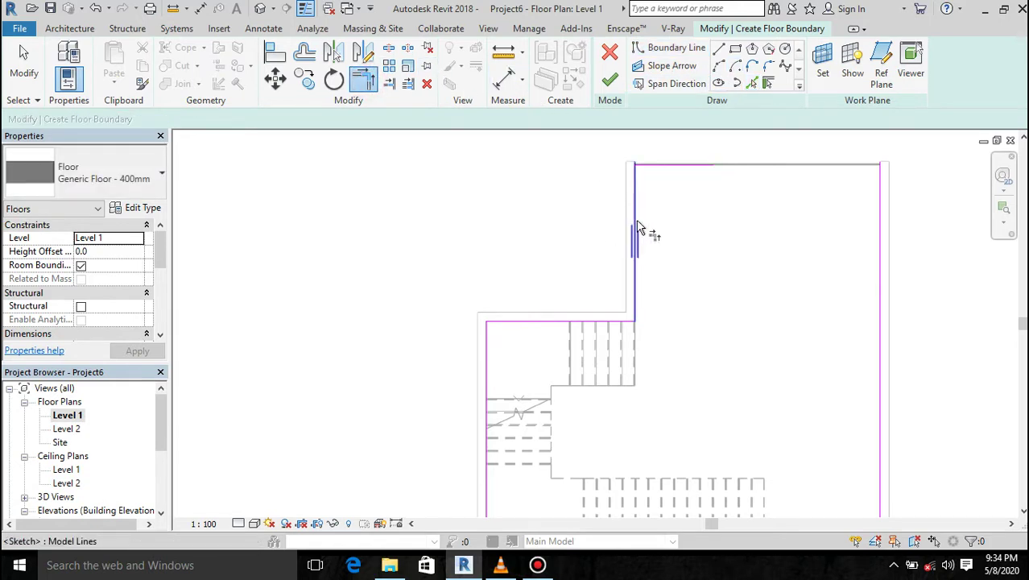
{"action": "left_click", "coordinate": [636, 220]}
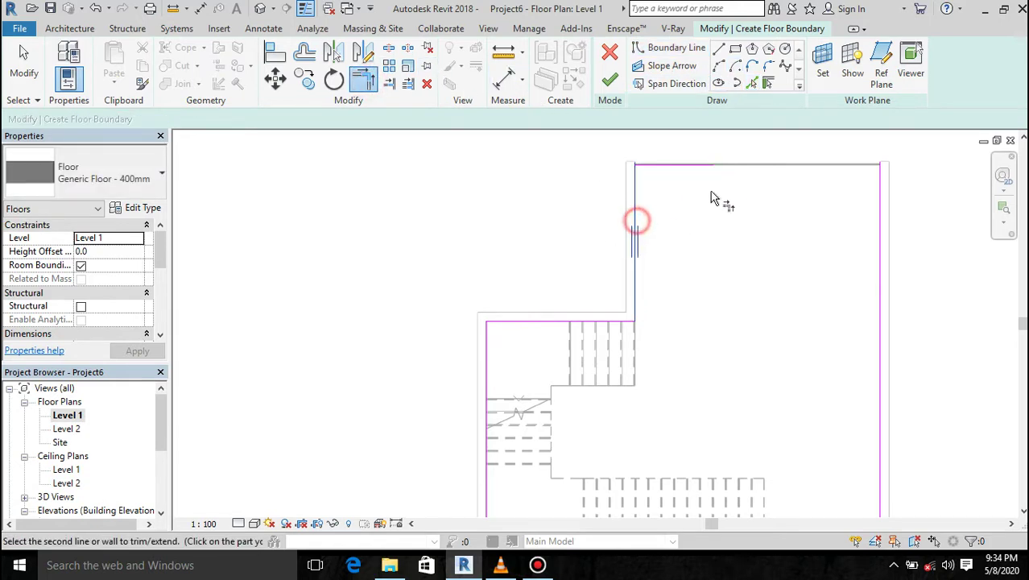
{"action": "left_click", "coordinate": [670, 165]}
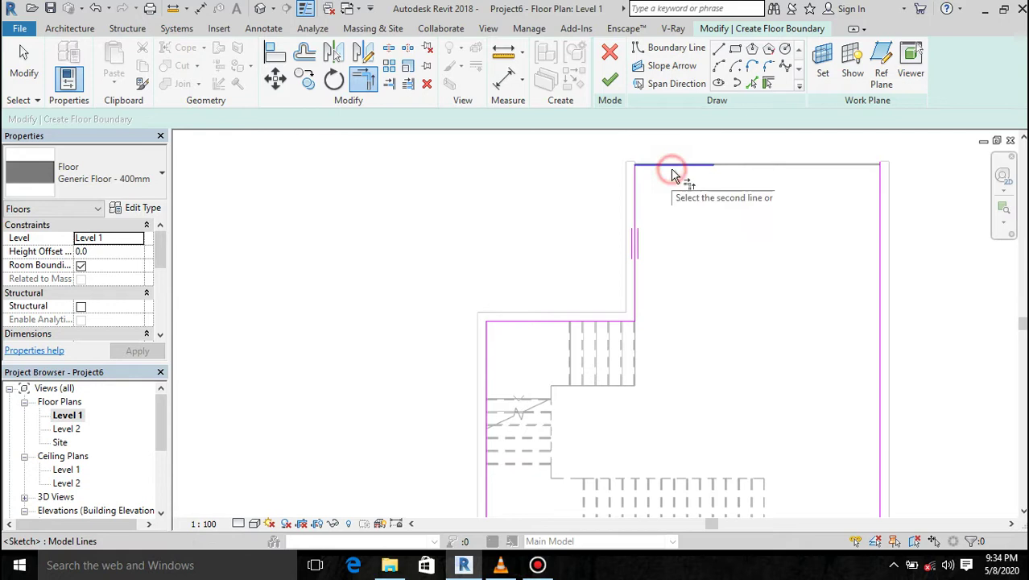
{"action": "left_click", "coordinate": [876, 228]}
{"action": "scroll", "coordinate": [772, 224], "scroll_direction": "down", "scroll_amount": 3}
{"action": "scroll", "coordinate": [777, 229], "scroll_direction": "down", "scroll_amount": 2}
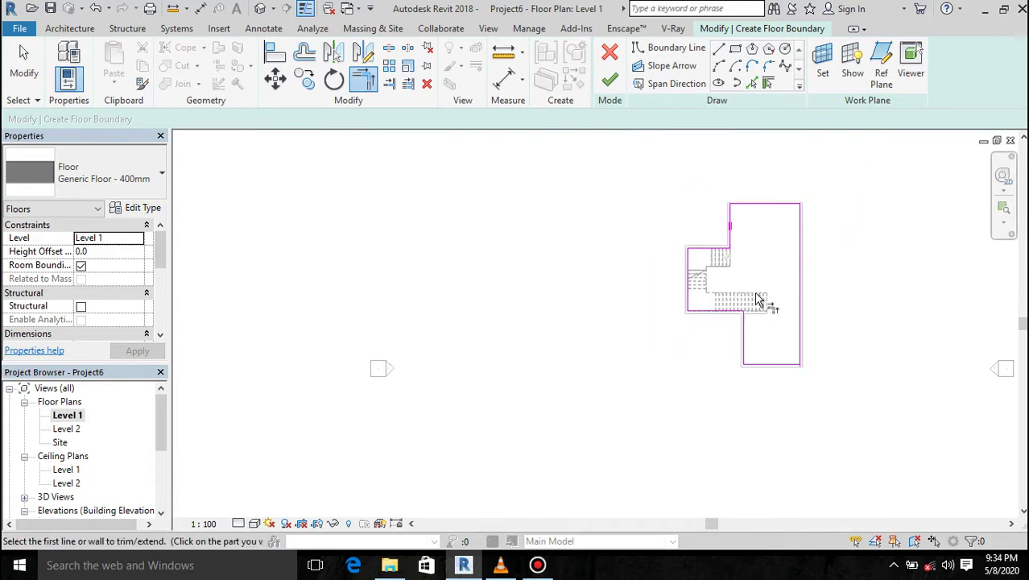
Fix the remaining right-bottom corner after the sketch error and finish the floor
{"action": "left_click", "coordinate": [612, 83]}
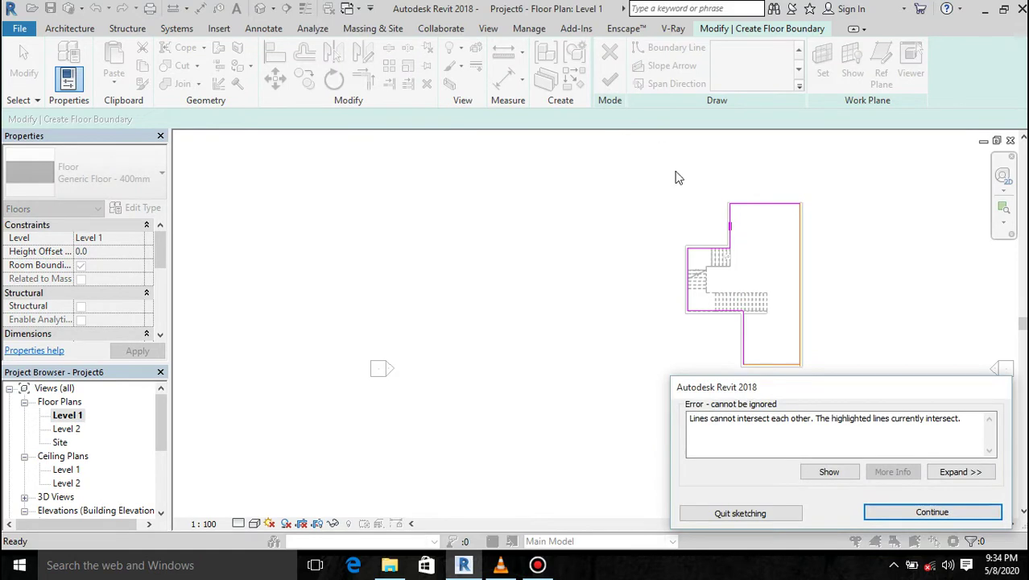
{"action": "left_click", "coordinate": [887, 512]}
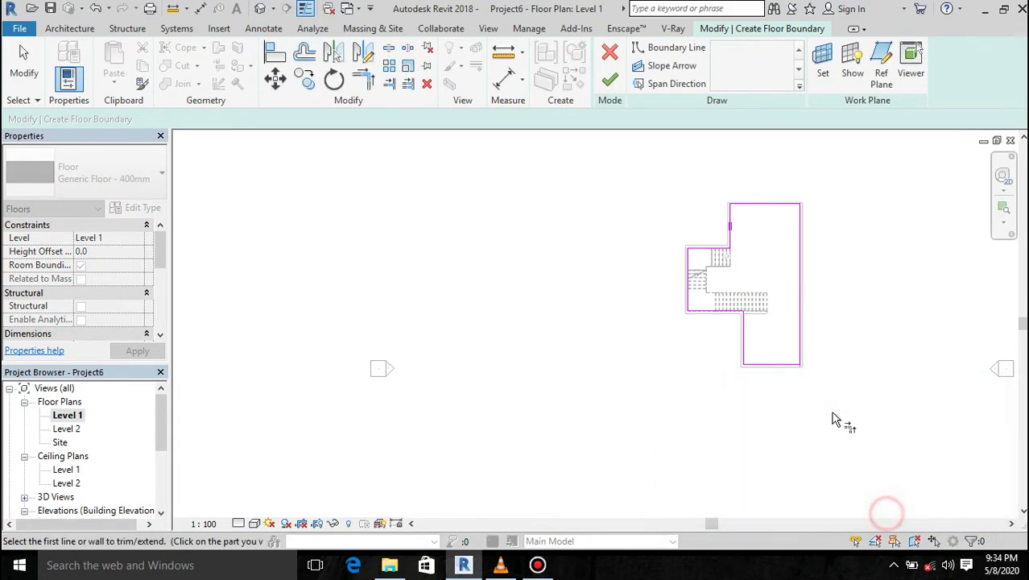
{"action": "left_click", "coordinate": [799, 338]}
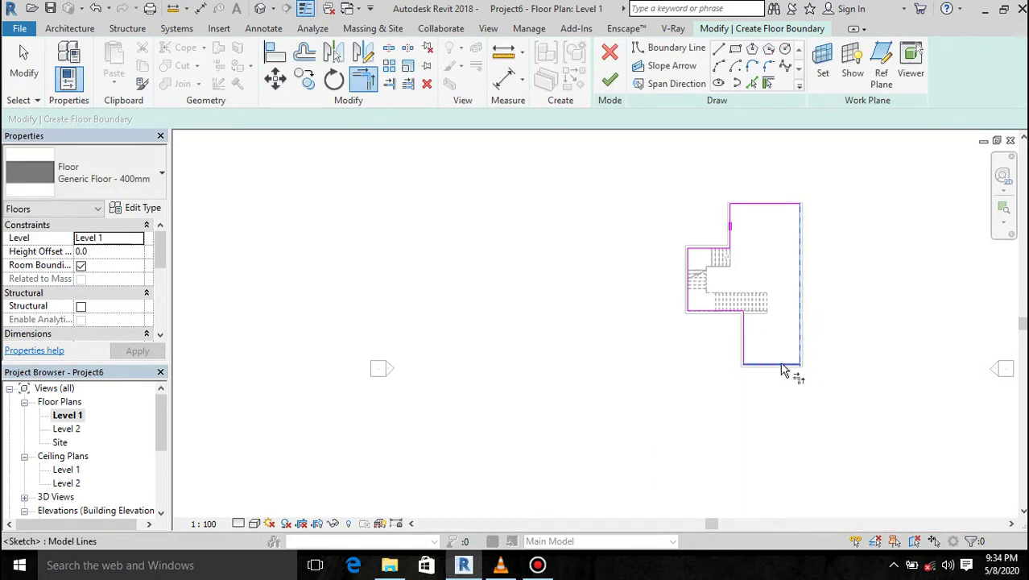
{"action": "left_click", "coordinate": [782, 364]}
{"action": "left_click", "coordinate": [610, 80]}
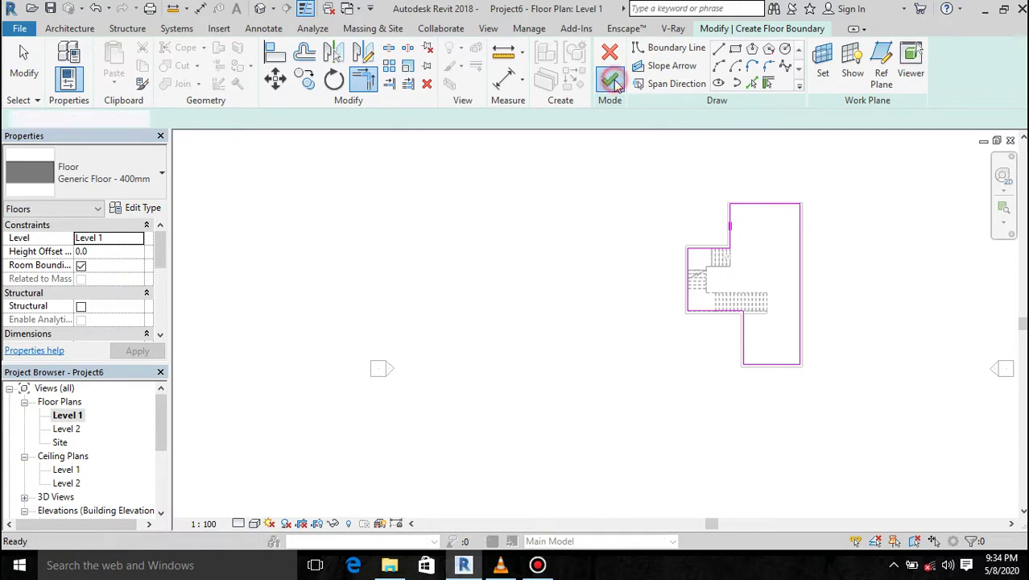
{"action": "scroll", "coordinate": [708, 258], "scroll_direction": "up", "scroll_amount": 1}
{"action": "scroll", "coordinate": [709, 258], "scroll_direction": "up", "scroll_amount": 2}
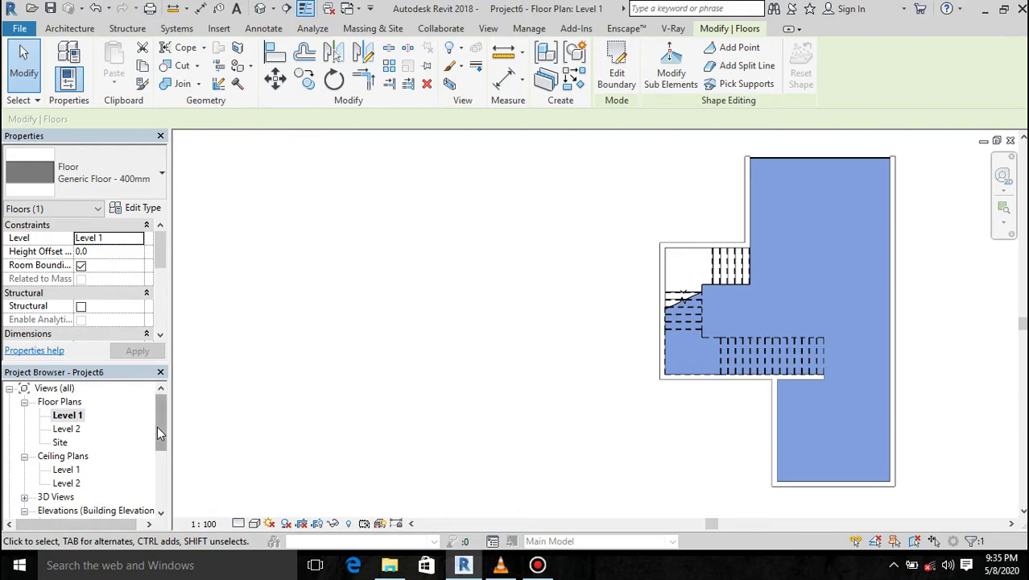
{"action": "left_click_drag", "start_coordinate": [161, 427], "coordinate": [164, 469]}
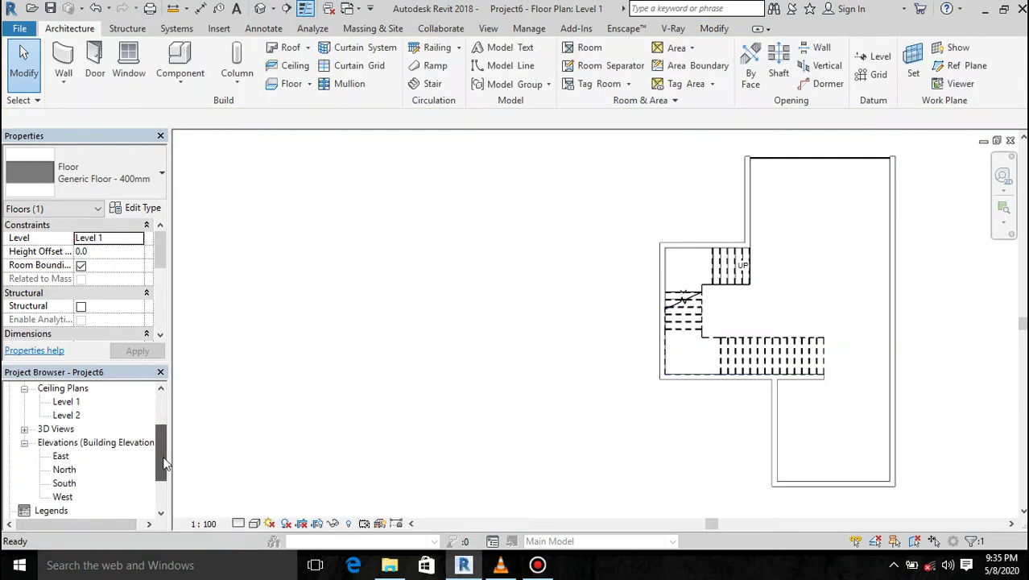
In the South elevation, copy the 400 mm floor up to Level 2 and edit its boundary
{"action": "double_click", "coordinate": [64, 483]}
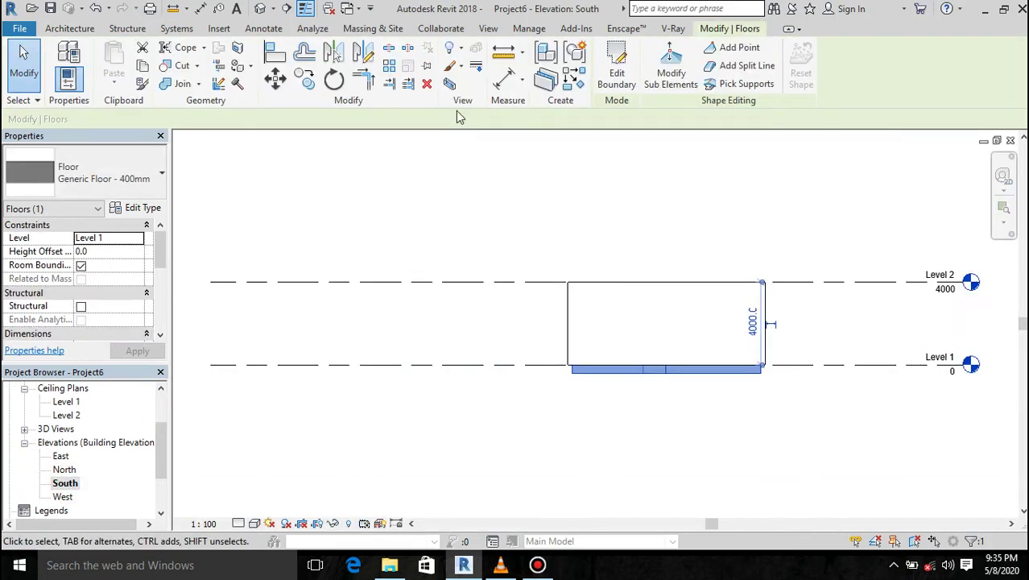
{"action": "left_click", "coordinate": [275, 78]}
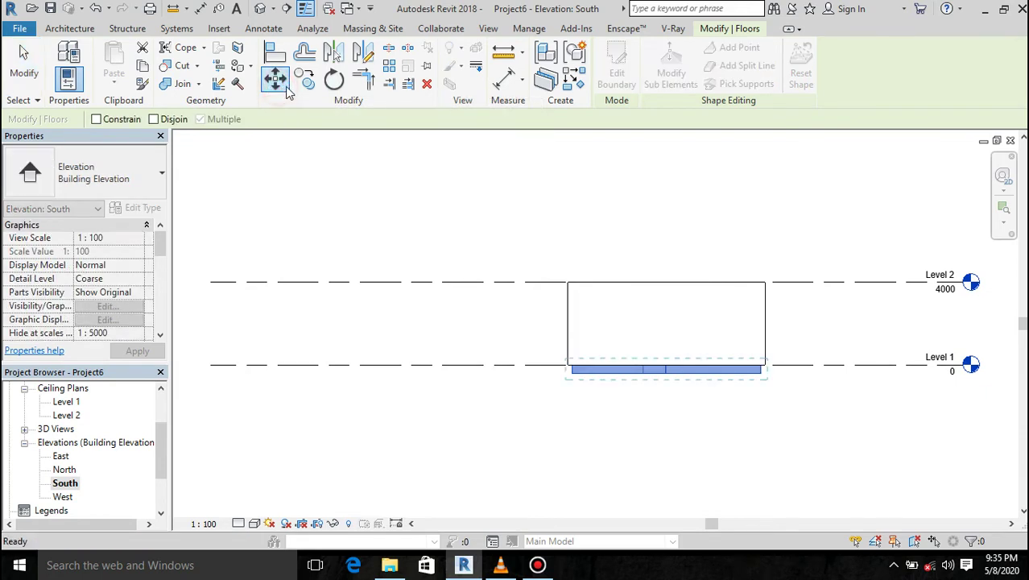
{"action": "left_click", "coordinate": [307, 87]}
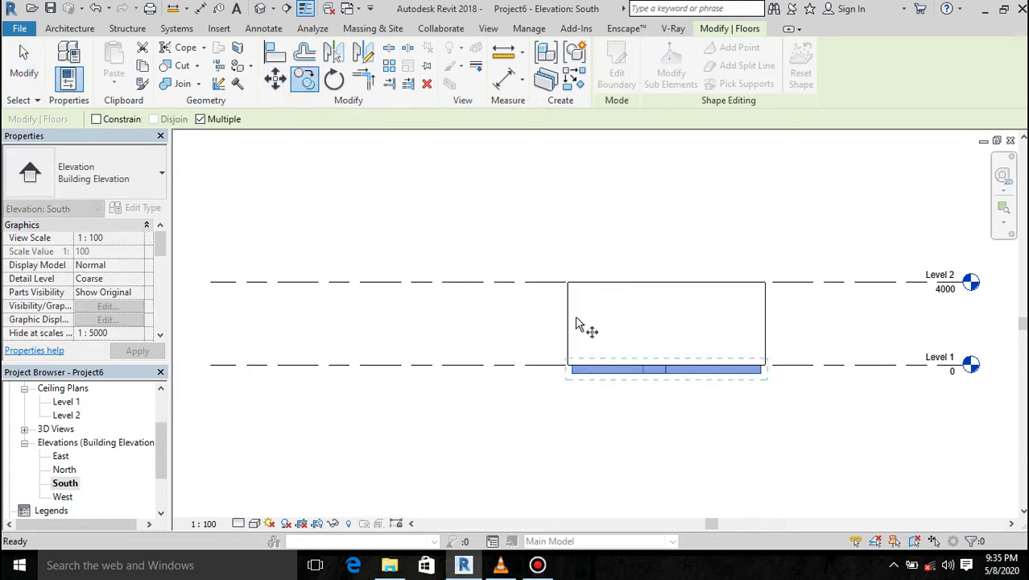
{"action": "left_click", "coordinate": [572, 377]}
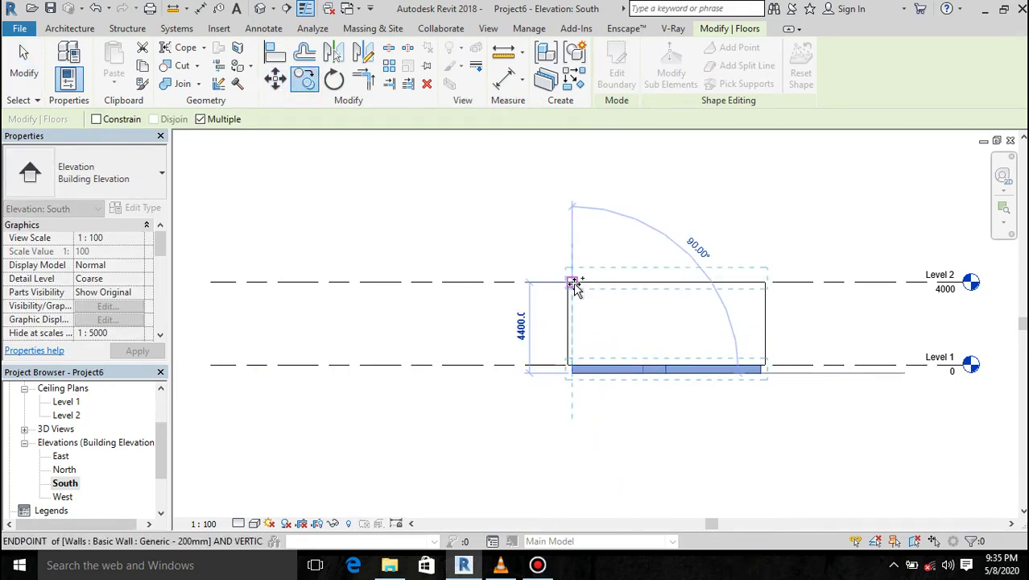
{"action": "left_click", "coordinate": [574, 282]}
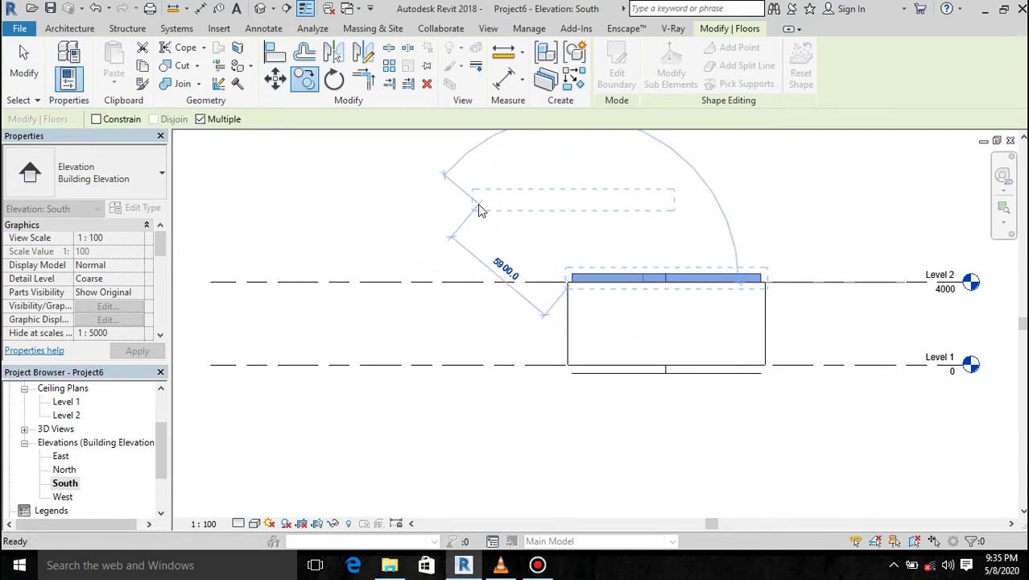
{"action": "key", "text": "Escape"}
{"action": "key", "text": "Escape"}
{"action": "left_click", "coordinate": [611, 275]}
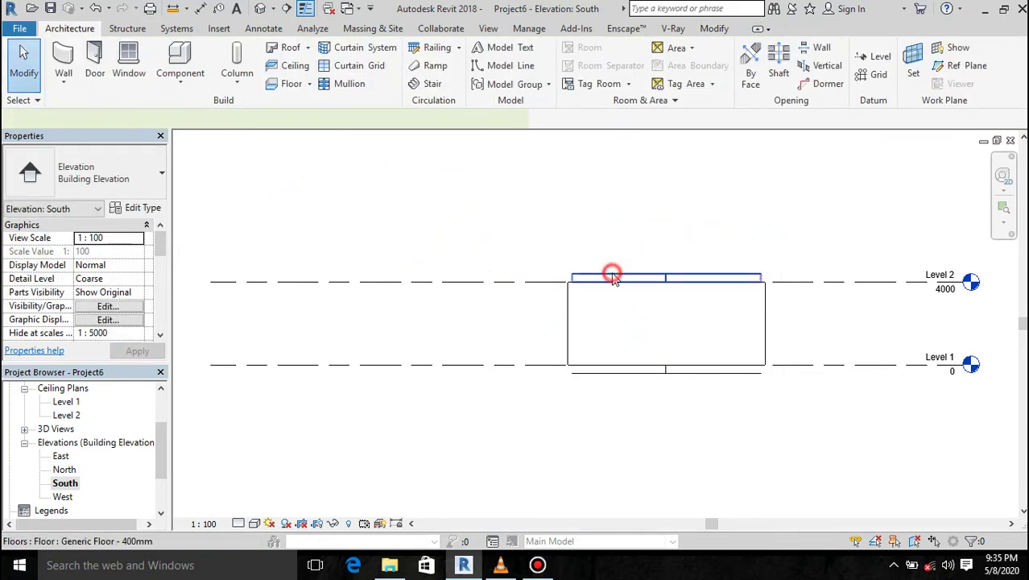
{"action": "left_click", "coordinate": [616, 71]}
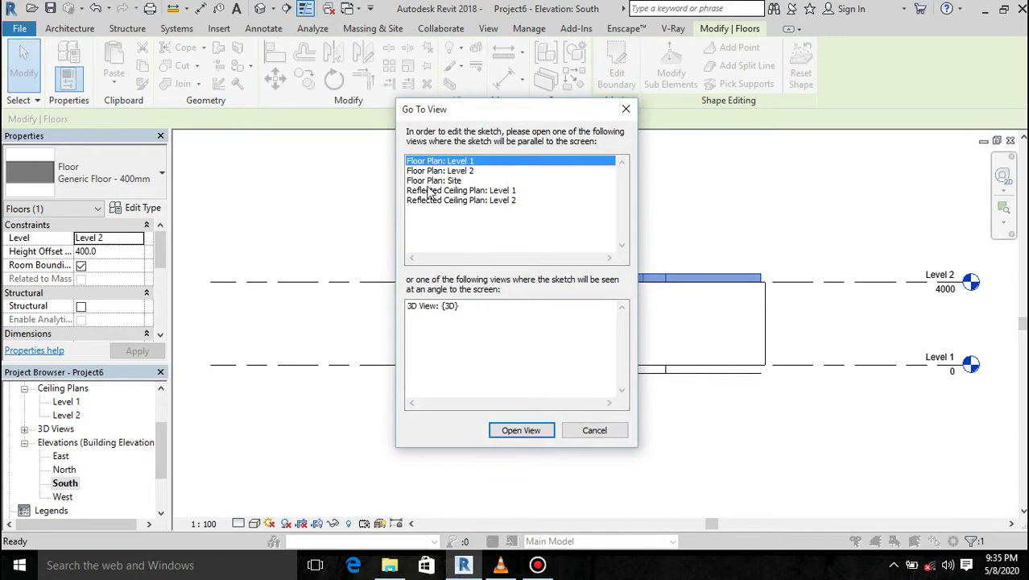
Switch to the Level 1 plan and set up straight Boundary Line drawing
{"action": "double_click", "coordinate": [458, 162]}
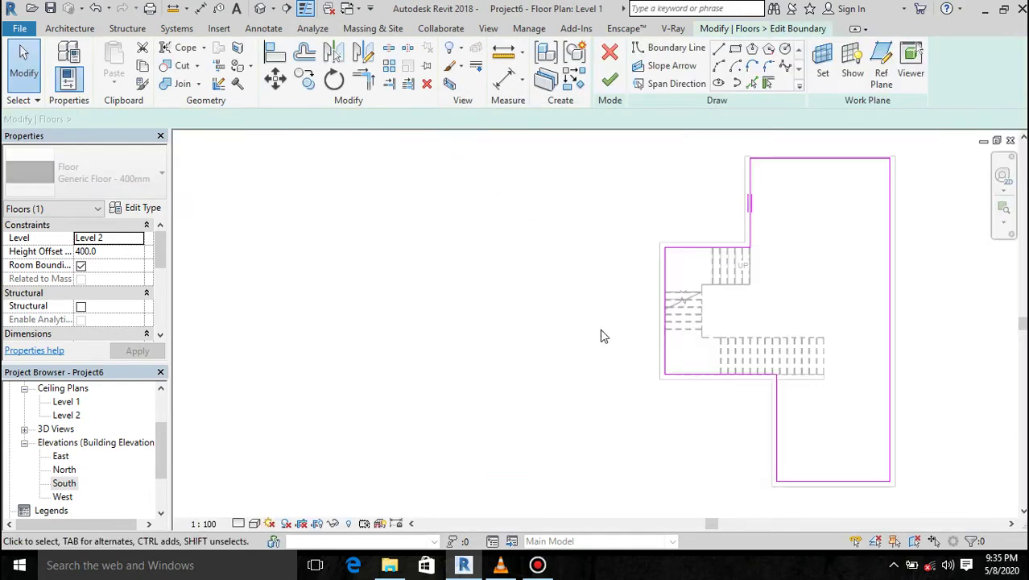
{"action": "left_click", "coordinate": [719, 48]}
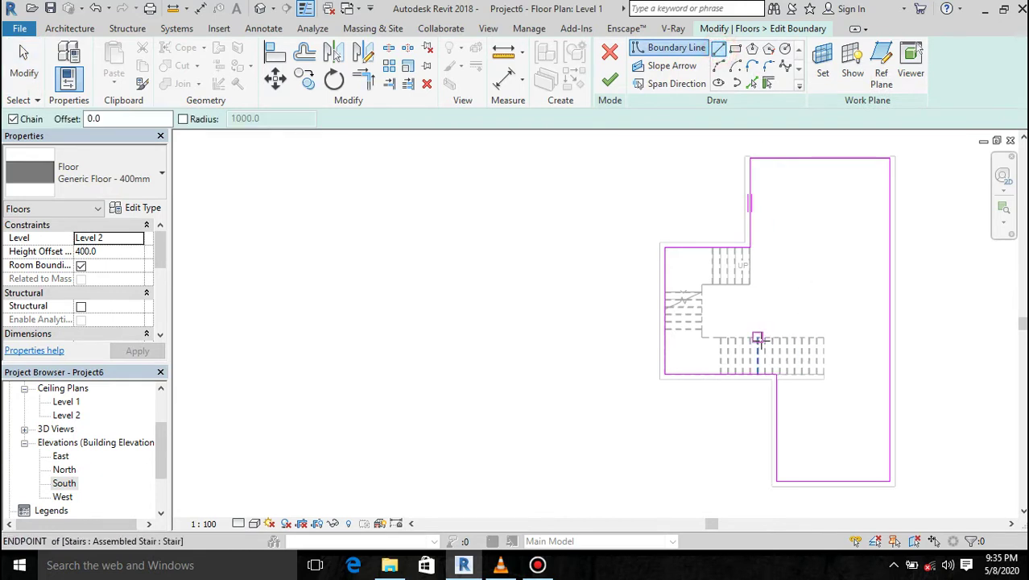
{"action": "scroll", "coordinate": [761, 341], "scroll_direction": "up", "scroll_amount": 3}
{"action": "left_click", "coordinate": [565, 329]}
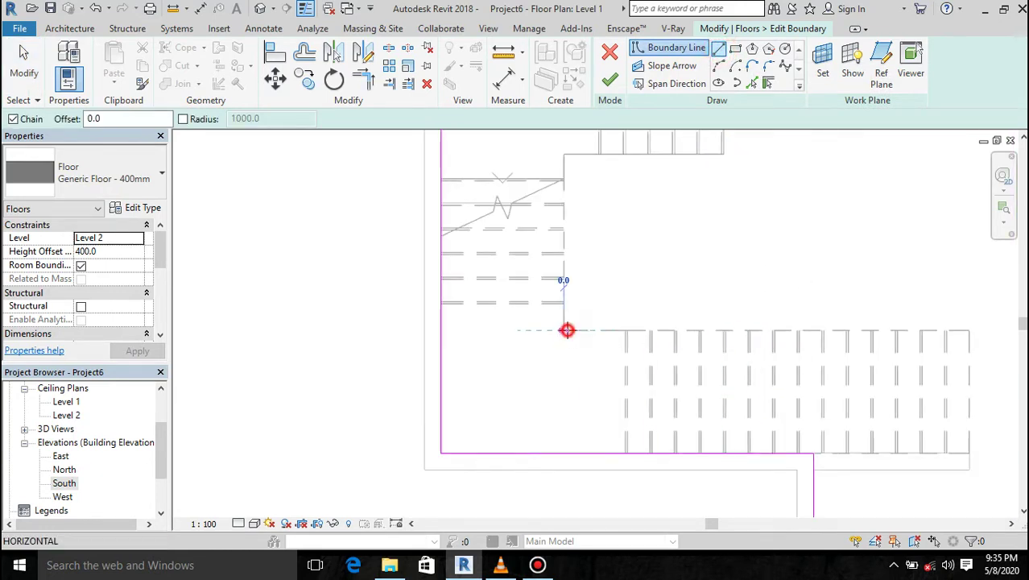
{"action": "scroll", "coordinate": [666, 312], "scroll_direction": "down", "scroll_amount": 1}
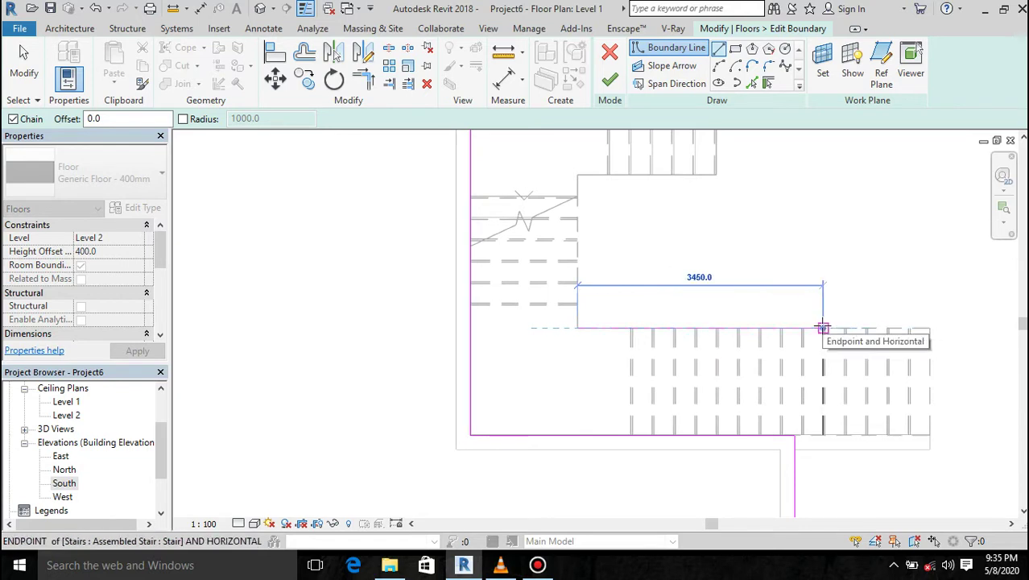
{"action": "key", "text": "Escape"}
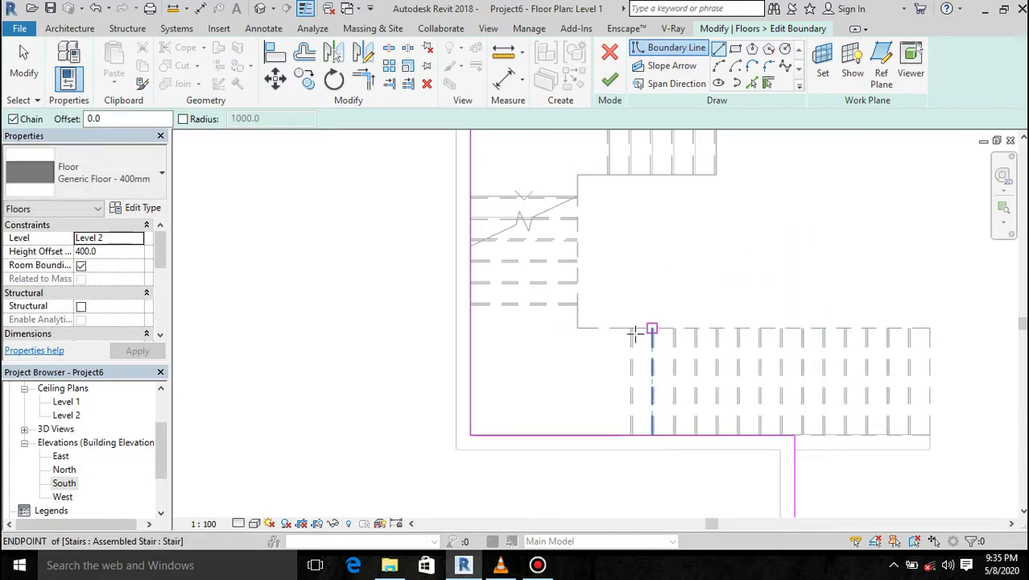
Draw boundary lines around the lower stair run, plus an edge left to the outer wall
{"action": "left_click", "coordinate": [578, 328]}
{"action": "left_click", "coordinate": [929, 328]}
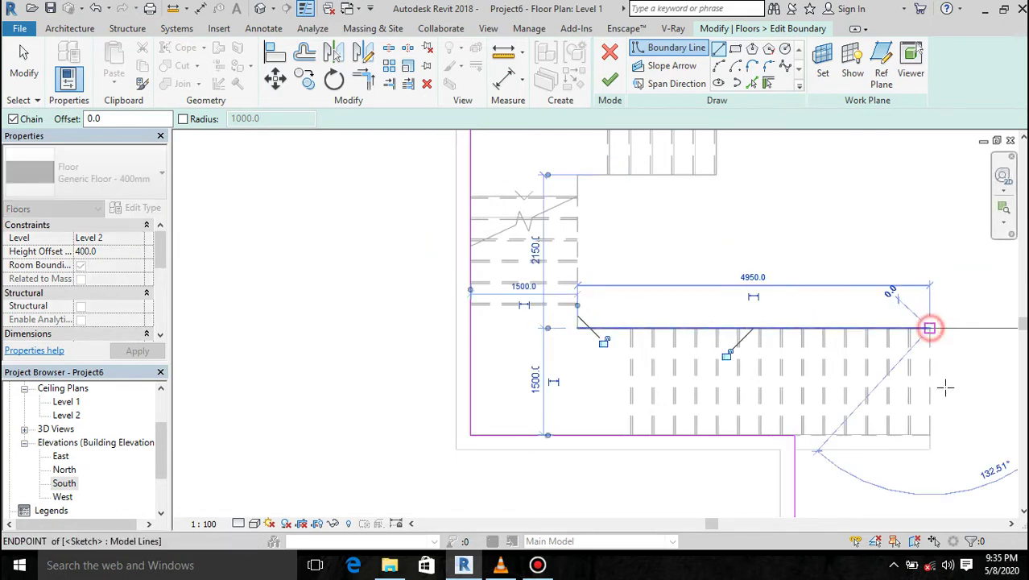
{"action": "left_click", "coordinate": [929, 435]}
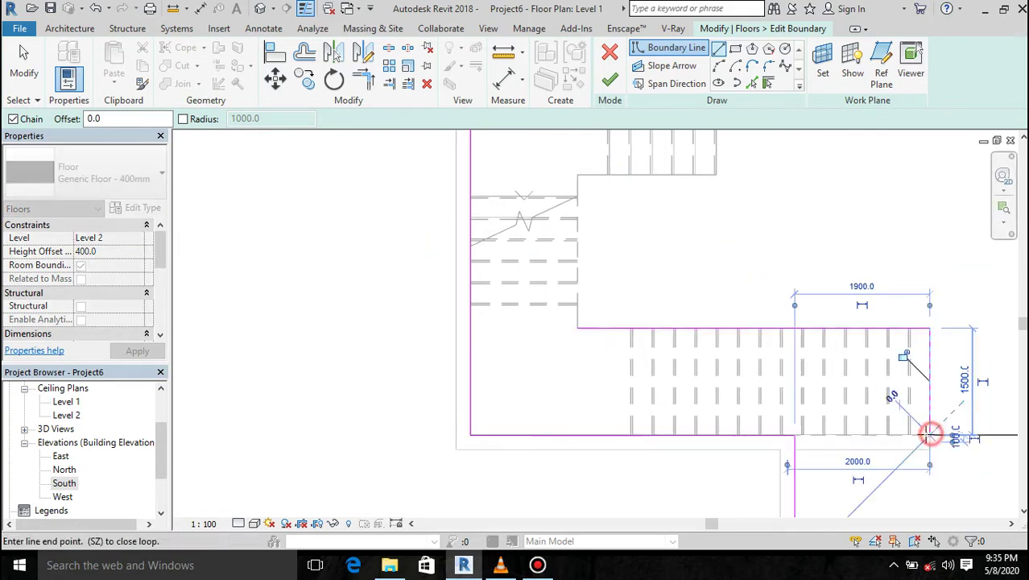
{"action": "left_click", "coordinate": [795, 435]}
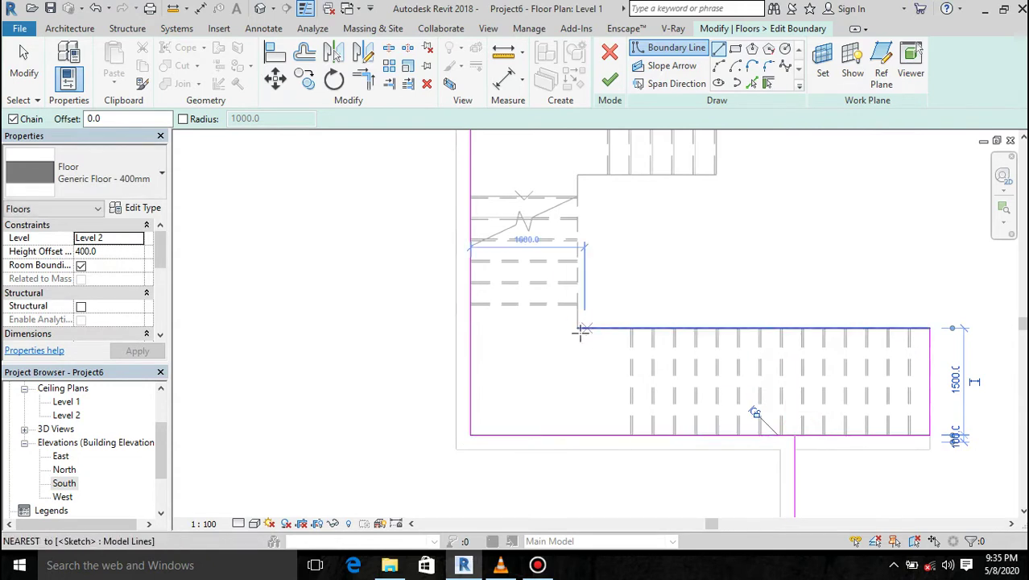
{"action": "left_click", "coordinate": [578, 328]}
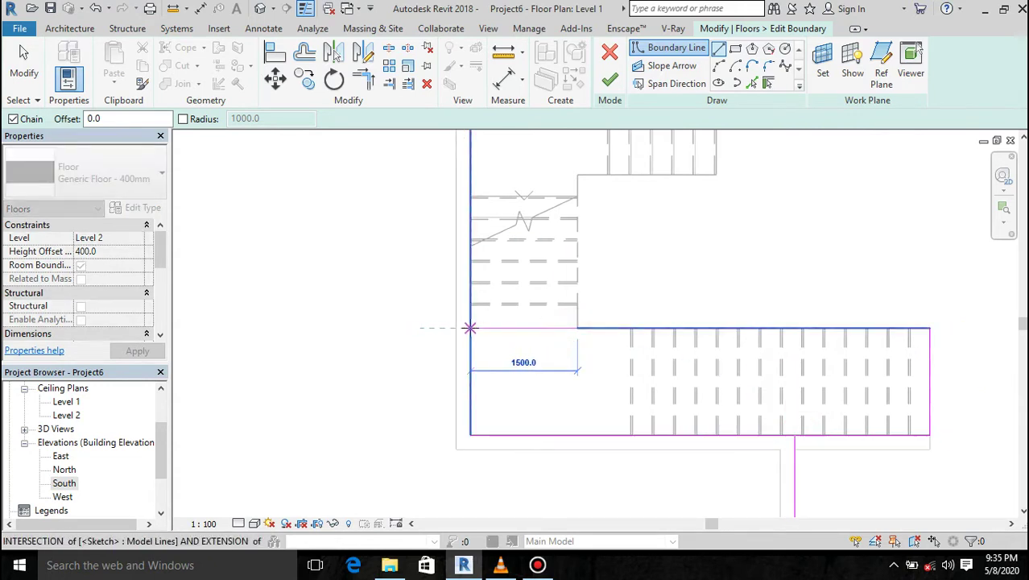
{"action": "left_click", "coordinate": [471, 328]}
{"action": "key", "text": "Escape"}
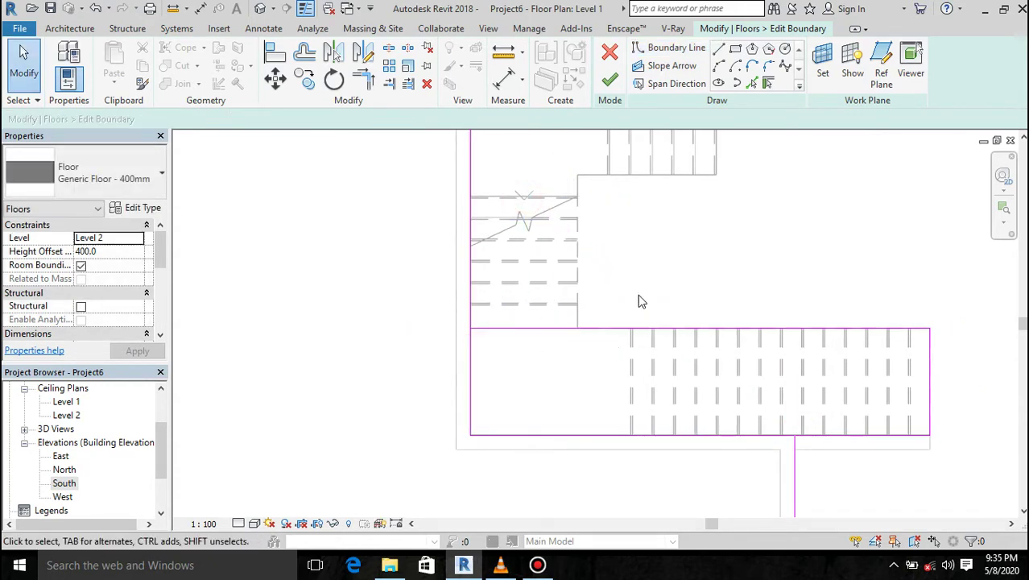
{"action": "left_click", "coordinate": [572, 435]}
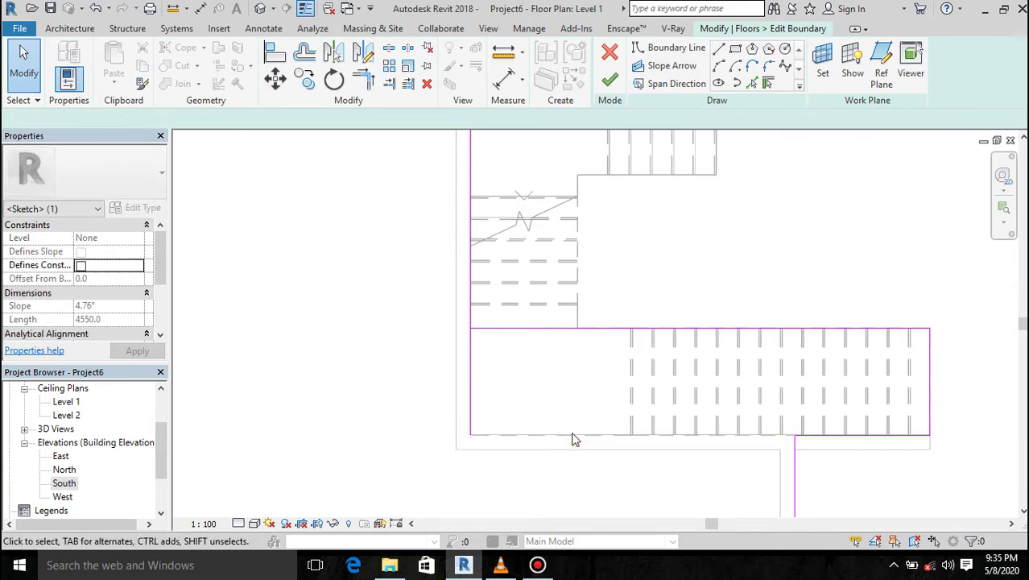
Trim/extend the left boundary line and the new horizontal line into a corner
{"action": "key", "text": "Escape"}
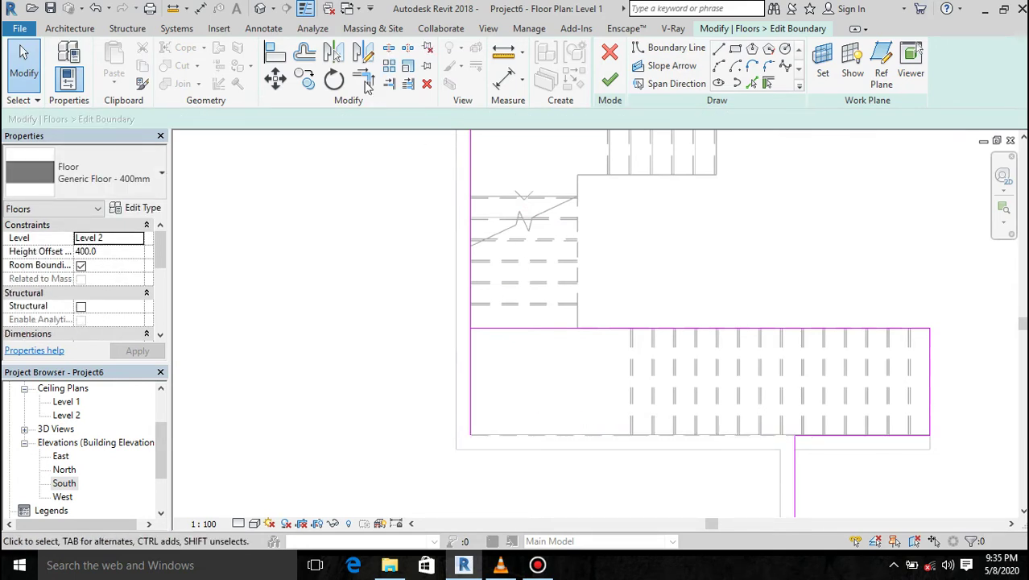
{"action": "left_click", "coordinate": [364, 78]}
{"action": "left_click", "coordinate": [467, 275]}
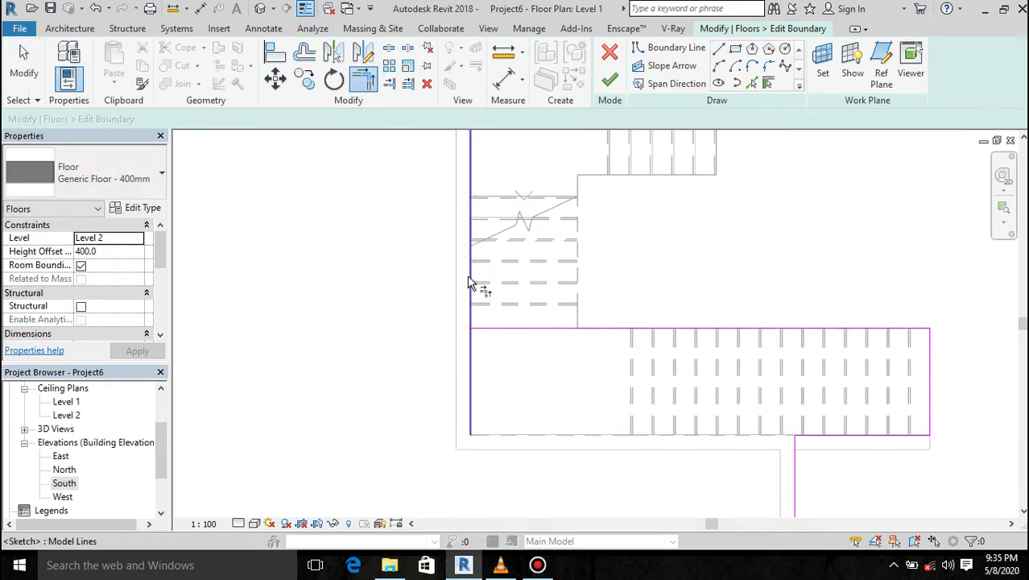
{"action": "left_click", "coordinate": [501, 328]}
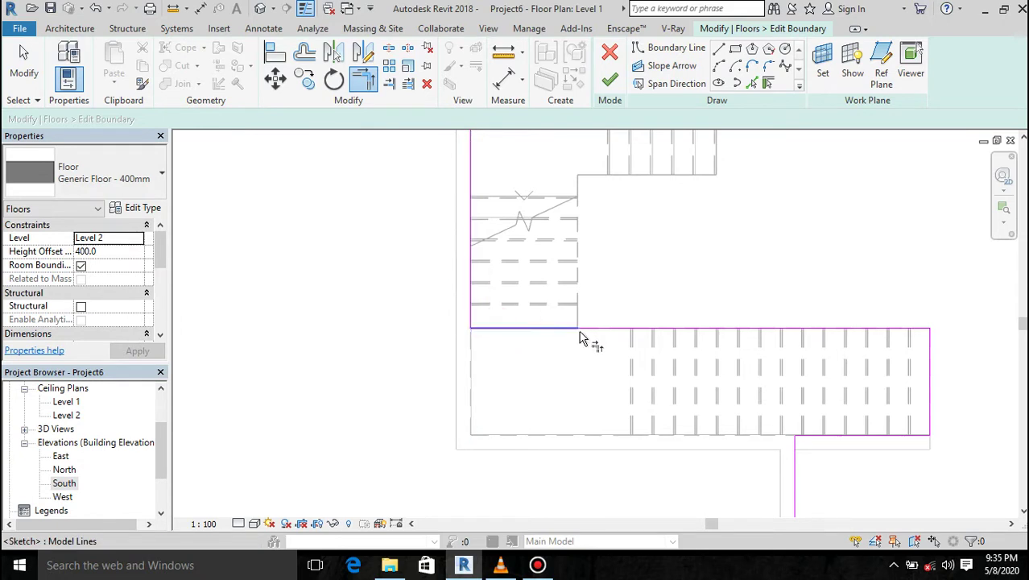
{"action": "scroll", "coordinate": [584, 338], "scroll_direction": "down", "scroll_amount": 2}
{"action": "key", "text": "Escape"}
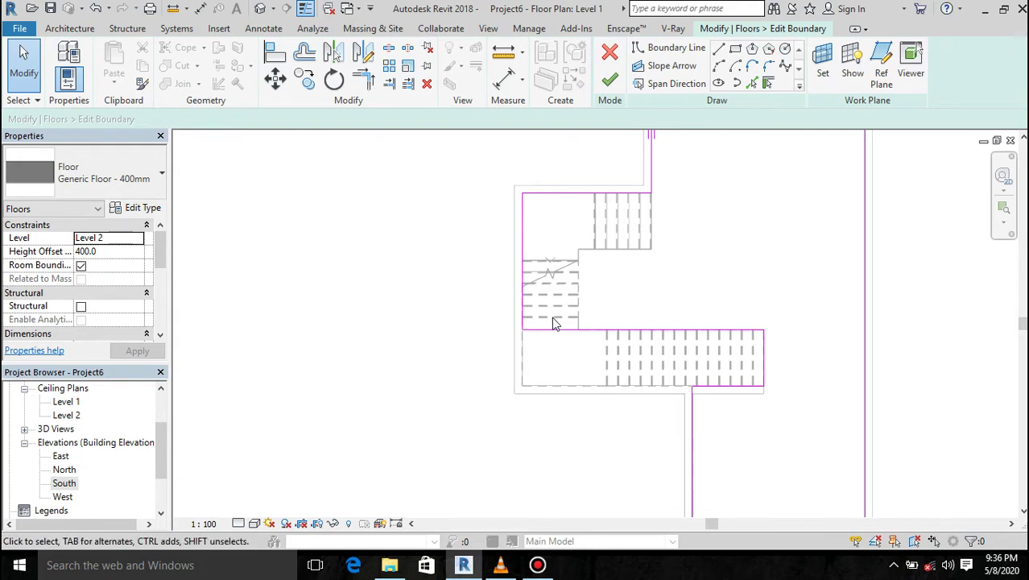
{"action": "scroll", "coordinate": [576, 294], "scroll_direction": "up", "scroll_amount": 1}
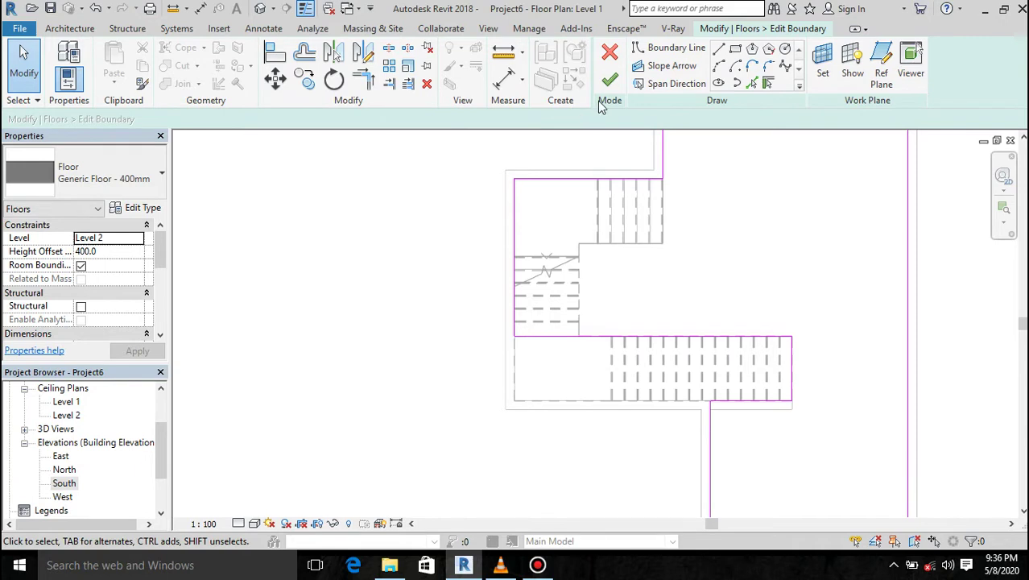
Draw two new boundary lines along the inner edges of the stair flights
{"action": "left_click", "coordinate": [718, 49]}
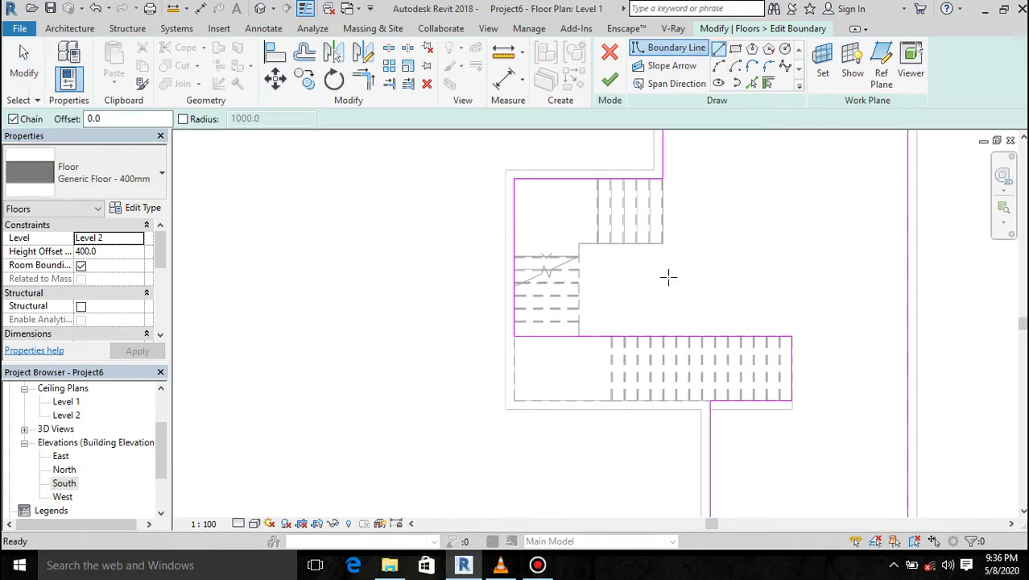
{"action": "left_click", "coordinate": [579, 337]}
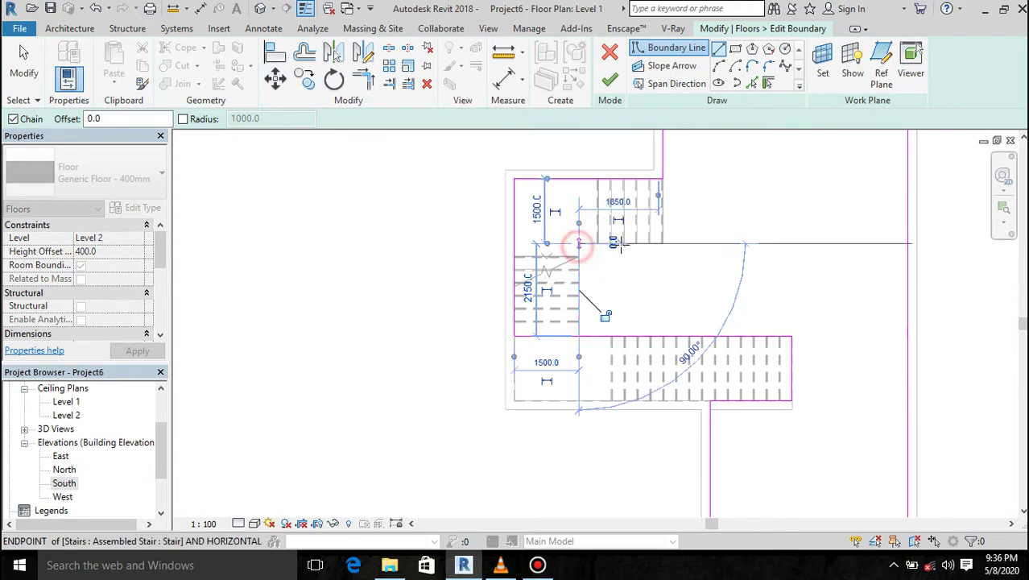
{"action": "left_click", "coordinate": [662, 242]}
{"action": "key", "text": "Escape"}
{"action": "key", "text": "Escape"}
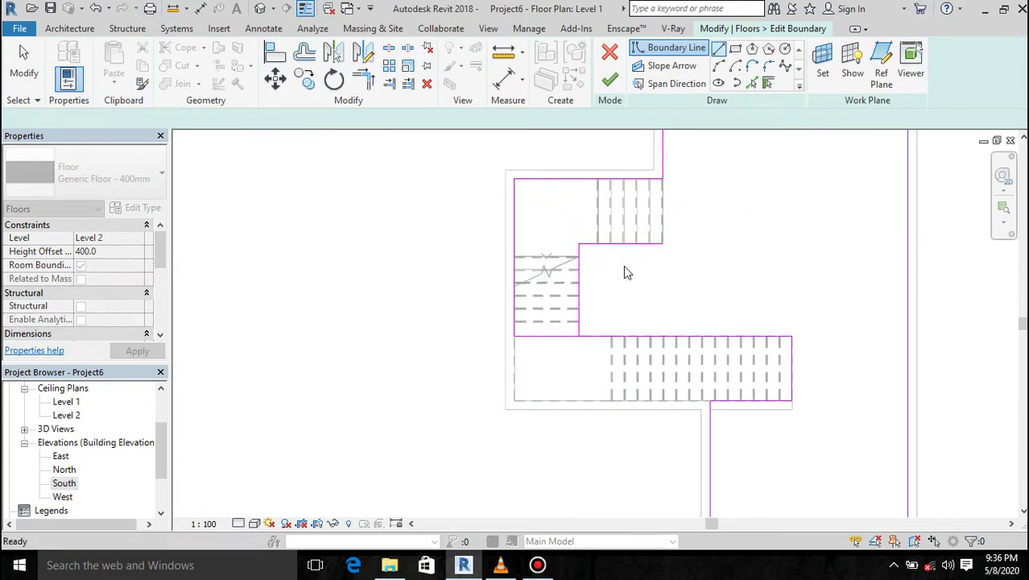
{"action": "left_click", "coordinate": [721, 49]}
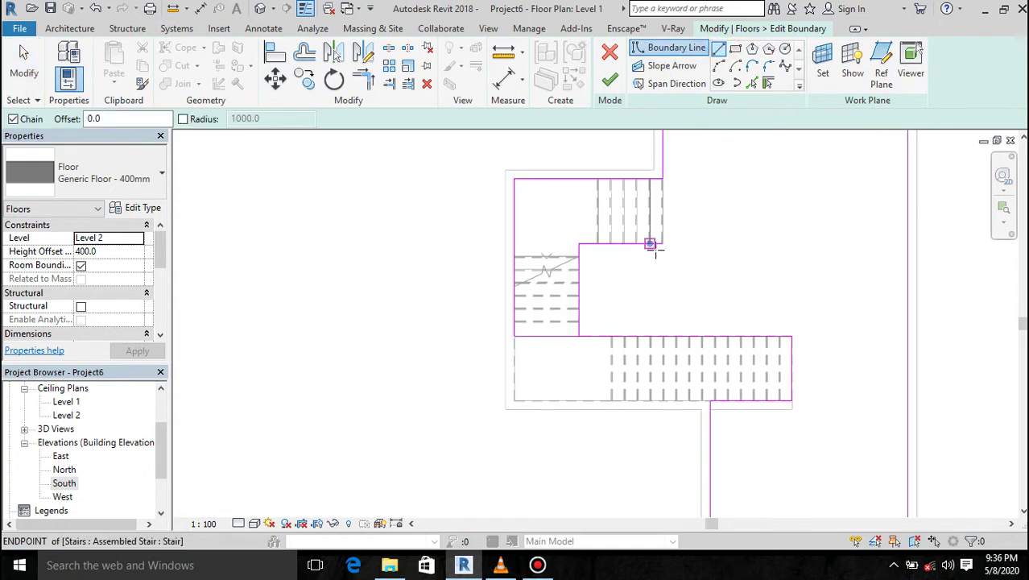
{"action": "left_click", "coordinate": [580, 243]}
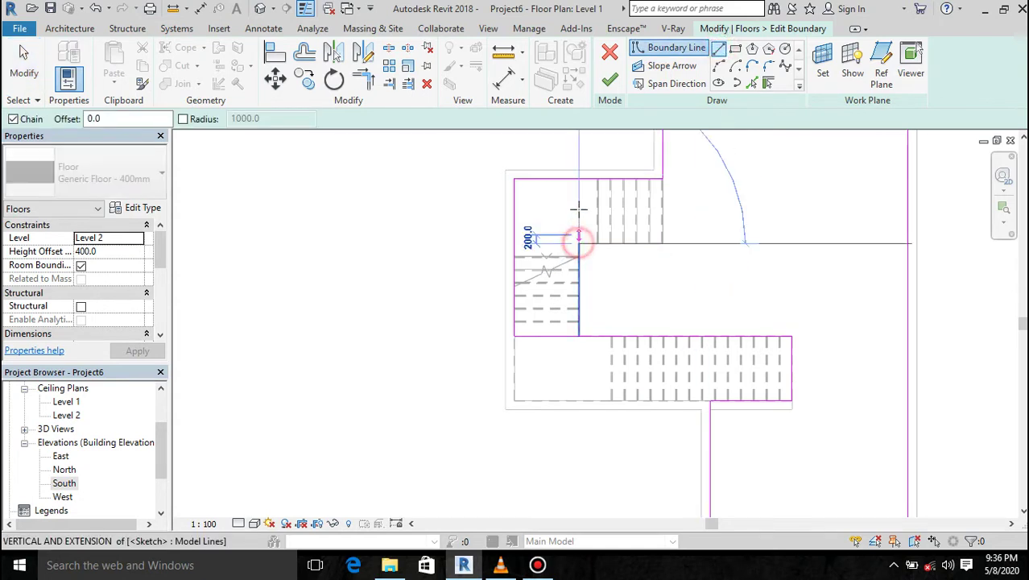
{"action": "left_click", "coordinate": [579, 178]}
{"action": "key", "text": "Escape"}
{"action": "key", "text": "Escape"}
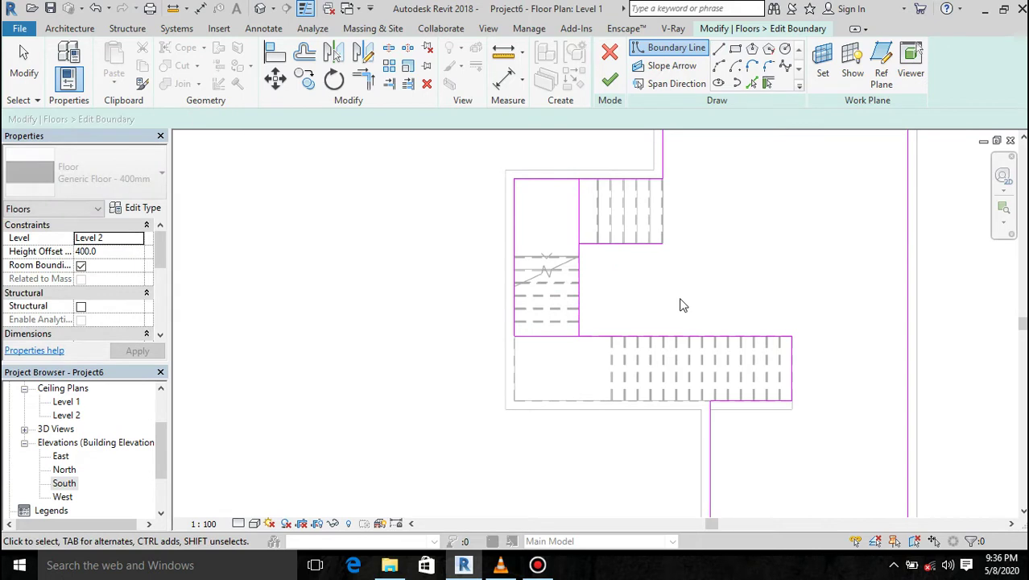
{"action": "left_click", "coordinate": [642, 250]}
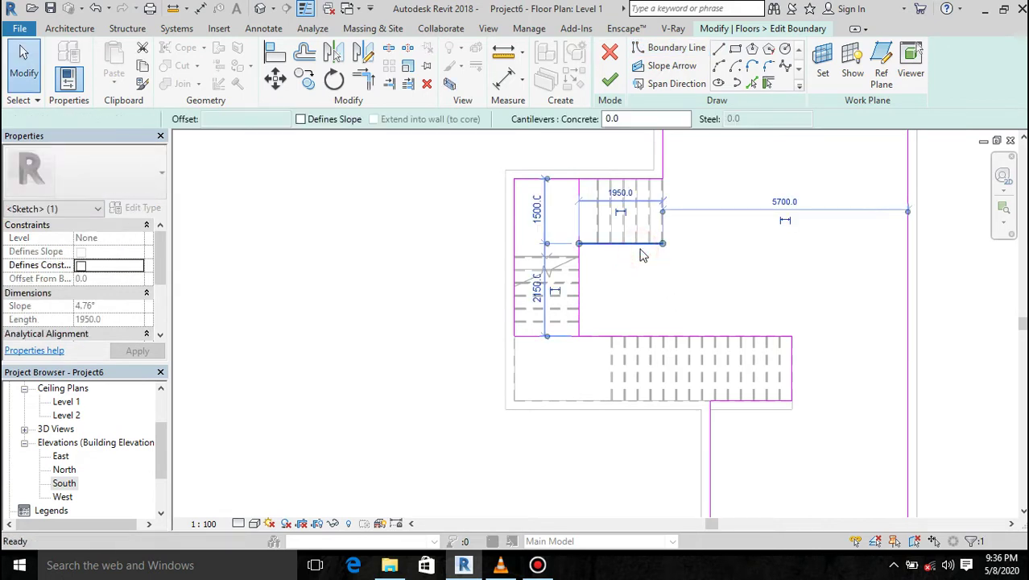
{"action": "key", "text": "Escape"}
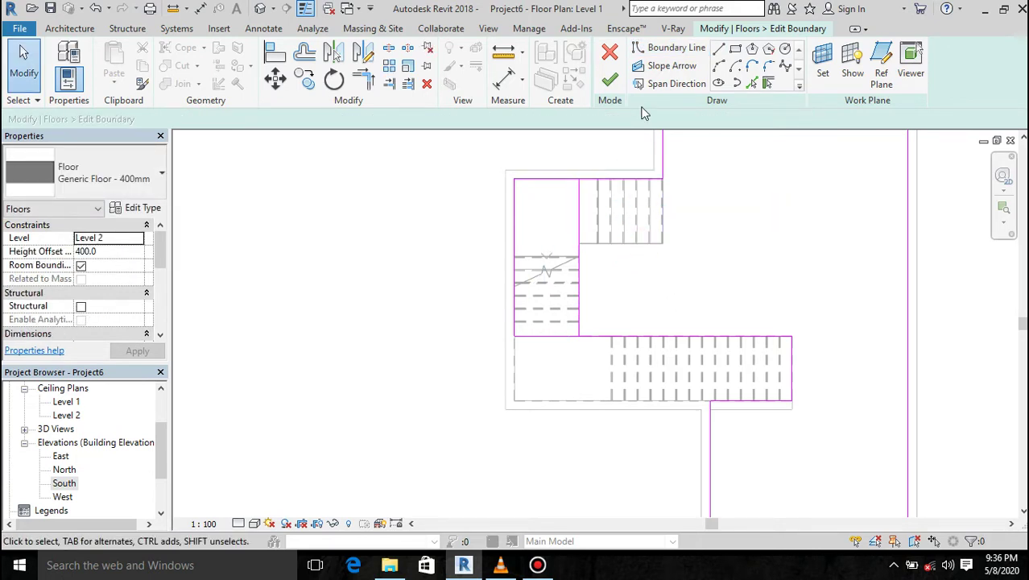
Join the new lines into top and bottom corners and delete the leftover left boundary lines
{"action": "left_click", "coordinate": [364, 79]}
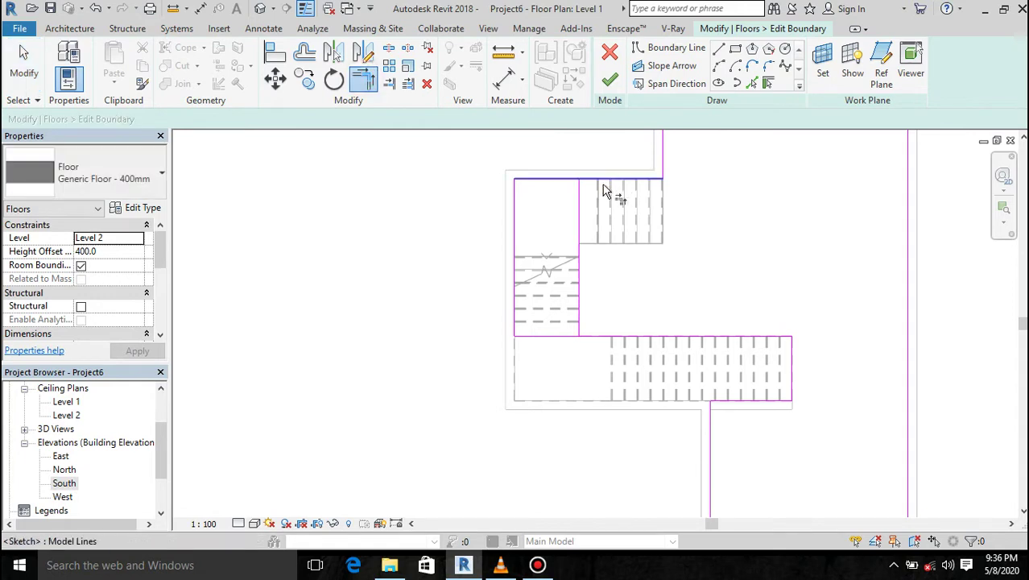
{"action": "left_click", "coordinate": [602, 186]}
{"action": "left_click", "coordinate": [575, 234]}
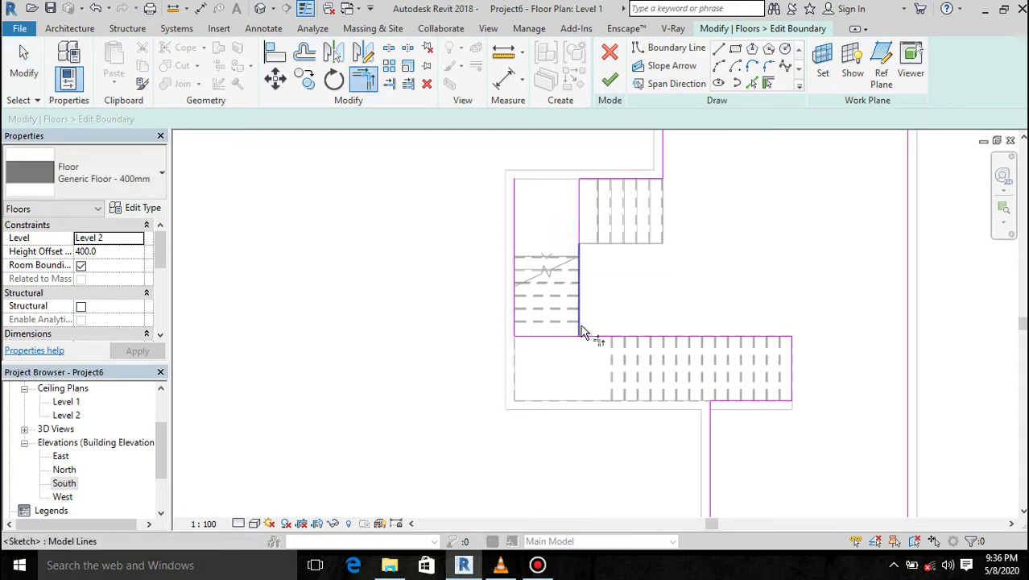
{"action": "left_click", "coordinate": [580, 326]}
{"action": "left_click", "coordinate": [600, 341]}
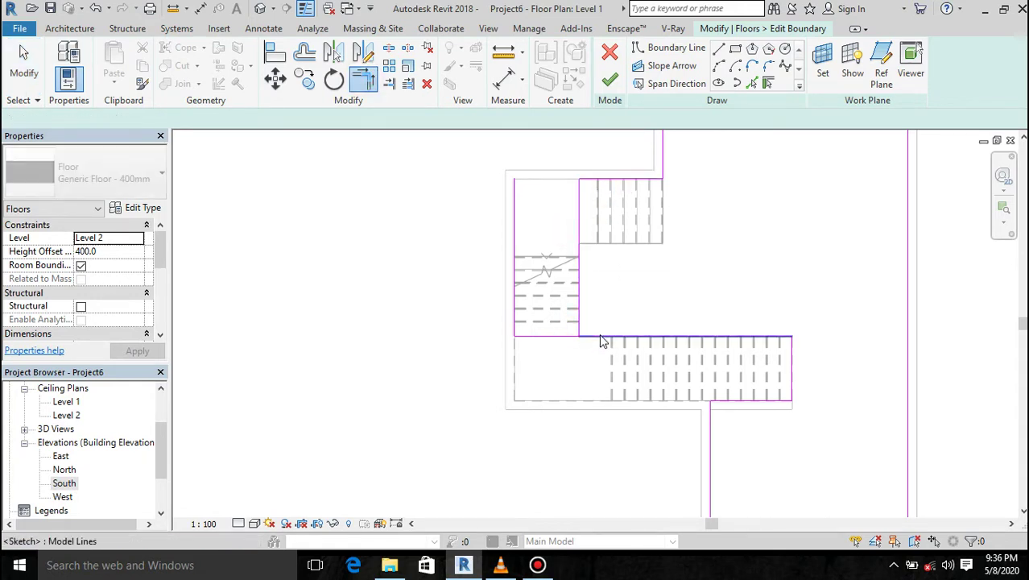
{"action": "key", "text": "Escape"}
{"action": "left_click_drag", "start_coordinate": [551, 234], "coordinate": [494, 377]}
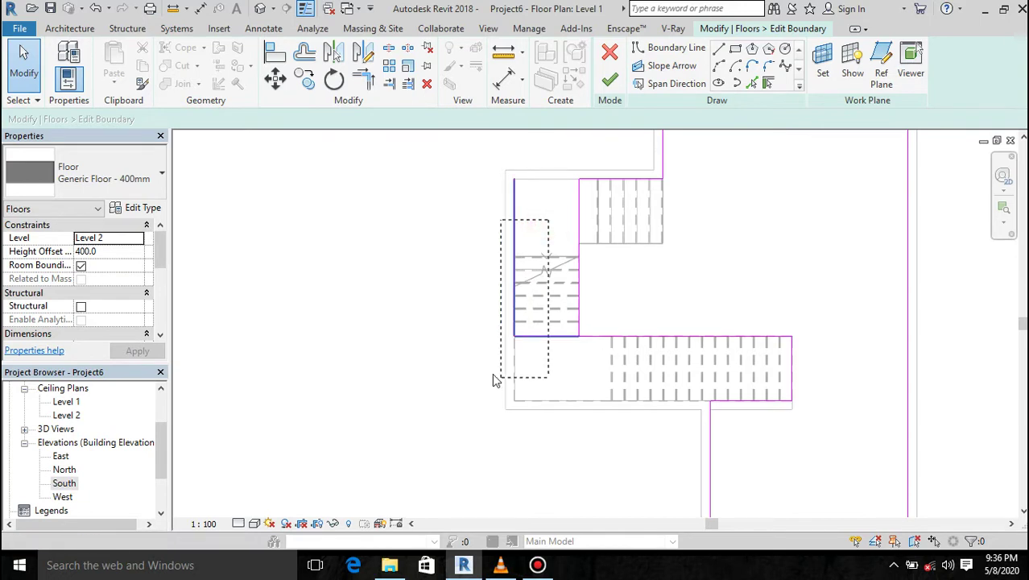
{"action": "key", "text": "Delete"}
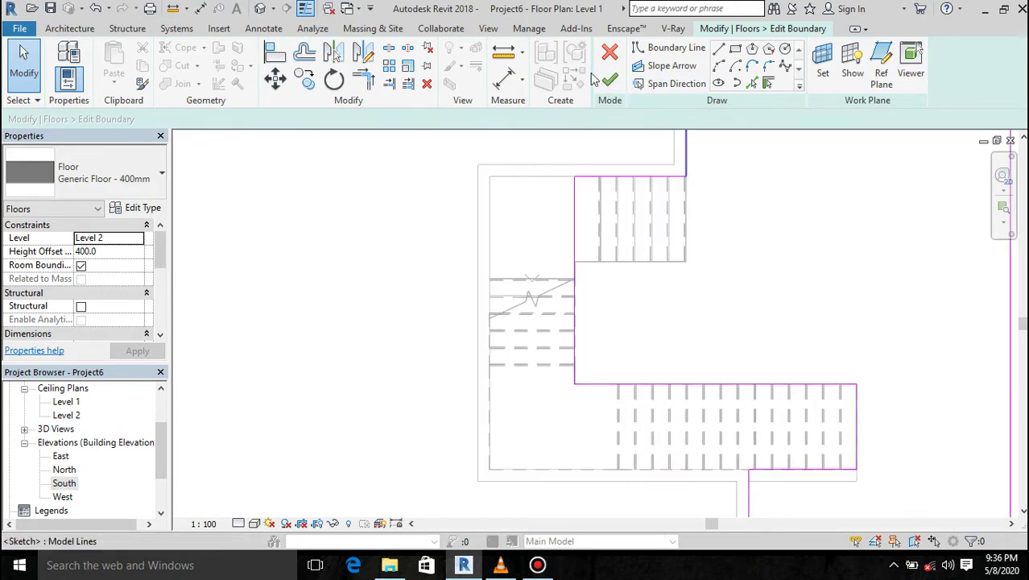
{"action": "left_click", "coordinate": [305, 53]}
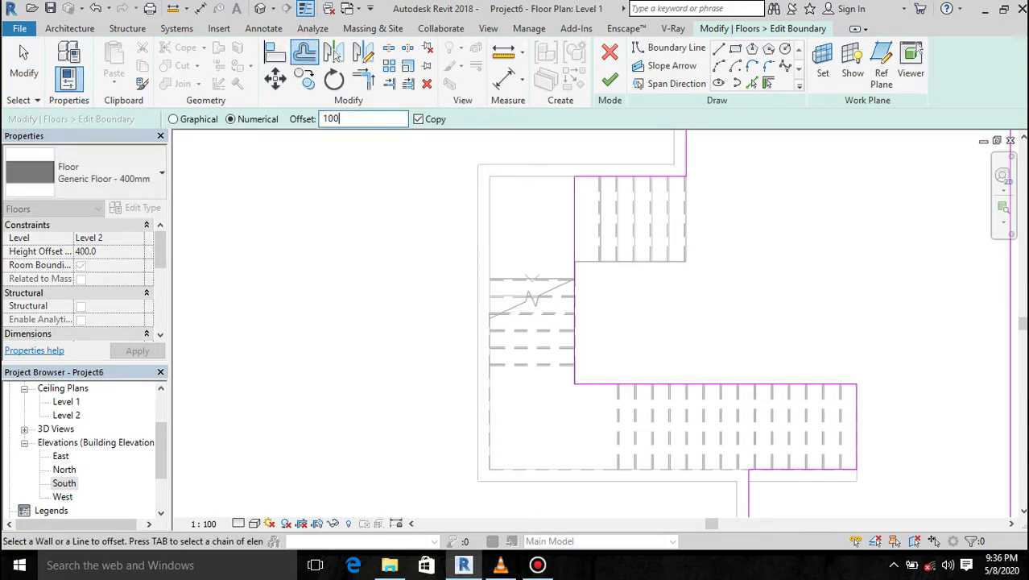
Offset copies of the inner vertical and lower stairwell edges 100 toward the stairs
{"action": "scroll", "coordinate": [555, 347], "scroll_direction": "up", "scroll_amount": 2}
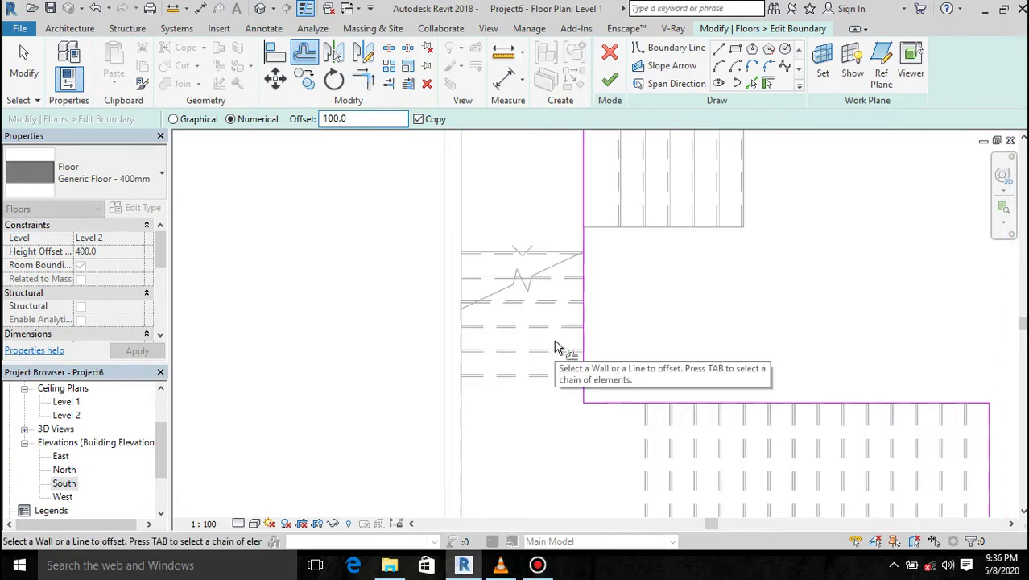
{"action": "left_click", "coordinate": [581, 349]}
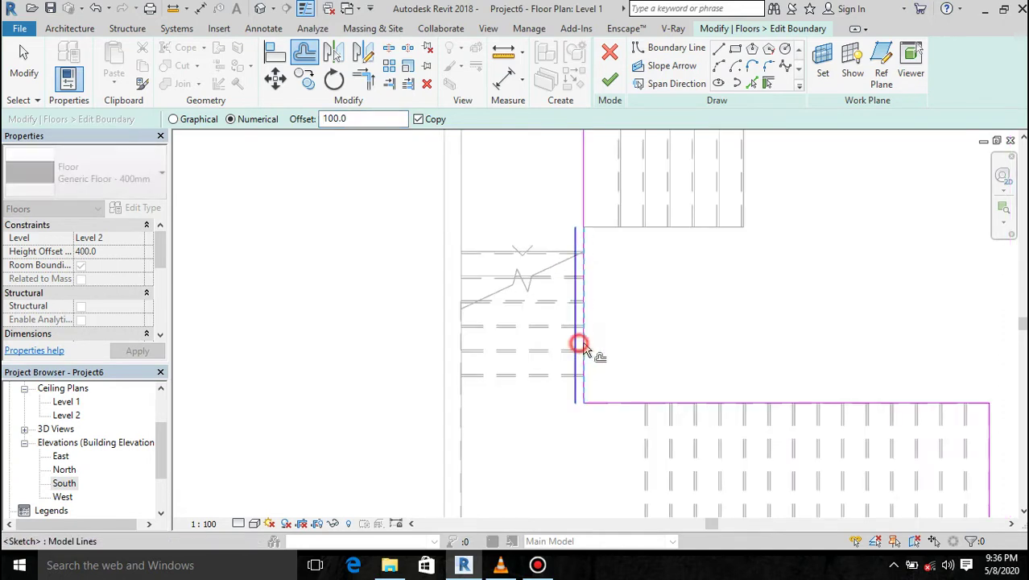
{"action": "left_click", "coordinate": [627, 404]}
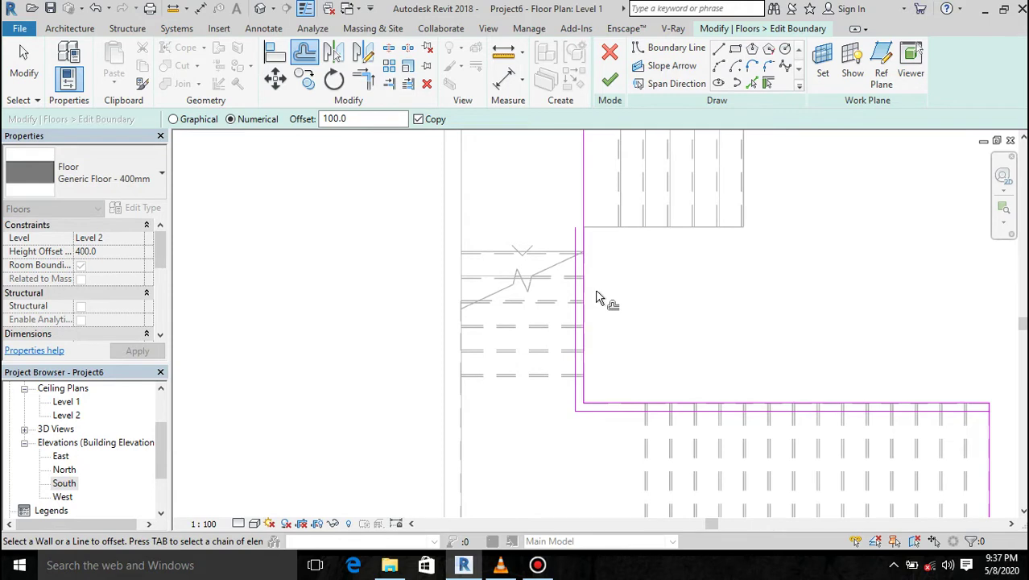
{"action": "key", "text": "Escape"}
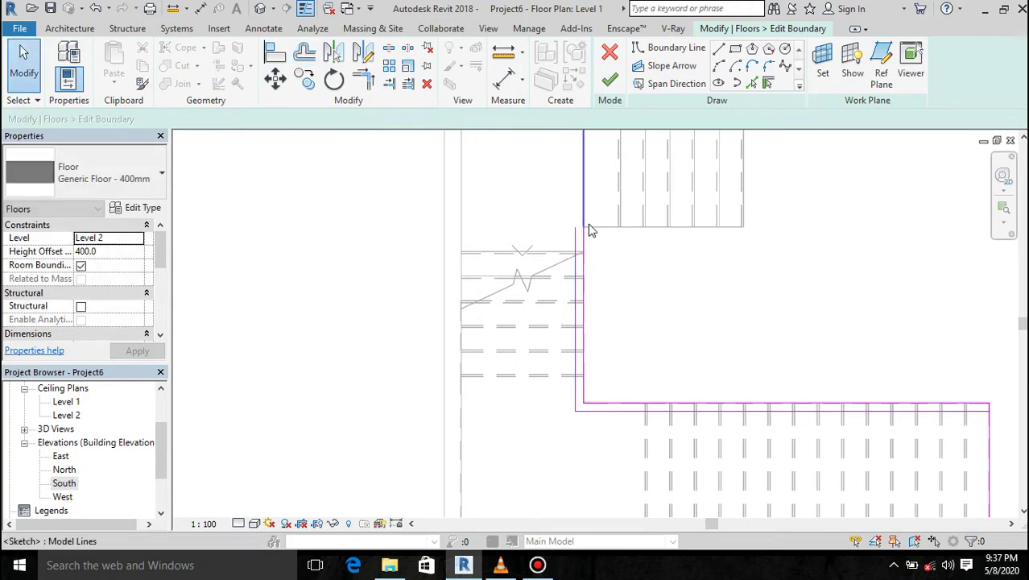
Join the offset vertical and lower lines into corners with the top and right edges
{"action": "left_click", "coordinate": [584, 407]}
{"action": "key", "text": "Escape"}
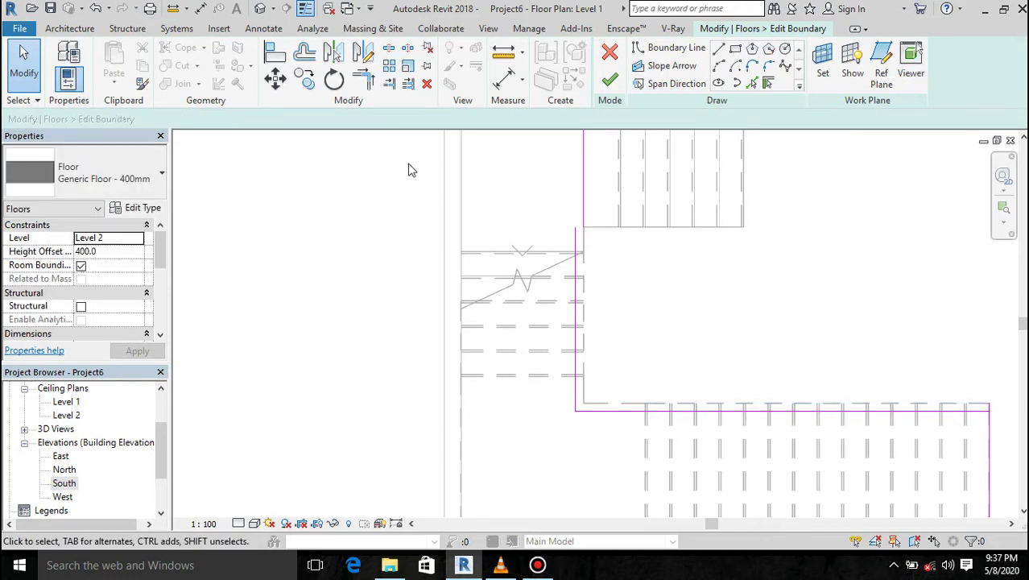
{"action": "left_click", "coordinate": [363, 79]}
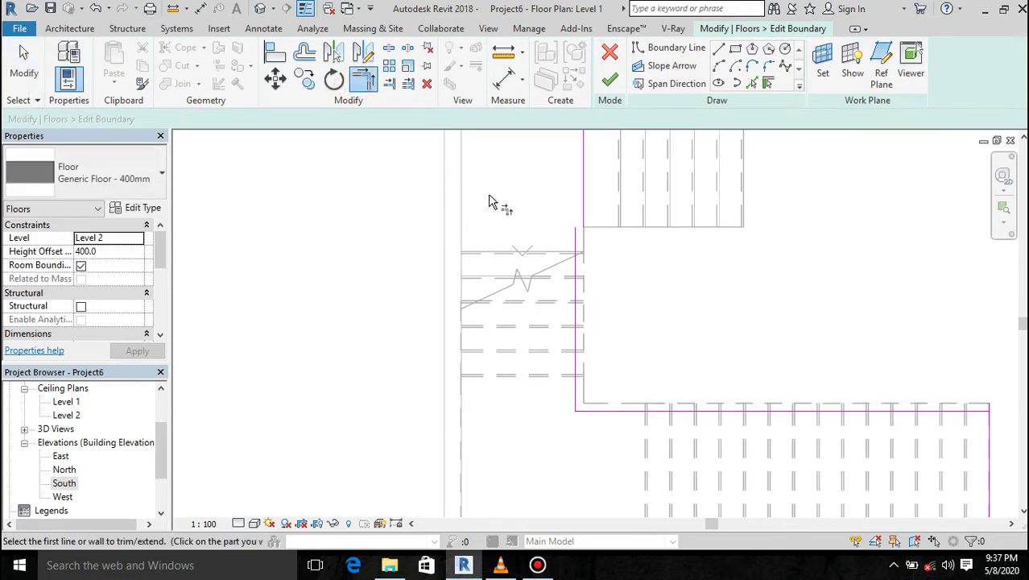
{"action": "scroll", "coordinate": [492, 202], "scroll_direction": "down", "scroll_amount": 2}
{"action": "scroll", "coordinate": [491, 199], "scroll_direction": "down", "scroll_amount": 1}
{"action": "scroll", "coordinate": [563, 168], "scroll_direction": "up", "scroll_amount": 3}
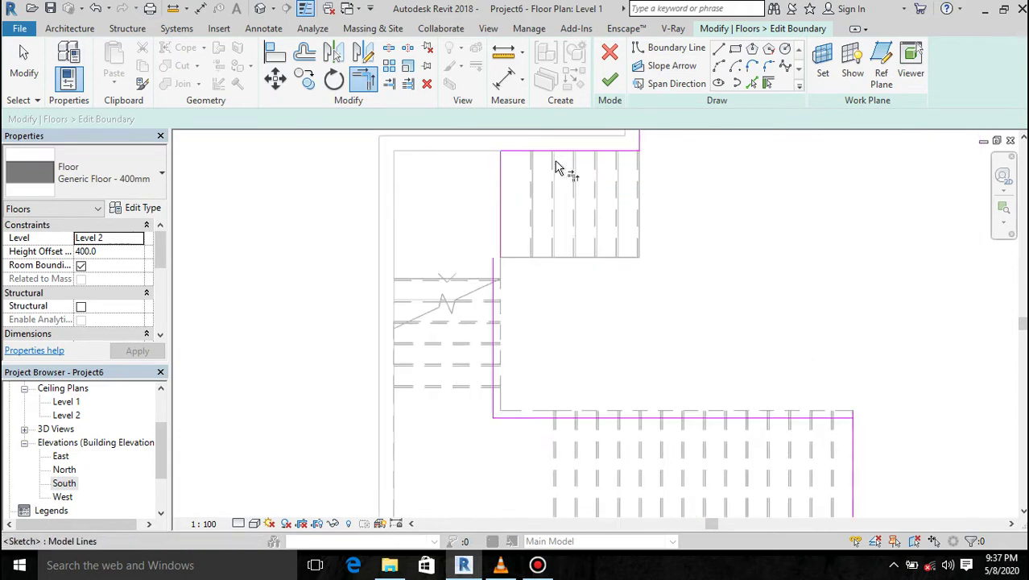
{"action": "left_click", "coordinate": [539, 152]}
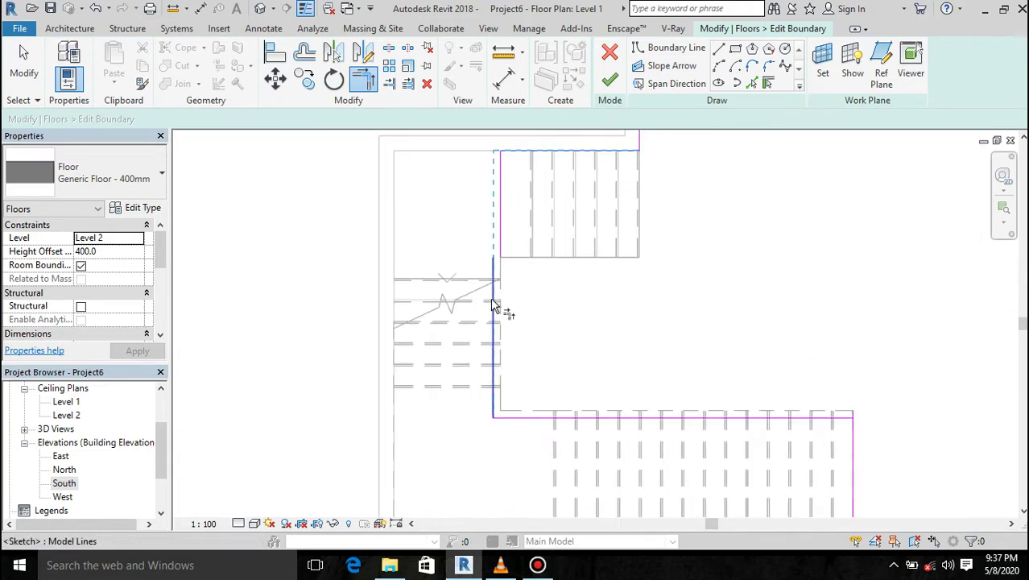
{"action": "left_click", "coordinate": [494, 304]}
{"action": "scroll", "coordinate": [569, 254], "scroll_direction": "down", "scroll_amount": 1}
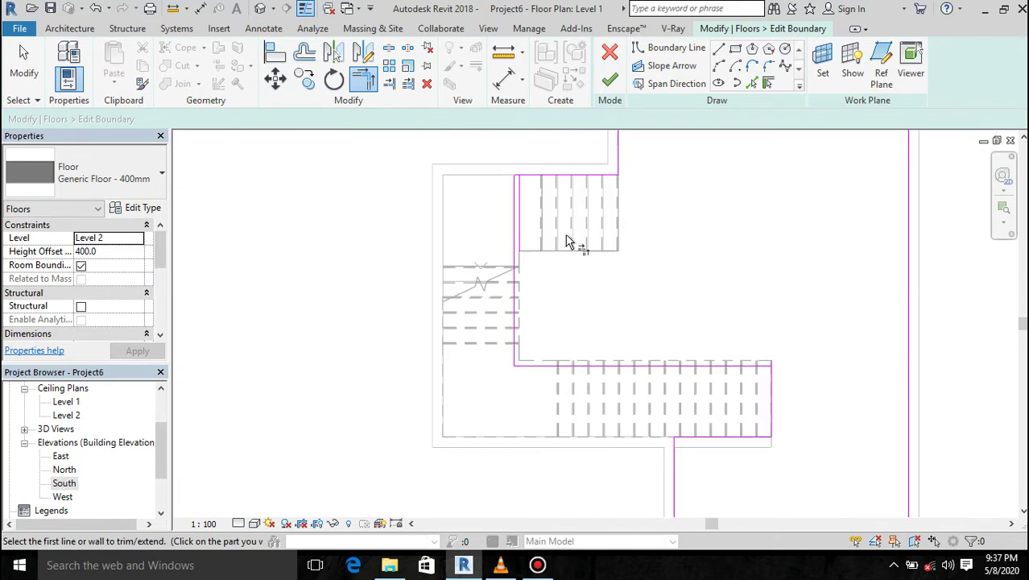
{"action": "scroll", "coordinate": [570, 243], "scroll_direction": "down", "scroll_amount": 1}
{"action": "left_click", "coordinate": [705, 344]}
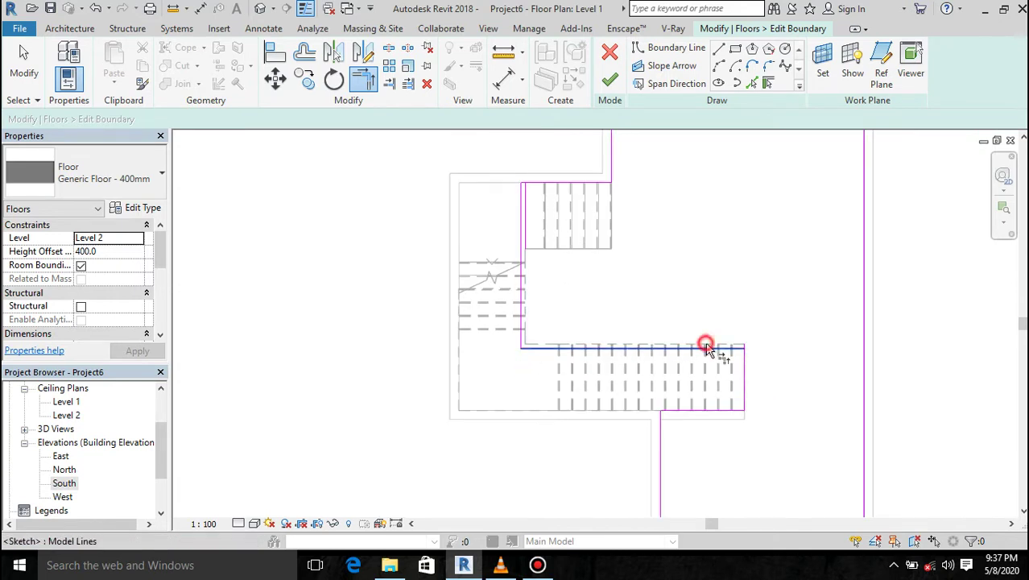
{"action": "left_click", "coordinate": [749, 375]}
{"action": "key", "text": "Escape"}
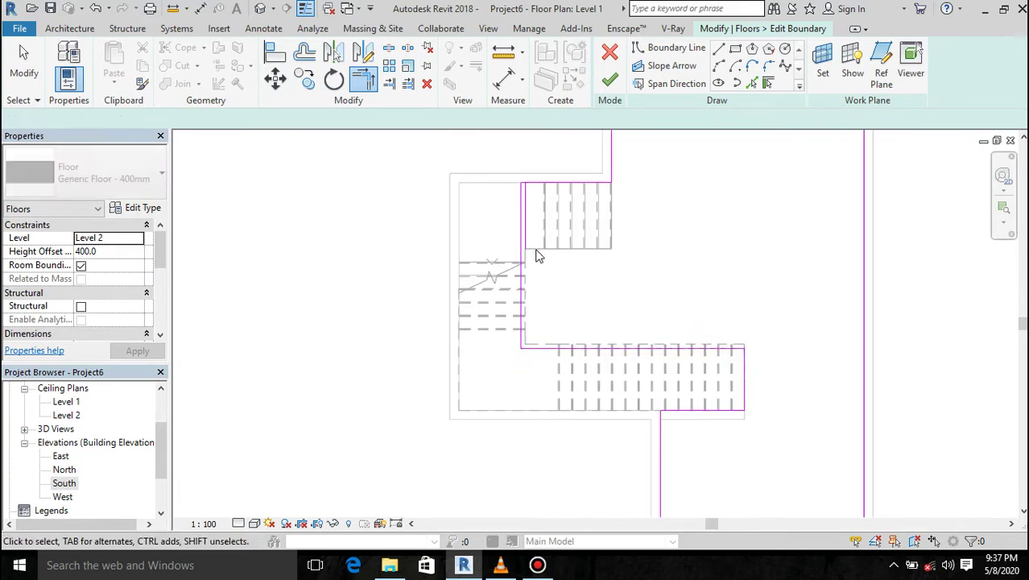
Delete the short leftover boundary line and finish the Level 2 floor
{"action": "left_click", "coordinate": [527, 239]}
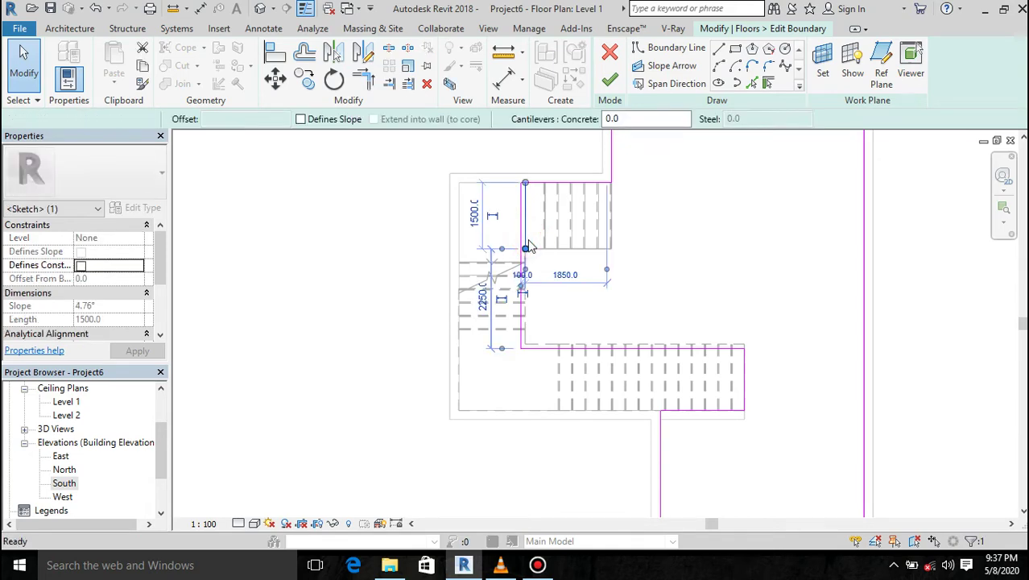
{"action": "key", "text": "Delete"}
{"action": "left_click", "coordinate": [610, 79]}
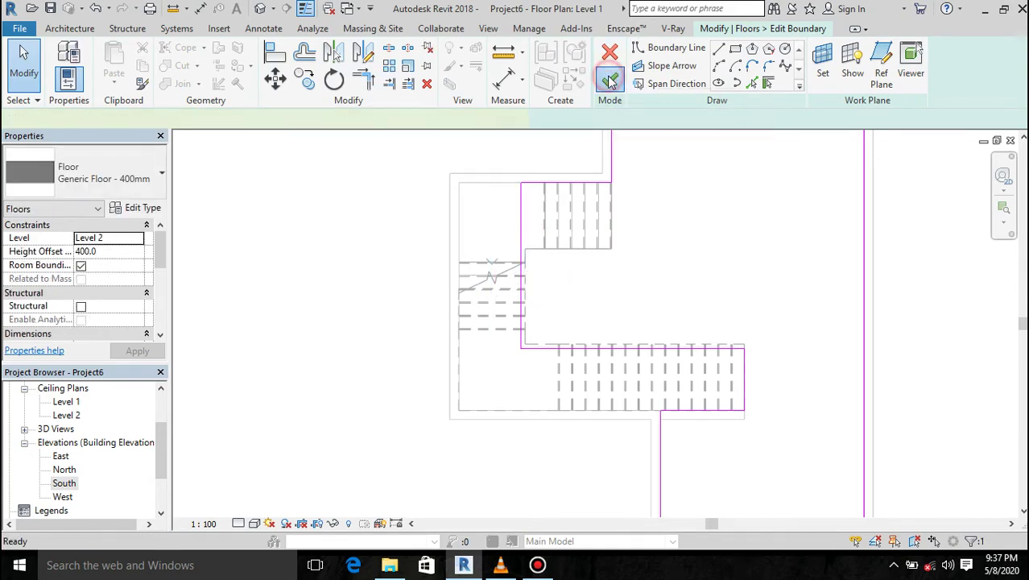
{"action": "scroll", "coordinate": [547, 260], "scroll_direction": "down", "scroll_amount": 3}
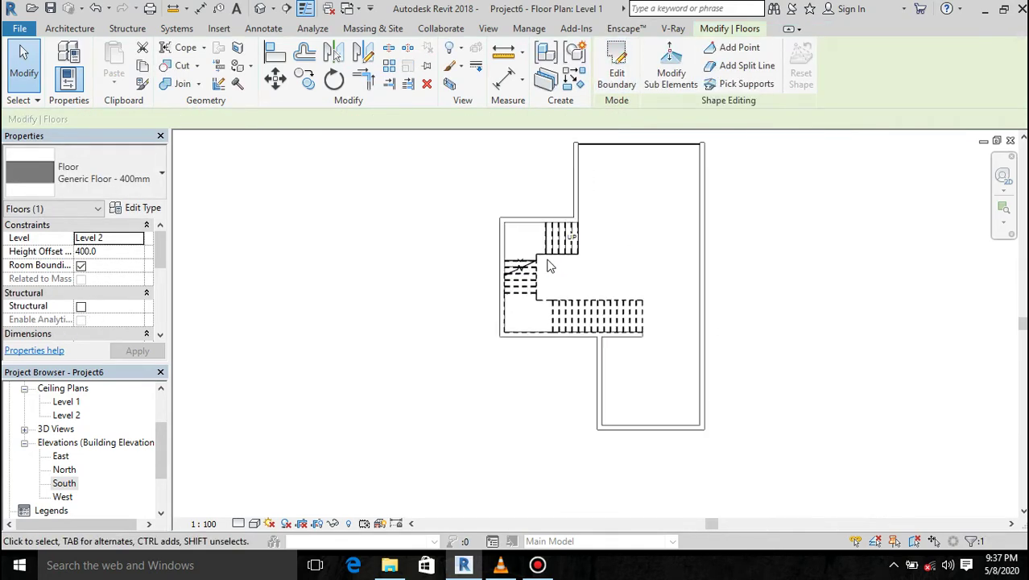
Select the top, left and bottom stairwell walls and give them an 8000 unconnected height
{"action": "left_click", "coordinate": [513, 222]}
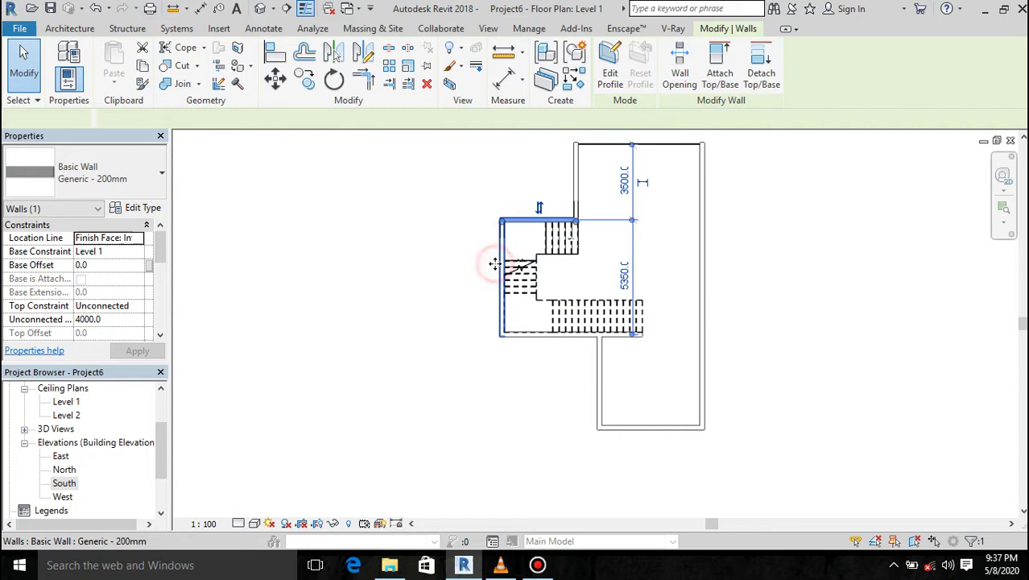
{"action": "left_click", "coordinate": [501, 269], "text": "ctrl"}
{"action": "left_click", "coordinate": [537, 348], "text": "ctrl"}
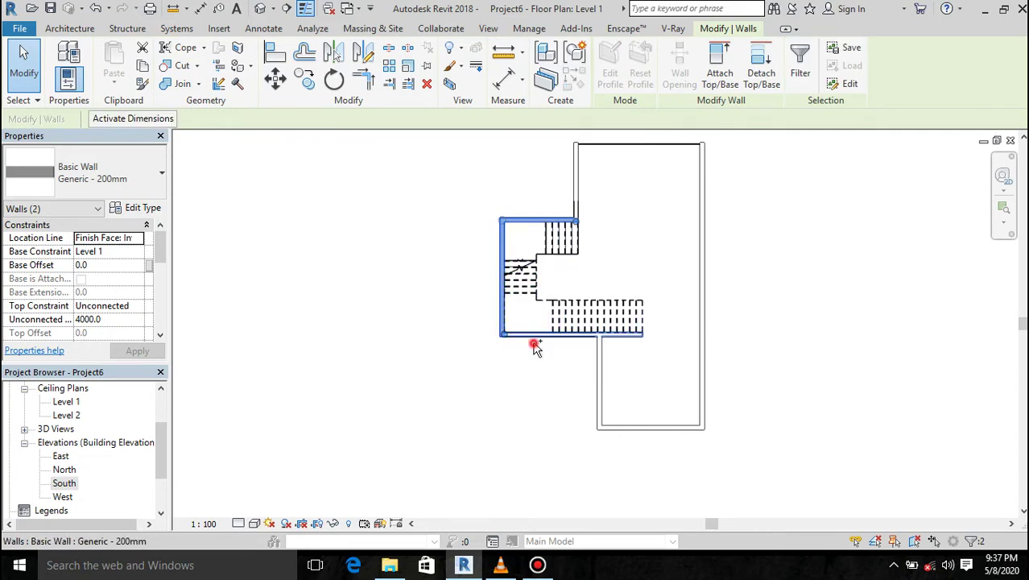
{"action": "left_click", "coordinate": [535, 345], "text": "ctrl"}
{"action": "type", "text": "8000"}
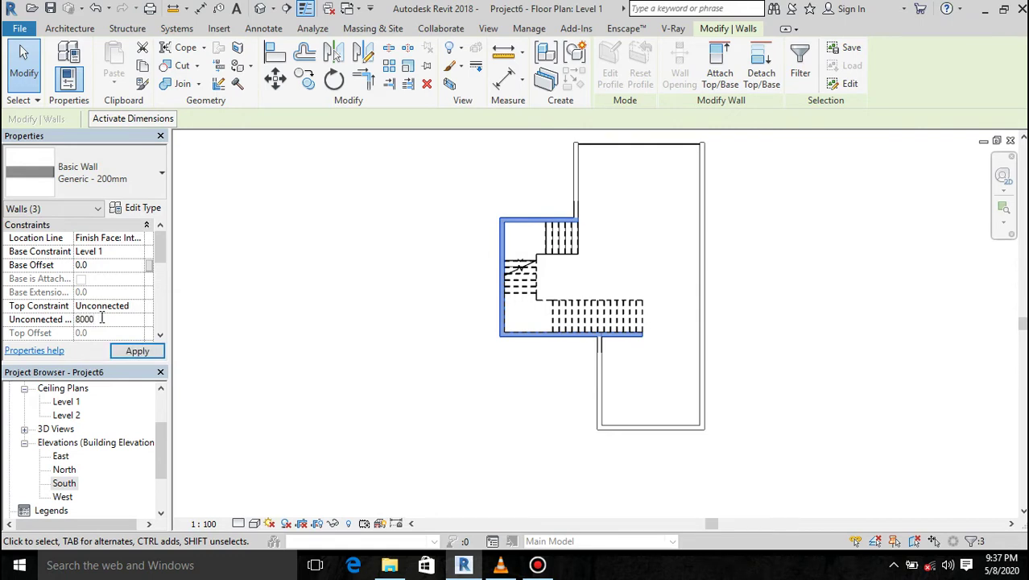
{"action": "left_click", "coordinate": [133, 352]}
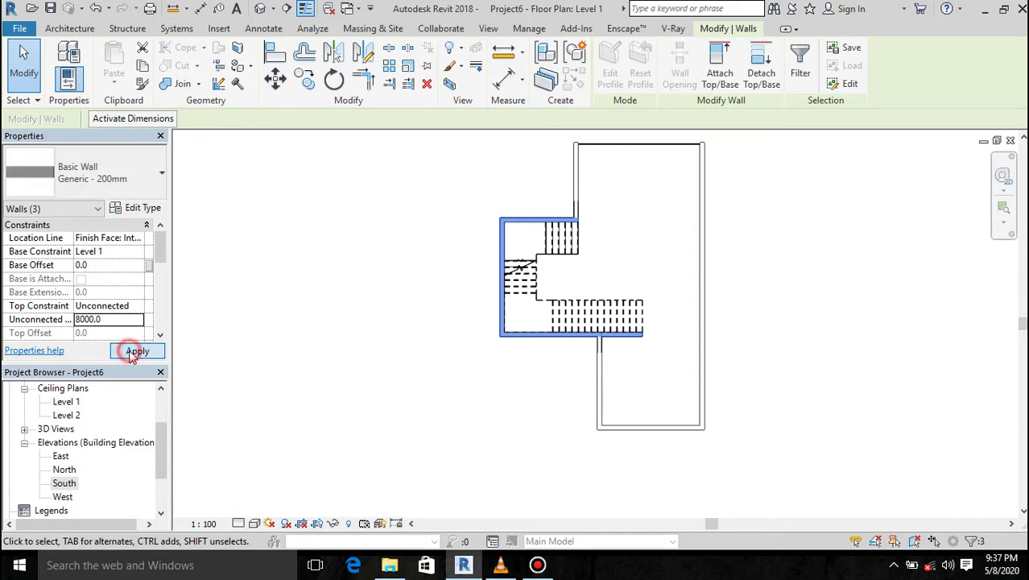
{"action": "left_click", "coordinate": [360, 396]}
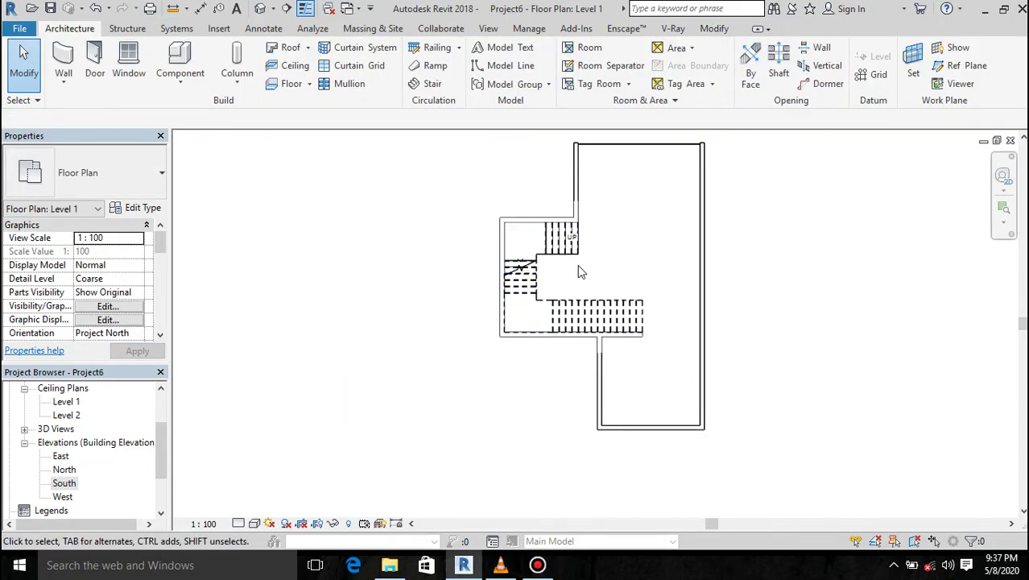
Create an in-place model in the Railings category named 'Railings 1' near the stair
{"action": "scroll", "coordinate": [548, 262], "scroll_direction": "up", "scroll_amount": 2}
{"action": "scroll", "coordinate": [592, 194], "scroll_direction": "up", "scroll_amount": 1}
{"action": "scroll", "coordinate": [592, 193], "scroll_direction": "up", "scroll_amount": 1}
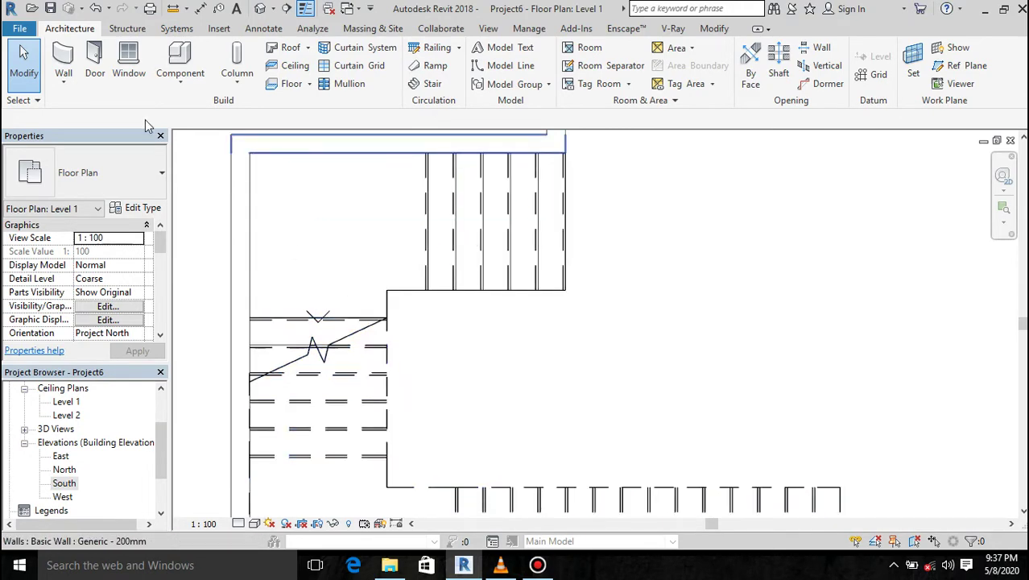
{"action": "left_click", "coordinate": [178, 85]}
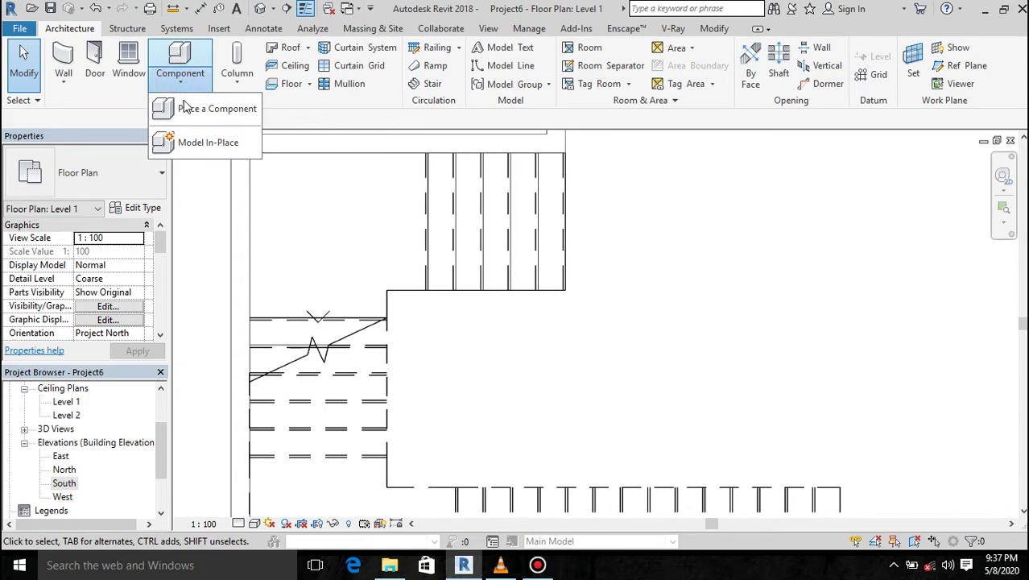
{"action": "left_click", "coordinate": [190, 143]}
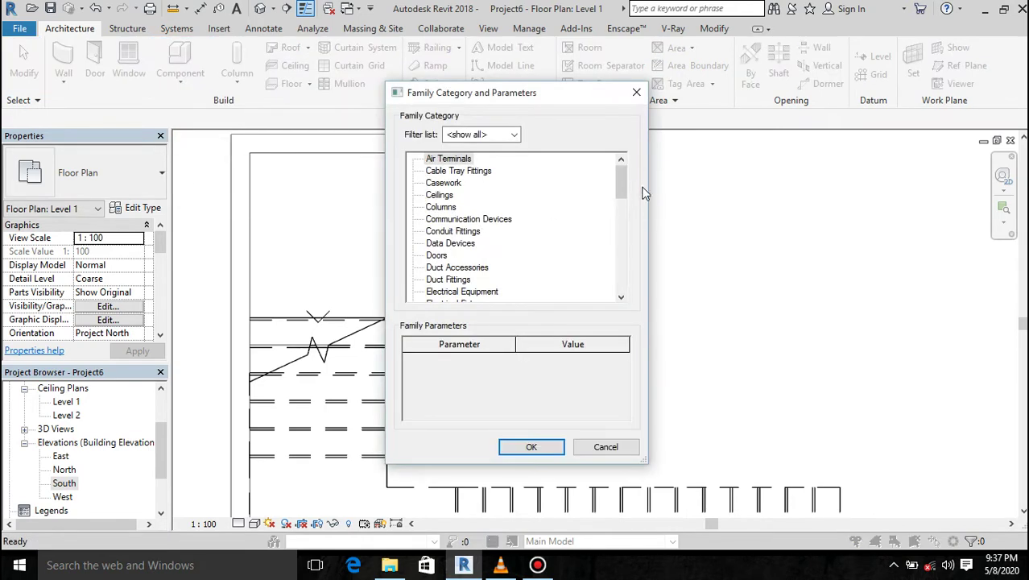
{"action": "mouse_move", "coordinate": [623, 185]}
{"action": "left_mouse_down"}
{"action": "mouse_move", "coordinate": [623, 286]}
{"action": "mouse_move", "coordinate": [623, 256]}
{"action": "left_mouse_up"}
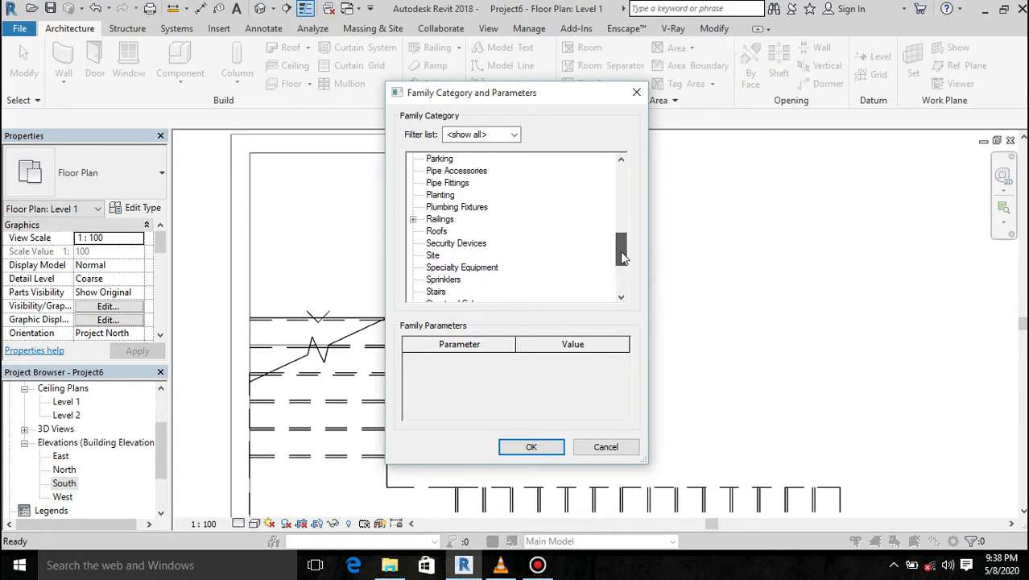
{"action": "left_click", "coordinate": [511, 455]}
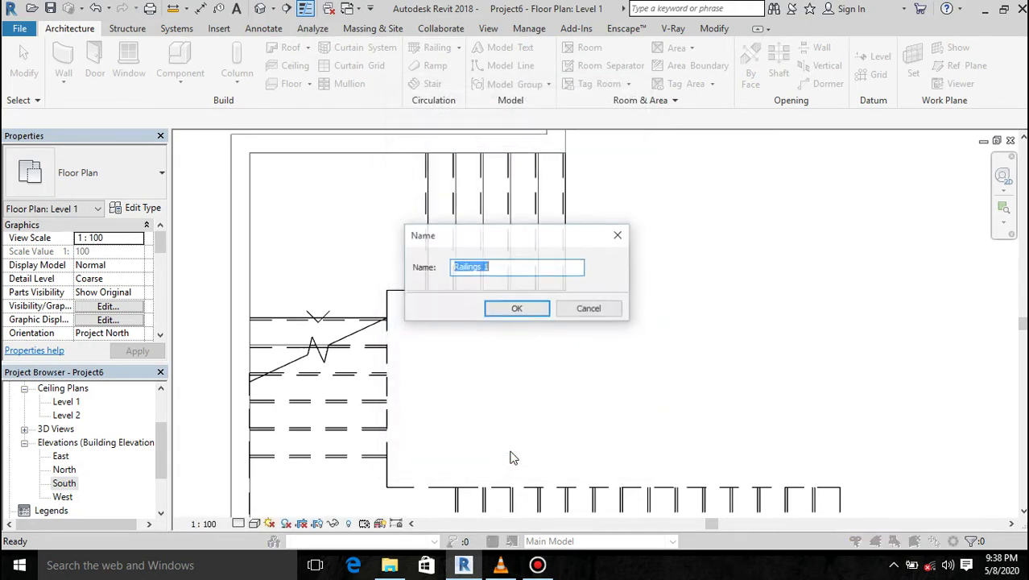
{"action": "left_click", "coordinate": [516, 309]}
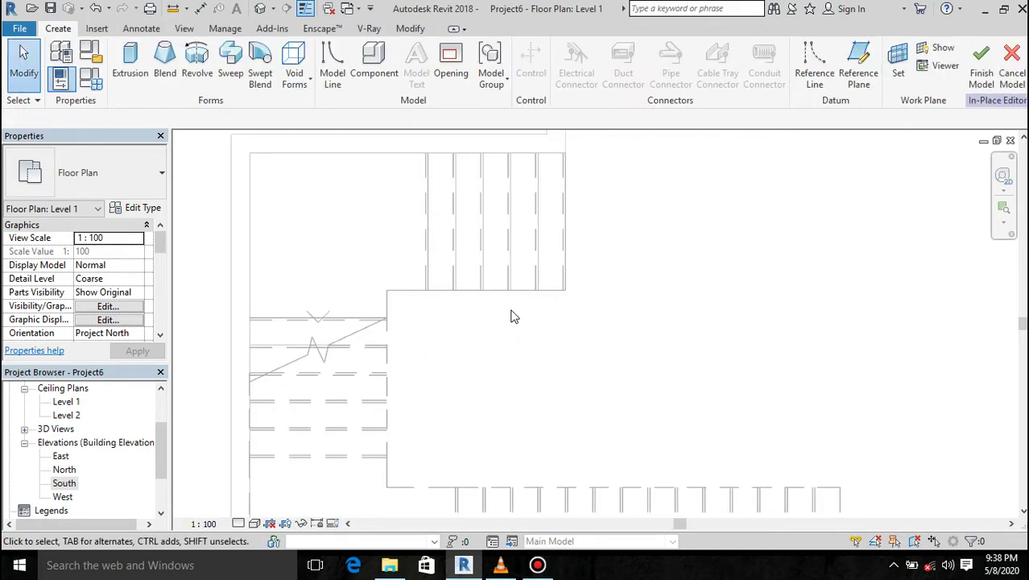
{"action": "left_click", "coordinate": [118, 70]}
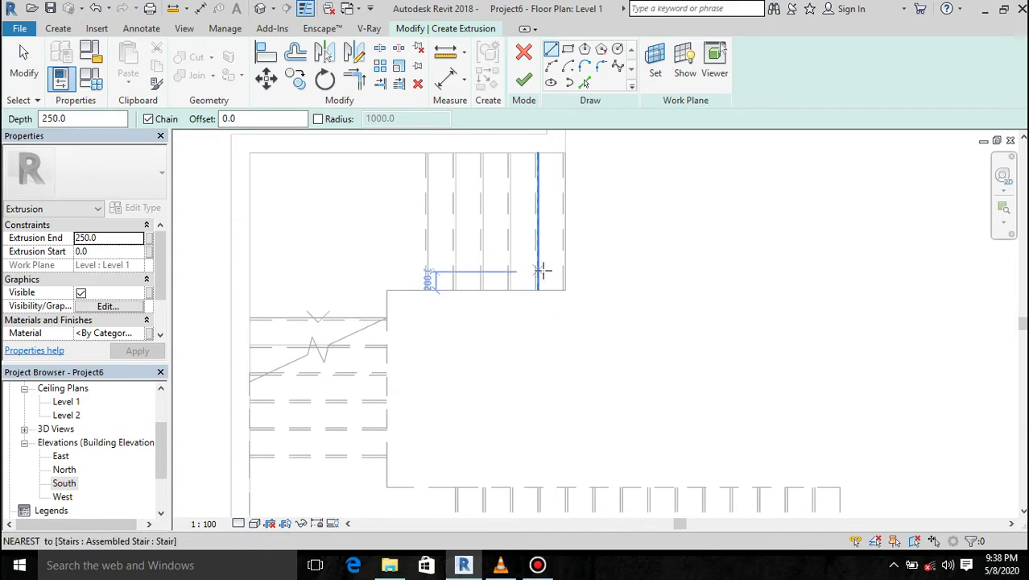
Draw the upper half of a 25 mm radius rod profile arc beside the stair edge
{"action": "scroll", "coordinate": [542, 272], "scroll_direction": "up", "scroll_amount": 2}
{"action": "scroll", "coordinate": [541, 274], "scroll_direction": "up", "scroll_amount": 2}
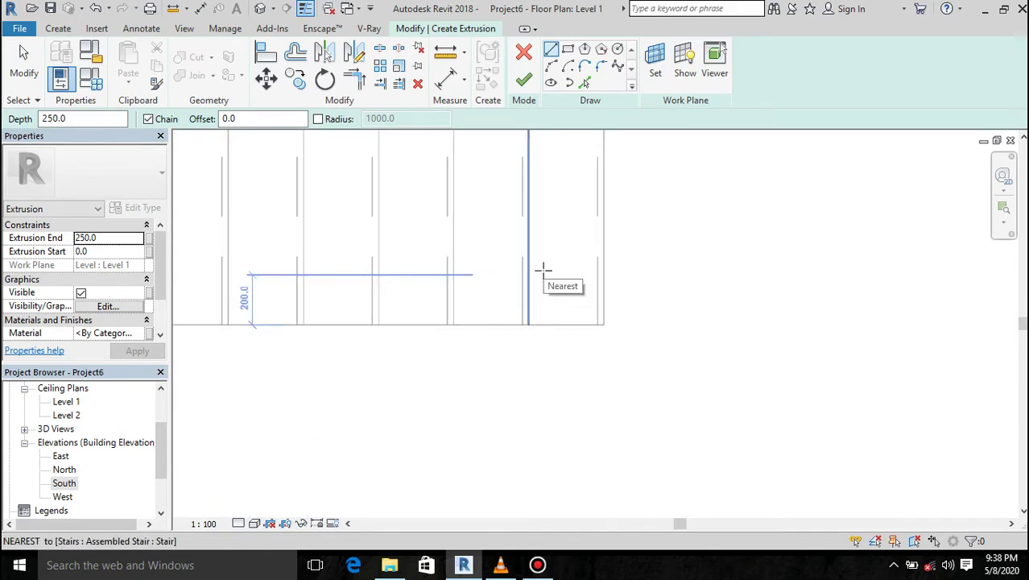
{"action": "left_click", "coordinate": [568, 66]}
{"action": "scroll", "coordinate": [563, 326], "scroll_direction": "up", "scroll_amount": 2}
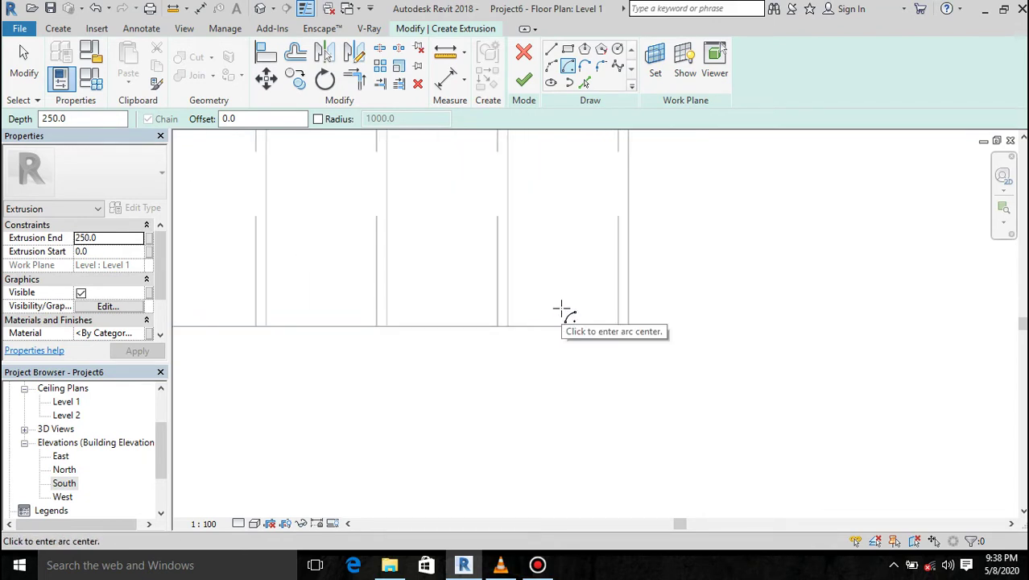
{"action": "left_click", "coordinate": [556, 309]}
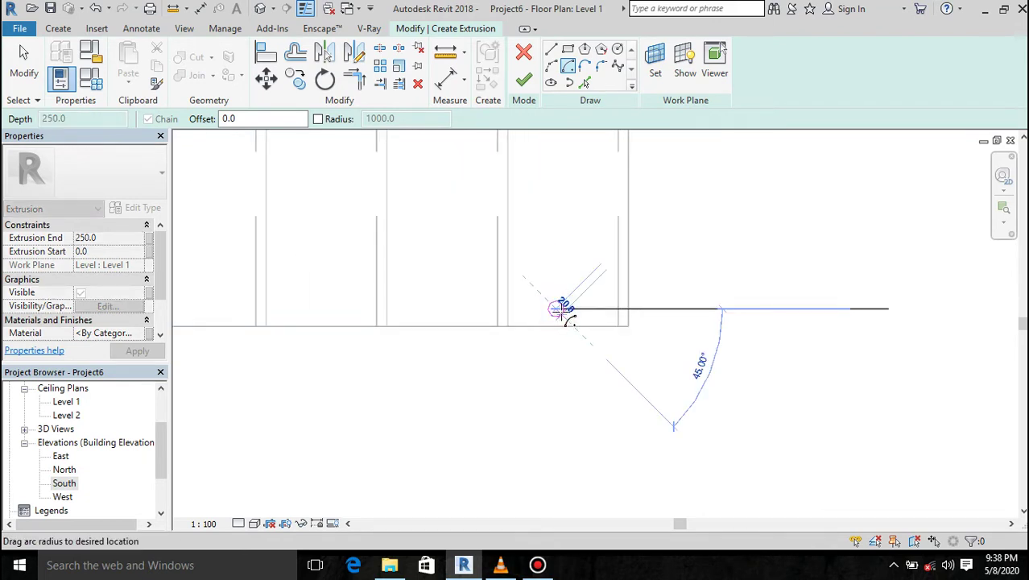
{"action": "scroll", "coordinate": [566, 311], "scroll_direction": "up", "scroll_amount": 2}
{"action": "scroll", "coordinate": [567, 309], "scroll_direction": "up", "scroll_amount": 2}
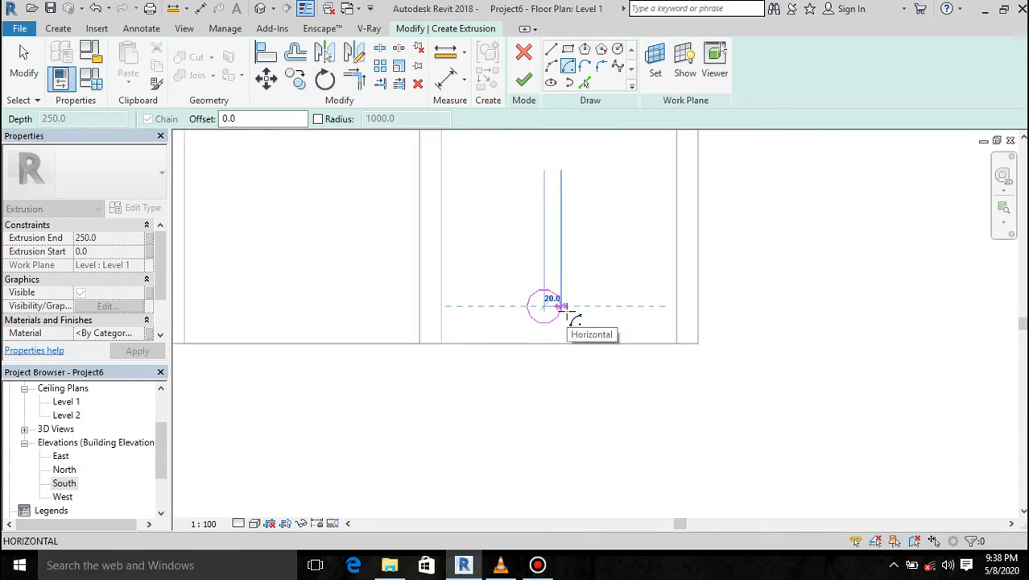
{"action": "left_click", "coordinate": [563, 308]}
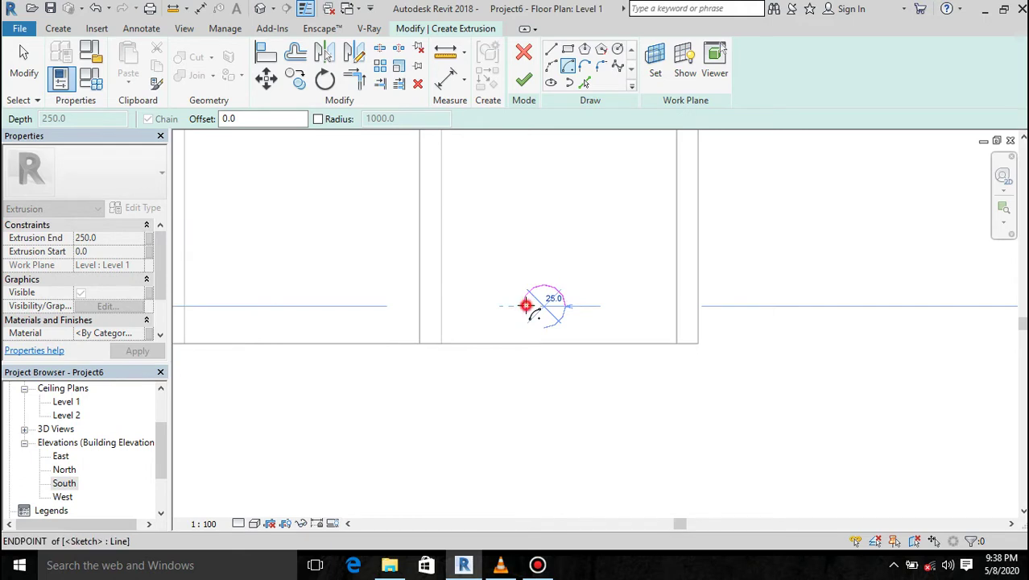
{"action": "left_click", "coordinate": [525, 305]}
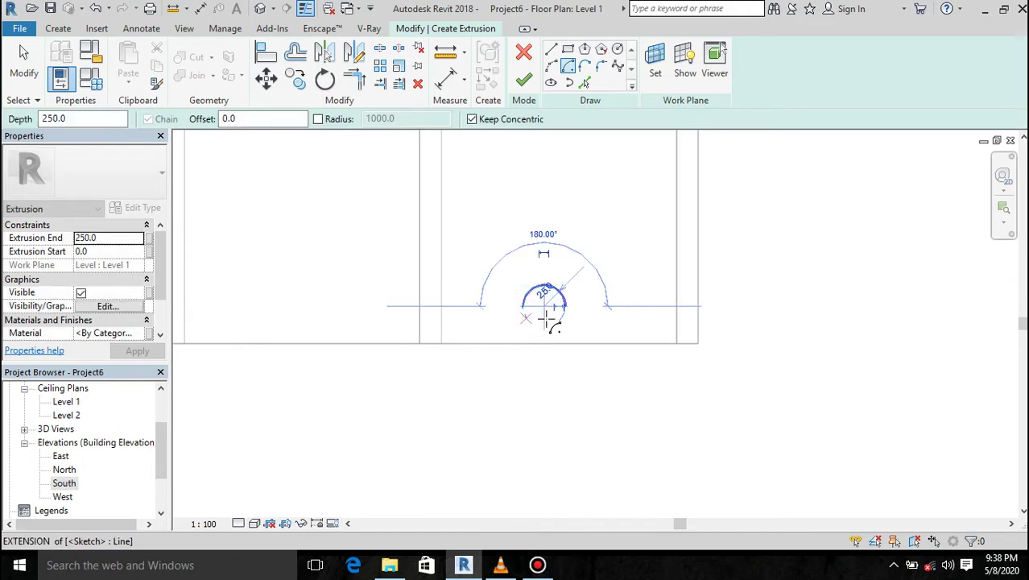
Close the circle with a second lower arc and select the finished circle
{"action": "left_click", "coordinate": [554, 66]}
{"action": "left_click", "coordinate": [565, 305]}
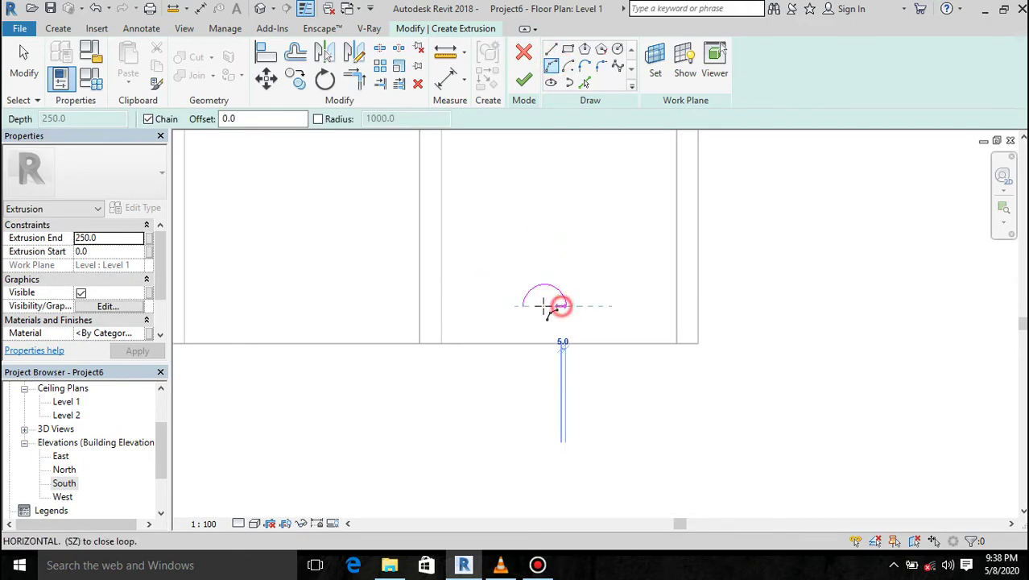
{"action": "left_click", "coordinate": [525, 312]}
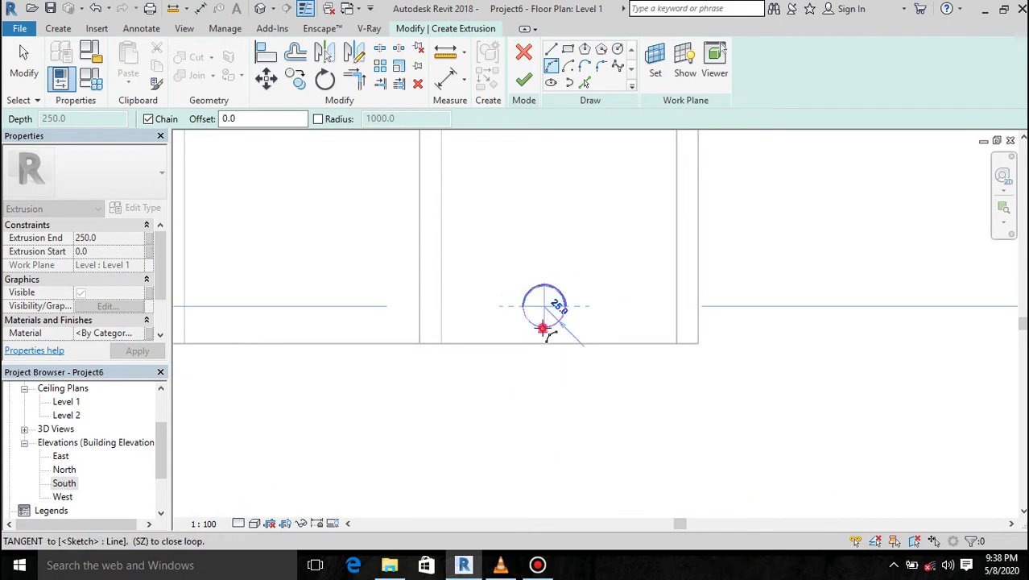
{"action": "left_click", "coordinate": [543, 329]}
{"action": "key", "text": "Escape"}
{"action": "key", "text": "Escape"}
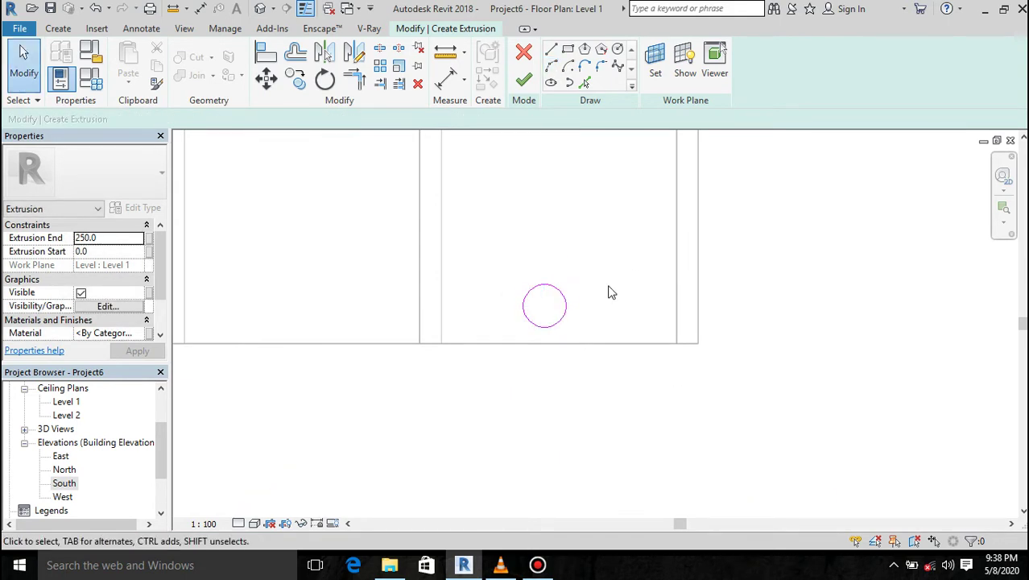
{"action": "left_click_drag", "start_coordinate": [584, 269], "coordinate": [494, 342]}
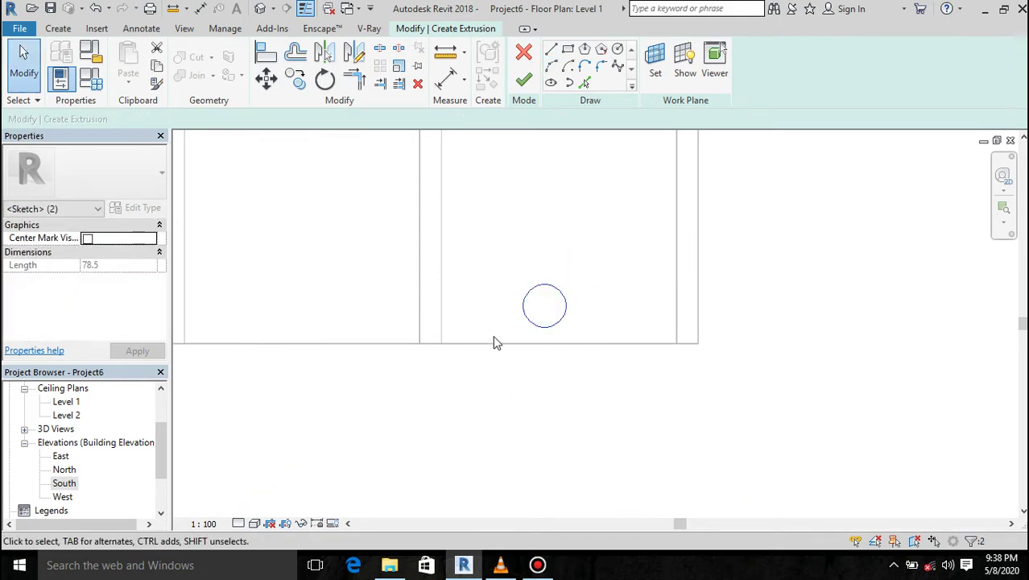
Move the rod circle to a new spot beside the stair edge
{"action": "left_click", "coordinate": [267, 78]}
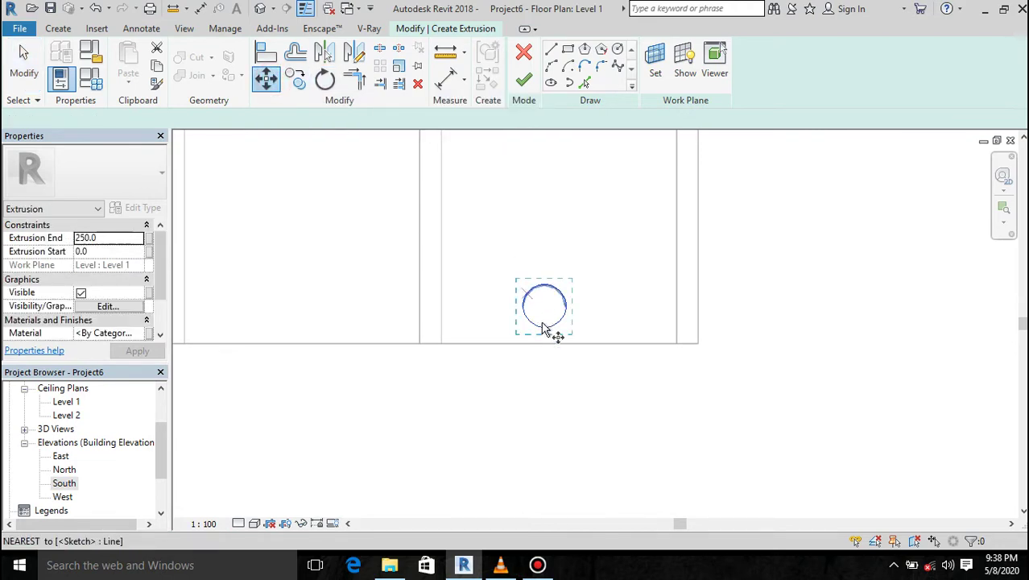
{"action": "left_click", "coordinate": [545, 328]}
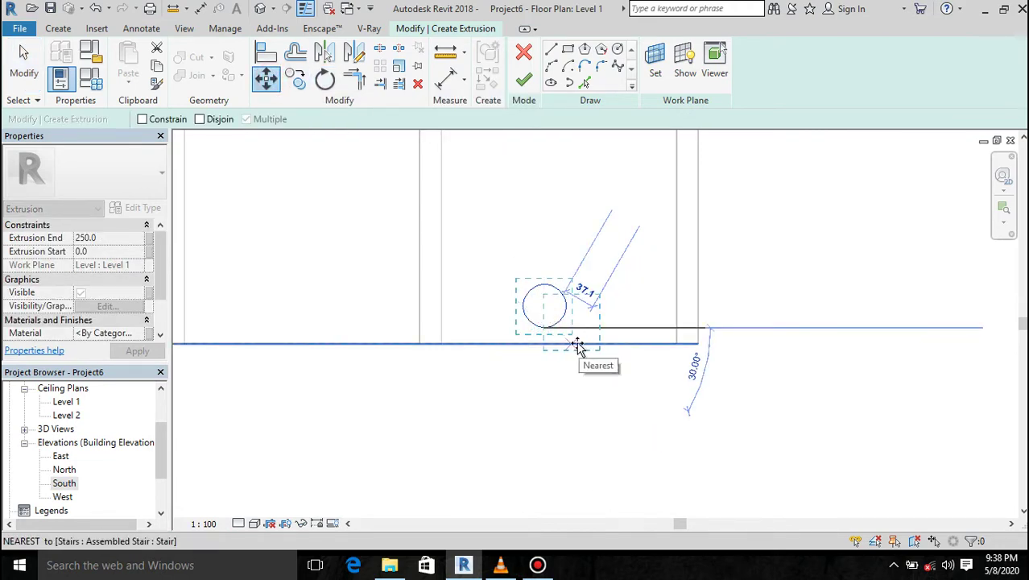
{"action": "left_click", "coordinate": [562, 343]}
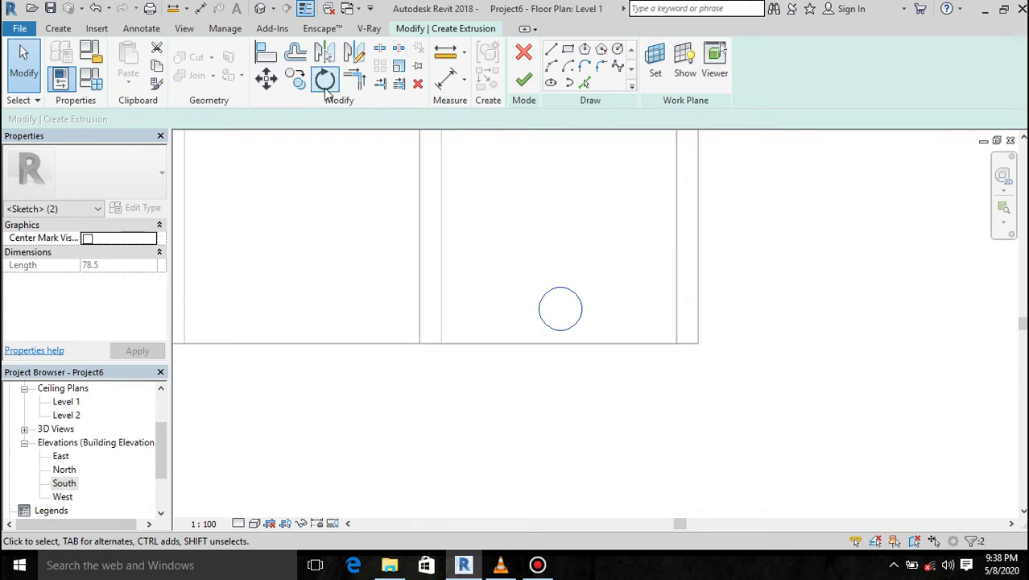
Copy the rod circle to three positions along the stair edge
{"action": "left_click", "coordinate": [296, 78]}
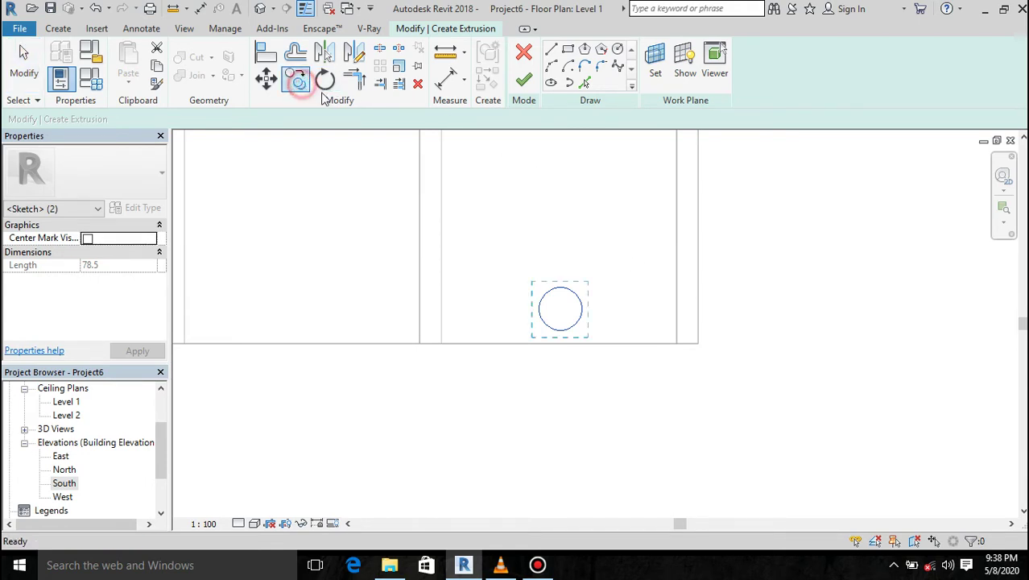
{"action": "left_click", "coordinate": [698, 345]}
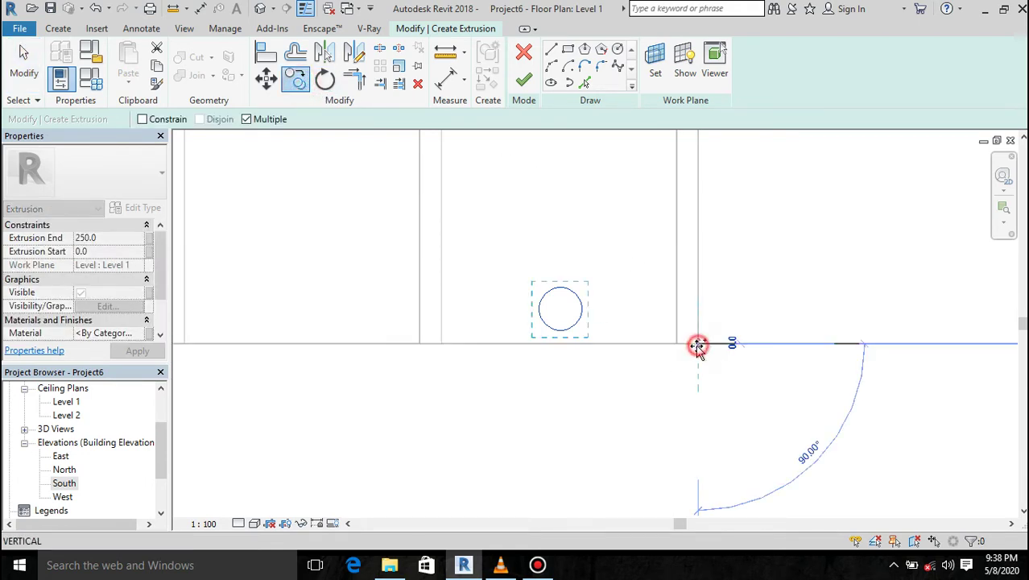
{"action": "left_click", "coordinate": [418, 344]}
{"action": "scroll", "coordinate": [568, 297], "scroll_direction": "down", "scroll_amount": 5}
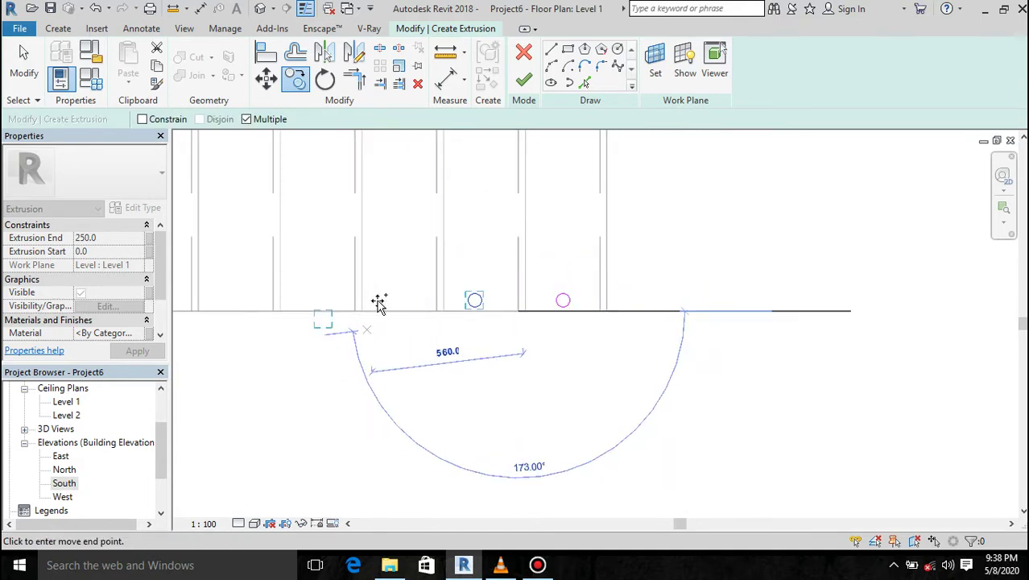
{"action": "left_click", "coordinate": [431, 308]}
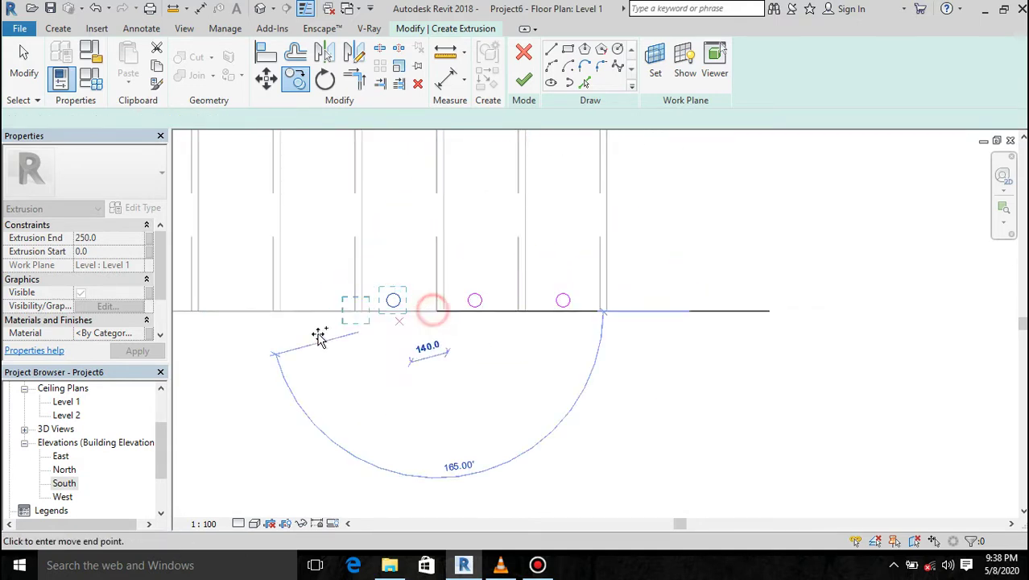
{"action": "left_click", "coordinate": [352, 313]}
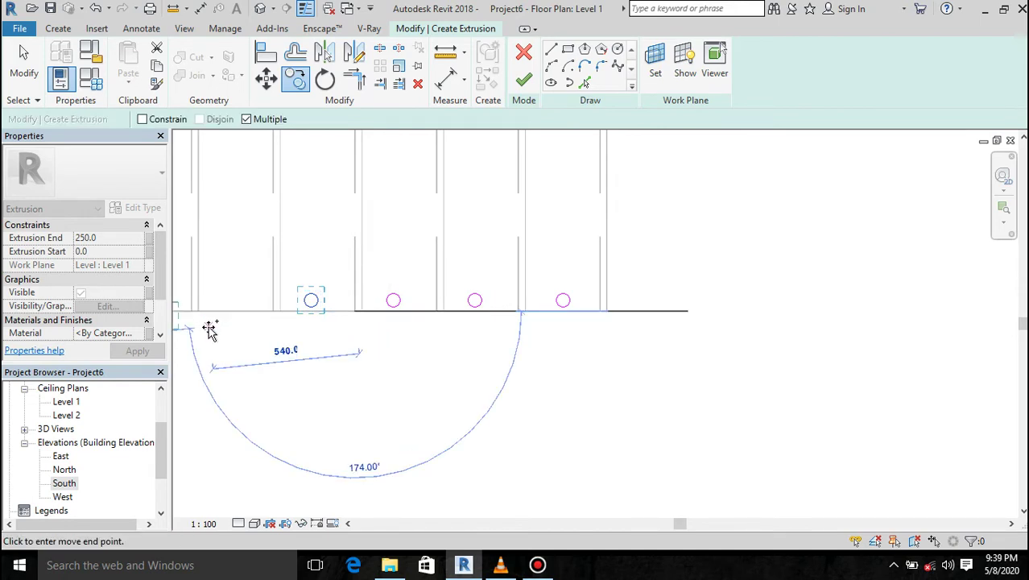
{"action": "key", "text": "Escape"}
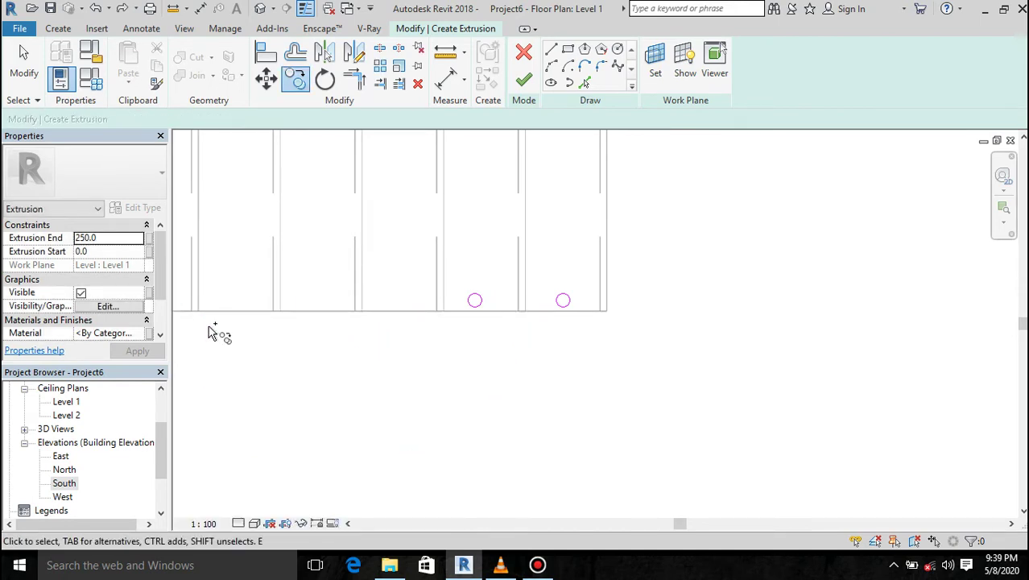
{"action": "scroll", "coordinate": [209, 332], "scroll_direction": "up", "scroll_amount": 3}
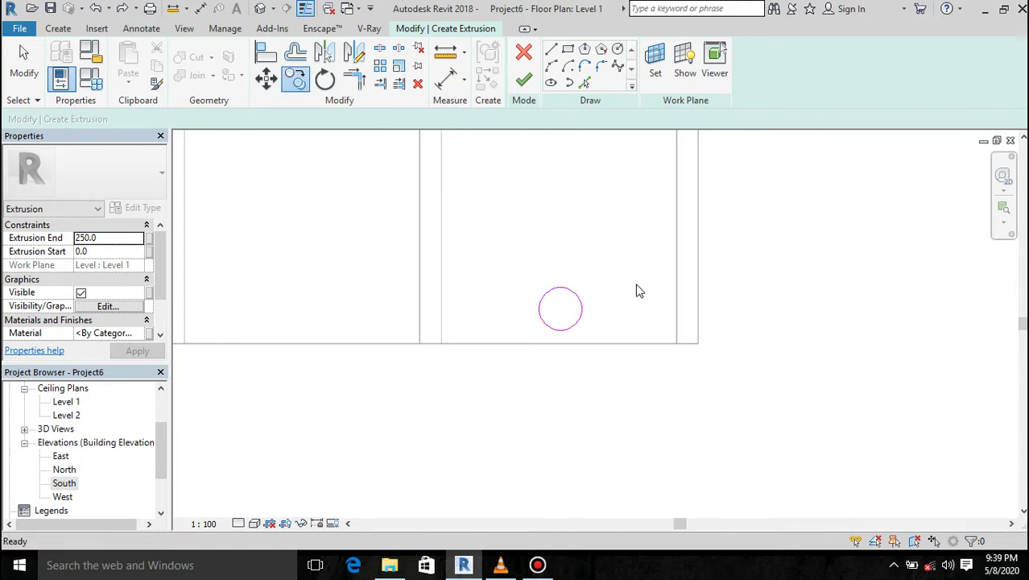
Copy the rod circle to each tread endpoint along the upper flight
{"action": "key", "text": "Escape"}
{"action": "left_click_drag", "start_coordinate": [611, 258], "coordinate": [533, 338]}
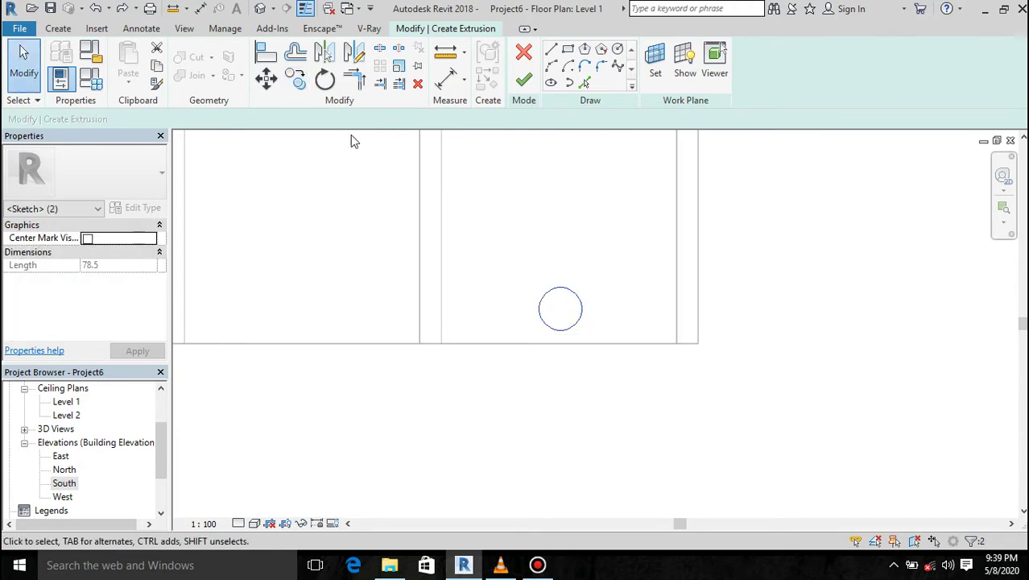
{"action": "left_click", "coordinate": [296, 80]}
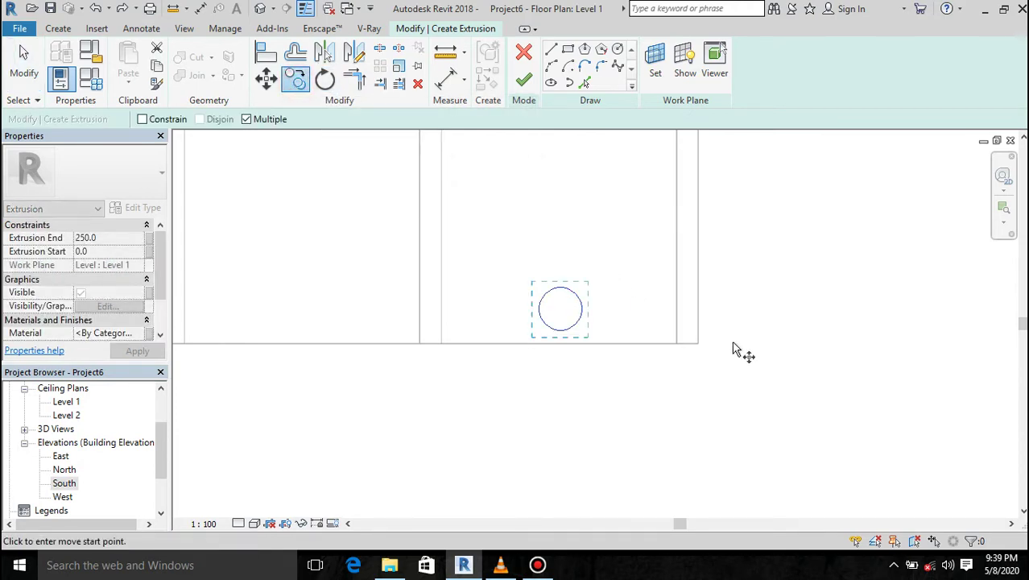
{"action": "left_click", "coordinate": [698, 343]}
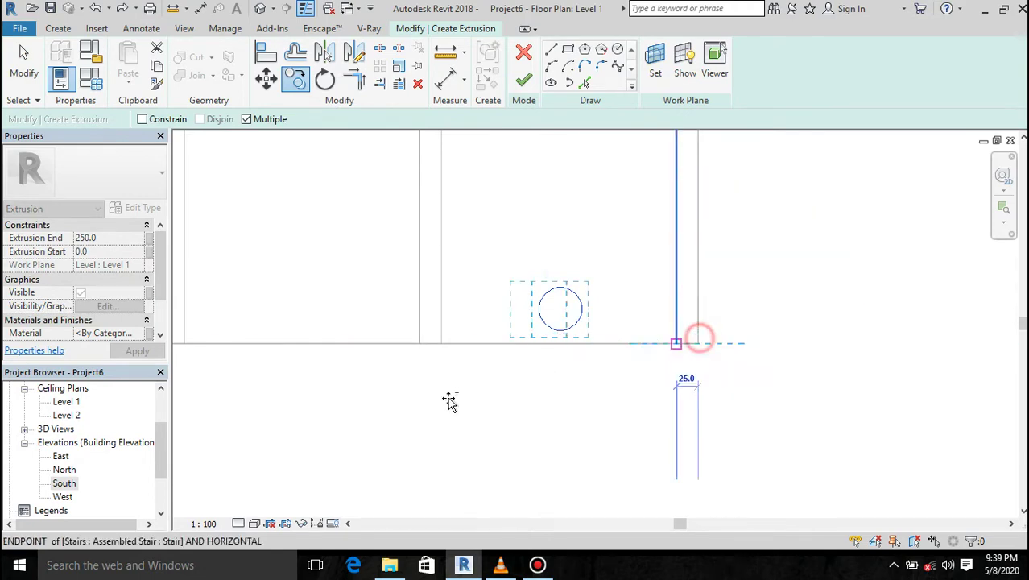
{"action": "left_click", "coordinate": [443, 345]}
{"action": "scroll", "coordinate": [627, 281], "scroll_direction": "down", "scroll_amount": 3}
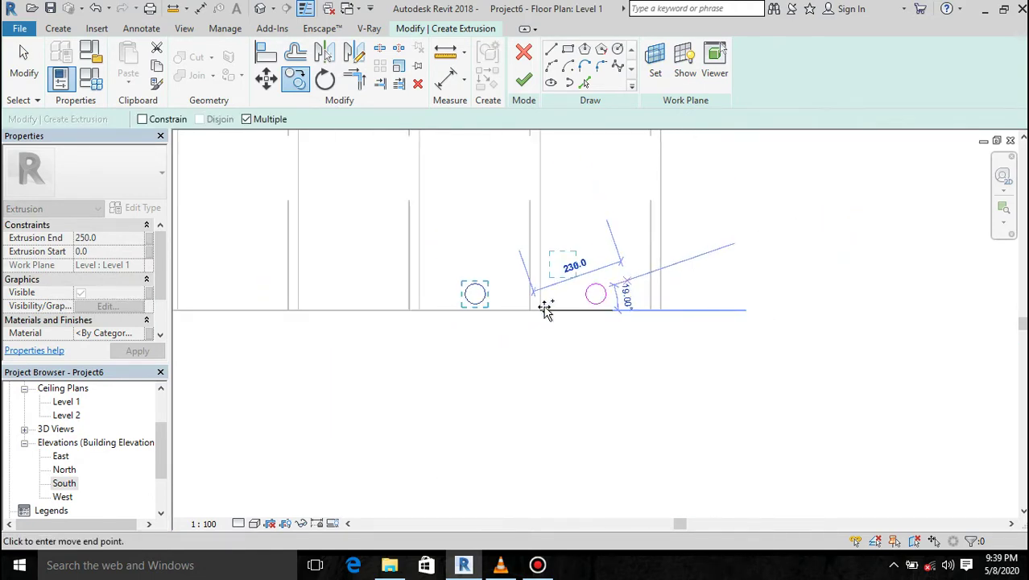
{"action": "left_click", "coordinate": [410, 311]}
{"action": "left_click", "coordinate": [298, 311]}
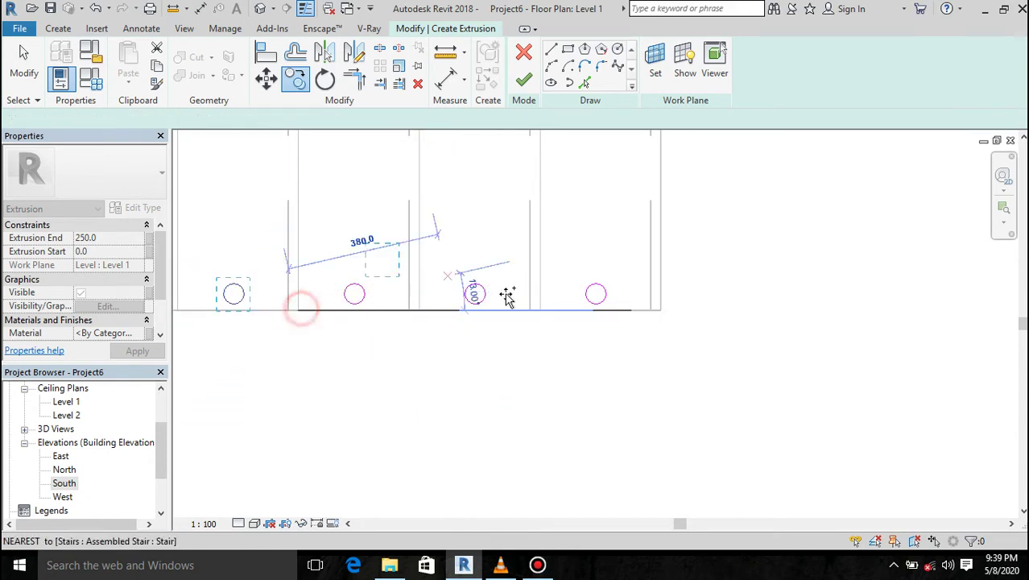
{"action": "scroll", "coordinate": [370, 306], "scroll_direction": "down", "scroll_amount": 3}
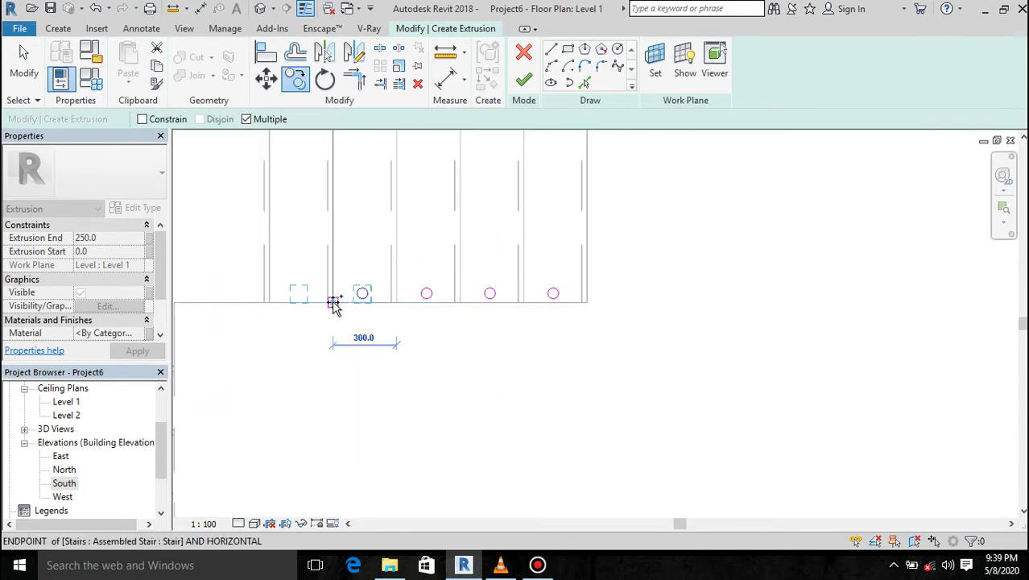
{"action": "left_click", "coordinate": [335, 301]}
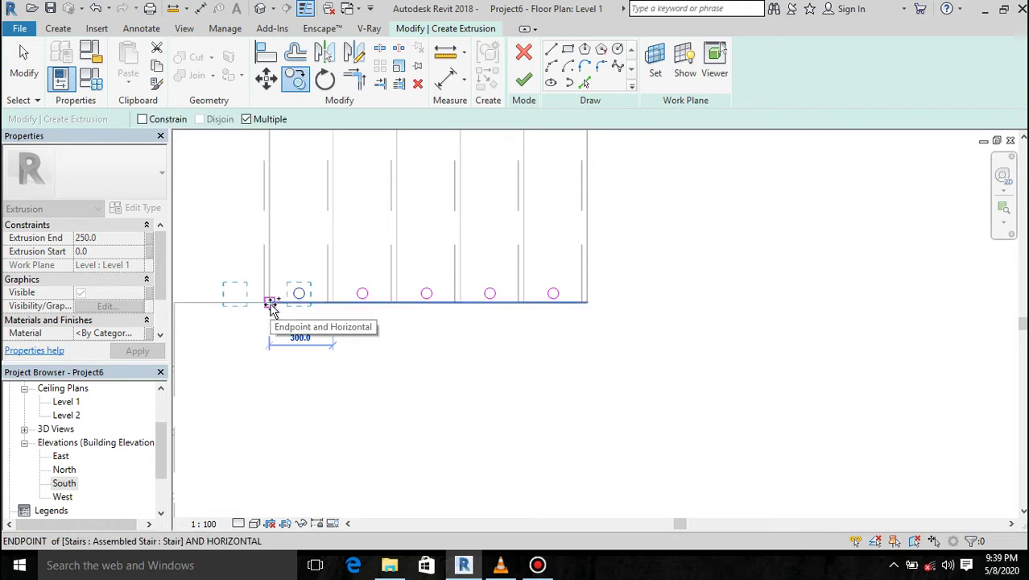
{"action": "scroll", "coordinate": [391, 294], "scroll_direction": "down", "scroll_amount": 2}
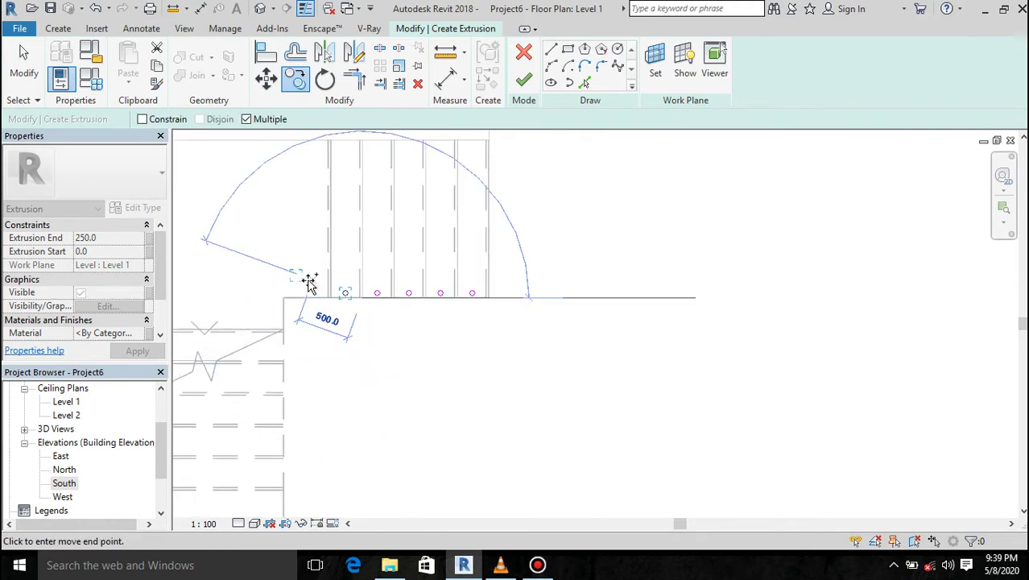
{"action": "scroll", "coordinate": [310, 281], "scroll_direction": "up", "scroll_amount": 2}
{"action": "scroll", "coordinate": [310, 282], "scroll_direction": "down", "scroll_amount": 2}
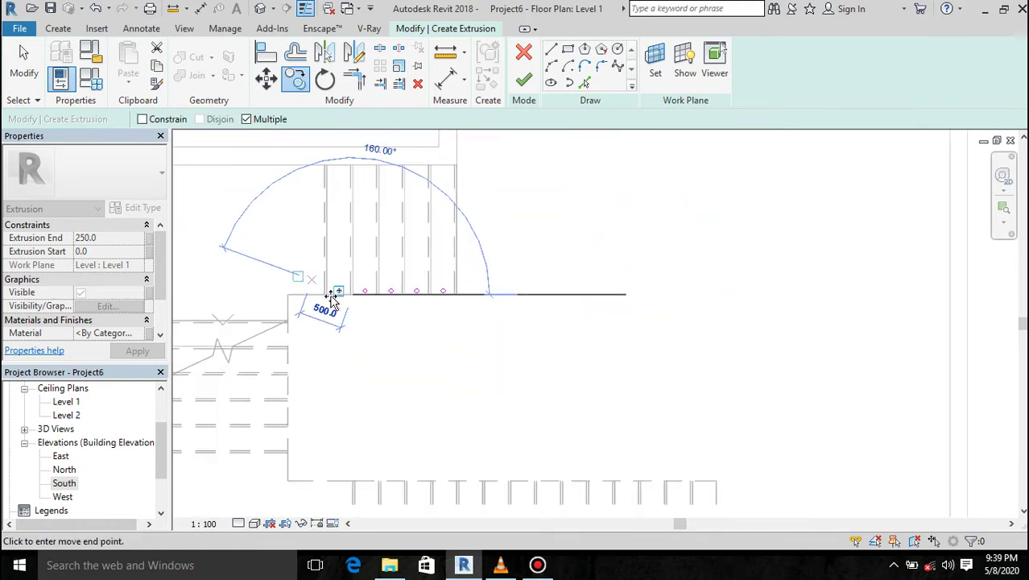
{"action": "scroll", "coordinate": [305, 295], "scroll_direction": "up", "scroll_amount": 2}
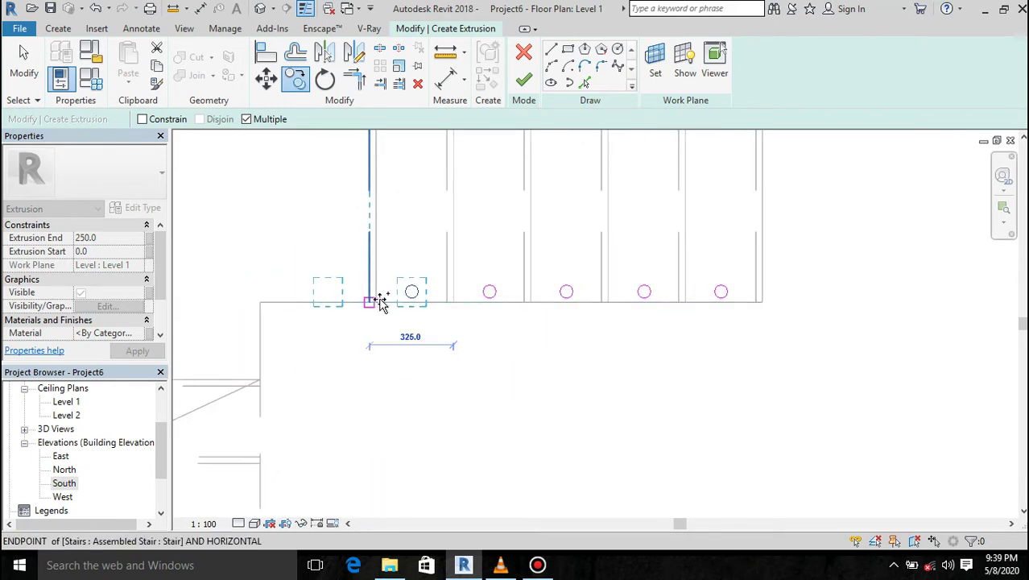
{"action": "scroll", "coordinate": [524, 245], "scroll_direction": "down", "scroll_amount": 3}
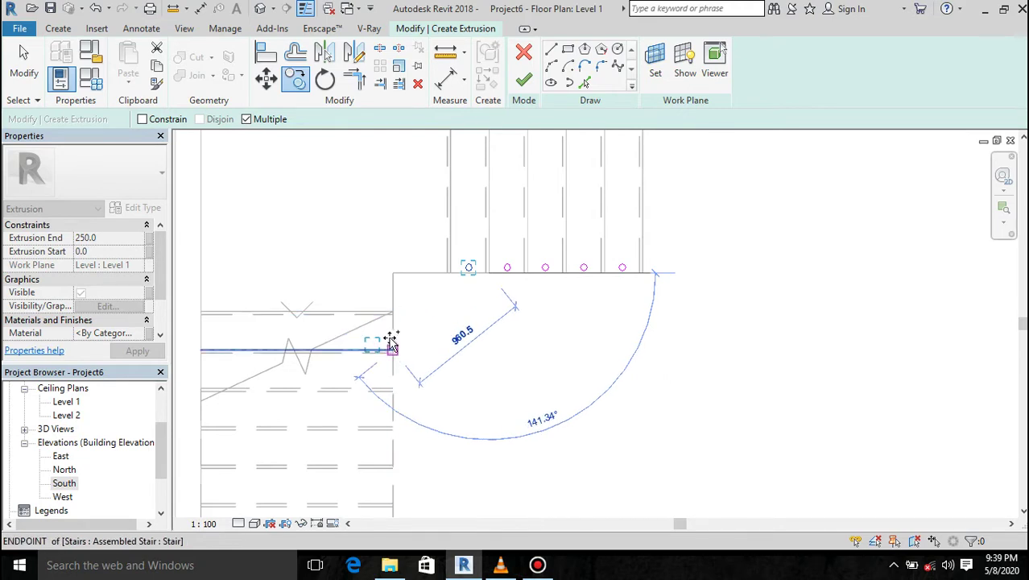
{"action": "scroll", "coordinate": [390, 335], "scroll_direction": "up", "scroll_amount": 2}
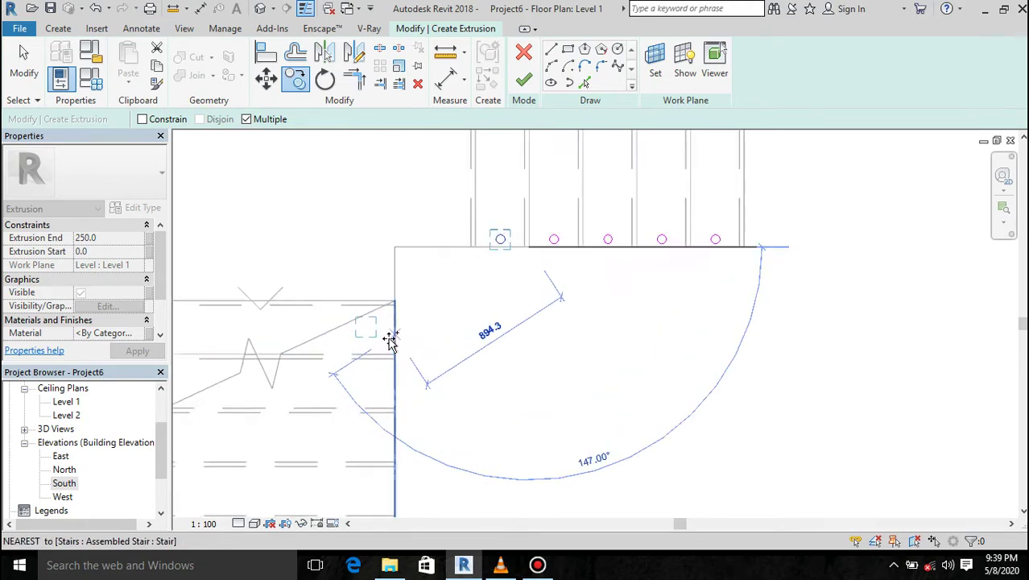
{"action": "scroll", "coordinate": [396, 336], "scroll_direction": "up", "scroll_amount": 2}
Swing one rod circle round the corner and move it beside the vertical stair edge
{"action": "left_click", "coordinate": [368, 360]}
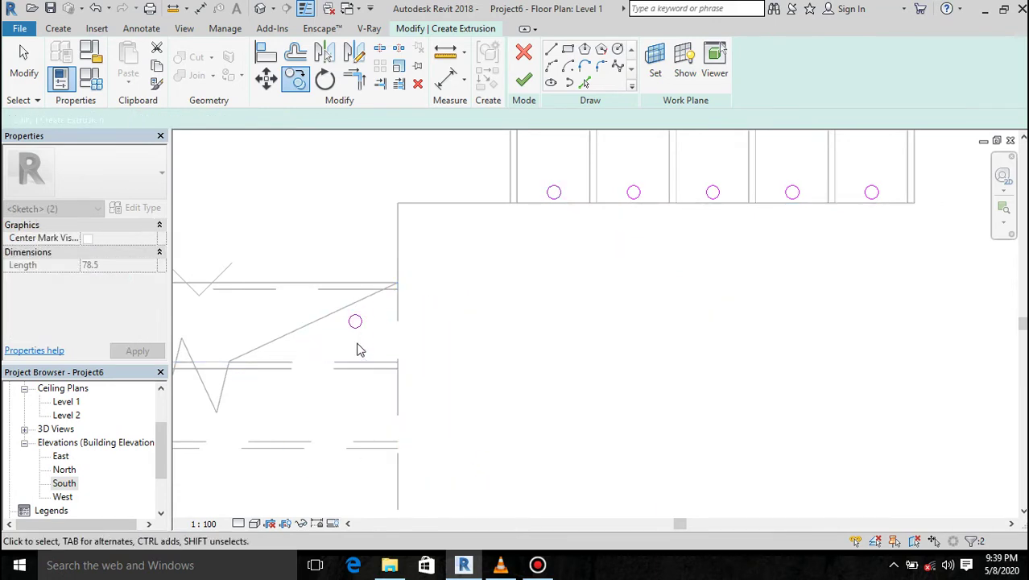
{"action": "left_click_drag", "start_coordinate": [374, 309], "coordinate": [327, 342]}
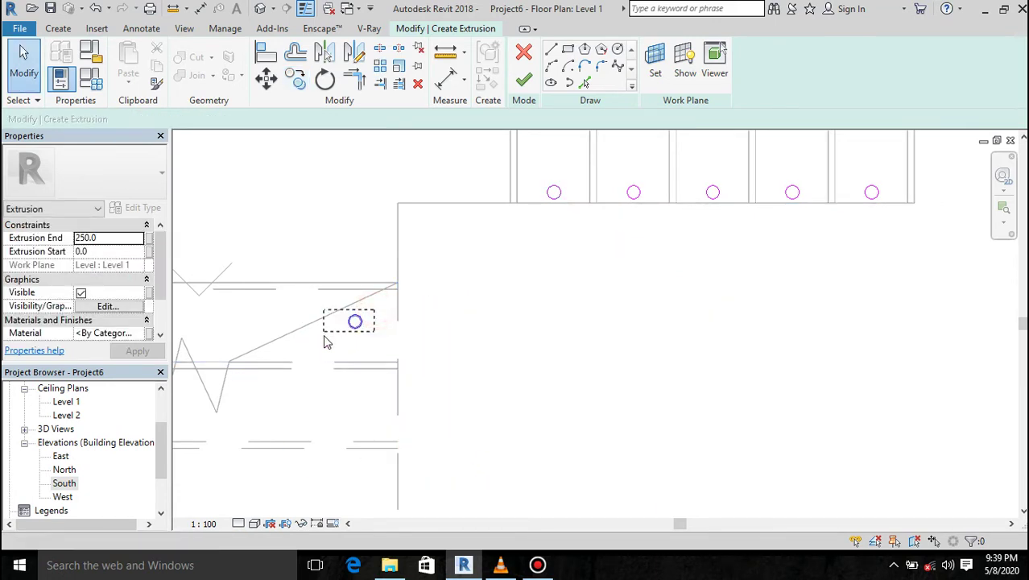
{"action": "scroll", "coordinate": [373, 303], "scroll_direction": "up", "scroll_amount": 2}
{"action": "scroll", "coordinate": [371, 302], "scroll_direction": "up", "scroll_amount": 1}
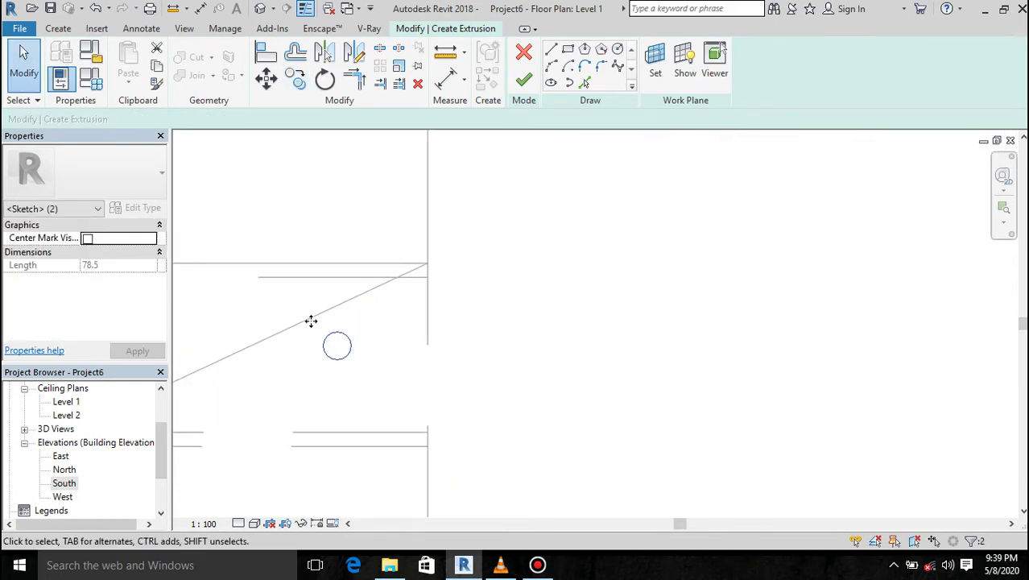
{"action": "left_click", "coordinate": [273, 84]}
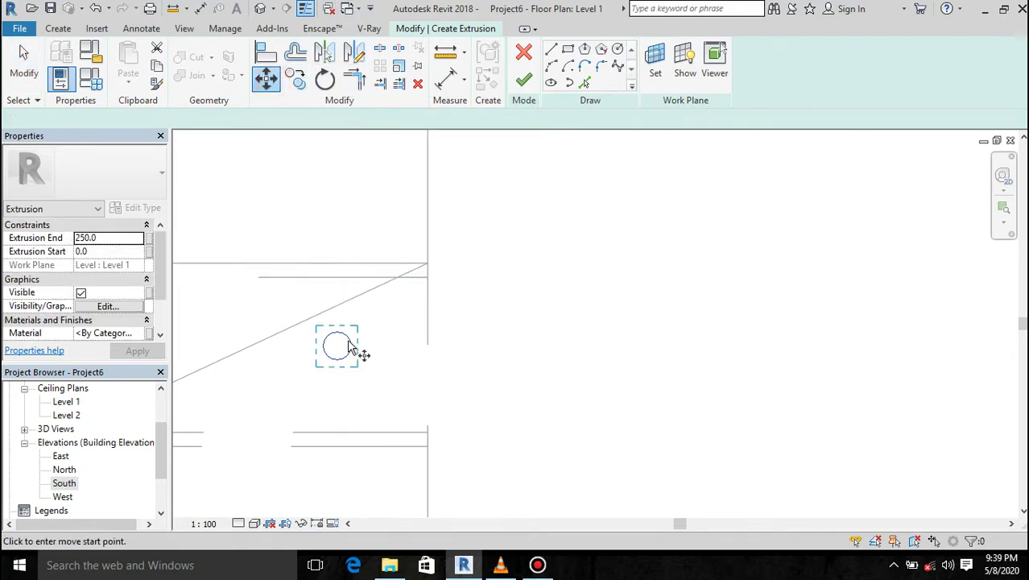
{"action": "left_click", "coordinate": [346, 350]}
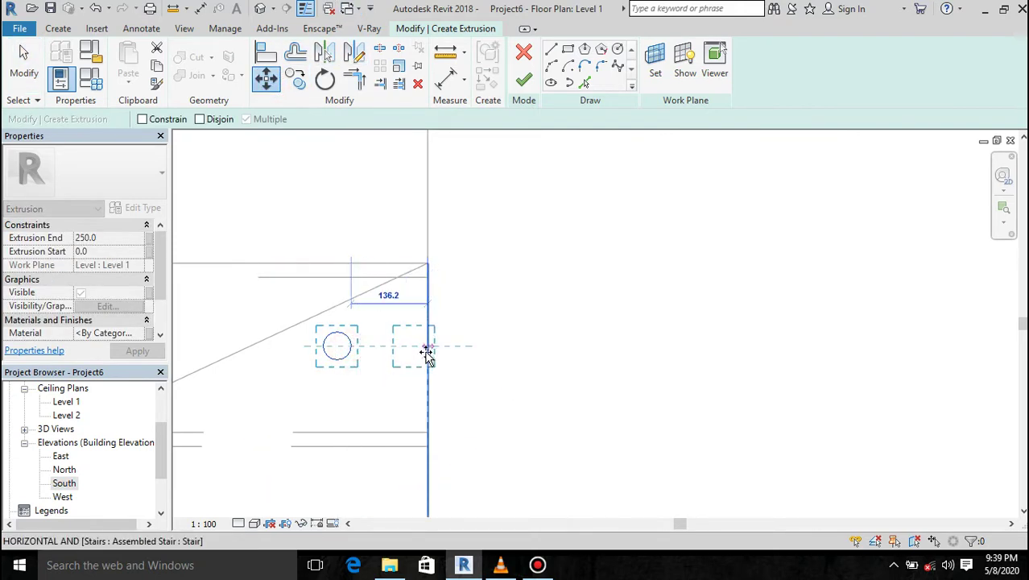
{"action": "left_click", "coordinate": [426, 351]}
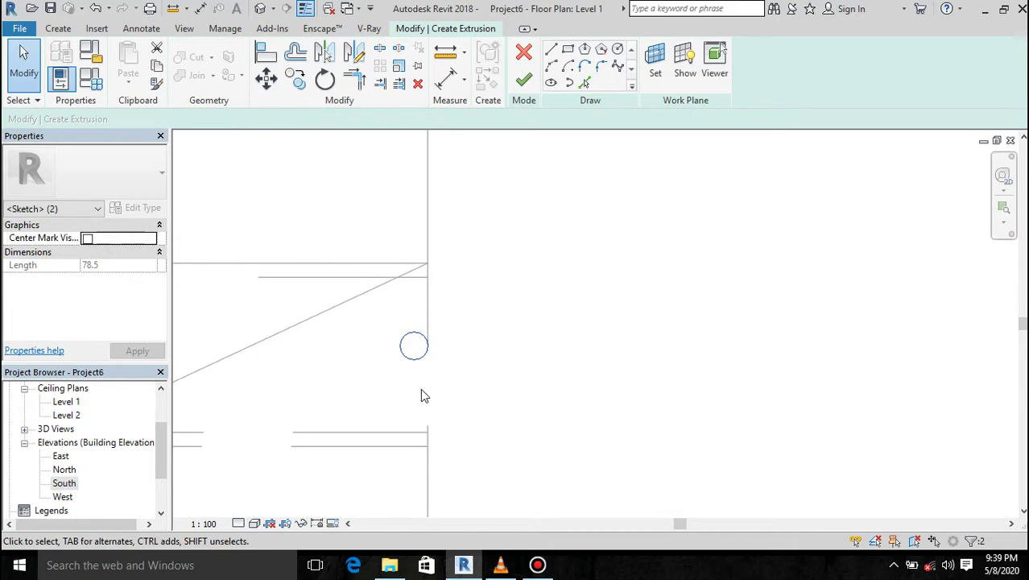
{"action": "key", "text": "Down"}
{"action": "key", "text": "Down"}
{"action": "key", "text": "Down"}
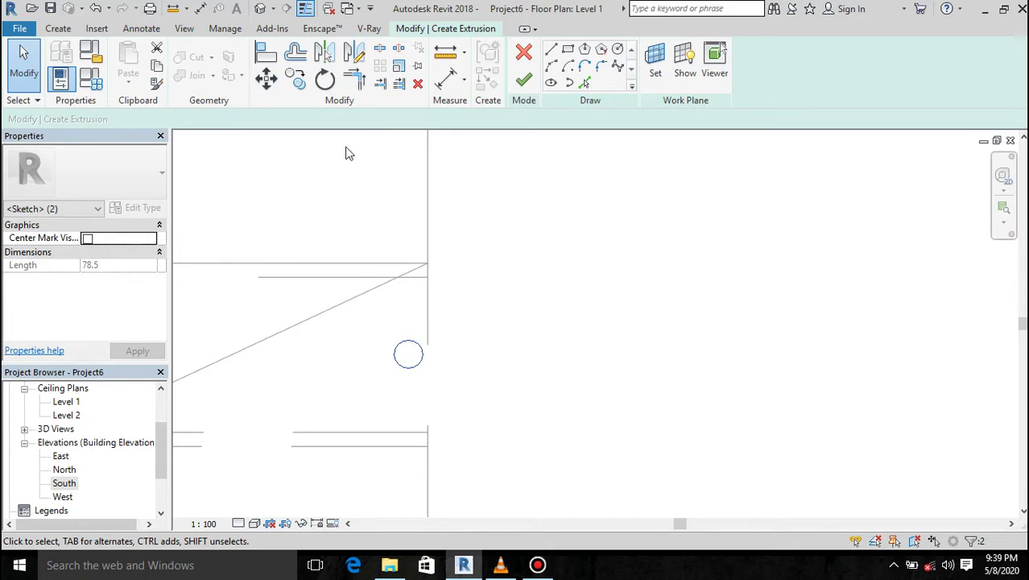
{"action": "scroll", "coordinate": [479, 264], "scroll_direction": "down", "scroll_amount": 1}
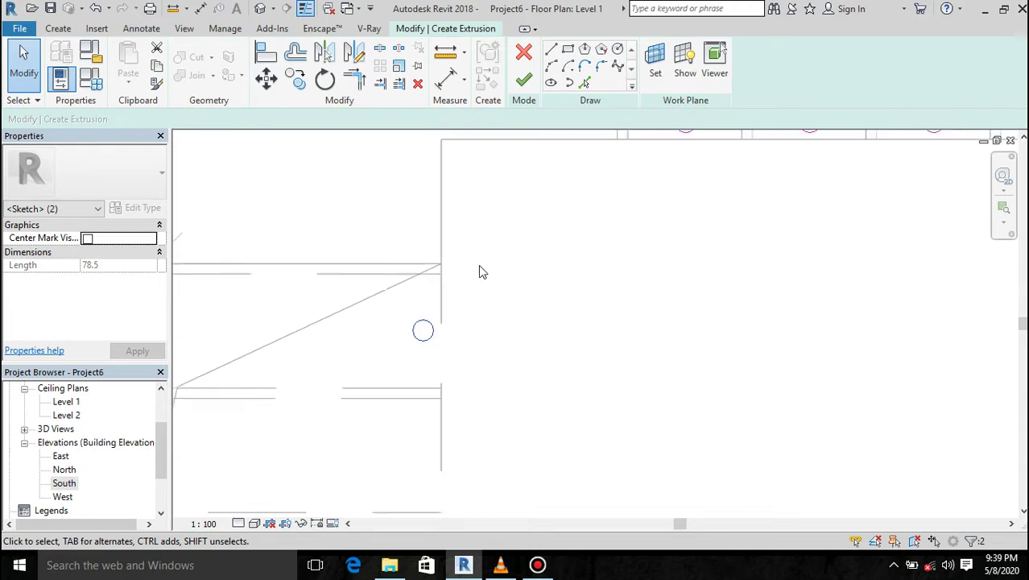
{"action": "scroll", "coordinate": [483, 266], "scroll_direction": "down", "scroll_amount": 1}
{"action": "scroll", "coordinate": [555, 189], "scroll_direction": "up", "scroll_amount": 2}
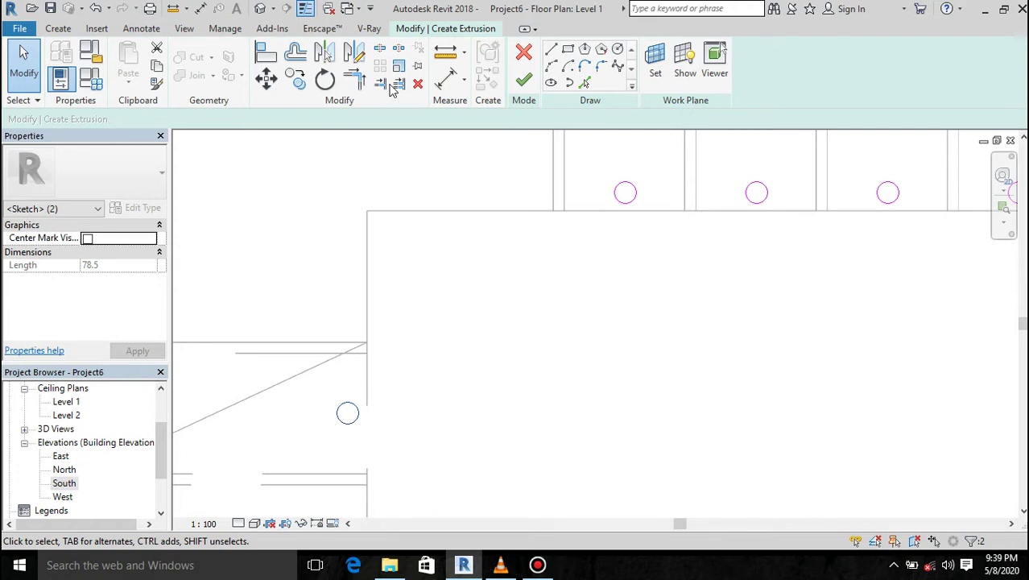
{"action": "left_click", "coordinate": [296, 78]}
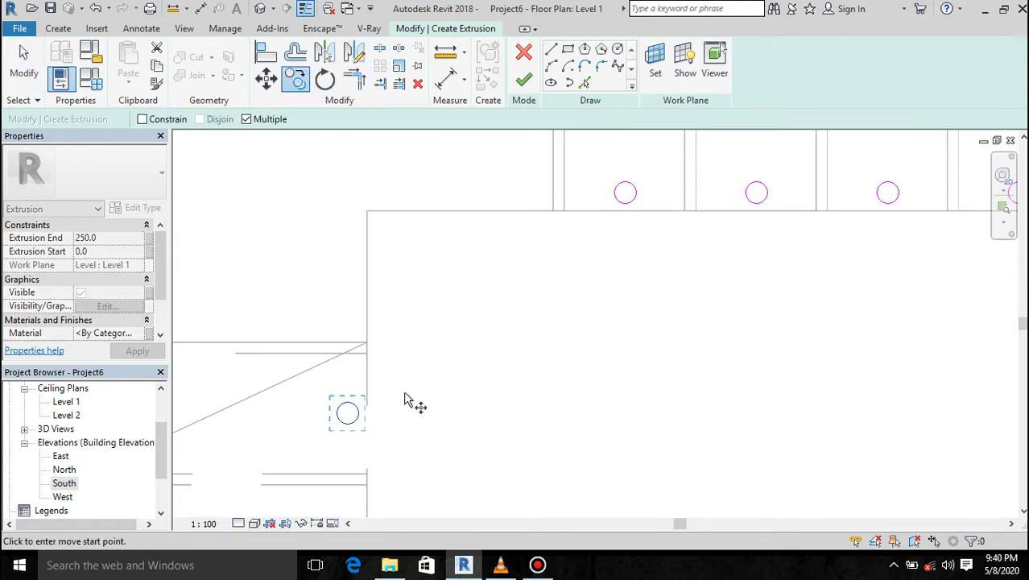
Copy the rod circle from the stair corner down the side flight, one per step
{"action": "left_click", "coordinate": [367, 342]}
{"action": "scroll", "coordinate": [398, 355], "scroll_direction": "down", "scroll_amount": 2}
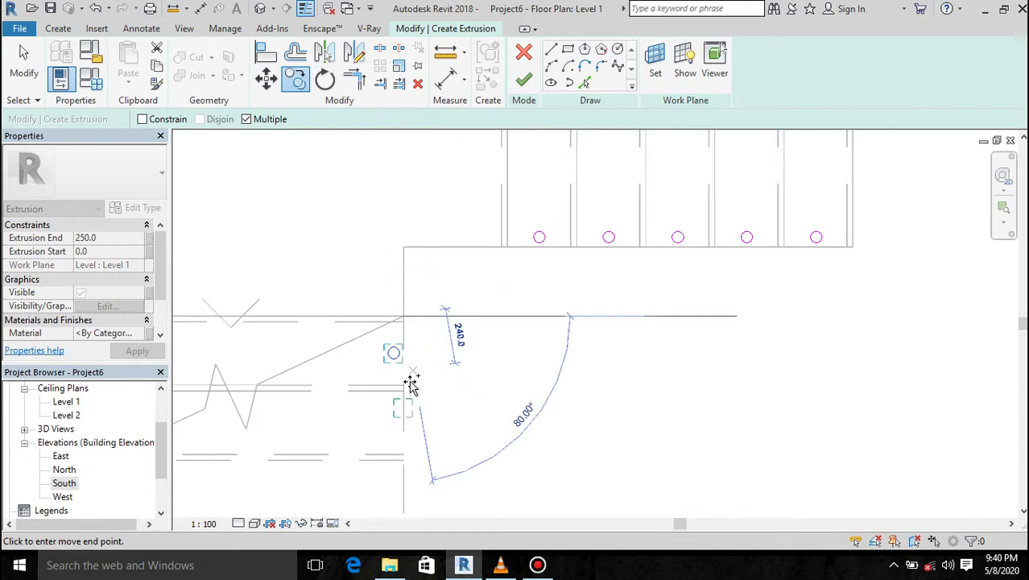
{"action": "left_click", "coordinate": [403, 453]}
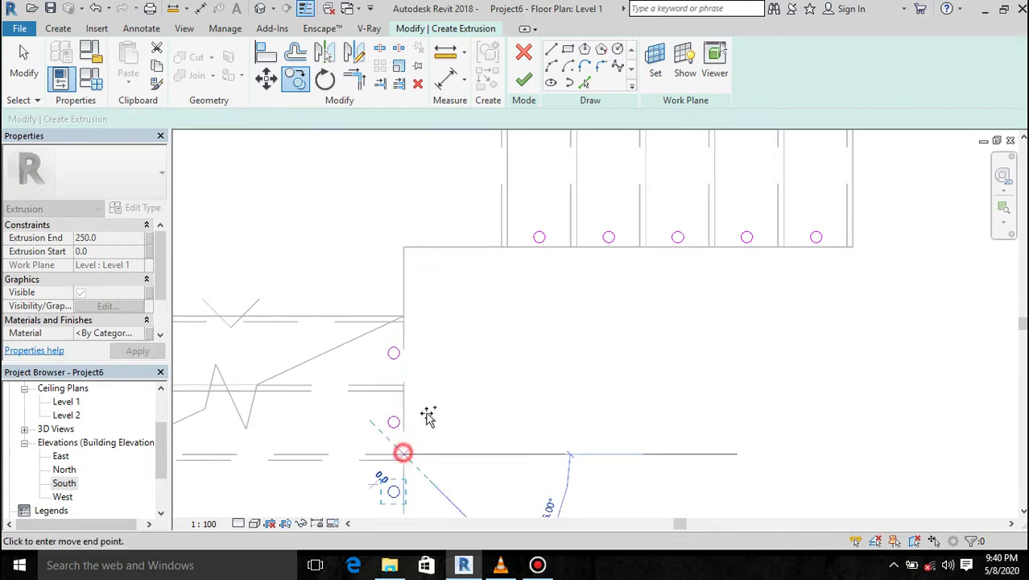
{"action": "scroll", "coordinate": [425, 431], "scroll_direction": "down", "scroll_amount": 2}
{"action": "scroll", "coordinate": [422, 443], "scroll_direction": "down", "scroll_amount": 2}
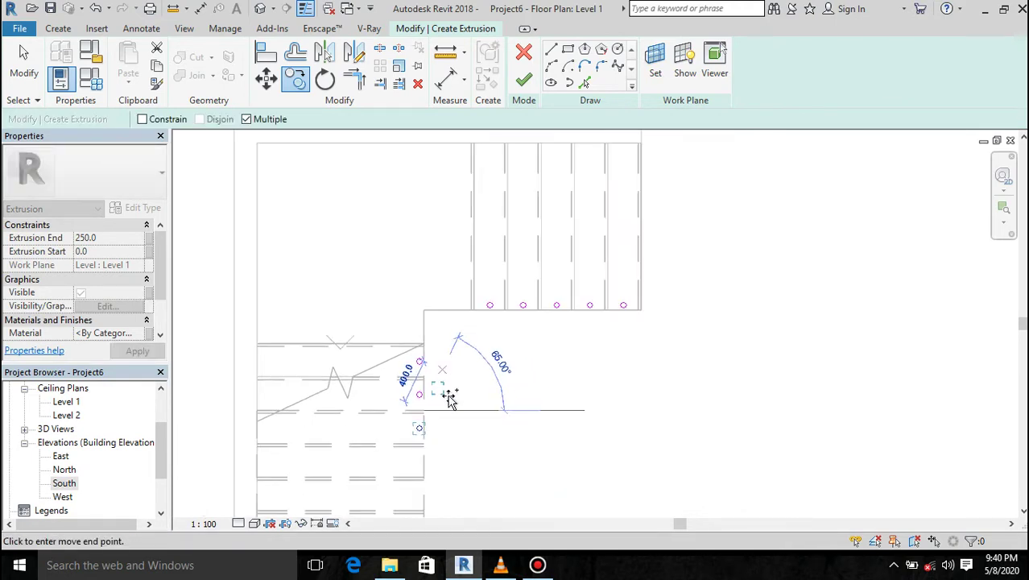
{"action": "left_click", "coordinate": [424, 444]}
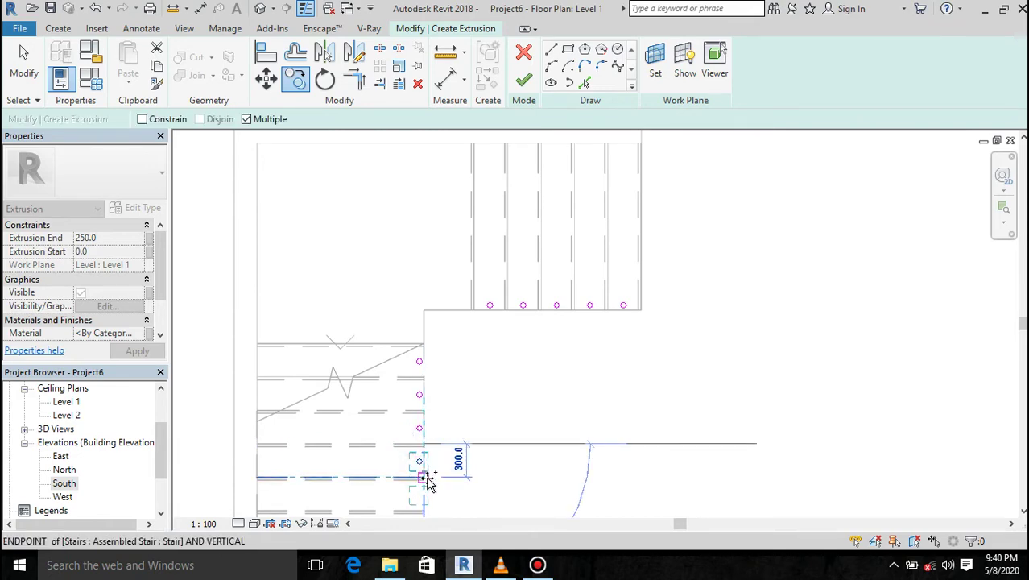
{"action": "left_click", "coordinate": [426, 477]}
{"action": "scroll", "coordinate": [471, 386], "scroll_direction": "down", "scroll_amount": 1}
{"action": "scroll", "coordinate": [466, 414], "scroll_direction": "down", "scroll_amount": 1}
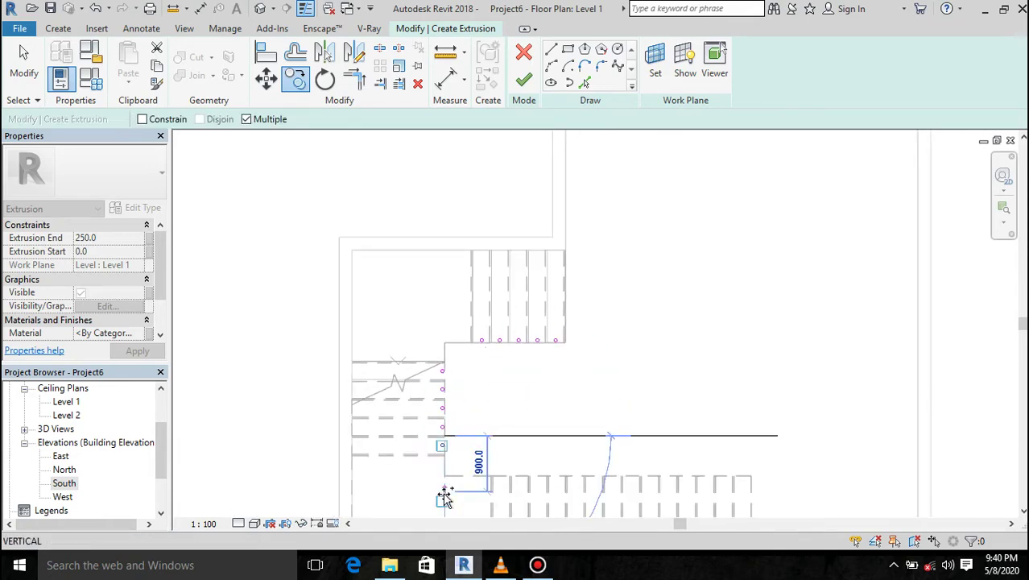
{"action": "scroll", "coordinate": [445, 493], "scroll_direction": "up", "scroll_amount": 3}
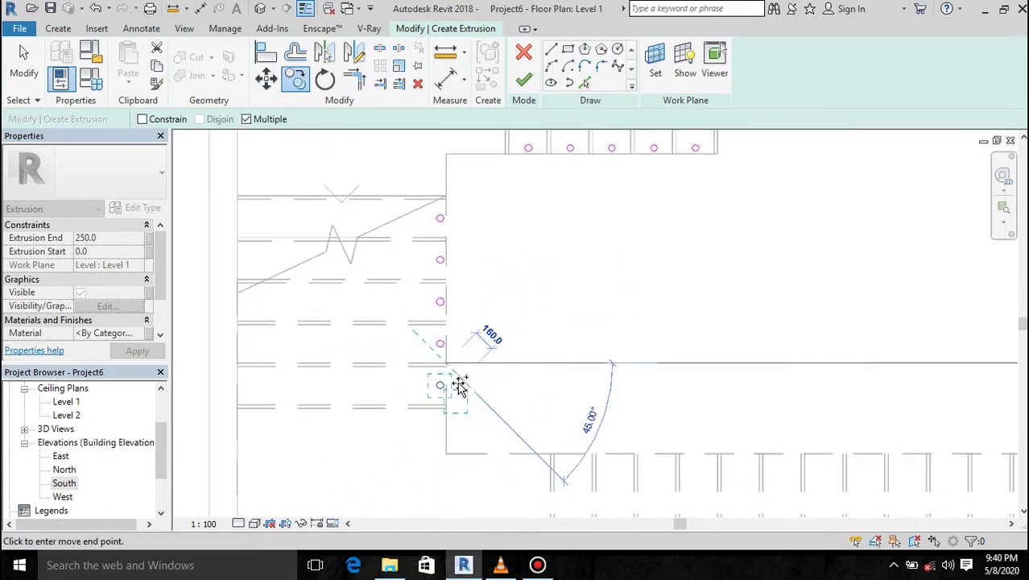
{"action": "key", "text": "Escape"}
{"action": "key", "text": "Escape"}
Window-select the five rod circles along the top row
{"action": "scroll", "coordinate": [447, 386], "scroll_direction": "up", "scroll_amount": 1}
{"action": "scroll", "coordinate": [381, 405], "scroll_direction": "up", "scroll_amount": 2}
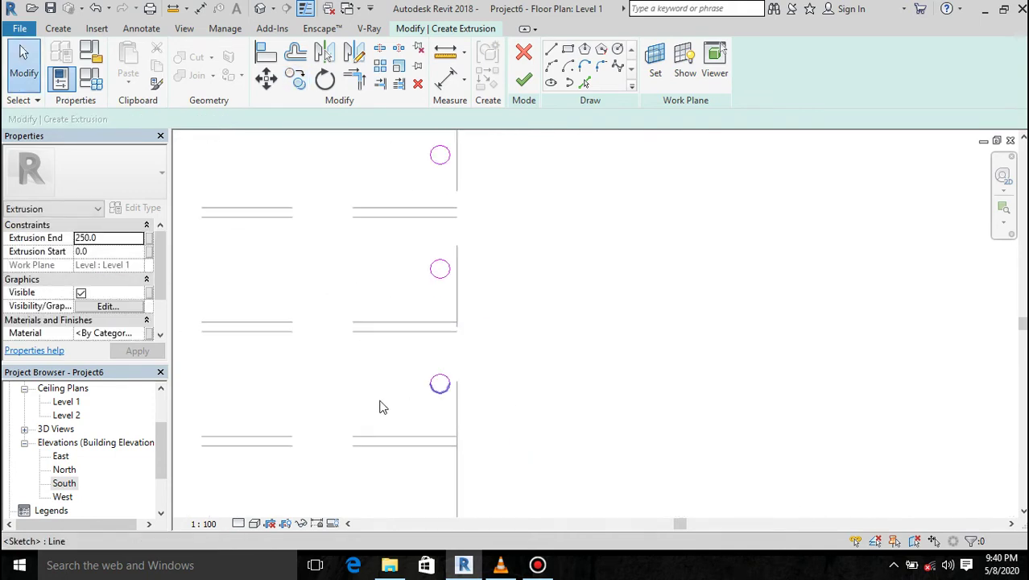
{"action": "scroll", "coordinate": [385, 404], "scroll_direction": "down", "scroll_amount": 2}
{"action": "scroll", "coordinate": [385, 403], "scroll_direction": "down", "scroll_amount": 1}
{"action": "scroll", "coordinate": [560, 162], "scroll_direction": "up", "scroll_amount": 3}
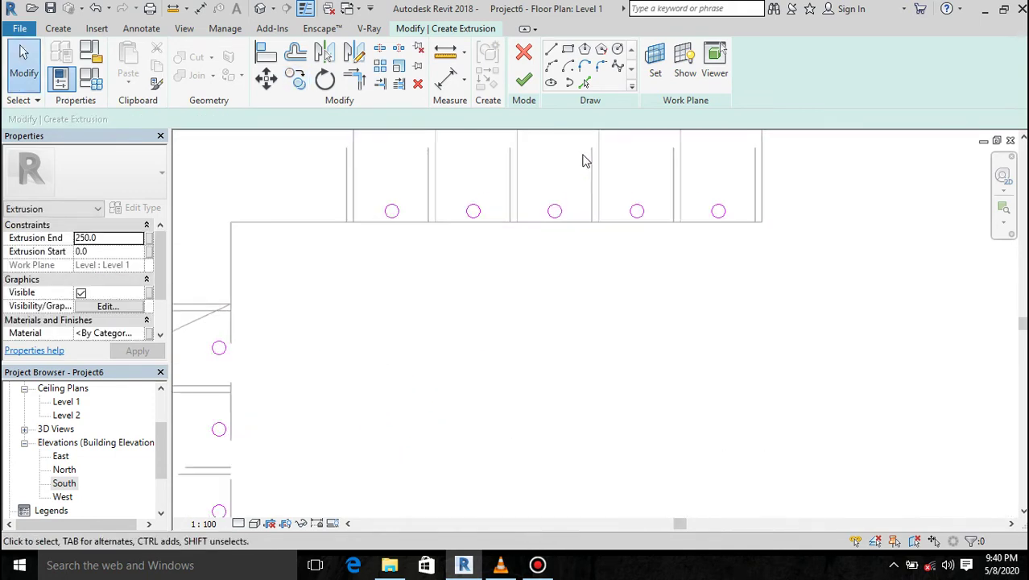
{"action": "left_click_drag", "start_coordinate": [730, 181], "coordinate": [348, 223]}
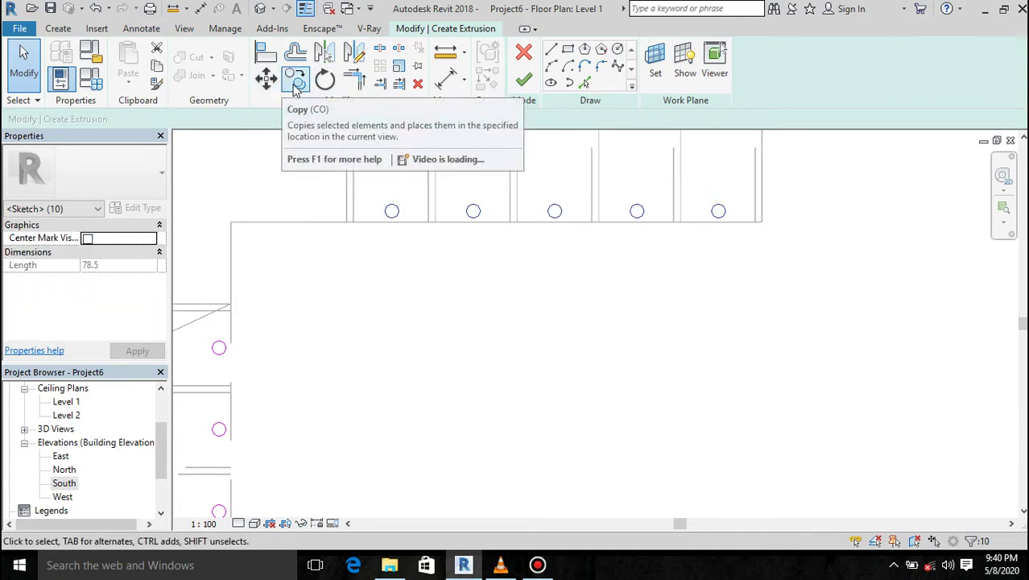
{"action": "mouse_move", "coordinate": [296, 78]}
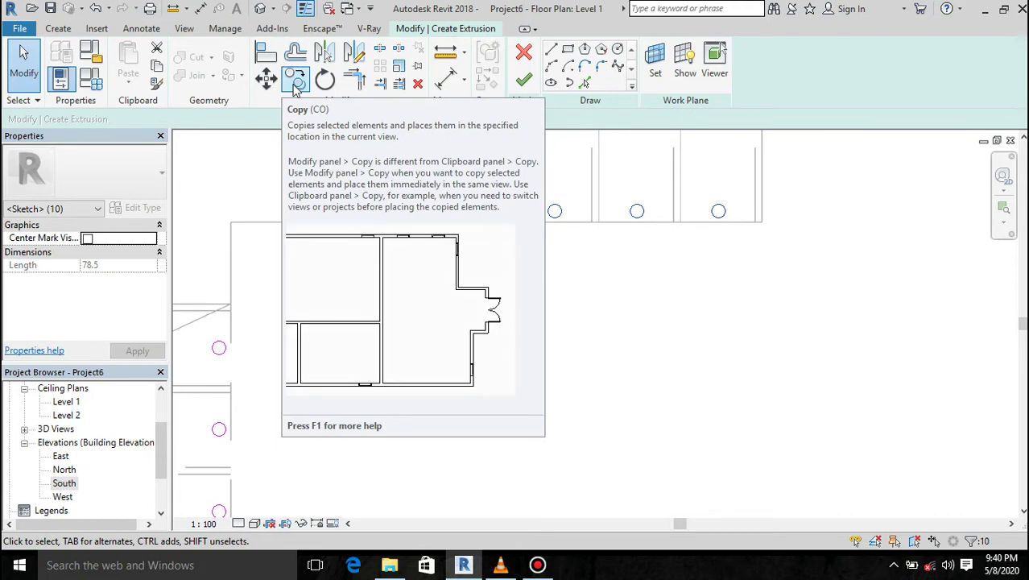
Mirror the five selected rod circles across a horizontal axis from the wall midpoint
{"action": "scroll", "coordinate": [476, 259], "scroll_direction": "down", "scroll_amount": 1}
{"action": "scroll", "coordinate": [475, 259], "scroll_direction": "down", "scroll_amount": 2}
{"action": "scroll", "coordinate": [477, 259], "scroll_direction": "down", "scroll_amount": 2}
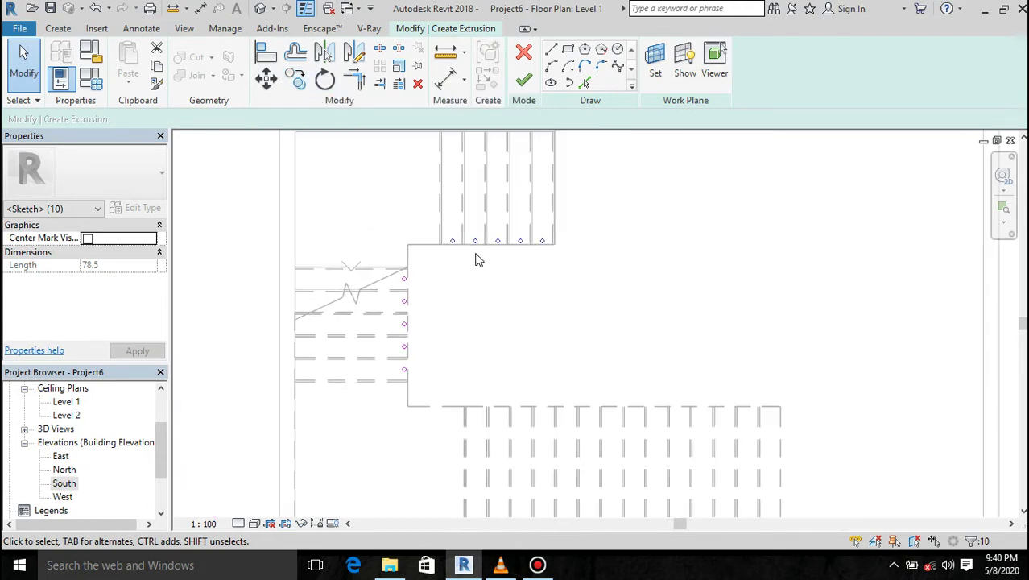
{"action": "left_click", "coordinate": [355, 53]}
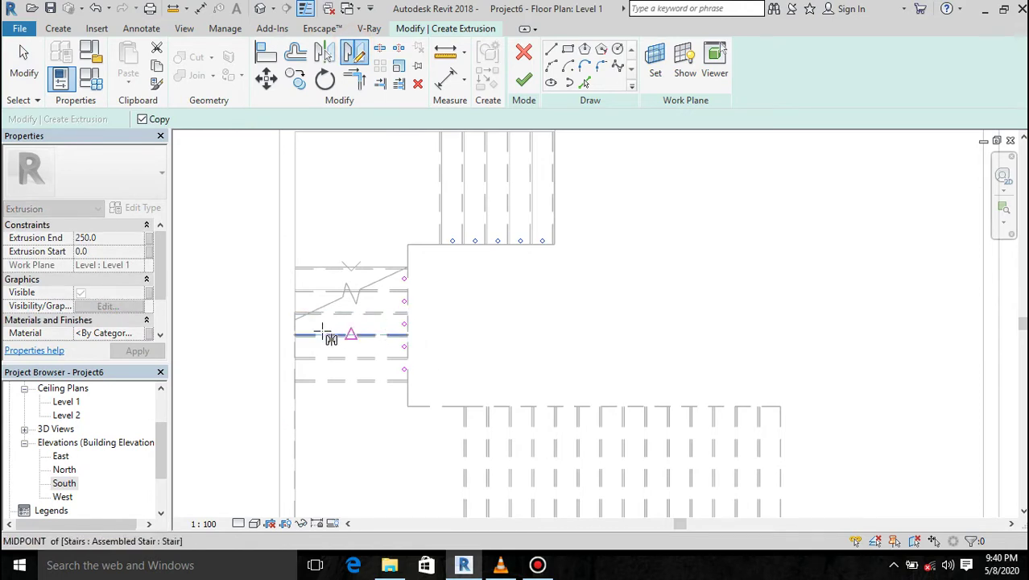
{"action": "scroll", "coordinate": [415, 302], "scroll_direction": "down", "scroll_amount": 1}
{"action": "scroll", "coordinate": [415, 302], "scroll_direction": "down", "scroll_amount": 1}
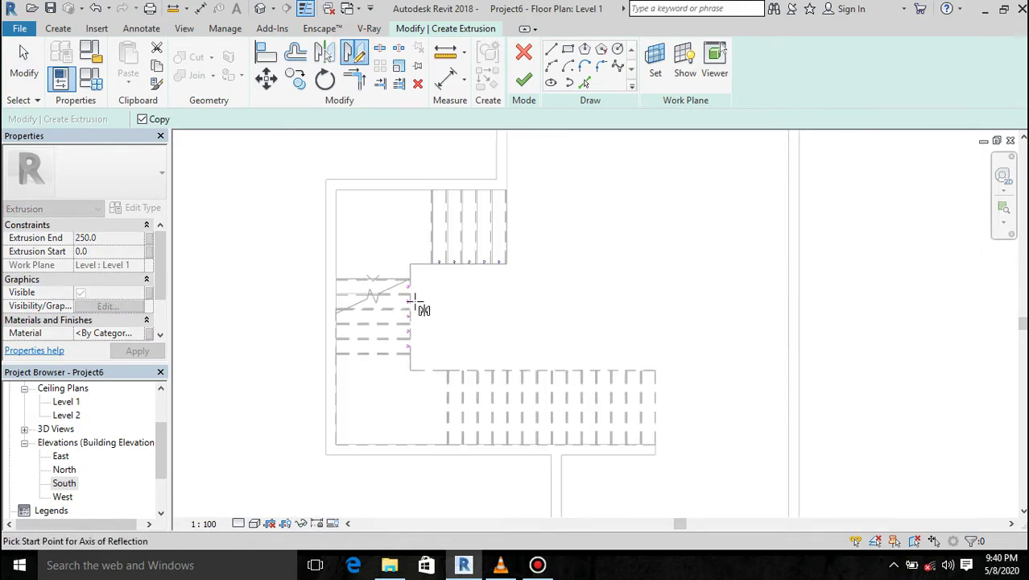
{"action": "scroll", "coordinate": [416, 302], "scroll_direction": "down", "scroll_amount": 1}
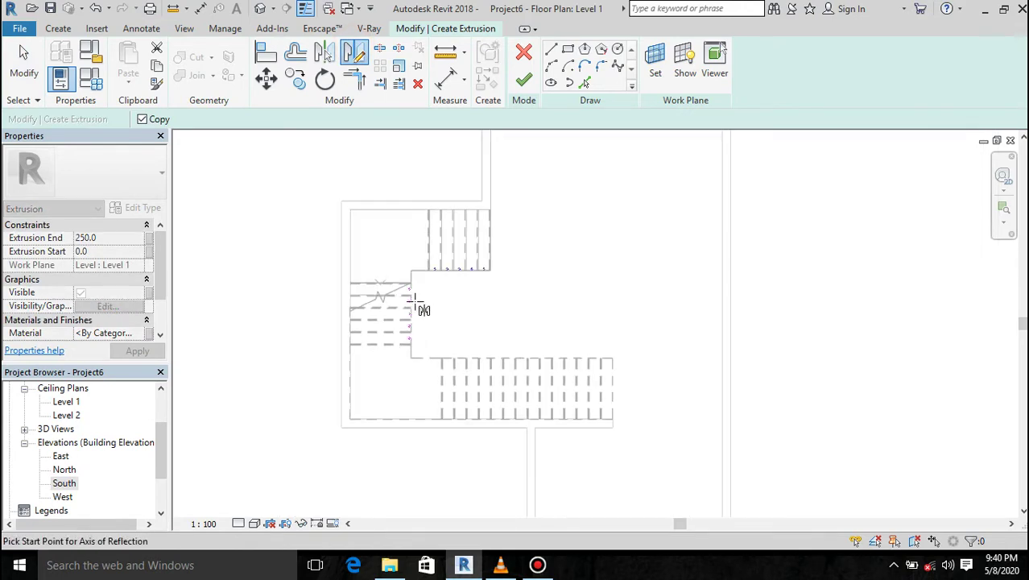
{"action": "left_click", "coordinate": [342, 316]}
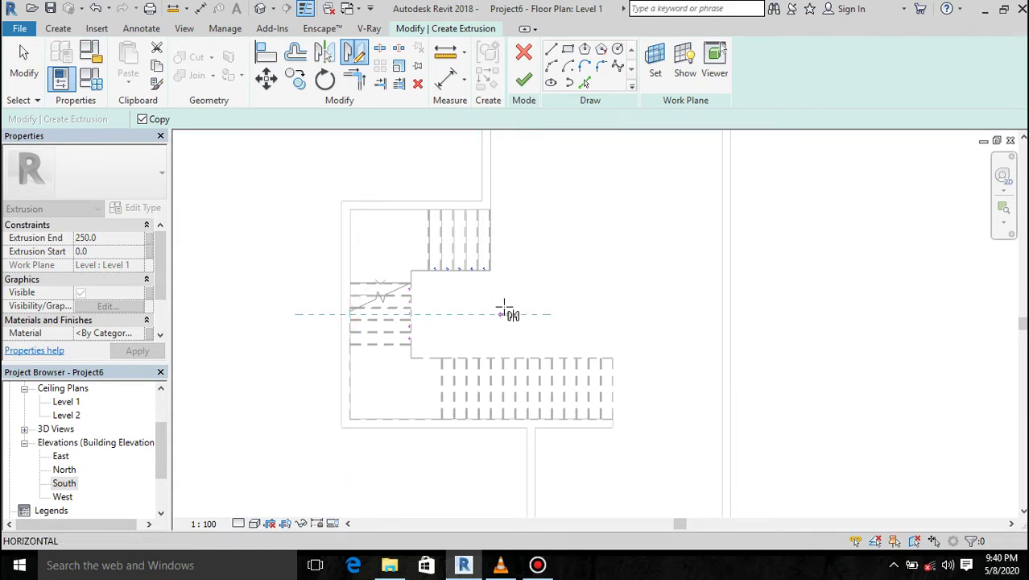
{"action": "left_click", "coordinate": [504, 311]}
{"action": "scroll", "coordinate": [526, 368], "scroll_direction": "up", "scroll_amount": 2}
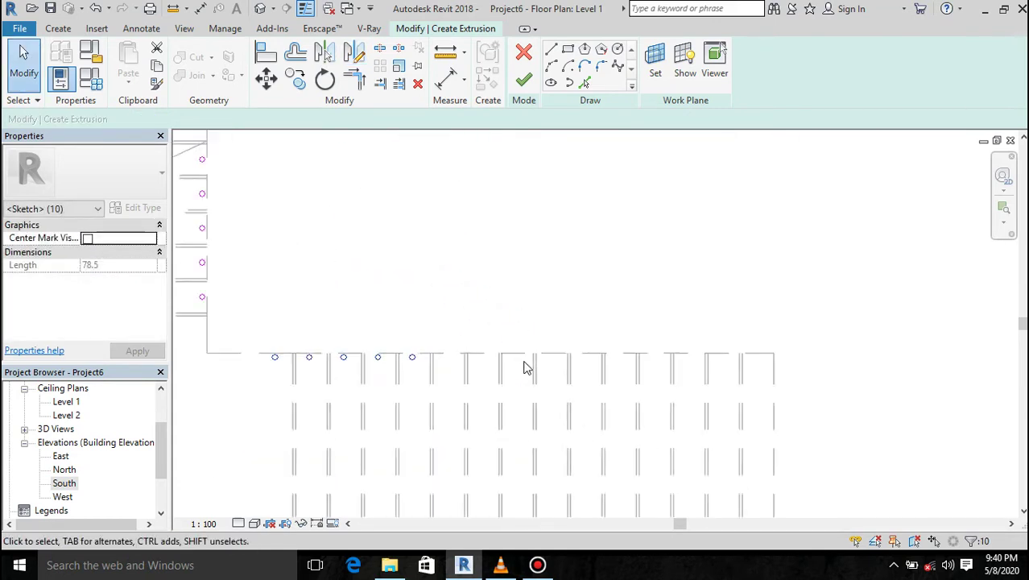
{"action": "scroll", "coordinate": [312, 422], "scroll_direction": "up", "scroll_amount": 1}
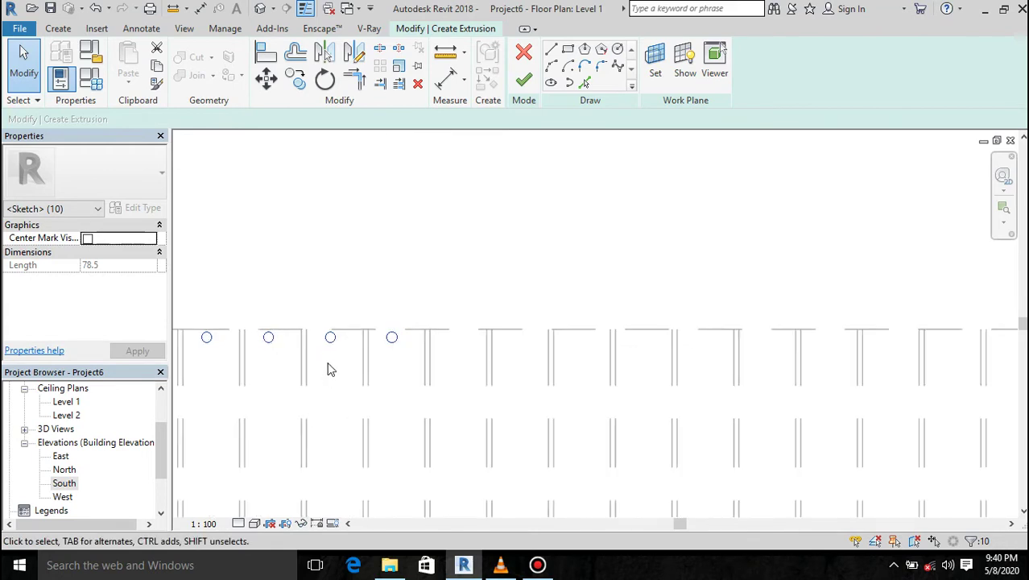
{"action": "scroll", "coordinate": [340, 371], "scroll_direction": "up", "scroll_amount": 2}
{"action": "scroll", "coordinate": [449, 313], "scroll_direction": "down", "scroll_amount": 3}
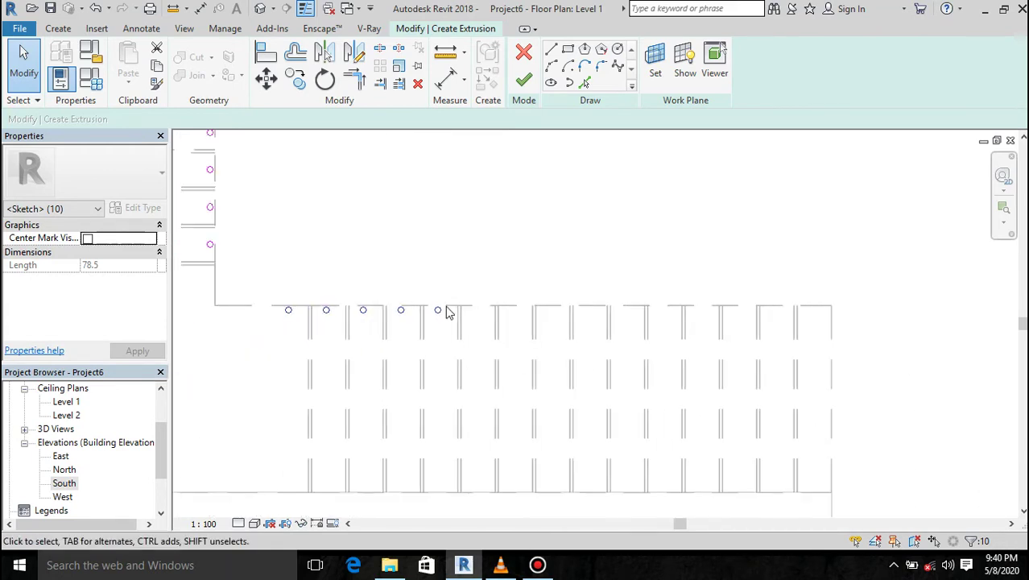
{"action": "scroll", "coordinate": [280, 290], "scroll_direction": "up", "scroll_amount": 1}
{"action": "scroll", "coordinate": [302, 304], "scroll_direction": "up", "scroll_amount": 1}
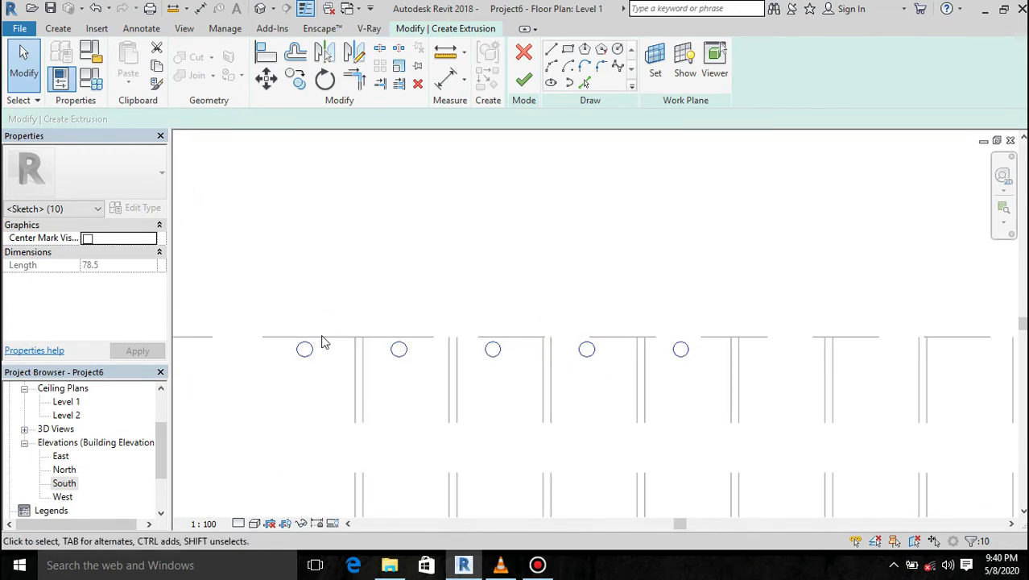
Delete a stray circle and copy four circles at 1200 mm steps along the lower flight
{"action": "key", "text": "Delete"}
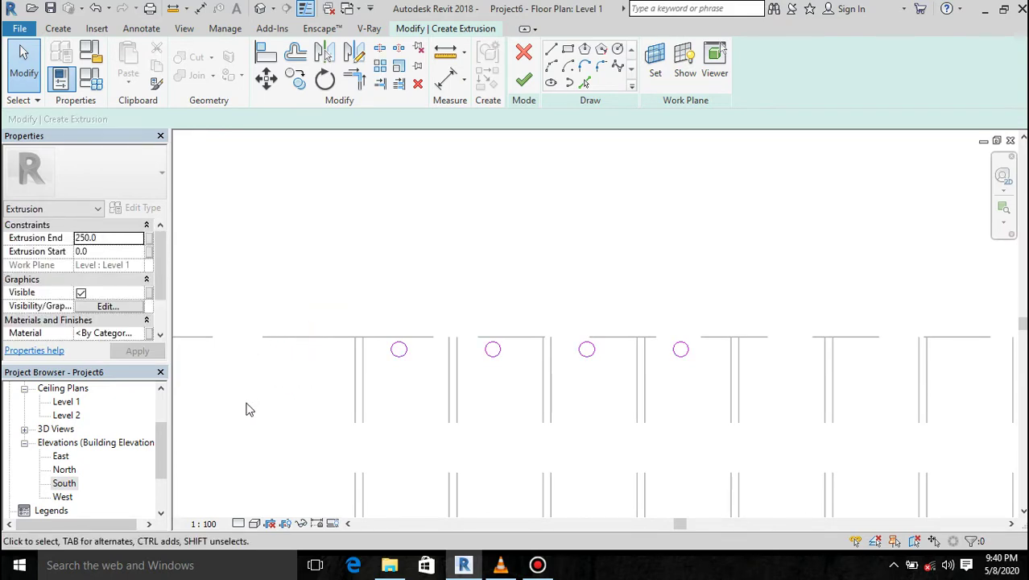
{"action": "left_click_drag", "start_coordinate": [741, 315], "coordinate": [268, 426]}
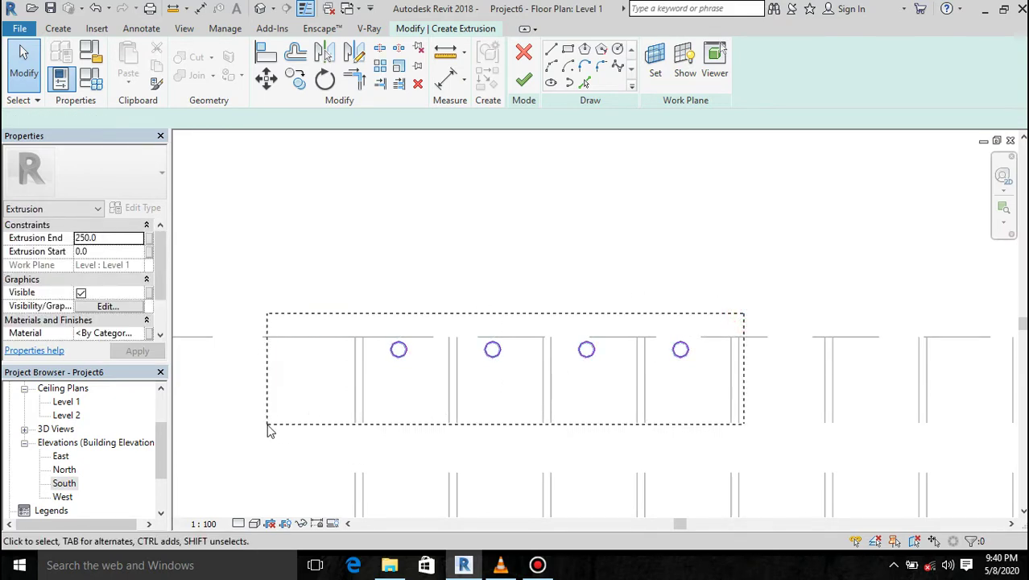
{"action": "left_click", "coordinate": [295, 81]}
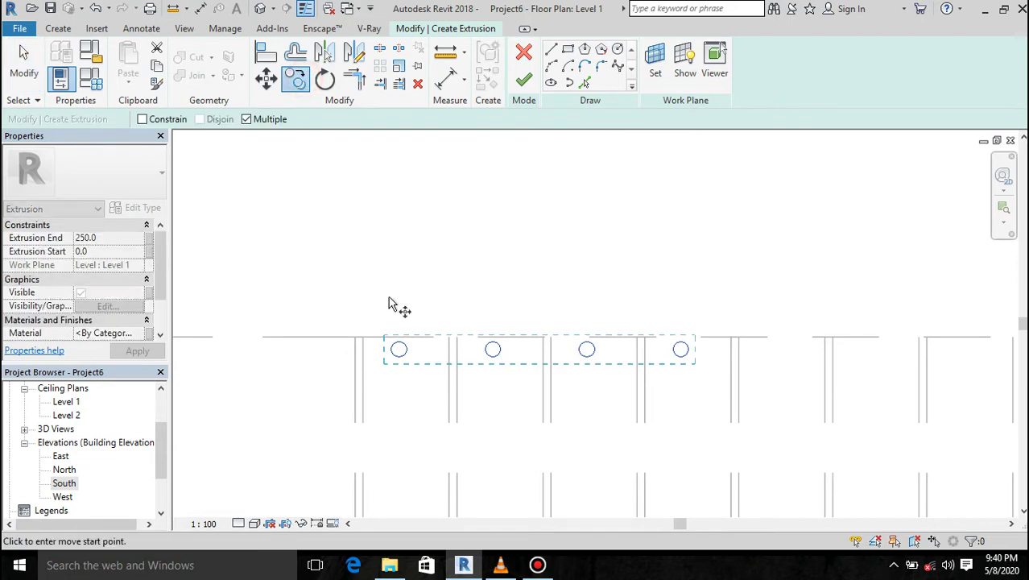
{"action": "left_click", "coordinate": [355, 336]}
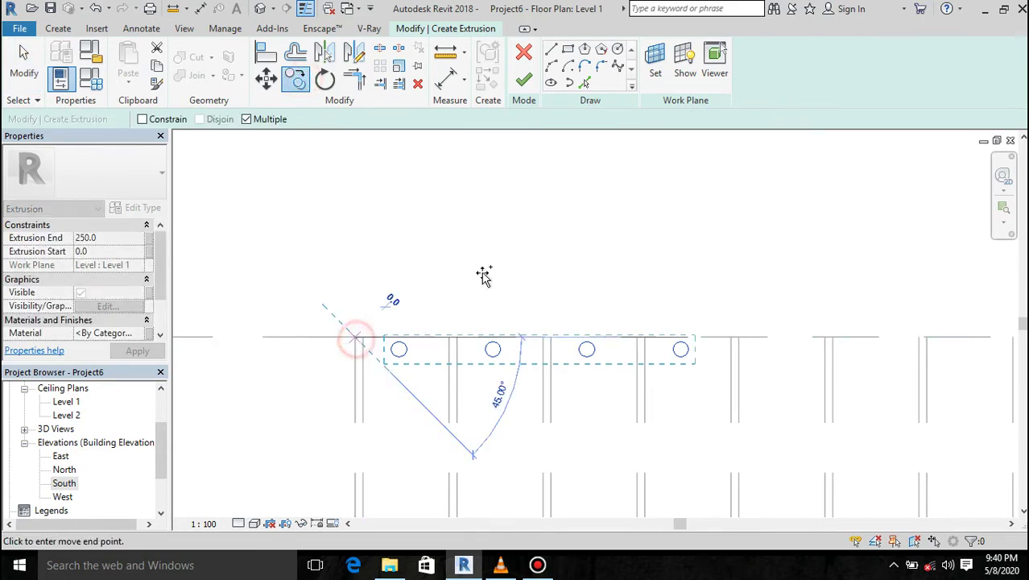
{"action": "left_click", "coordinate": [729, 337]}
{"action": "scroll", "coordinate": [728, 338], "scroll_direction": "down", "scroll_amount": 3}
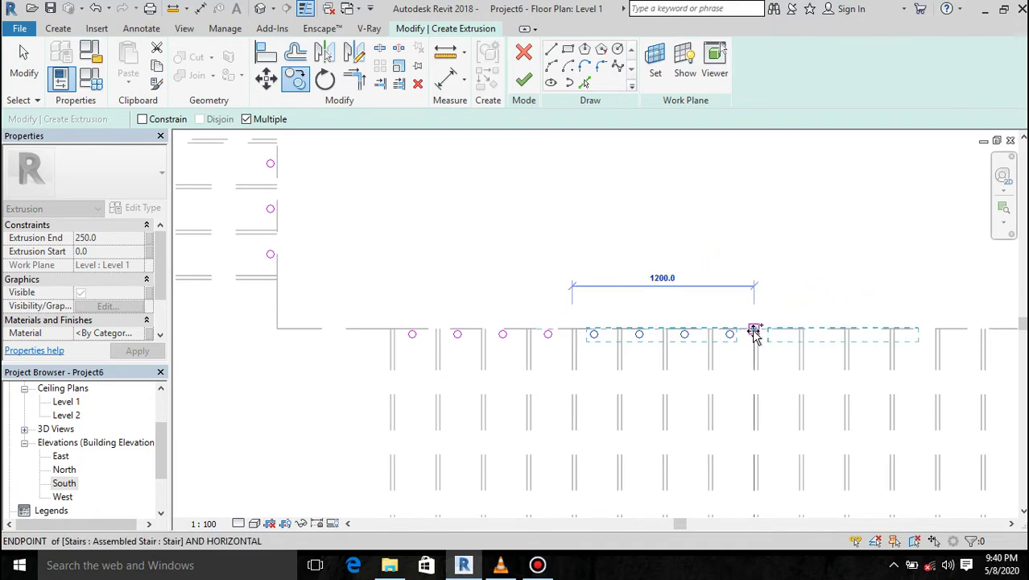
{"action": "left_click", "coordinate": [753, 332]}
Place a final circle copy, then delete the two extra circles past the flight's end
{"action": "scroll", "coordinate": [593, 260], "scroll_direction": "down", "scroll_amount": 2}
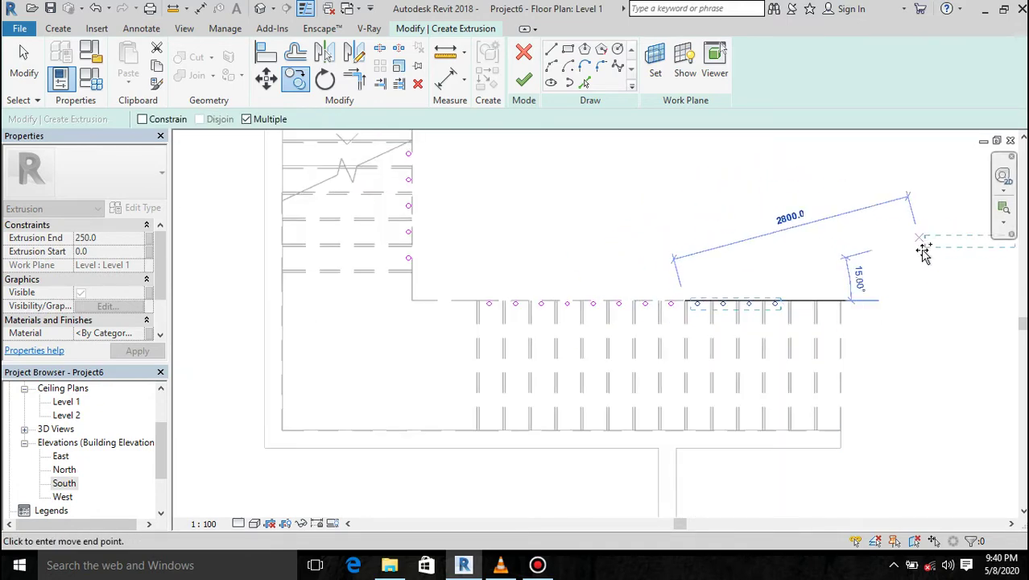
{"action": "scroll", "coordinate": [924, 248], "scroll_direction": "up", "scroll_amount": 2}
{"action": "scroll", "coordinate": [920, 254], "scroll_direction": "up", "scroll_amount": 2}
{"action": "scroll", "coordinate": [504, 407], "scroll_direction": "up", "scroll_amount": 1}
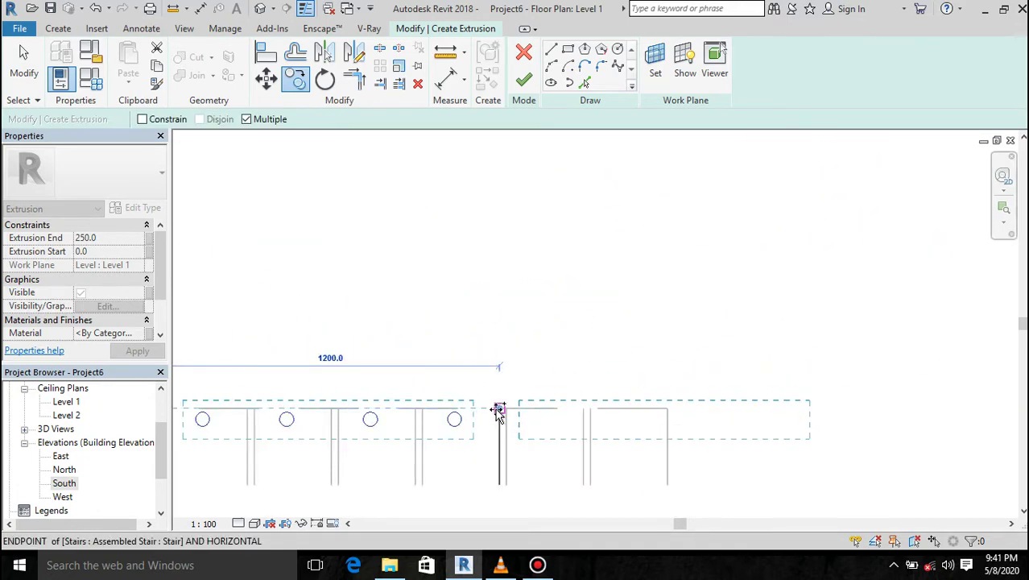
{"action": "left_click", "coordinate": [499, 412]}
{"action": "key", "text": "Escape"}
{"action": "key", "text": "Escape"}
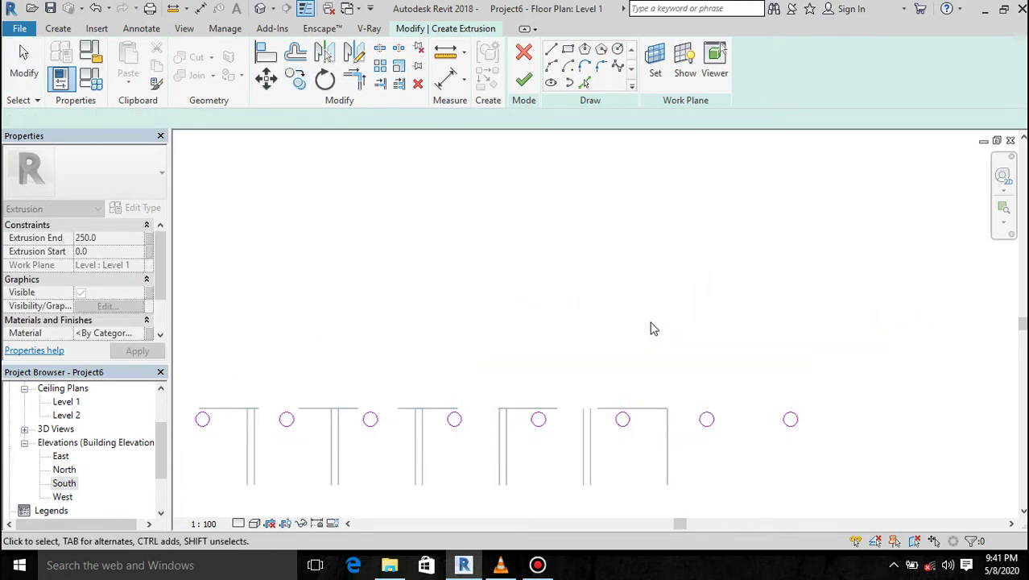
{"action": "left_click_drag", "start_coordinate": [854, 370], "coordinate": [687, 443]}
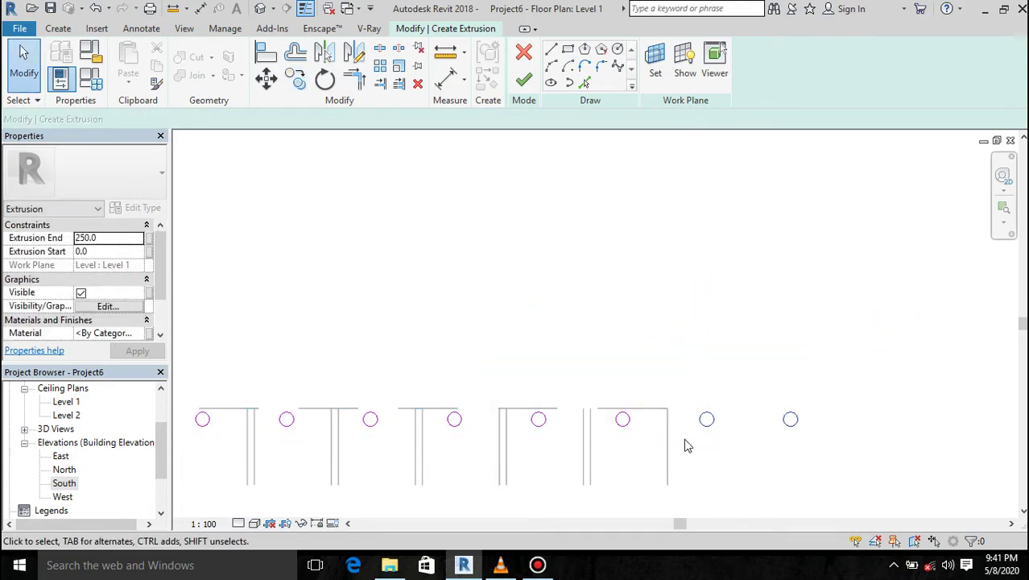
{"action": "key", "text": "Delete"}
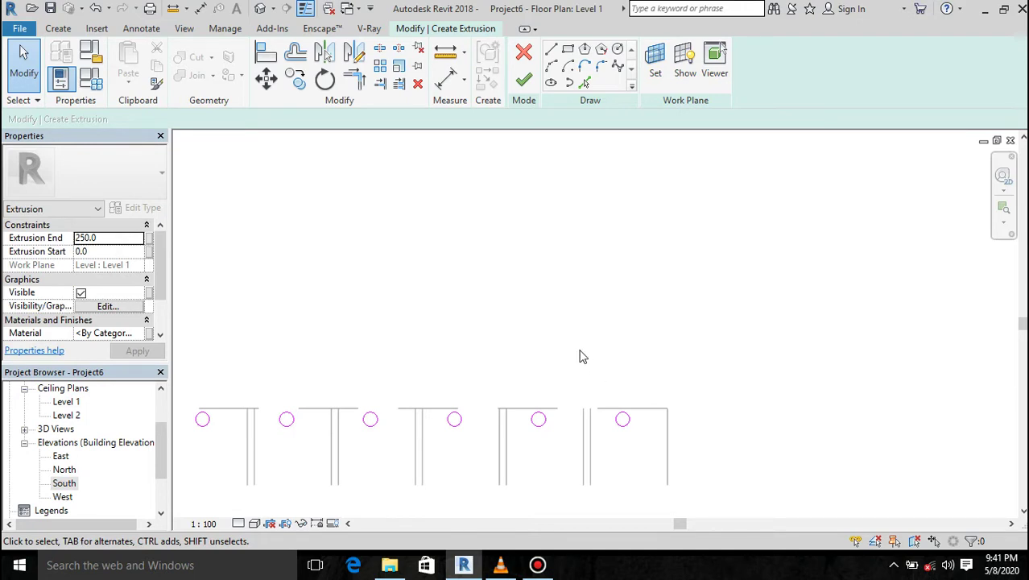
Set Extrusion End to 4000 and finish the sketch so the circles become rods
{"action": "left_click", "coordinate": [113, 238]}
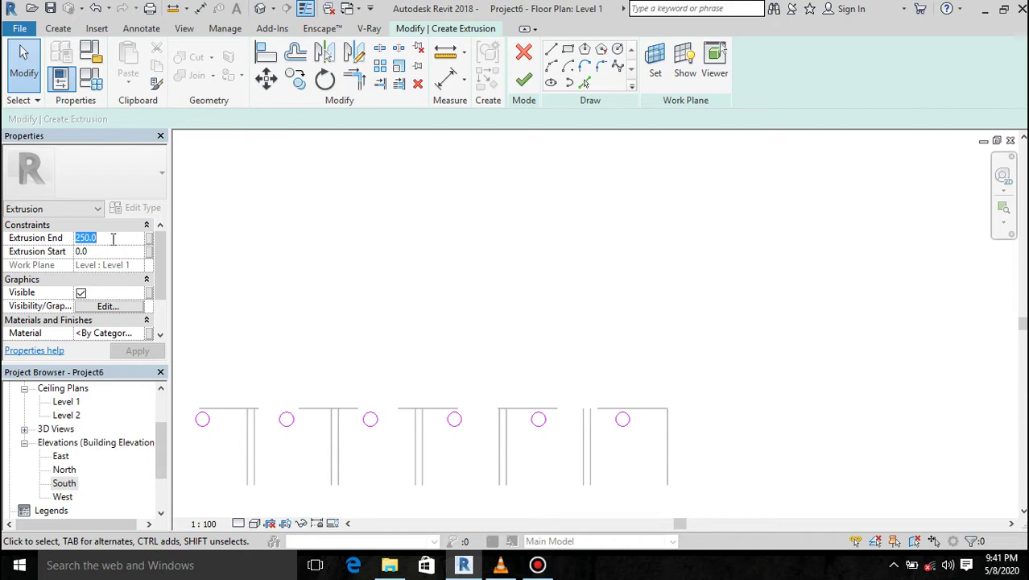
{"action": "type", "text": "4000"}
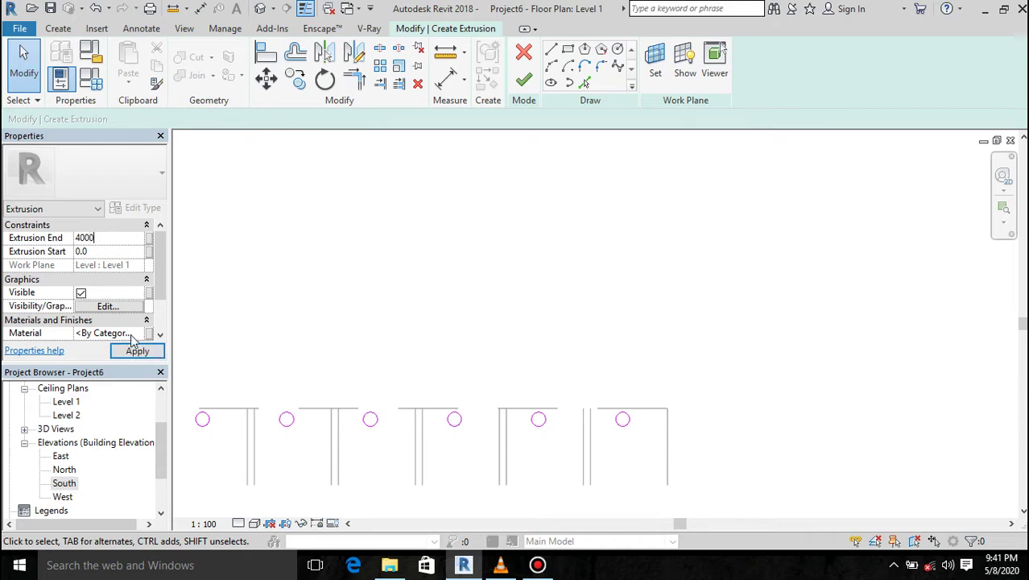
{"action": "left_click", "coordinate": [135, 352]}
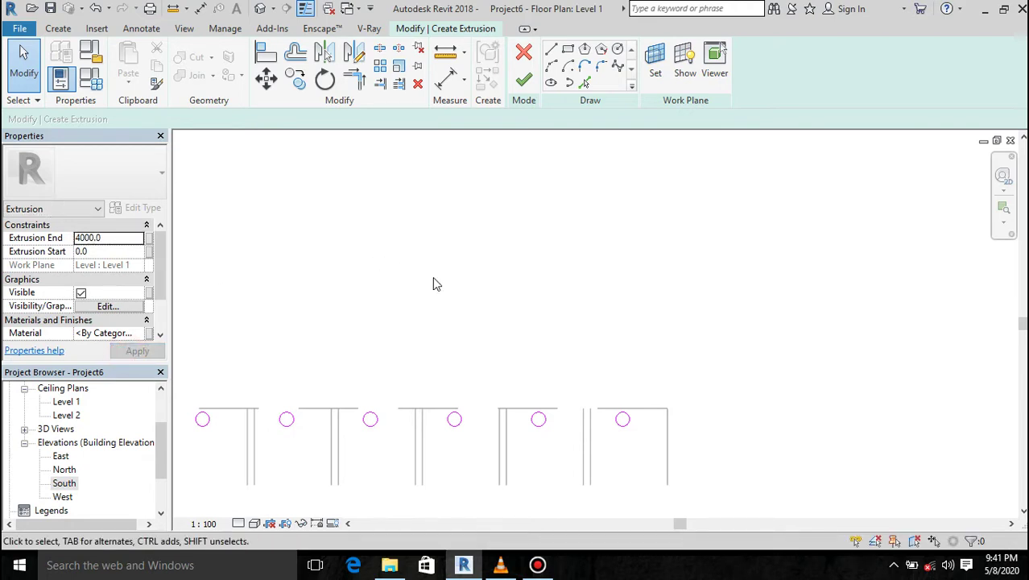
{"action": "scroll", "coordinate": [436, 284], "scroll_direction": "down", "scroll_amount": 5}
{"action": "left_click", "coordinate": [524, 81]}
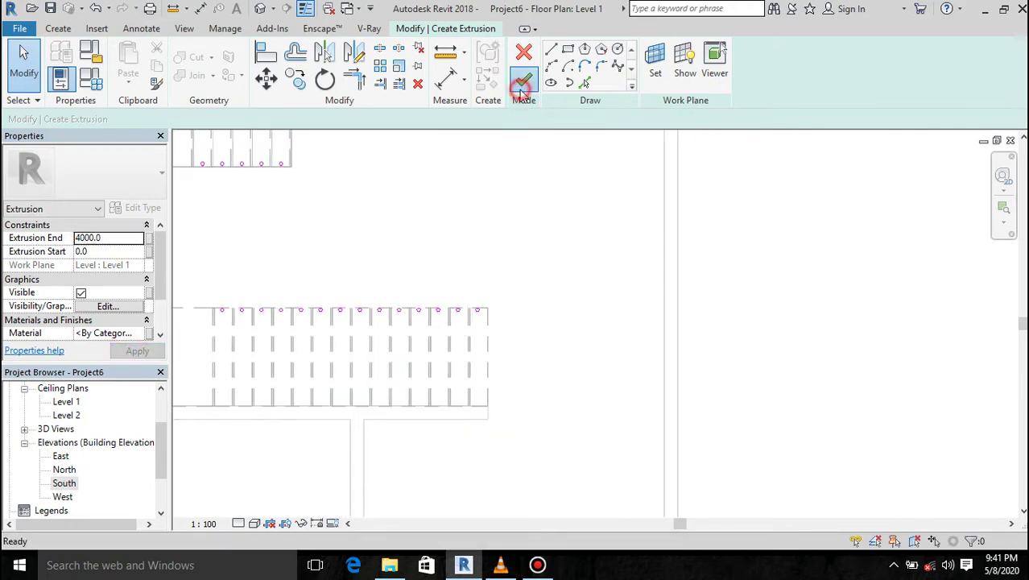
{"action": "scroll", "coordinate": [552, 344], "scroll_direction": "down", "scroll_amount": 2}
{"action": "scroll", "coordinate": [552, 344], "scroll_direction": "down", "scroll_amount": 2}
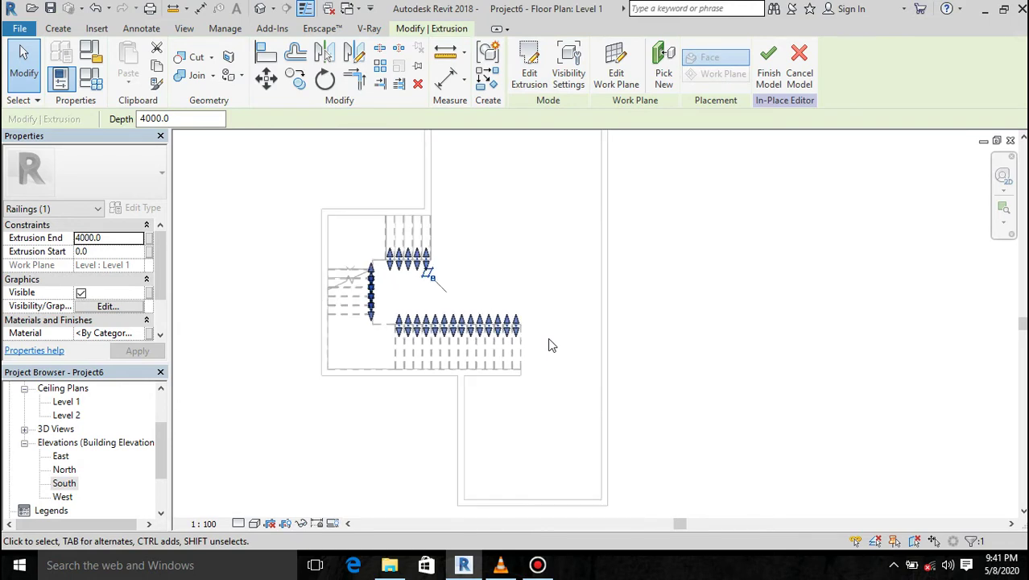
{"action": "left_click", "coordinate": [274, 11]}
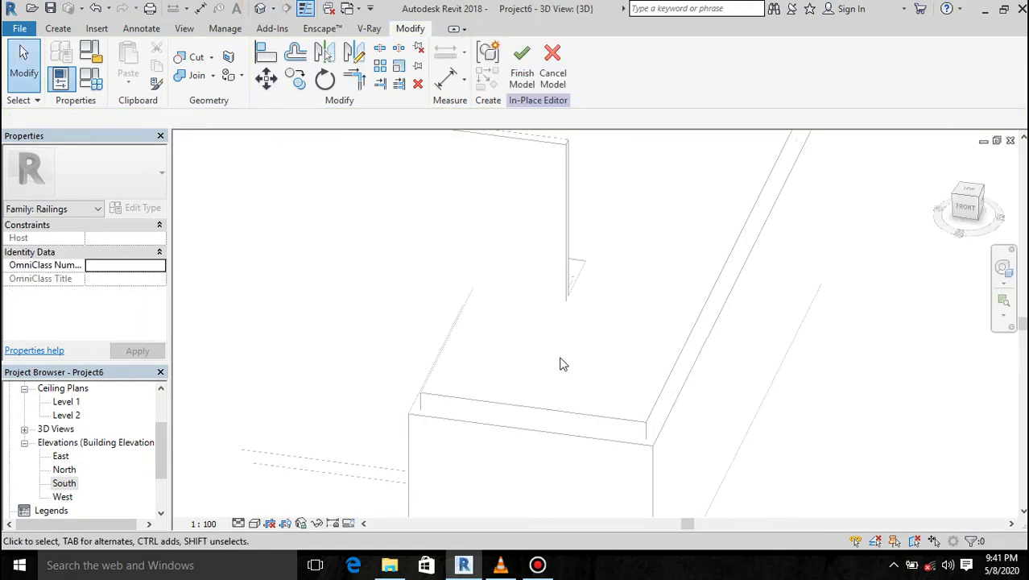
Zoom out of the 3D view and reopen the Level 1 floor plan
{"action": "scroll", "coordinate": [562, 364], "scroll_direction": "down", "scroll_amount": 3}
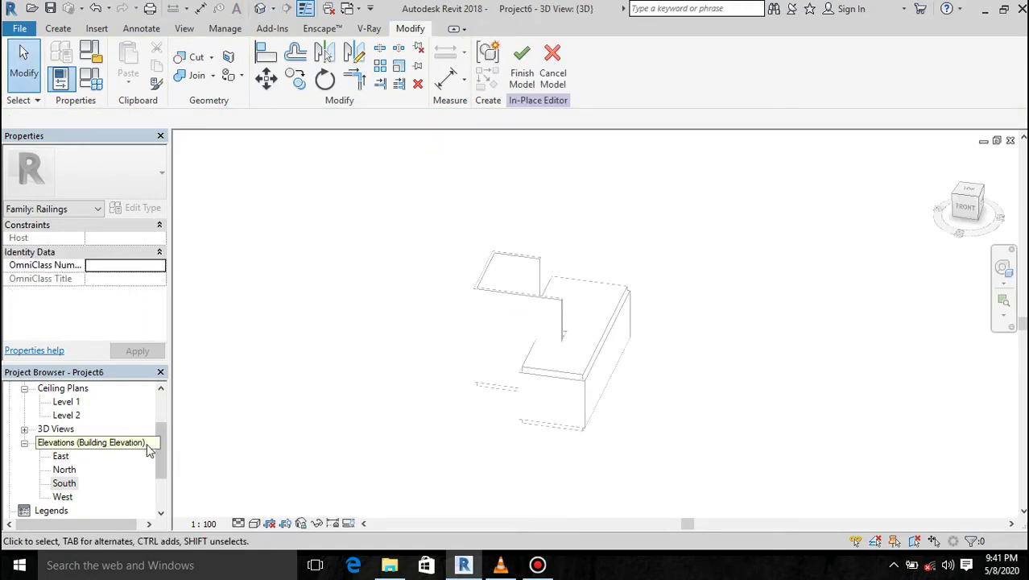
{"action": "left_click_drag", "start_coordinate": [159, 445], "coordinate": [138, 406]}
{"action": "left_click", "coordinate": [54, 415]}
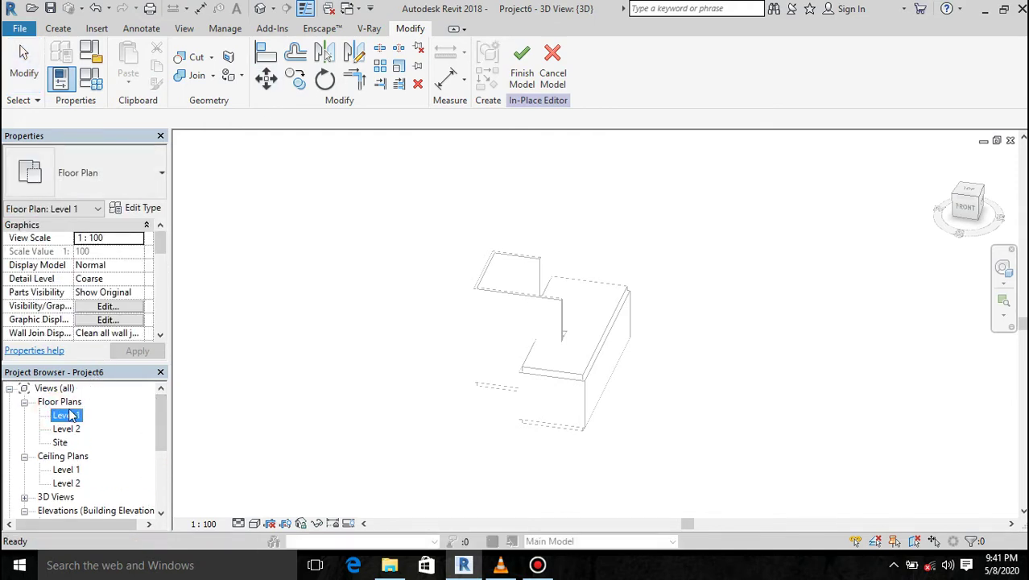
{"action": "double_click", "coordinate": [70, 415]}
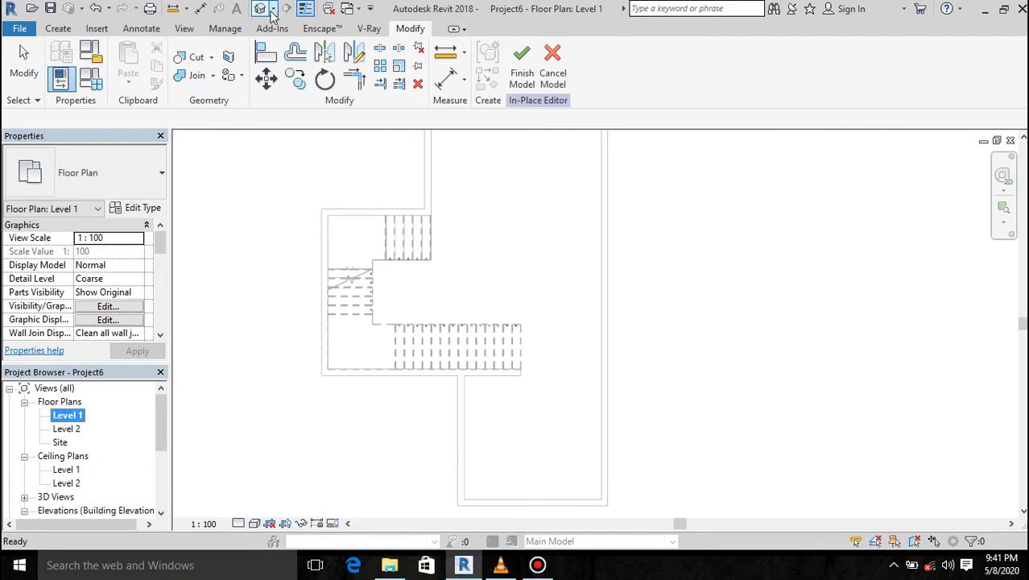
Place a camera in the plan to create perspective 3D View 1 of the stair rods, widening its crop
{"action": "left_click", "coordinate": [272, 10]}
{"action": "left_click", "coordinate": [274, 44]}
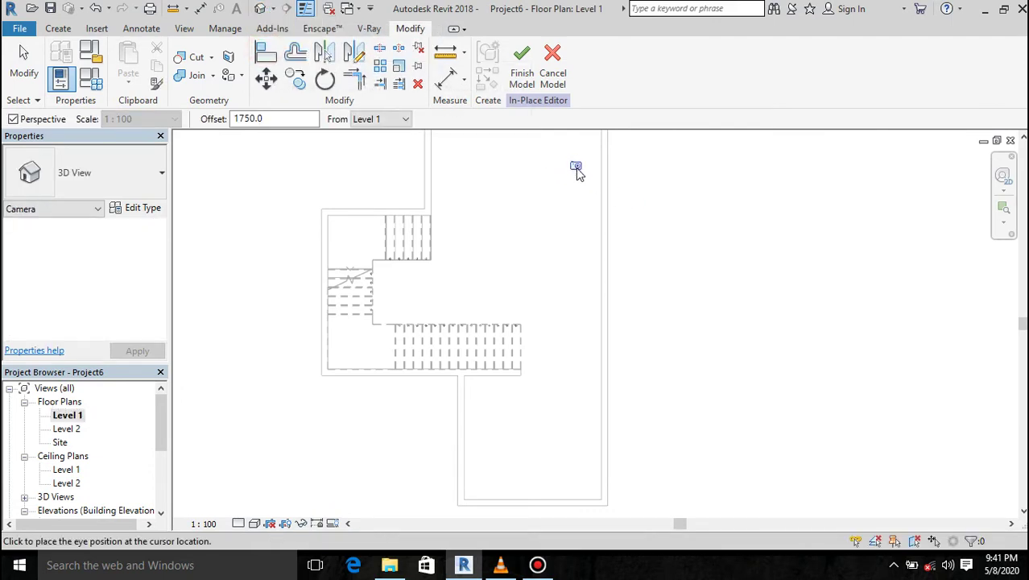
{"action": "left_click", "coordinate": [584, 239]}
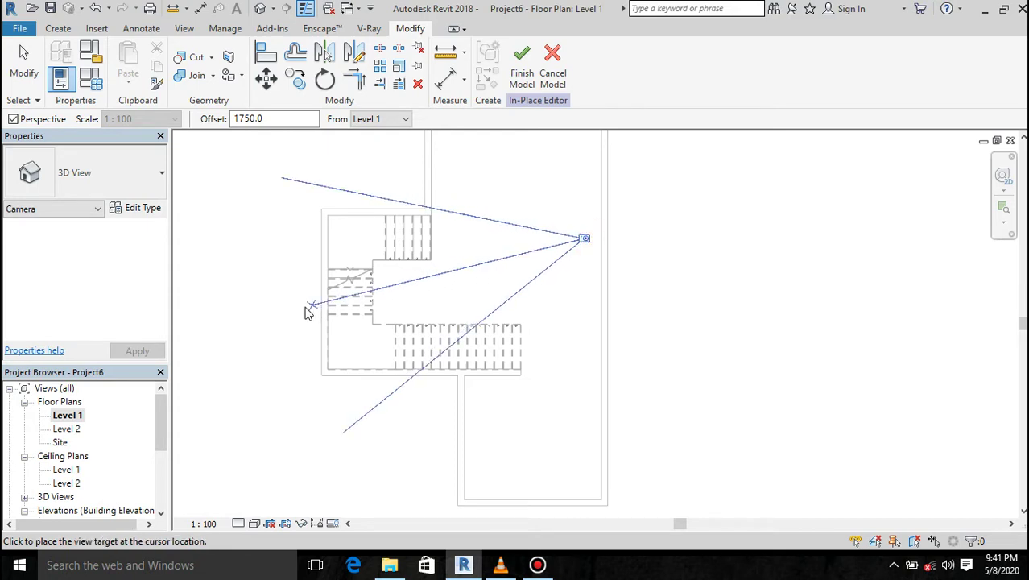
{"action": "left_click", "coordinate": [245, 333]}
{"action": "scroll", "coordinate": [544, 437], "scroll_direction": "down", "scroll_amount": 1}
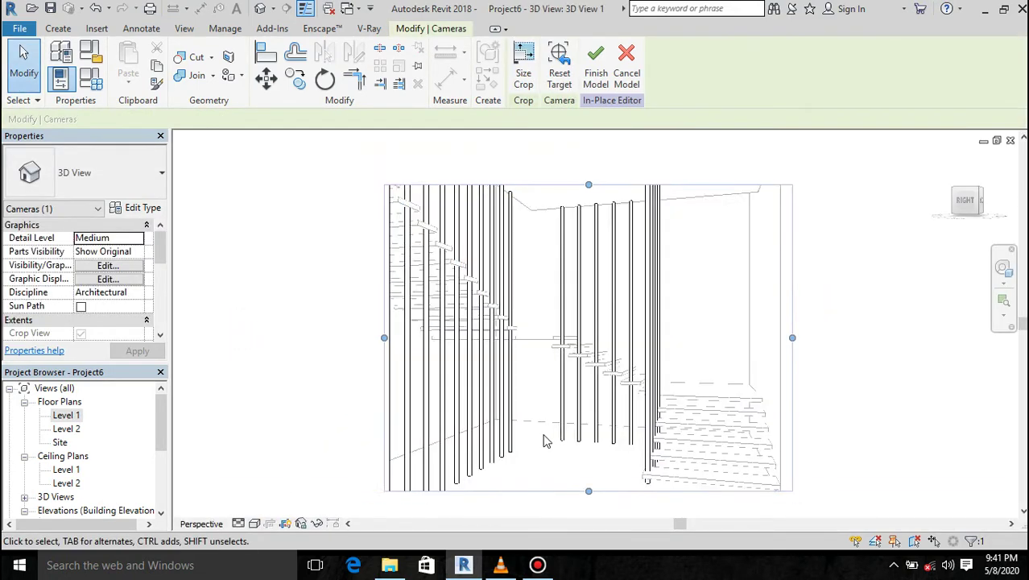
{"action": "scroll", "coordinate": [516, 429], "scroll_direction": "down", "scroll_amount": 2}
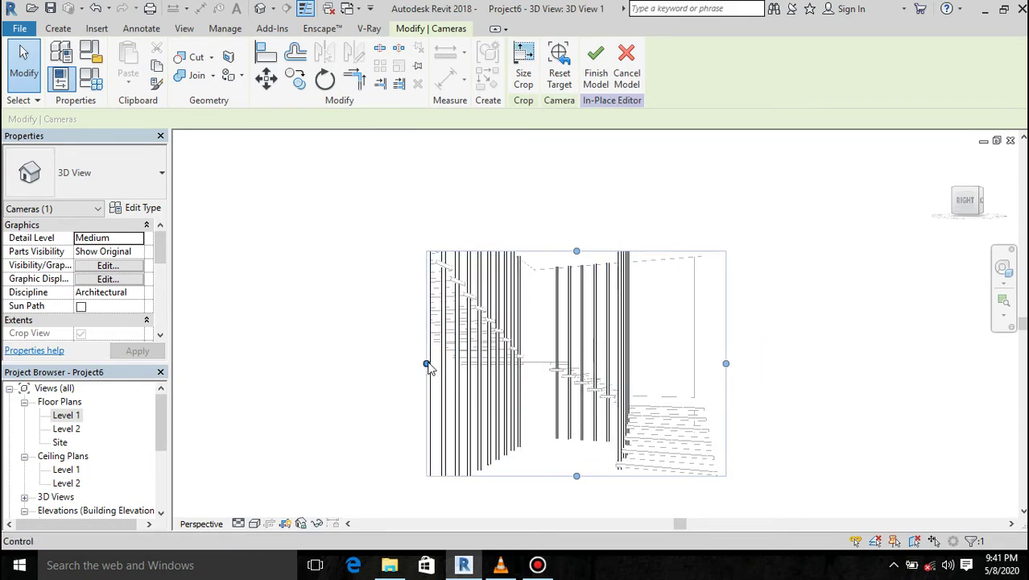
{"action": "left_click_drag", "start_coordinate": [428, 367], "coordinate": [421, 363]}
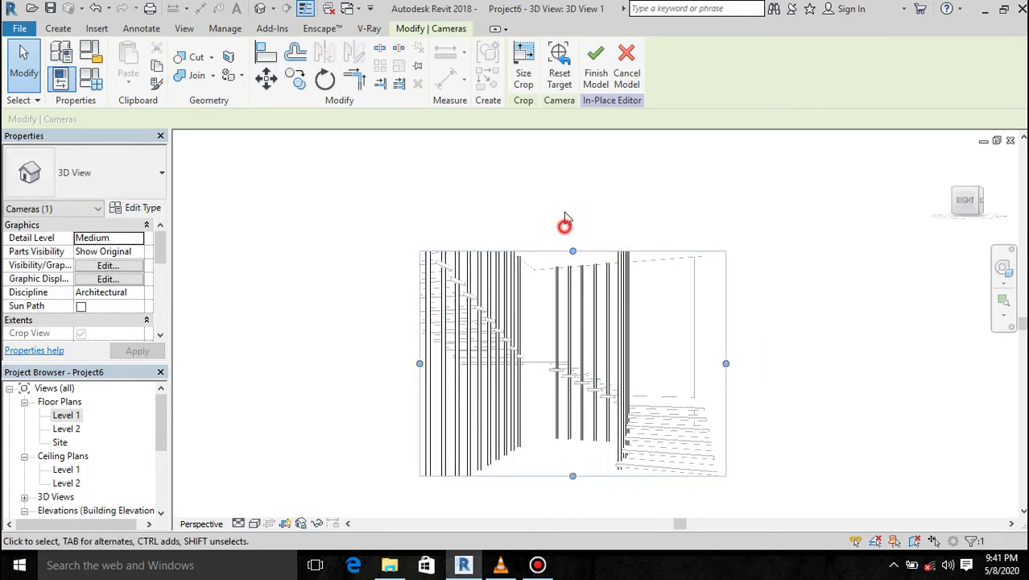
{"action": "left_click", "coordinate": [566, 219]}
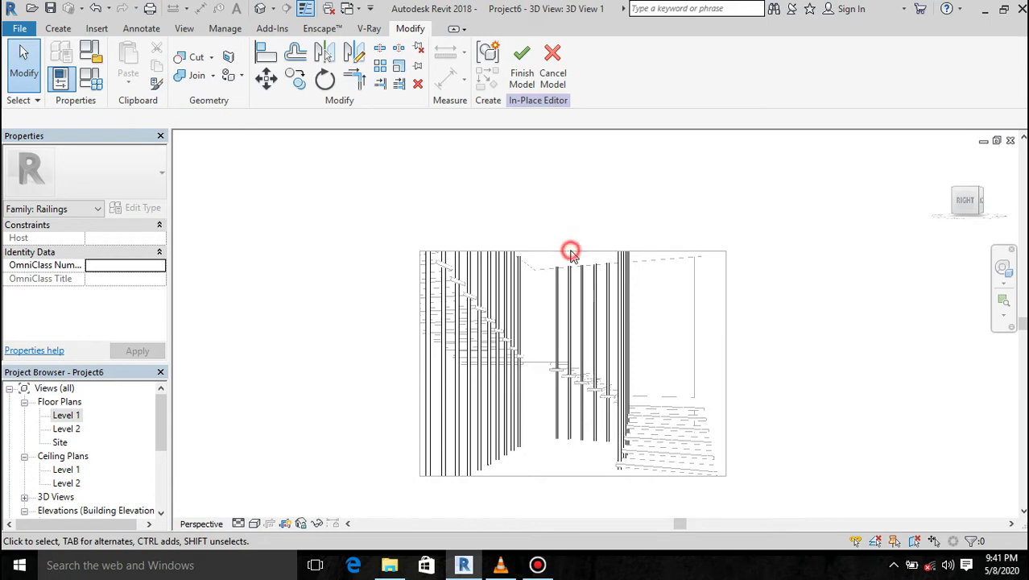
{"action": "left_click", "coordinate": [581, 484]}
Drag the camera crop region's bottom, right, left and top edges outward
{"action": "left_click", "coordinate": [522, 75]}
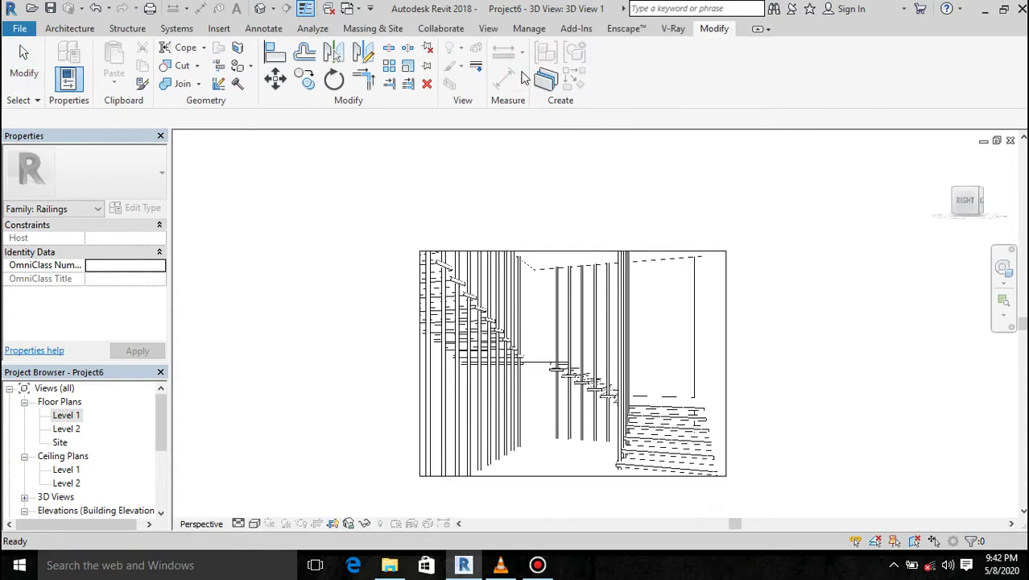
{"action": "left_click", "coordinate": [531, 484]}
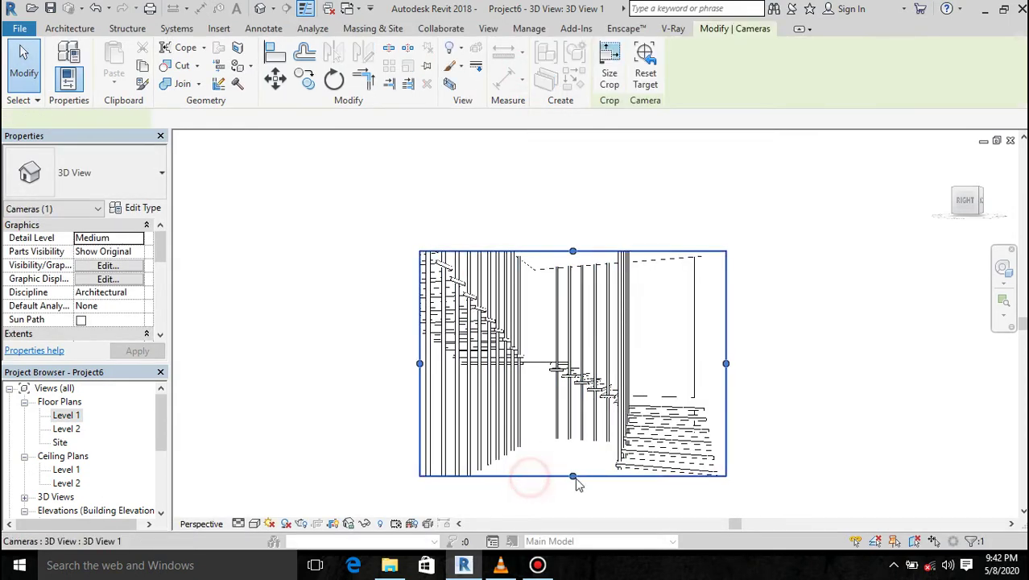
{"action": "left_click_drag", "start_coordinate": [573, 476], "coordinate": [574, 499]}
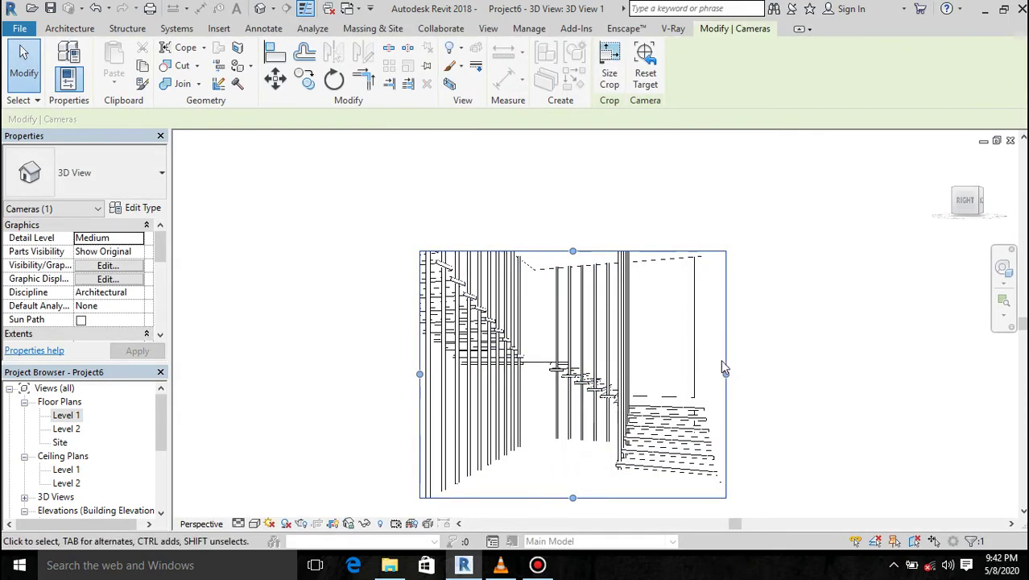
{"action": "left_click_drag", "start_coordinate": [726, 374], "coordinate": [737, 374]}
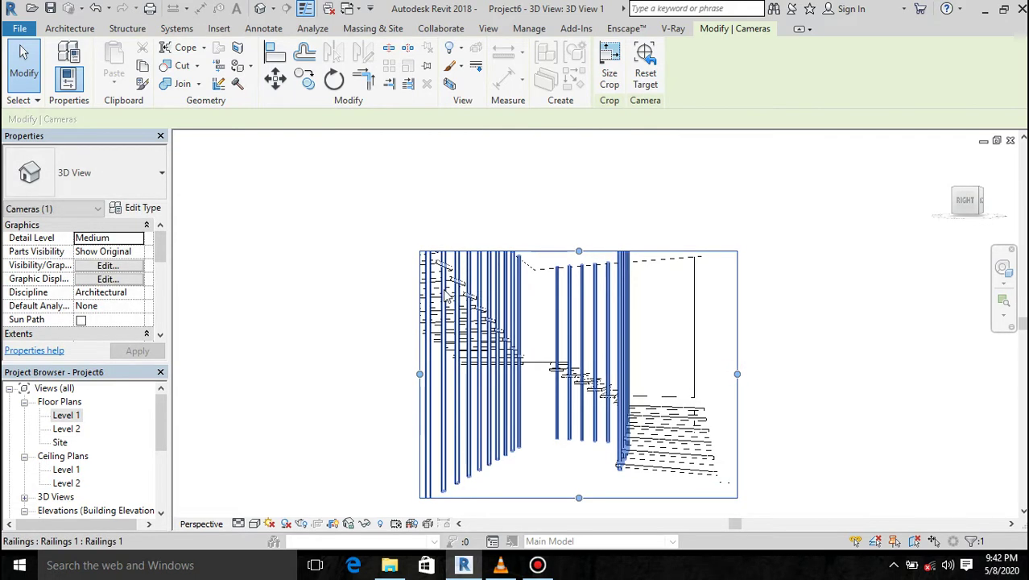
{"action": "left_click_drag", "start_coordinate": [420, 374], "coordinate": [405, 375]}
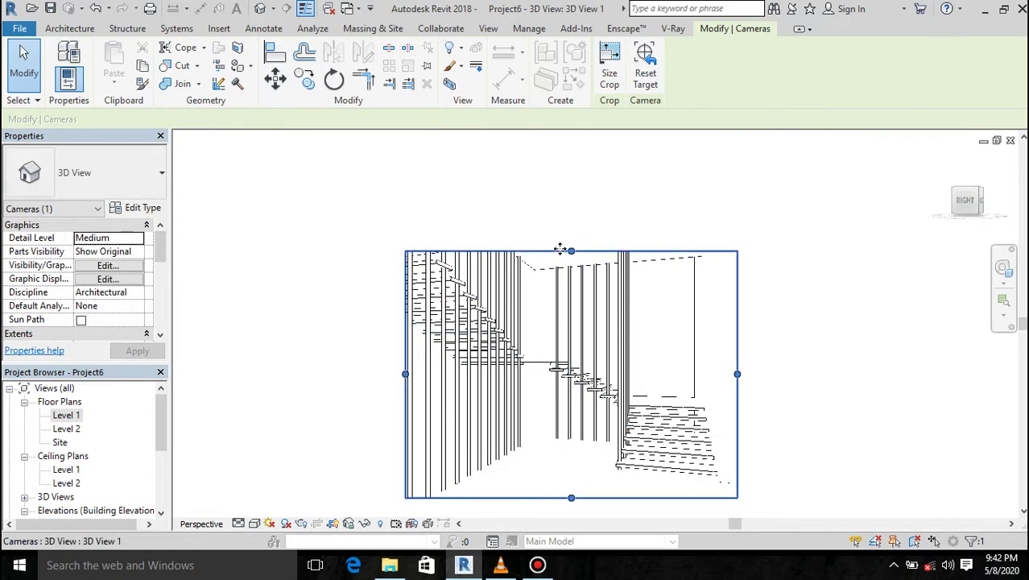
{"action": "left_click_drag", "start_coordinate": [571, 251], "coordinate": [571, 238]}
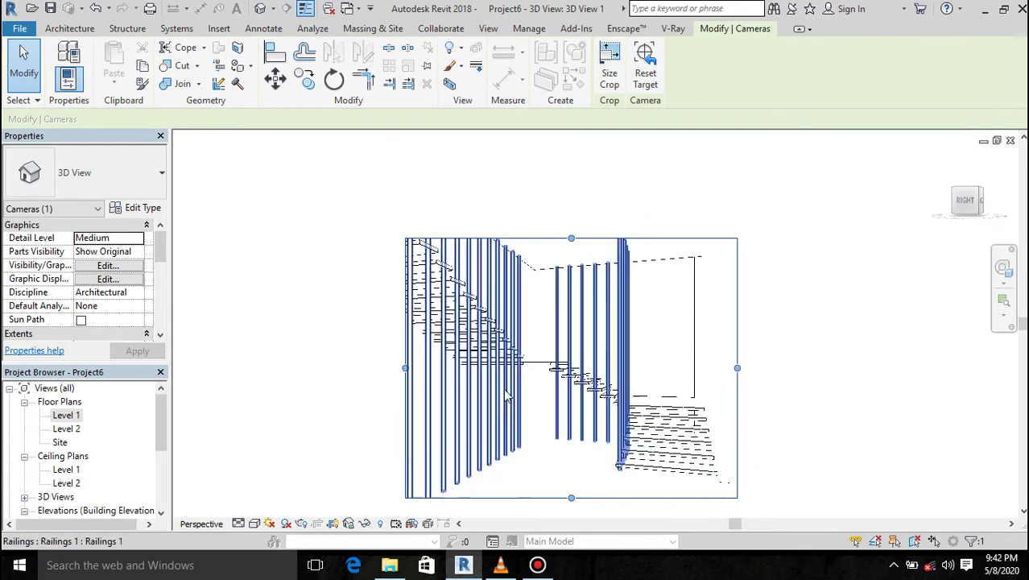
Zoom in and out to check that the stair and railing fit the enlarged framing
{"action": "scroll", "coordinate": [586, 306], "scroll_direction": "up", "scroll_amount": 2}
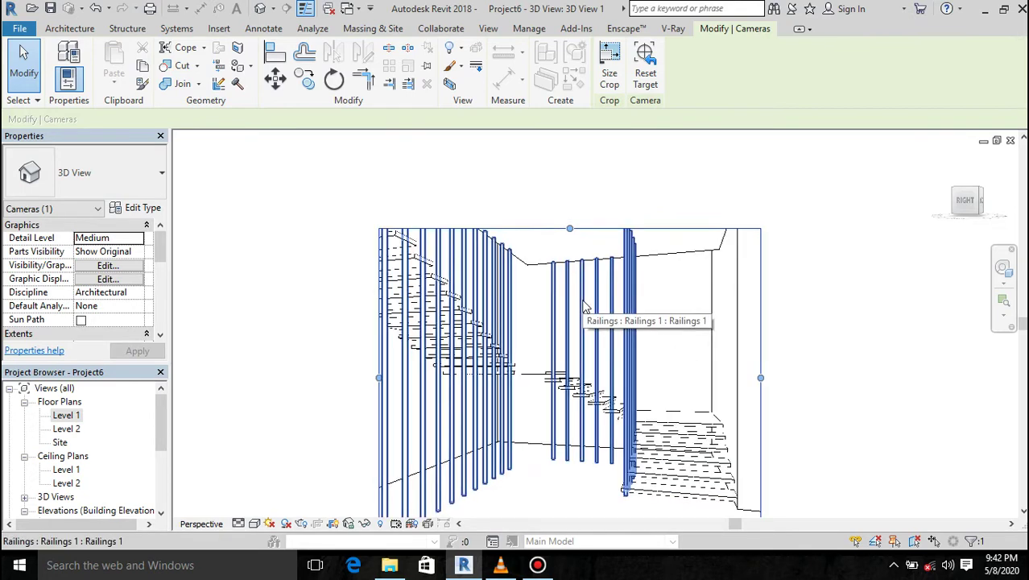
{"action": "scroll", "coordinate": [556, 241], "scroll_direction": "up", "scroll_amount": 3}
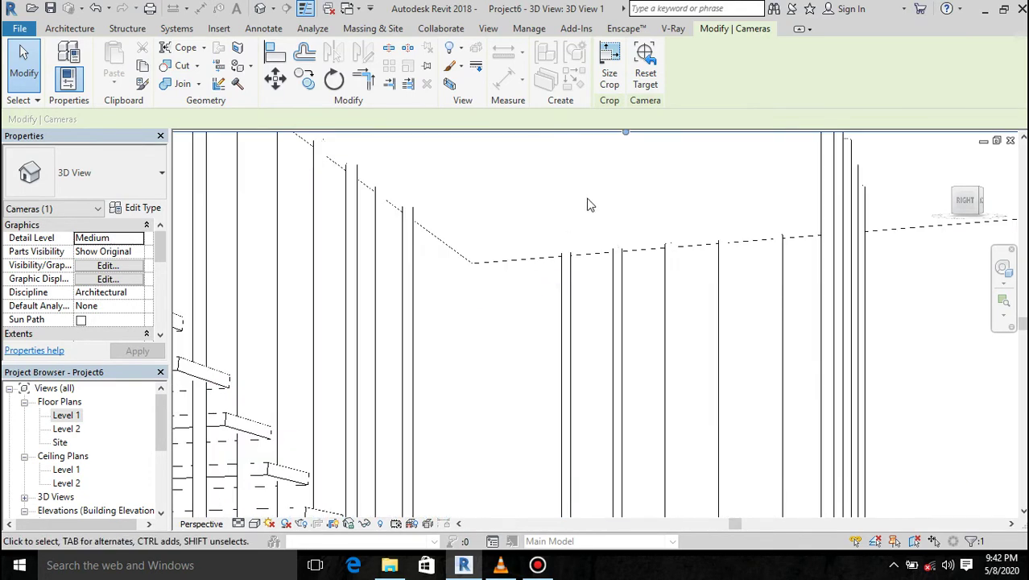
{"action": "scroll", "coordinate": [587, 205], "scroll_direction": "down", "scroll_amount": 4}
{"action": "scroll", "coordinate": [588, 210], "scroll_direction": "down", "scroll_amount": 1}
{"action": "scroll", "coordinate": [592, 286], "scroll_direction": "up", "scroll_amount": 2}
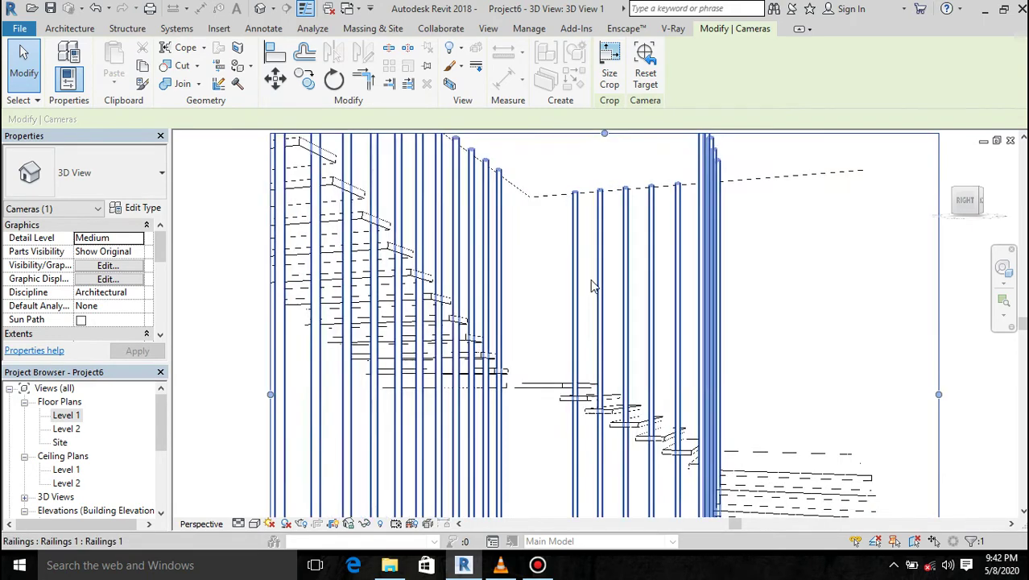
{"action": "scroll", "coordinate": [501, 395], "scroll_direction": "up", "scroll_amount": 2}
{"action": "scroll", "coordinate": [563, 350], "scroll_direction": "up", "scroll_amount": 1}
{"action": "scroll", "coordinate": [563, 350], "scroll_direction": "down", "scroll_amount": 2}
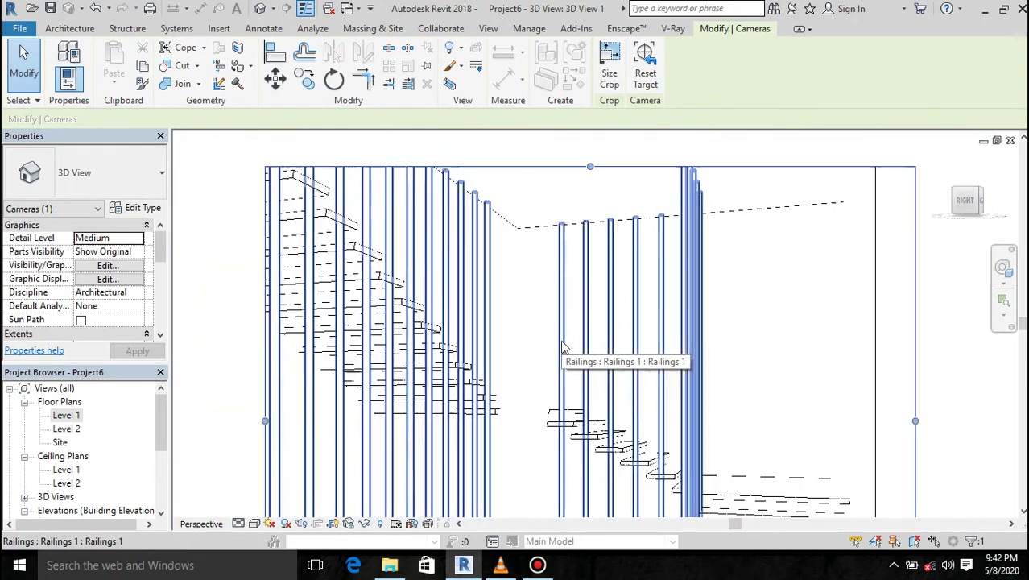
{"action": "scroll", "coordinate": [563, 349], "scroll_direction": "down", "scroll_amount": 1}
{"action": "scroll", "coordinate": [509, 398], "scroll_direction": "down", "scroll_amount": 2}
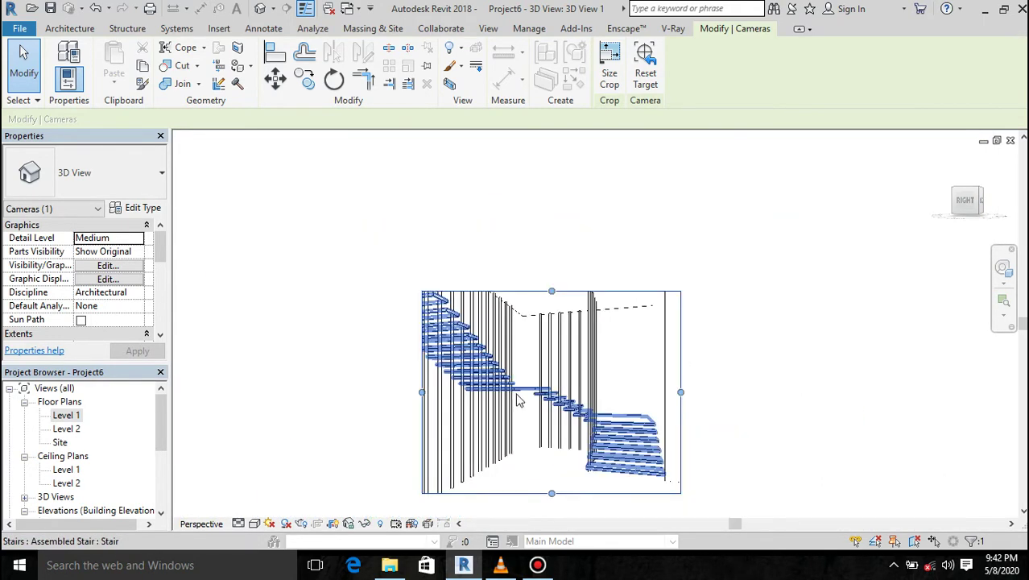
{"action": "scroll", "coordinate": [515, 403], "scroll_direction": "up", "scroll_amount": 3}
{"action": "scroll", "coordinate": [512, 489], "scroll_direction": "up", "scroll_amount": 1}
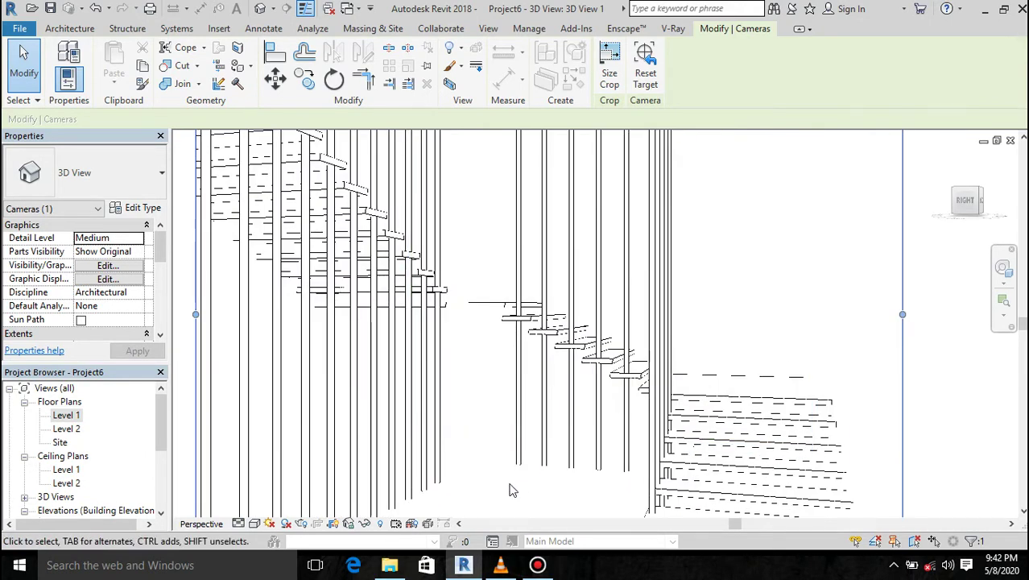
{"action": "scroll", "coordinate": [520, 399], "scroll_direction": "down", "scroll_amount": 2}
{"action": "scroll", "coordinate": [520, 399], "scroll_direction": "down", "scroll_amount": 2}
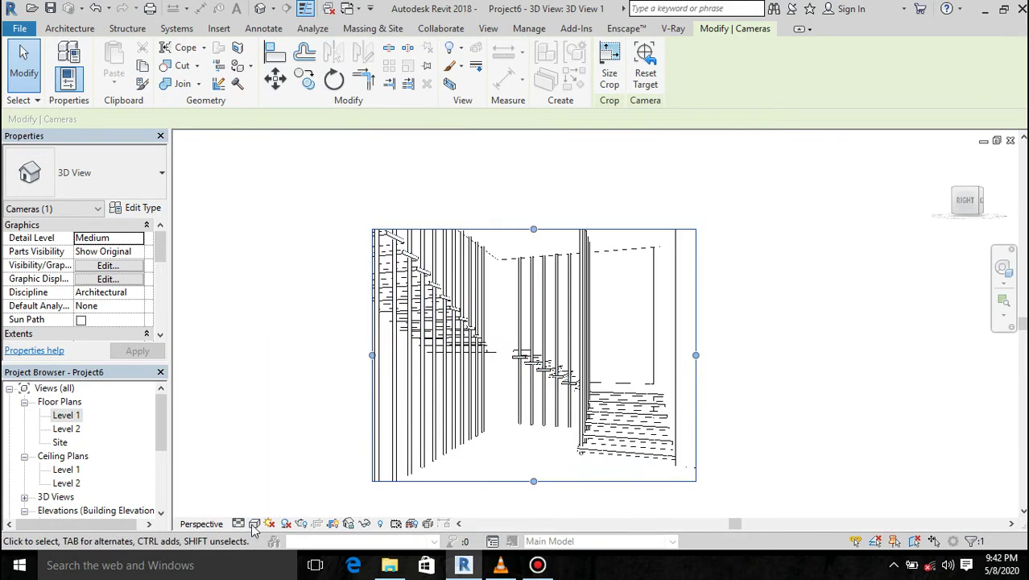
Switch 3D View 1 to the Realistic visual style and zoom to inspect the materials
{"action": "left_click", "coordinate": [255, 525]}
{"action": "left_click", "coordinate": [278, 493]}
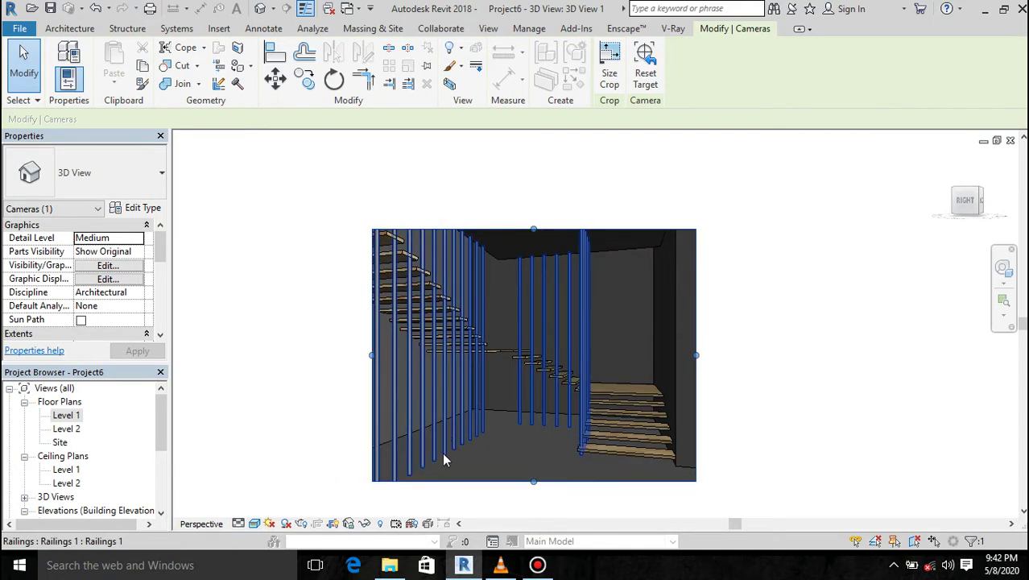
{"action": "scroll", "coordinate": [588, 447], "scroll_direction": "up", "scroll_amount": 3}
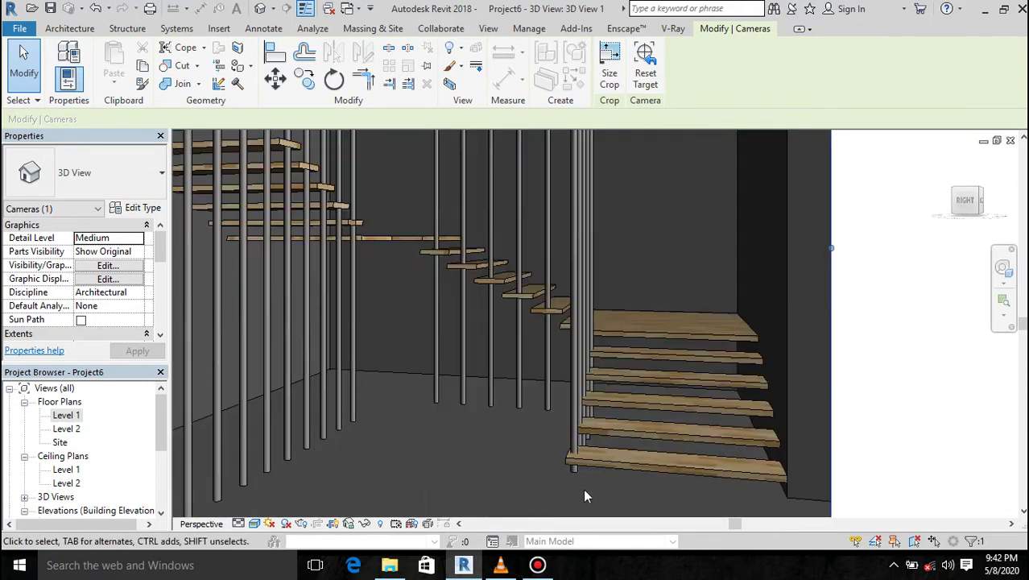
{"action": "scroll", "coordinate": [585, 487], "scroll_direction": "up", "scroll_amount": 2}
{"action": "scroll", "coordinate": [532, 487], "scroll_direction": "up", "scroll_amount": 2}
{"action": "scroll", "coordinate": [478, 489], "scroll_direction": "down", "scroll_amount": 1}
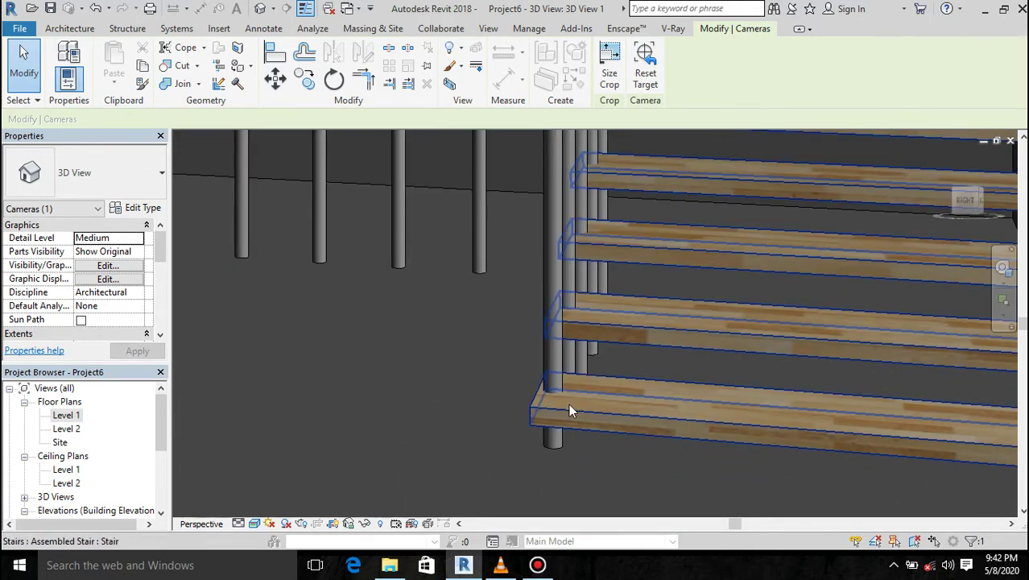
{"action": "scroll", "coordinate": [569, 403], "scroll_direction": "down", "scroll_amount": 2}
{"action": "scroll", "coordinate": [568, 404], "scroll_direction": "down", "scroll_amount": 2}
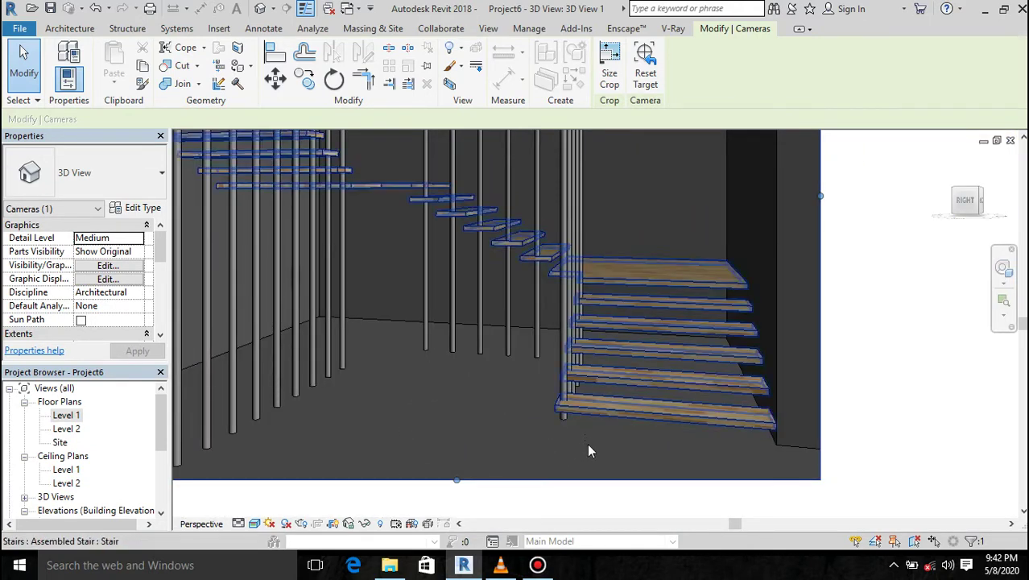
{"action": "scroll", "coordinate": [588, 450], "scroll_direction": "down", "scroll_amount": 2}
{"action": "scroll", "coordinate": [589, 451], "scroll_direction": "down", "scroll_amount": 2}
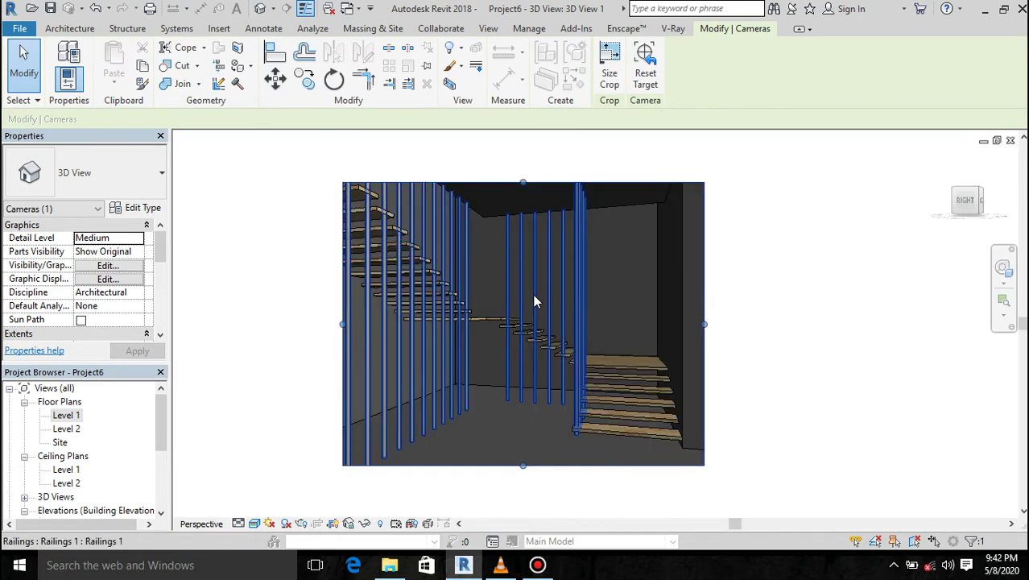
{"action": "scroll", "coordinate": [533, 296], "scroll_direction": "up", "scroll_amount": 2}
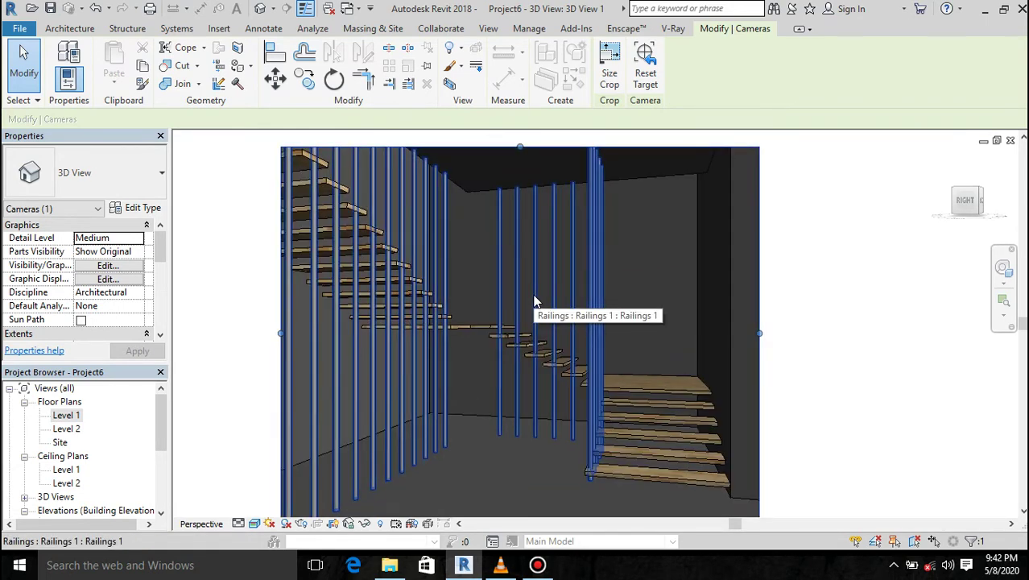
Inspect the rod railing and orbit around the stair, then open the Level 1 floor plan
{"action": "left_click", "coordinate": [498, 426]}
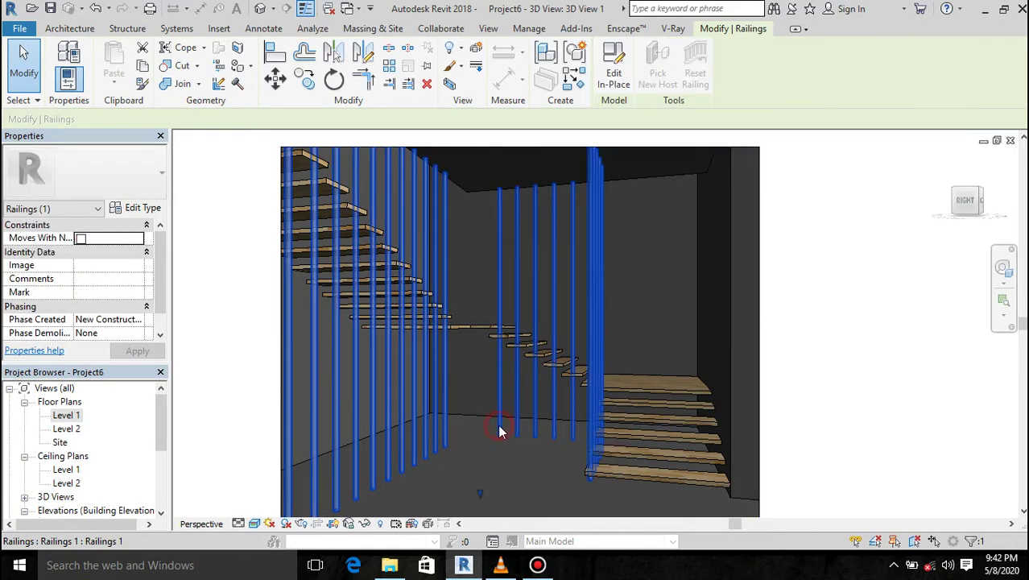
{"action": "left_click", "coordinate": [676, 344]}
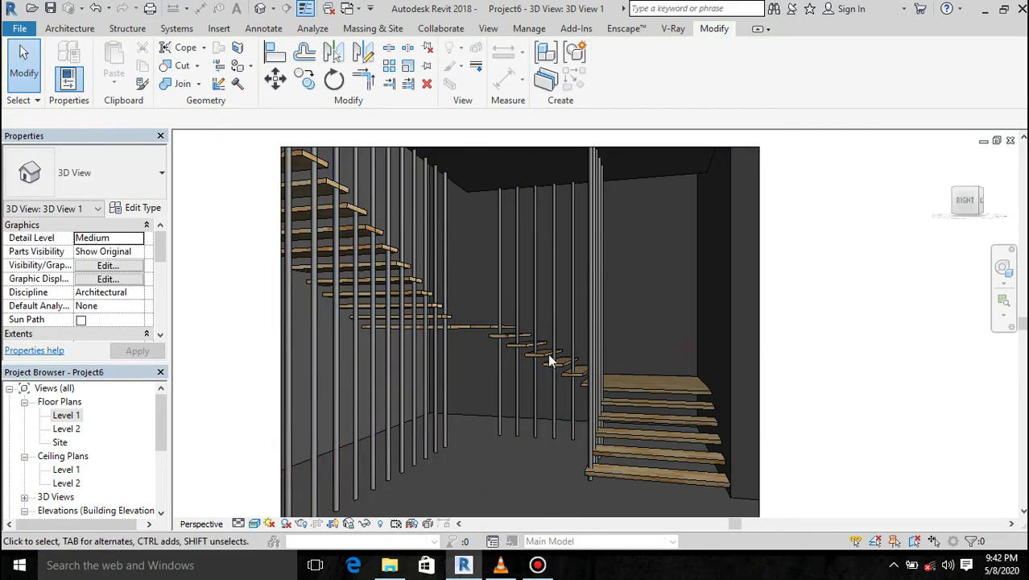
{"action": "scroll", "coordinate": [555, 363], "scroll_direction": "down", "scroll_amount": 2}
{"action": "scroll", "coordinate": [564, 362], "scroll_direction": "down", "scroll_amount": 1}
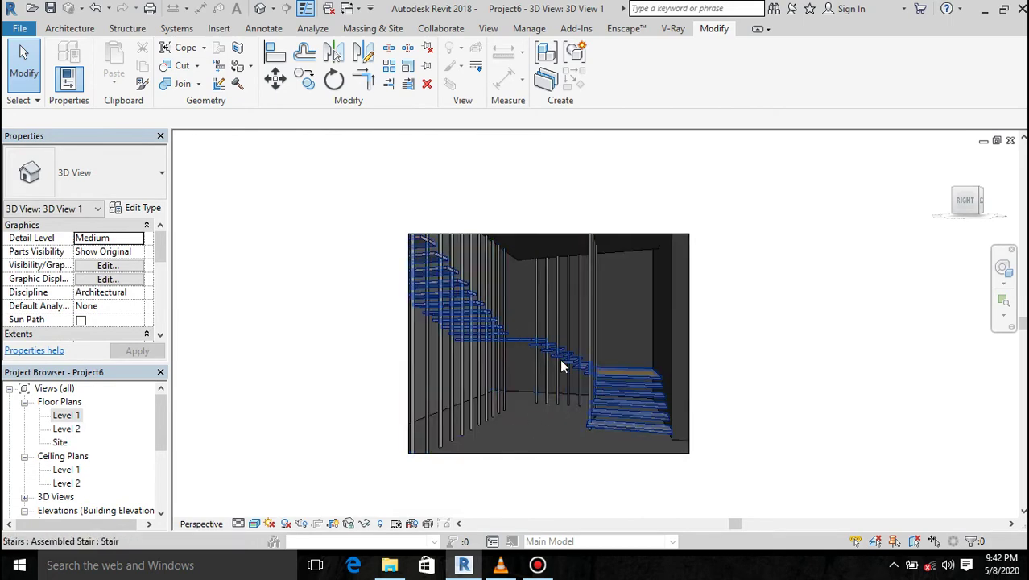
{"action": "scroll", "coordinate": [561, 365], "scroll_direction": "up", "scroll_amount": 2}
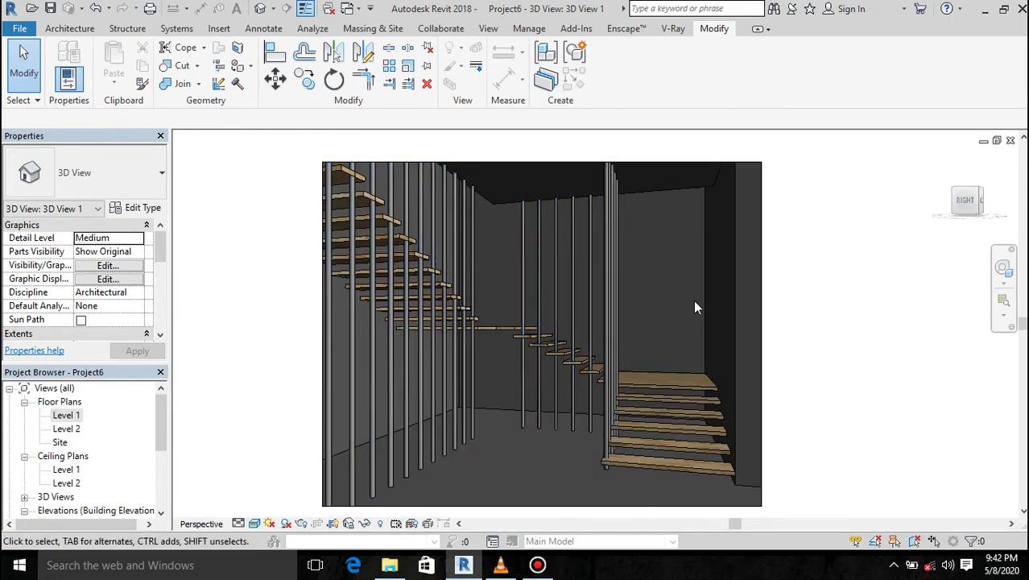
{"action": "mouse_move", "coordinate": [965, 202]}
{"action": "left_mouse_down"}
{"action": "mouse_move", "coordinate": [926, 210]}
{"action": "mouse_move", "coordinate": [960, 195]}
{"action": "left_mouse_up"}
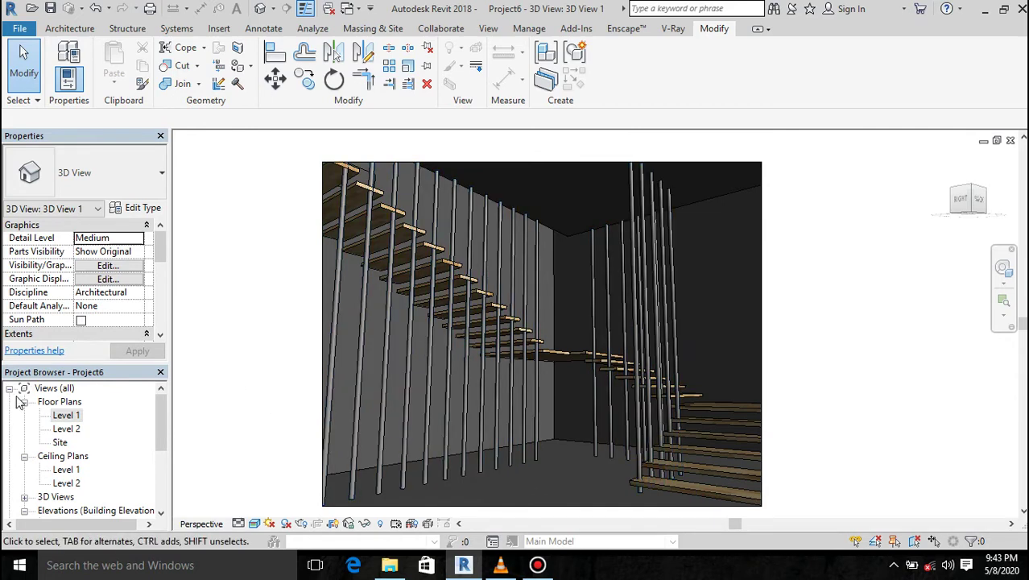
{"action": "double_click", "coordinate": [68, 415]}
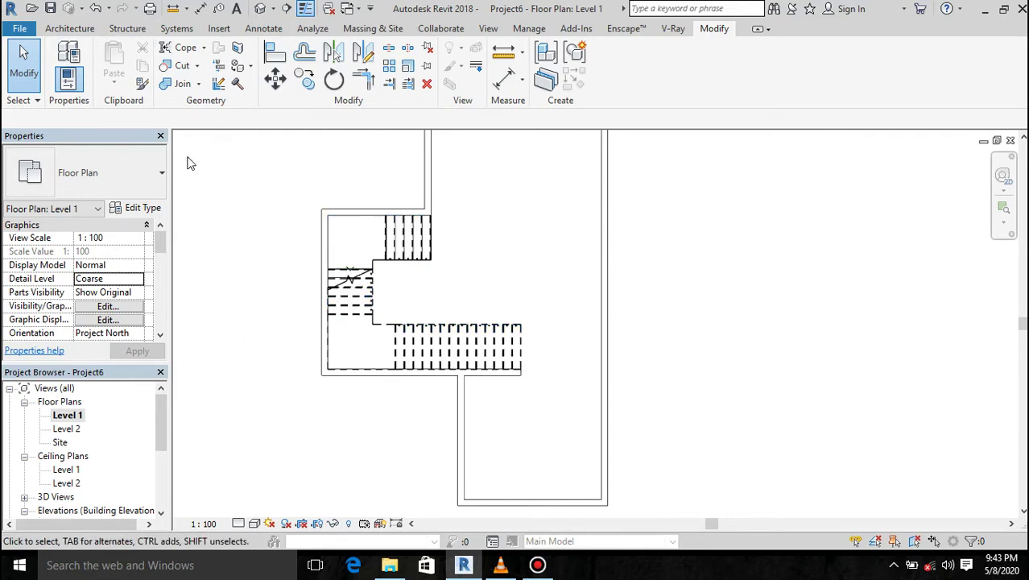
Start the Component tool from the Architecture tab and bring up Load Family
{"action": "left_click", "coordinate": [69, 28]}
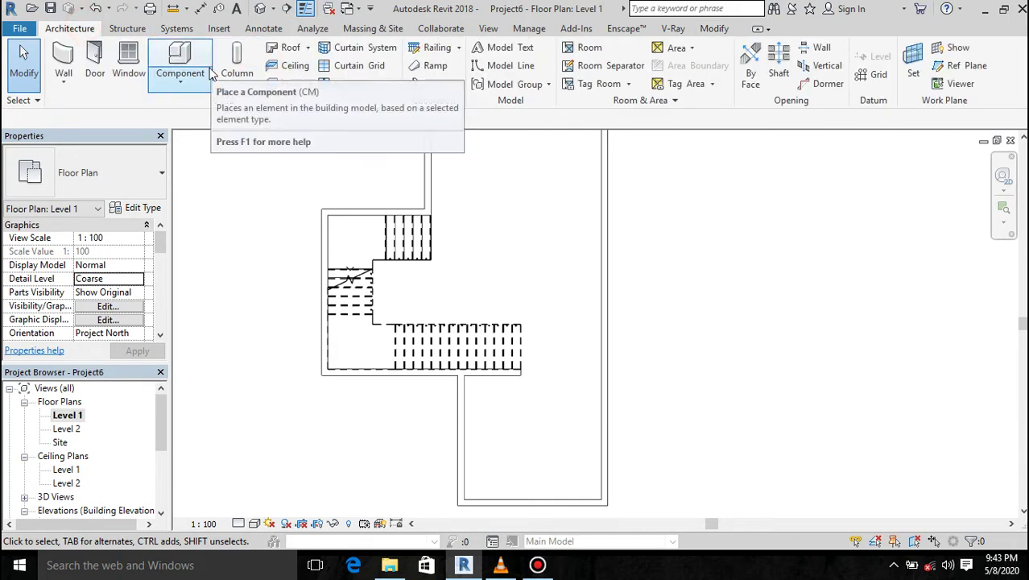
{"action": "left_click", "coordinate": [179, 66]}
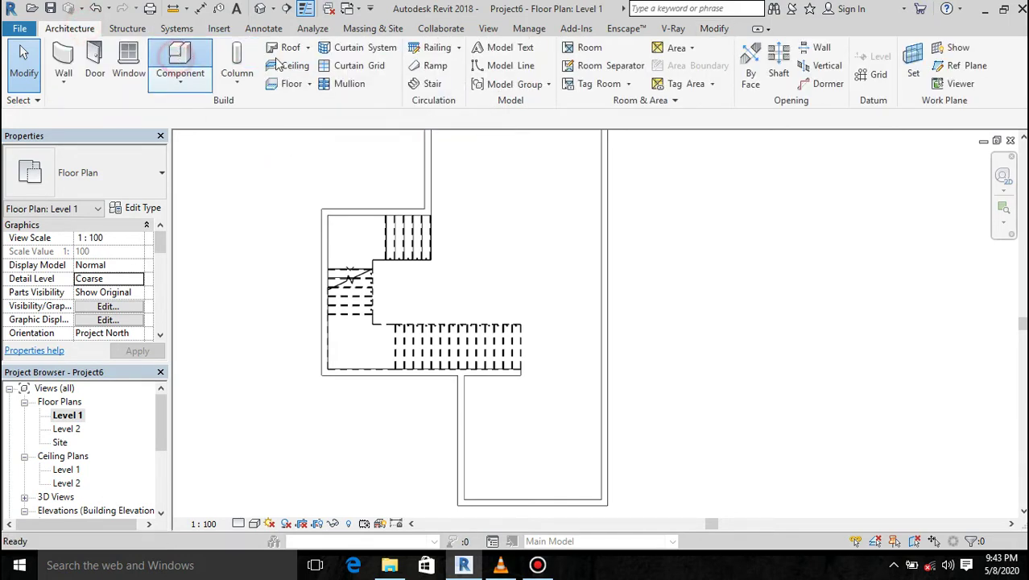
{"action": "left_click", "coordinate": [618, 80]}
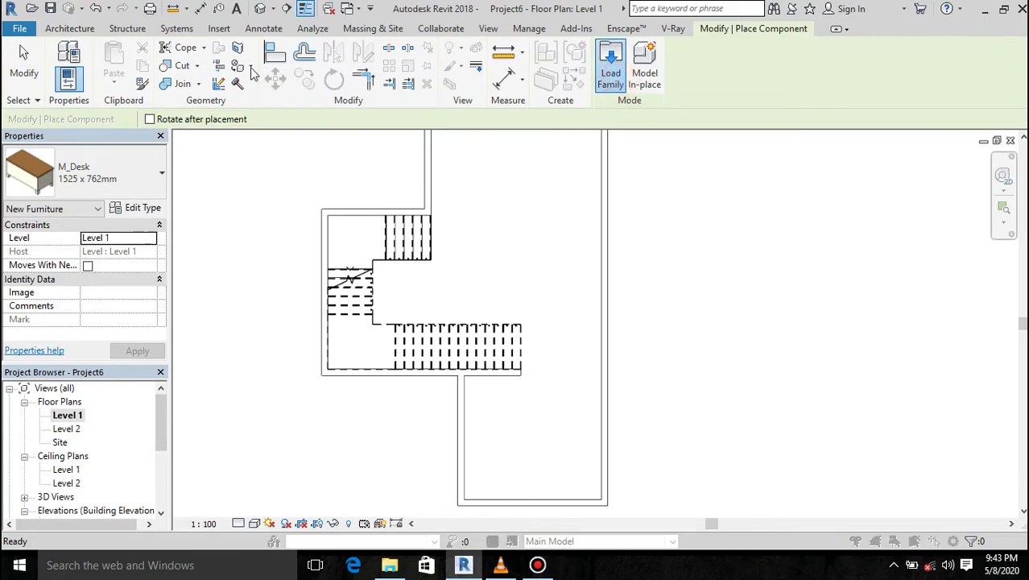
Browse the Libraries folder to Lighting > Architectural > Internal in the Load Family window
{"action": "left_click", "coordinate": [418, 123]}
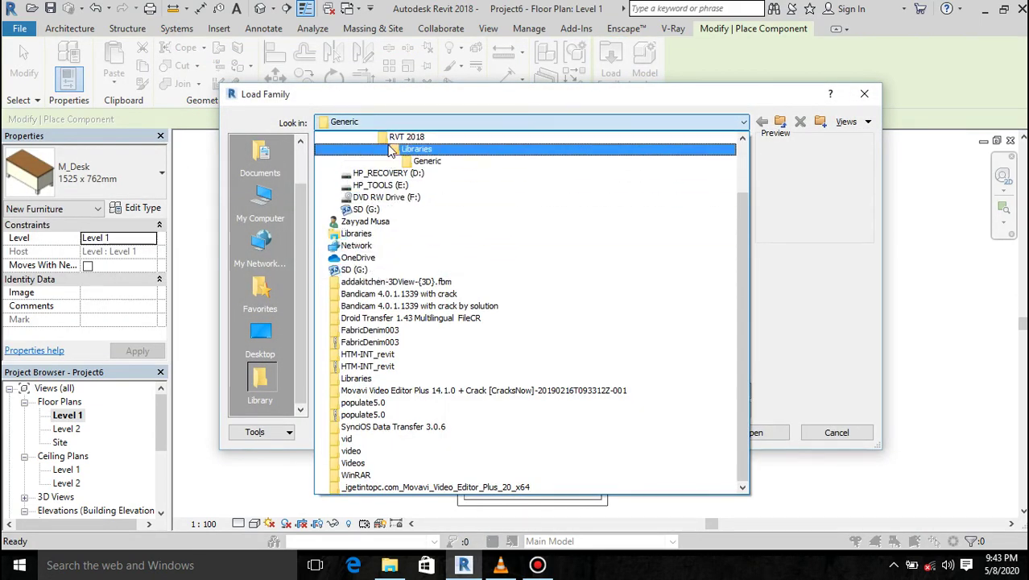
{"action": "left_click", "coordinate": [387, 145]}
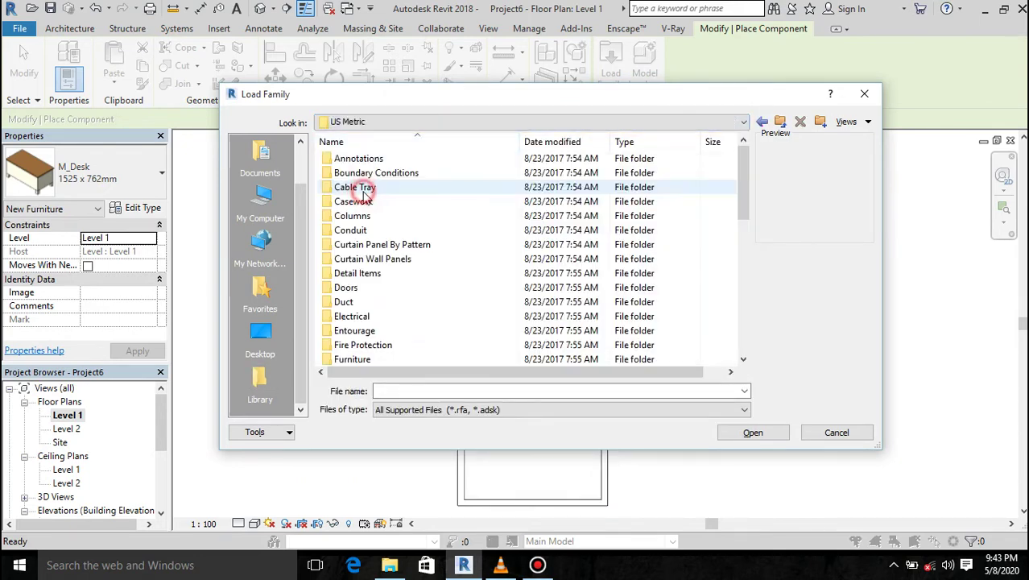
{"action": "scroll", "coordinate": [391, 240], "scroll_direction": "down", "scroll_amount": 2}
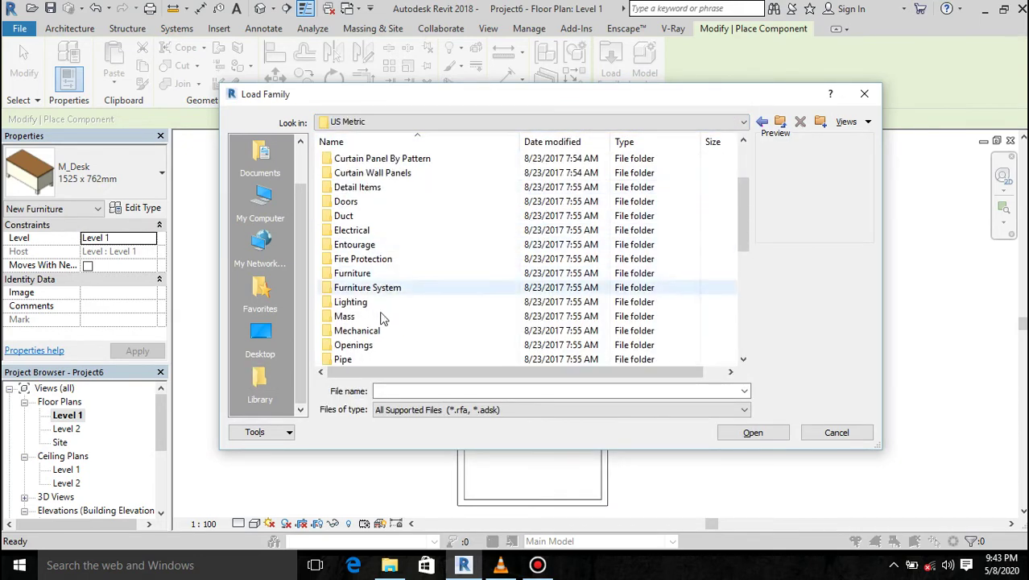
{"action": "scroll", "coordinate": [376, 258], "scroll_direction": "down", "scroll_amount": 1}
{"action": "scroll", "coordinate": [372, 250], "scroll_direction": "down", "scroll_amount": 2}
{"action": "scroll", "coordinate": [372, 250], "scroll_direction": "down", "scroll_amount": 1}
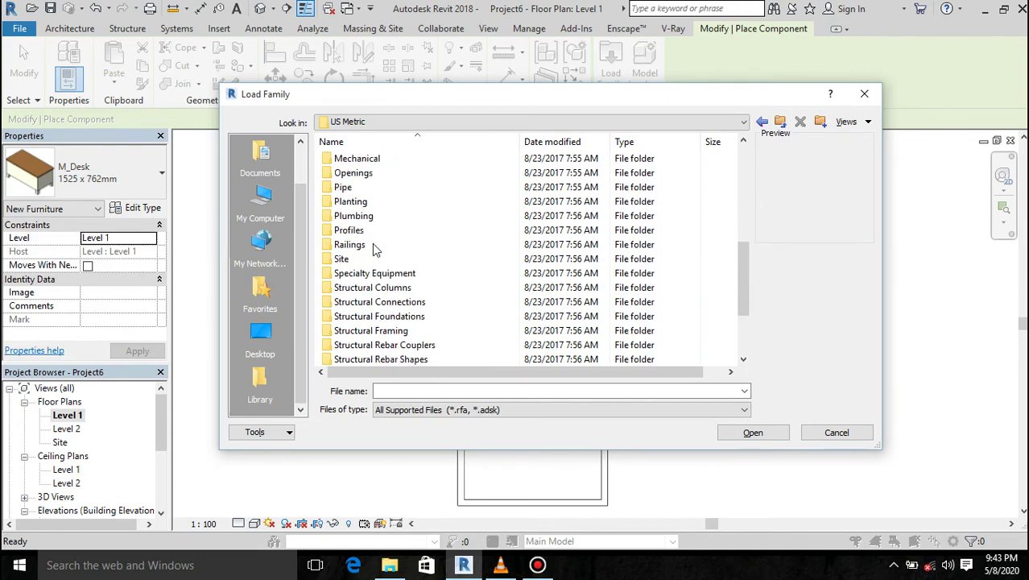
{"action": "scroll", "coordinate": [373, 249], "scroll_direction": "down", "scroll_amount": 2}
{"action": "scroll", "coordinate": [373, 249], "scroll_direction": "up", "scroll_amount": 3}
{"action": "scroll", "coordinate": [373, 250], "scroll_direction": "up", "scroll_amount": 6}
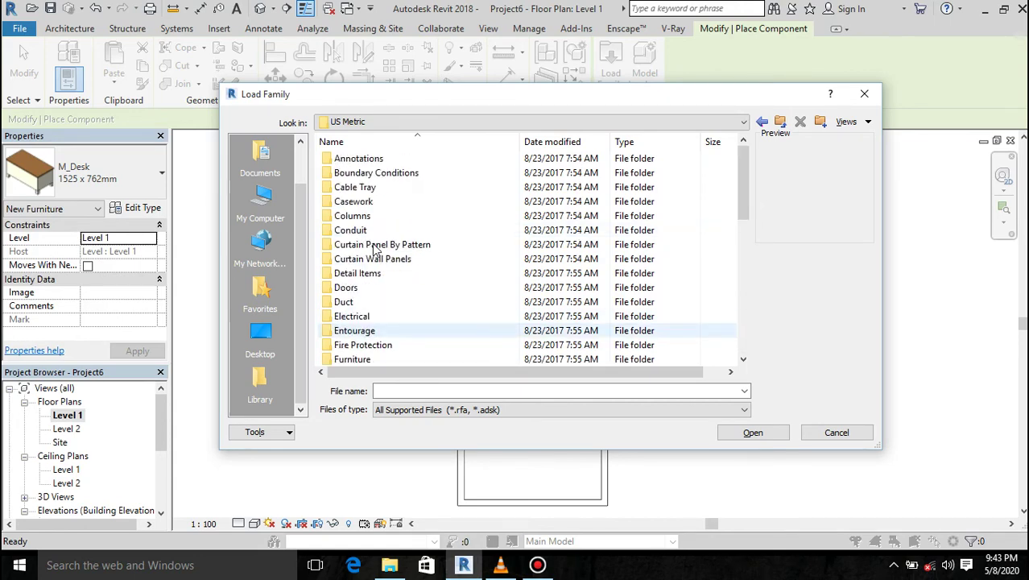
{"action": "scroll", "coordinate": [375, 250], "scroll_direction": "down", "scroll_amount": 3}
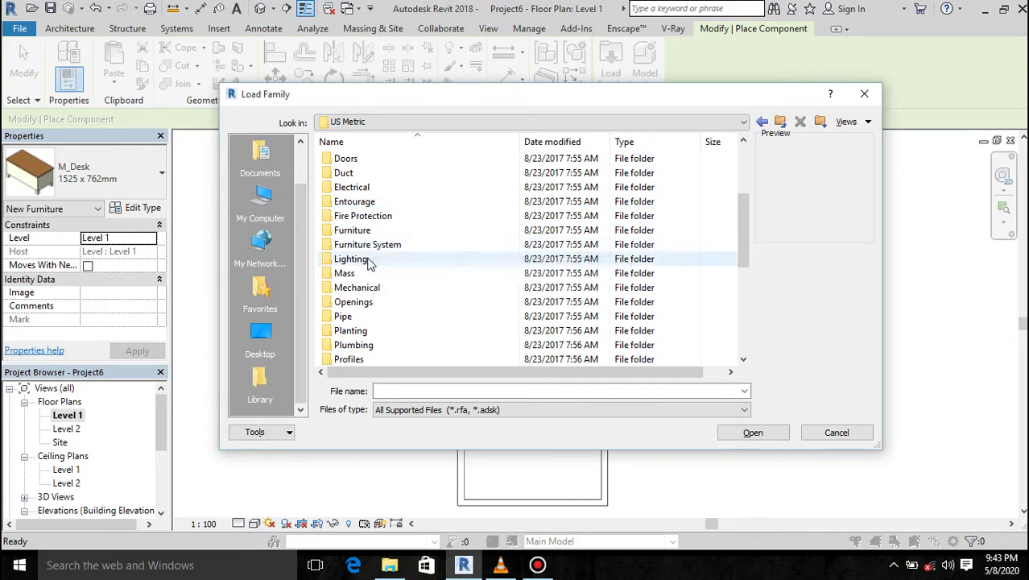
{"action": "double_click", "coordinate": [369, 261]}
{"action": "double_click", "coordinate": [404, 159]}
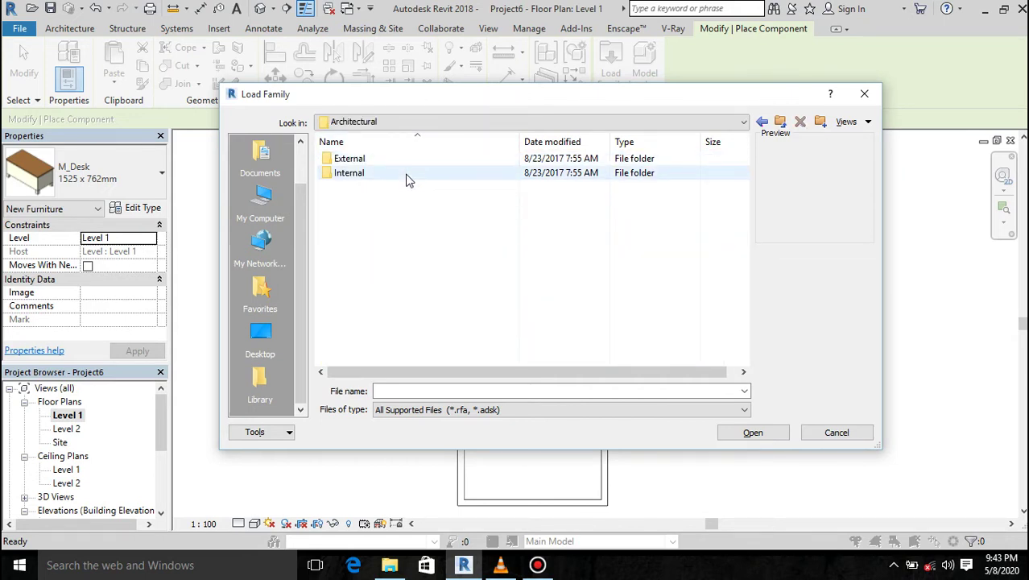
{"action": "double_click", "coordinate": [407, 175]}
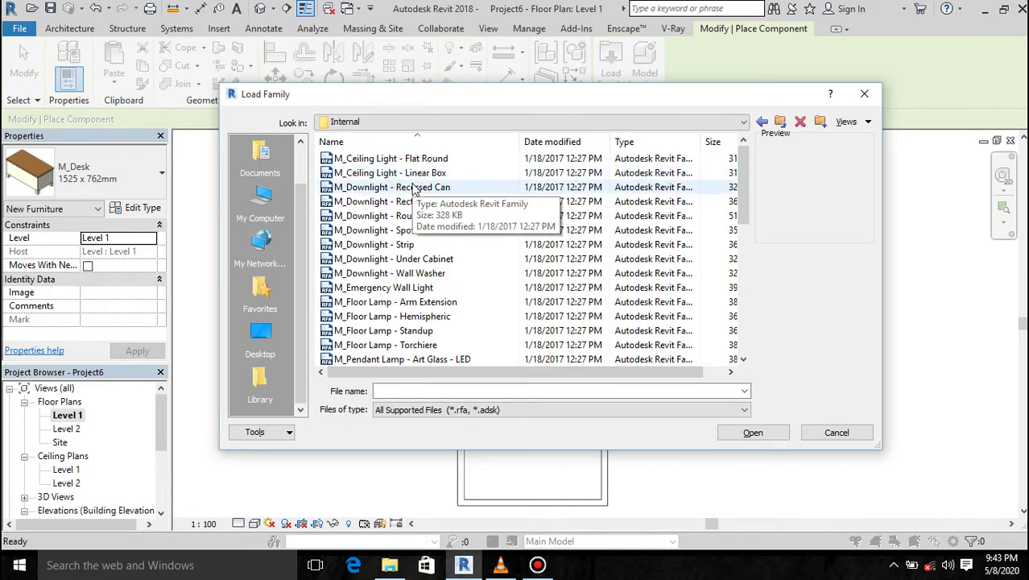
Preview the internal lighting families and load M_Downlight - Wall Washer
{"action": "key", "text": "Down"}
{"action": "key", "text": "Up"}
{"action": "key", "text": "Down"}
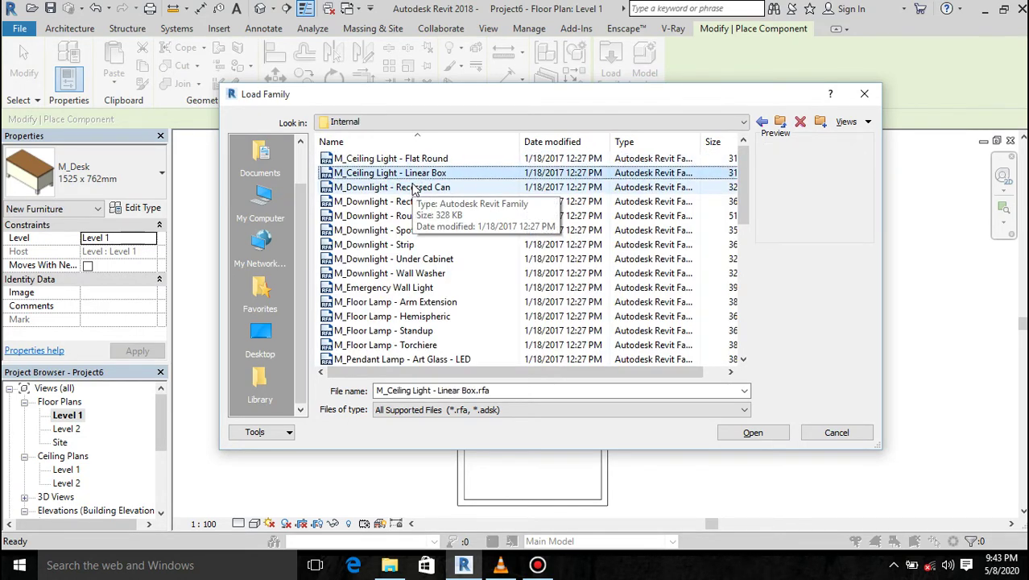
{"action": "key", "text": "Down"}
{"action": "key", "text": "Down"}
{"action": "key", "text": "Down"}
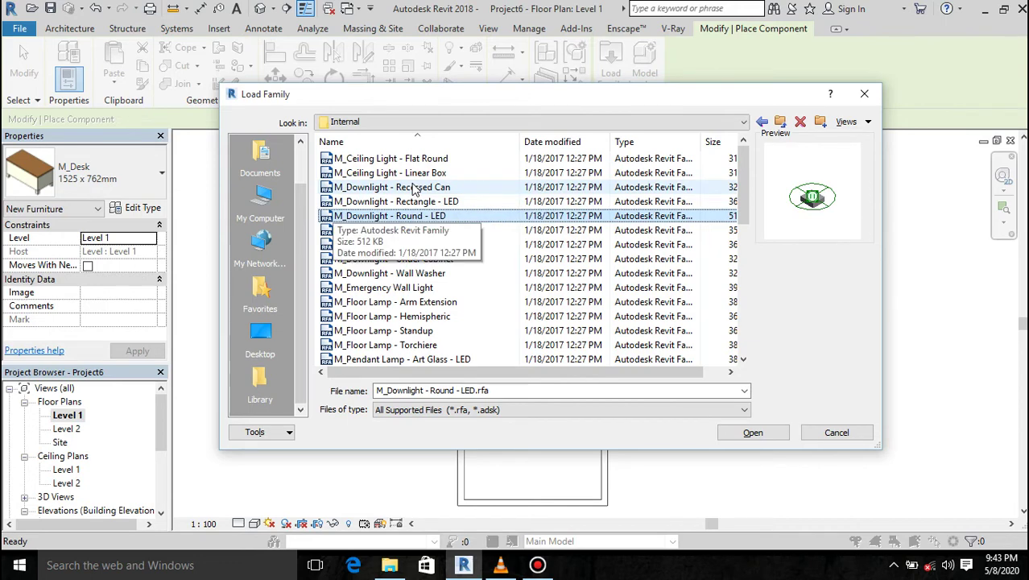
{"action": "key", "text": "Down"}
{"action": "key", "text": "Down"}
{"action": "key", "text": "Down"}
{"action": "key", "text": "Down"}
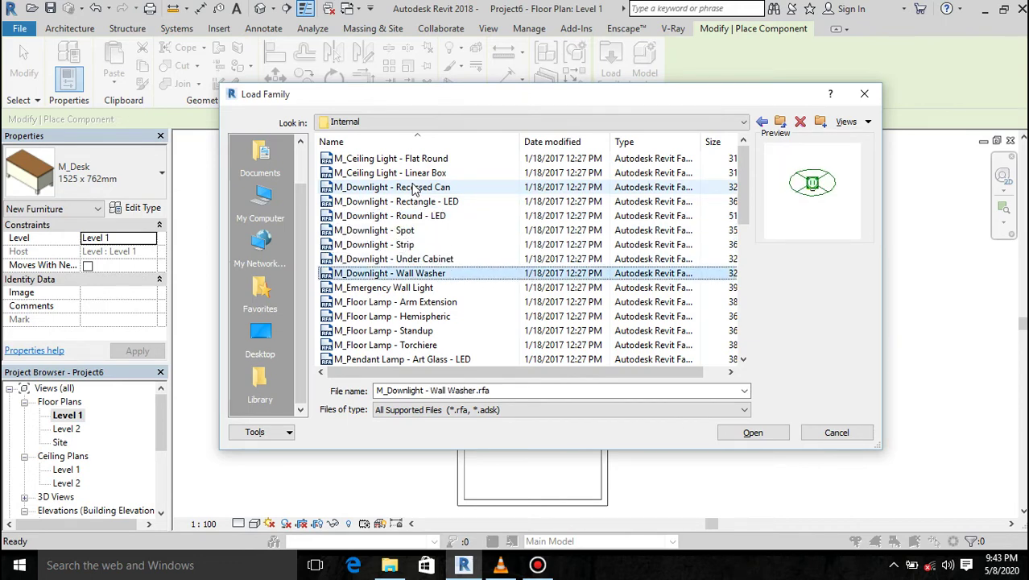
{"action": "key", "text": "Down"}
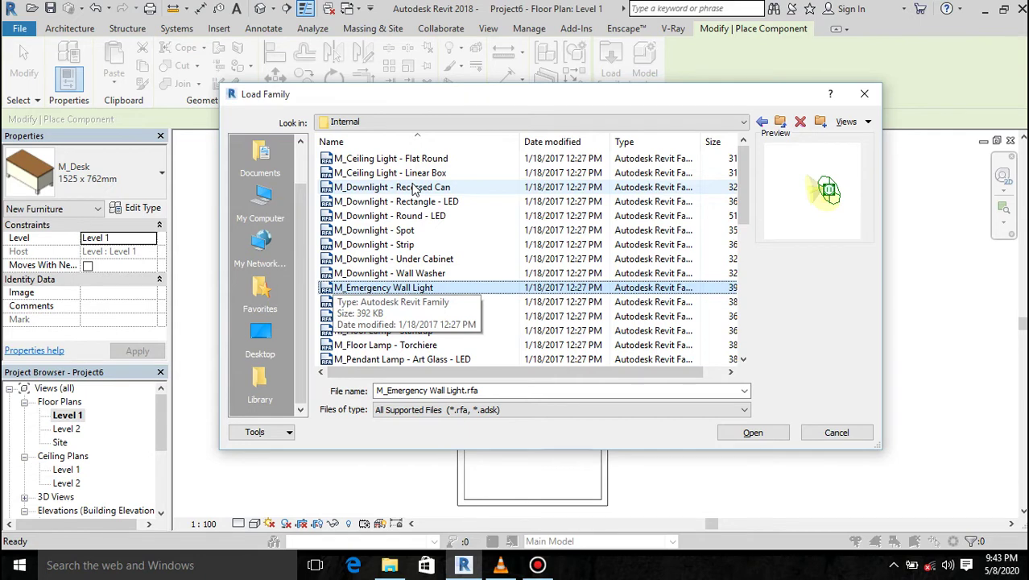
{"action": "key", "text": "Down"}
{"action": "key", "text": "Down"}
{"action": "key", "text": "Down"}
{"action": "key", "text": "Down"}
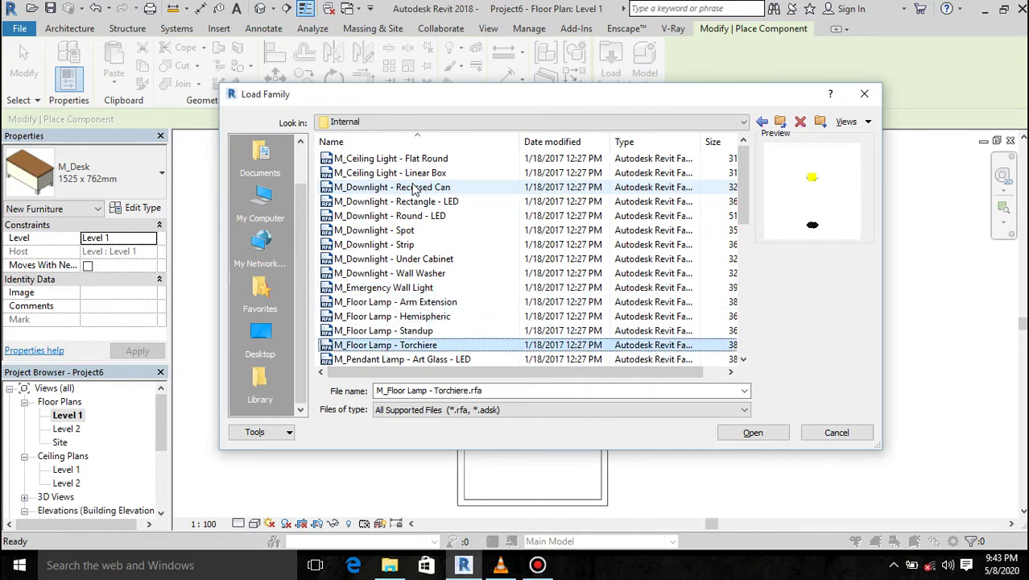
{"action": "key", "text": "Down"}
{"action": "key", "text": "Down"}
{"action": "key", "text": "Down"}
{"action": "key", "text": "Down"}
{"action": "key", "text": "Down"}
{"action": "key", "text": "Down"}
{"action": "key", "text": "Down"}
{"action": "key", "text": "Down"}
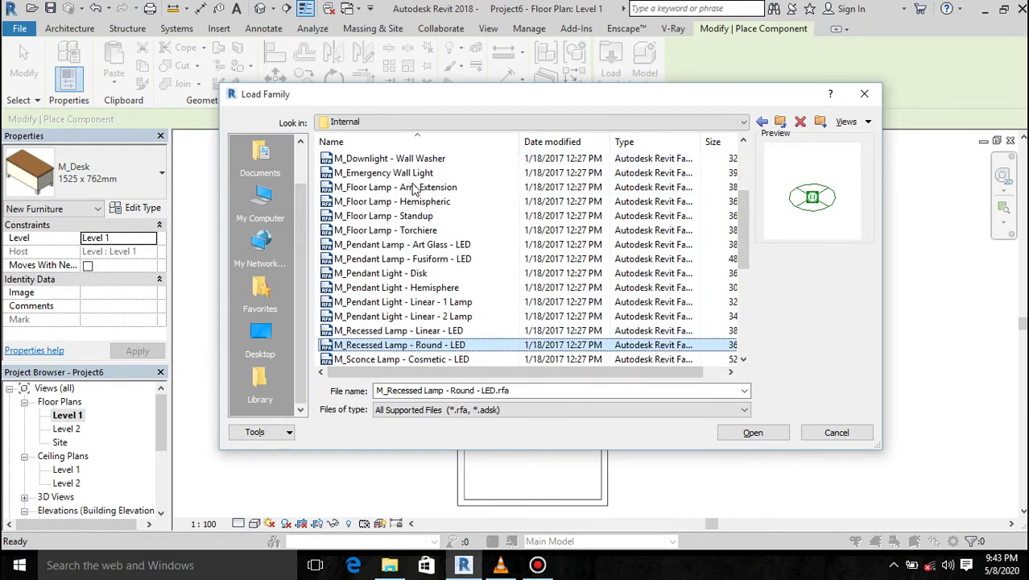
{"action": "key", "text": "Down"}
{"action": "key", "text": "Down"}
{"action": "key", "text": "Down"}
{"action": "key", "text": "Down"}
{"action": "key", "text": "Down"}
{"action": "key", "text": "Down"}
{"action": "key", "text": "Down"}
{"action": "key", "text": "Down"}
{"action": "key", "text": "Down"}
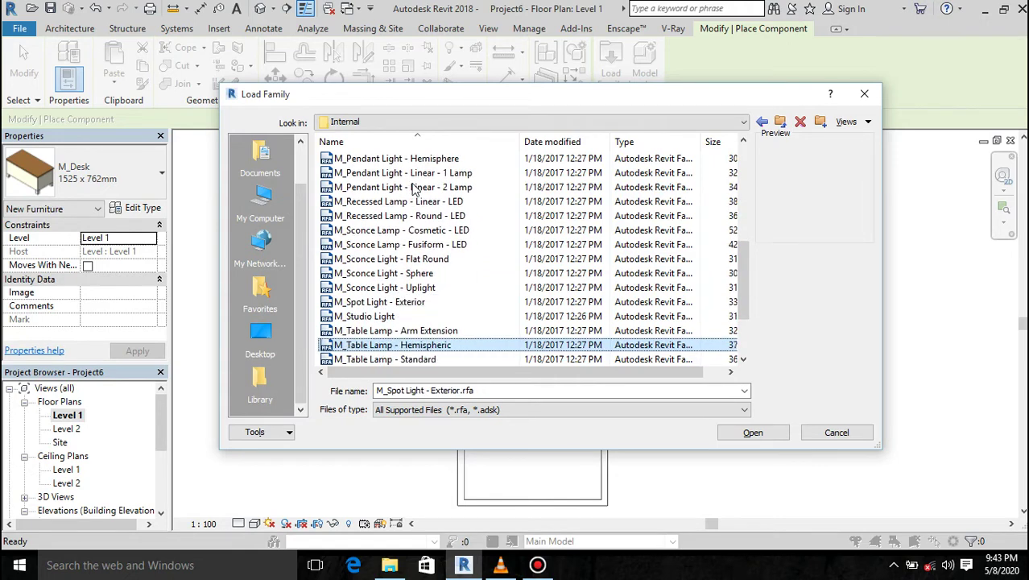
{"action": "key", "text": "Down"}
{"action": "key", "text": "Down"}
{"action": "key", "text": "Down"}
{"action": "mouse_move", "coordinate": [379, 345]}
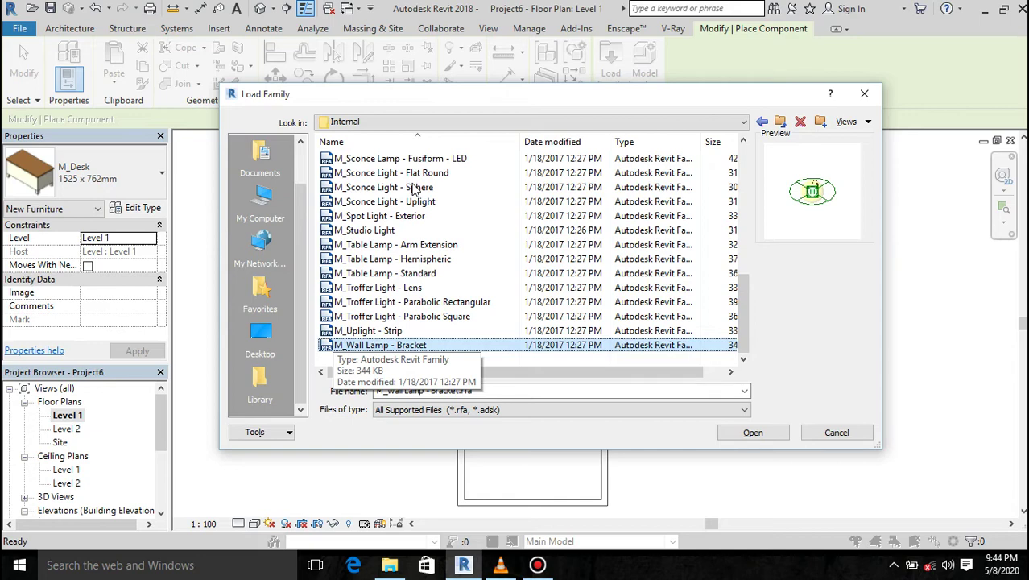
{"action": "key", "text": "Up"}
{"action": "key", "text": "Up"}
{"action": "key", "text": "Up"}
{"action": "key", "text": "Up"}
{"action": "key", "text": "Up"}
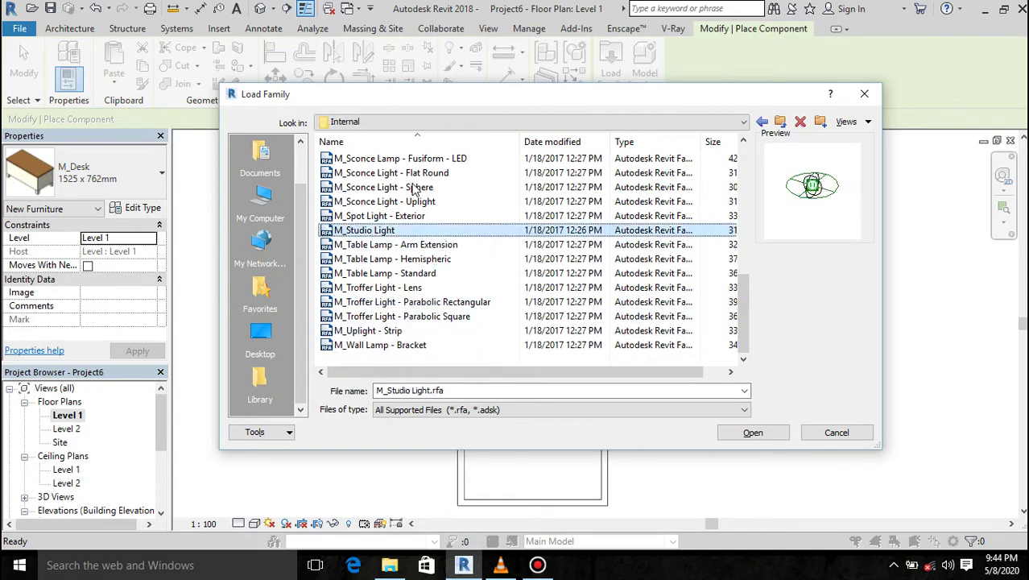
{"action": "key", "text": "Up"}
{"action": "key", "text": "Up"}
{"action": "key", "text": "Up"}
{"action": "key", "text": "Up"}
{"action": "key", "text": "Up"}
{"action": "key", "text": "Up"}
{"action": "key", "text": "Up"}
{"action": "key", "text": "Up"}
{"action": "key", "text": "Up"}
{"action": "key", "text": "Up"}
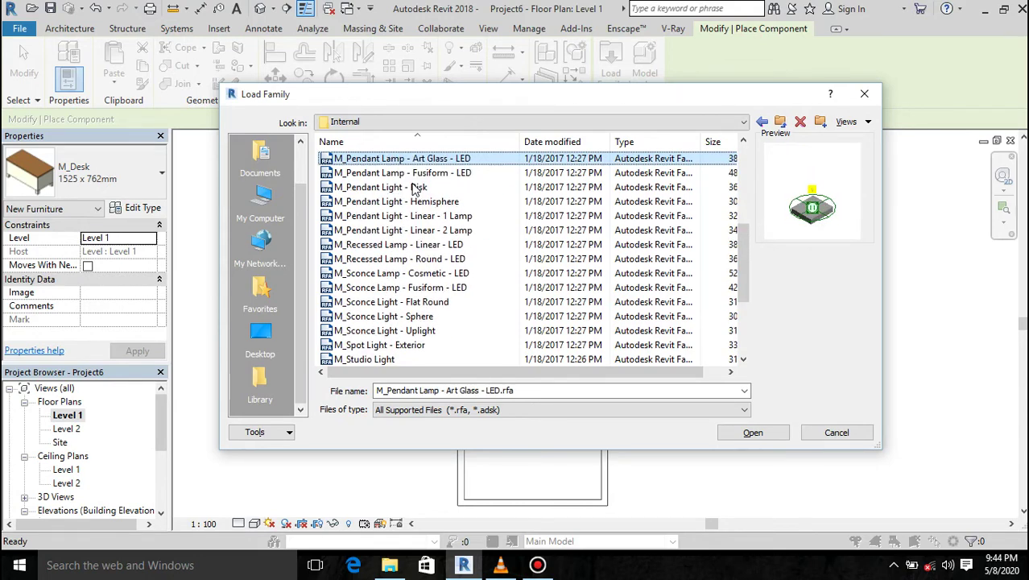
{"action": "key", "text": "Up"}
{"action": "key", "text": "Up"}
{"action": "key", "text": "Up"}
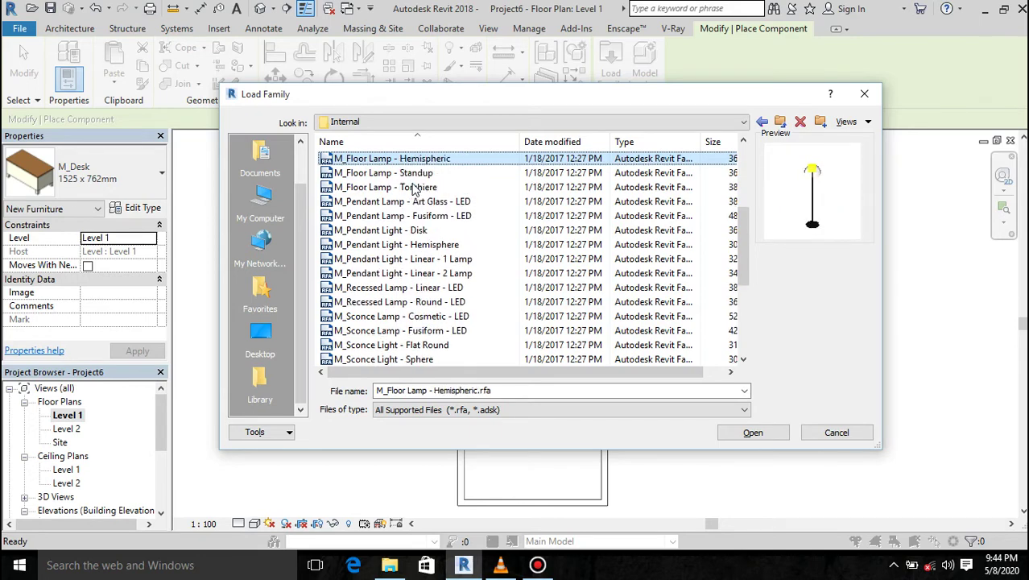
{"action": "key", "text": "Up"}
{"action": "key", "text": "Up"}
{"action": "key", "text": "Up"}
{"action": "key", "text": "Up"}
{"action": "key", "text": "Up"}
{"action": "key", "text": "Up"}
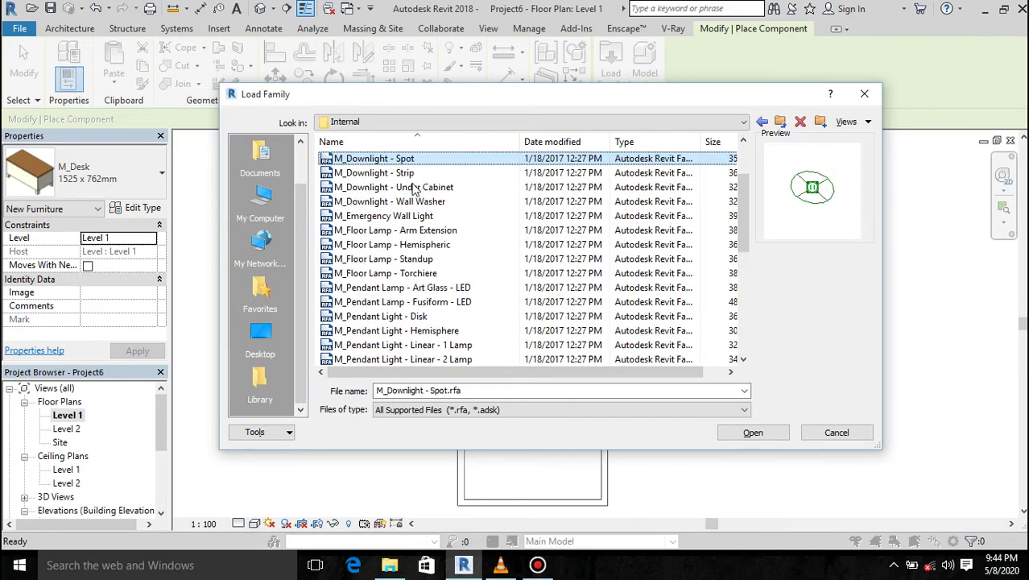
{"action": "key", "text": "Up"}
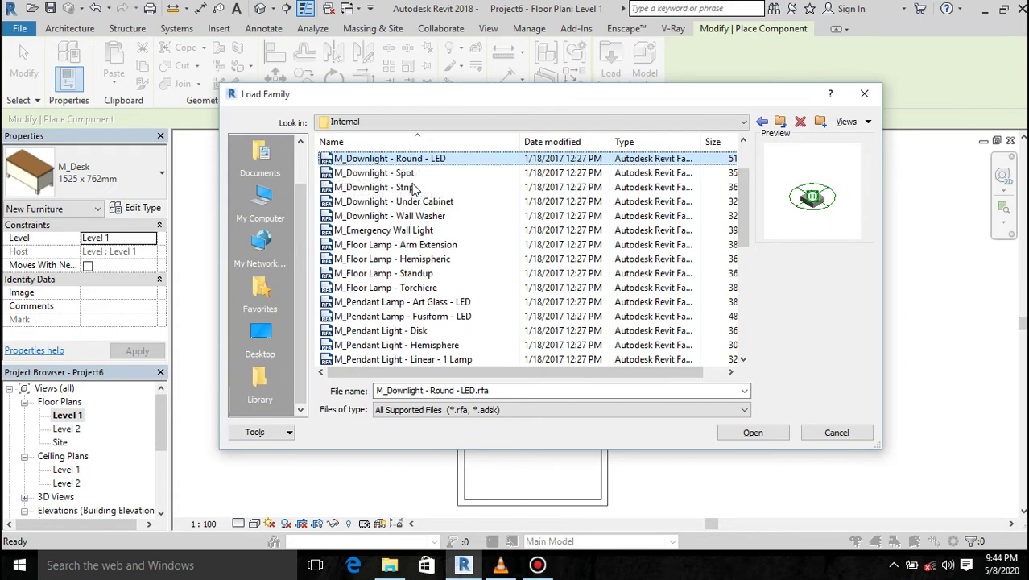
{"action": "key", "text": "Up"}
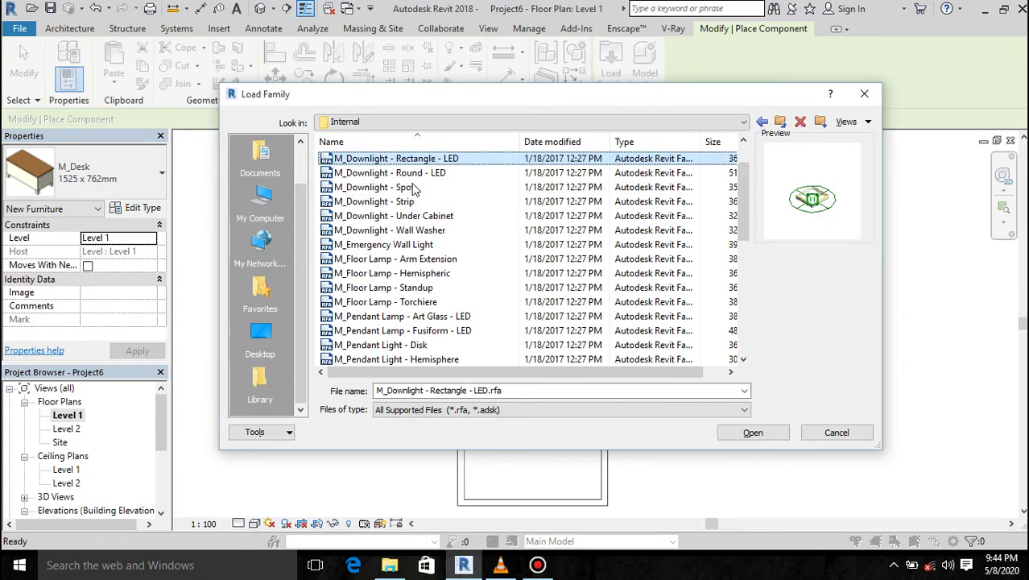
{"action": "key", "text": "Down"}
{"action": "key", "text": "Down"}
{"action": "key", "text": "Down"}
{"action": "key", "text": "Down"}
{"action": "key", "text": "Down"}
{"action": "key", "text": "Down"}
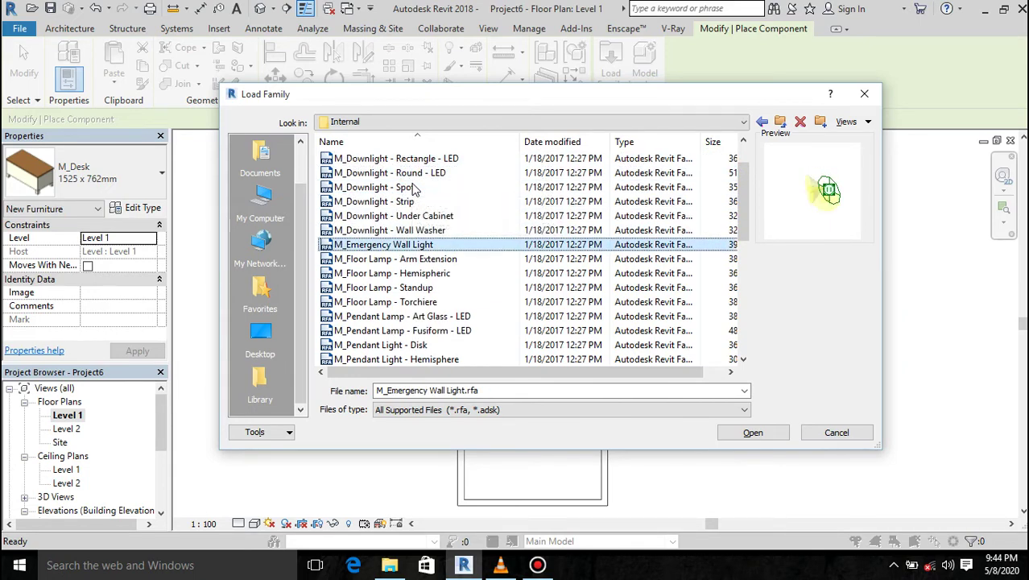
{"action": "key", "text": "Up"}
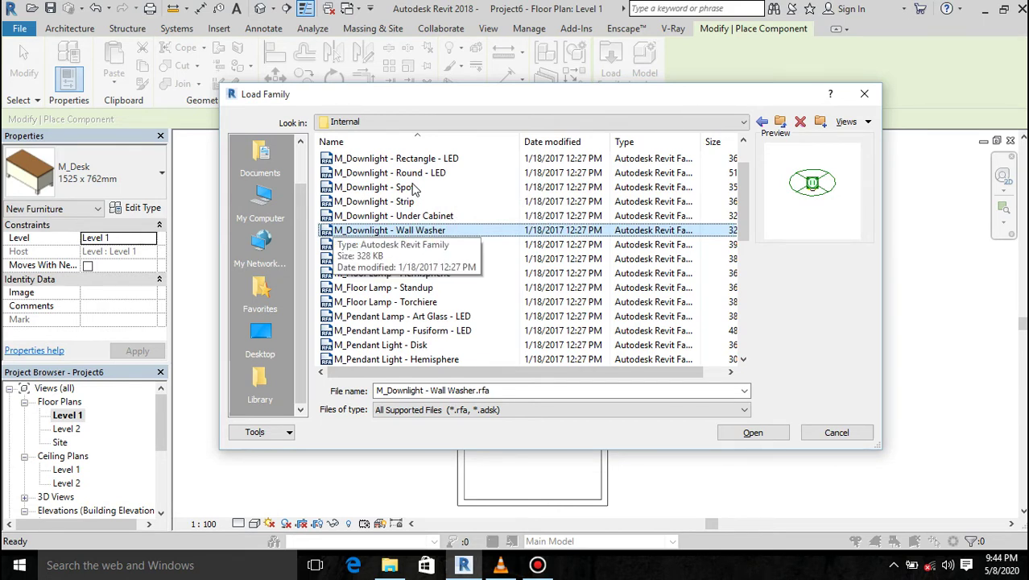
{"action": "key", "text": "Return"}
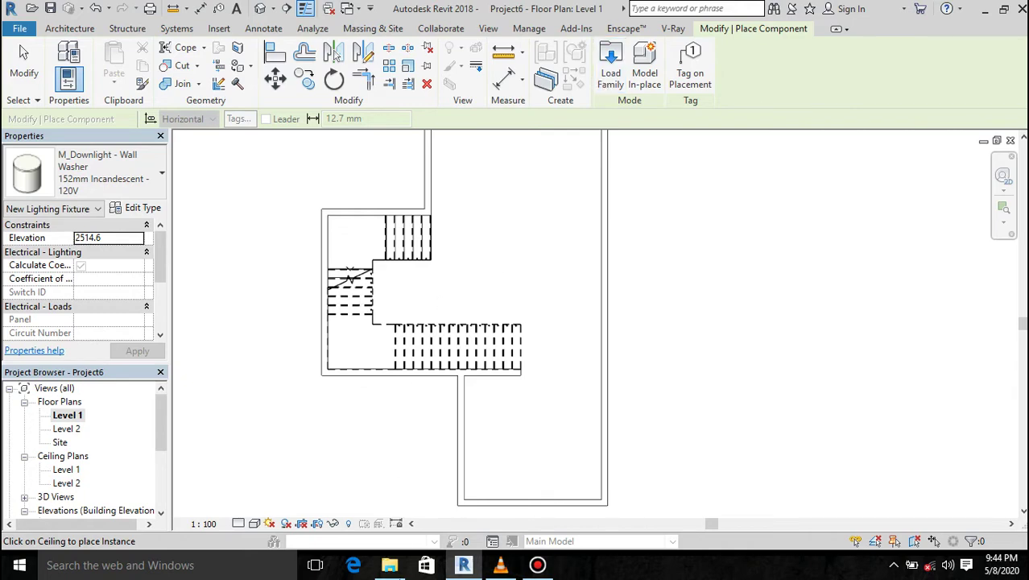
Search the Documents > ravit materials folder in File Explorer for 'light'
{"action": "left_click", "coordinate": [389, 565]}
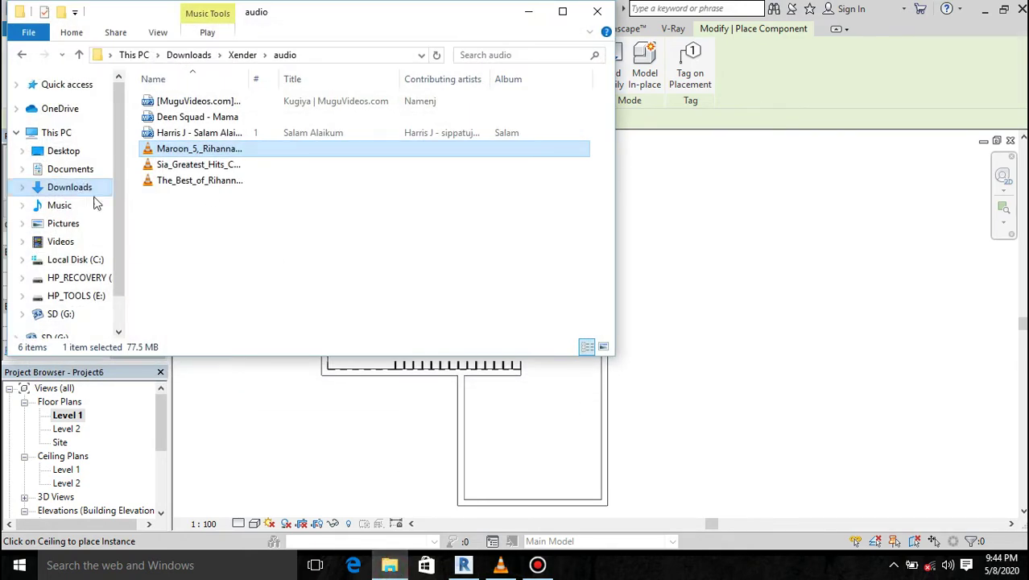
{"action": "left_click", "coordinate": [68, 171]}
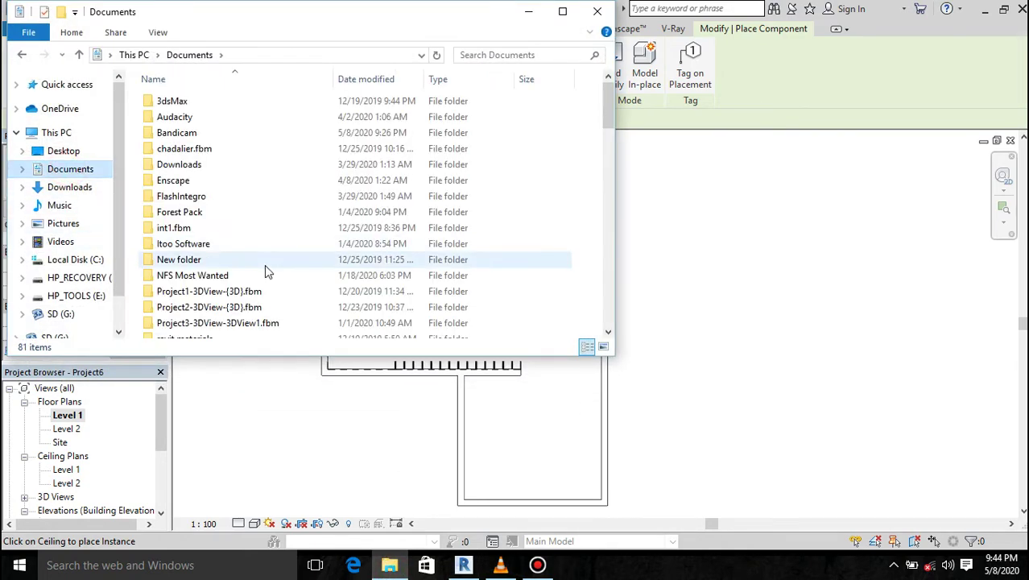
{"action": "scroll", "coordinate": [264, 264], "scroll_direction": "down", "scroll_amount": 1}
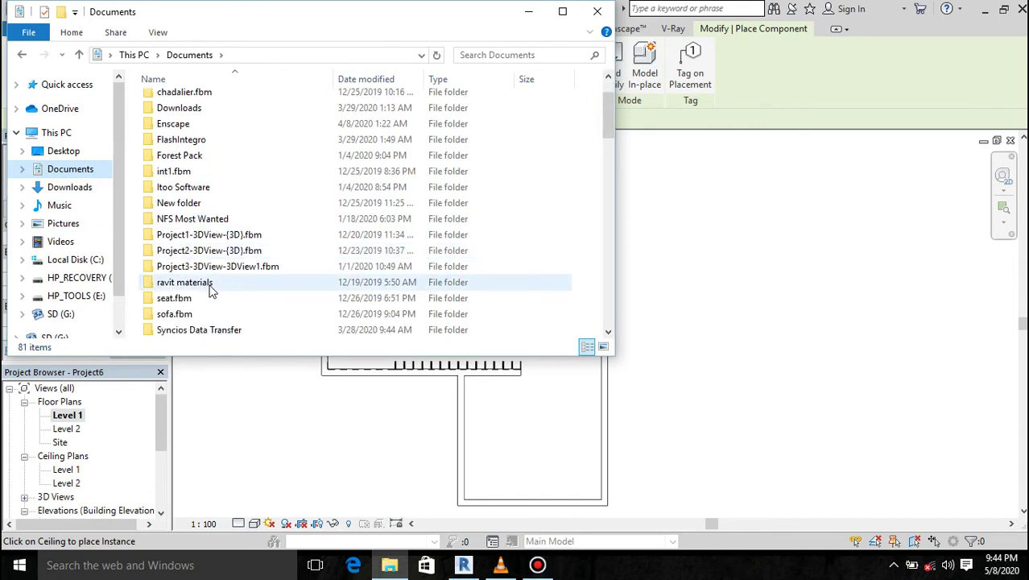
{"action": "double_click", "coordinate": [209, 286]}
{"action": "left_click", "coordinate": [491, 54]}
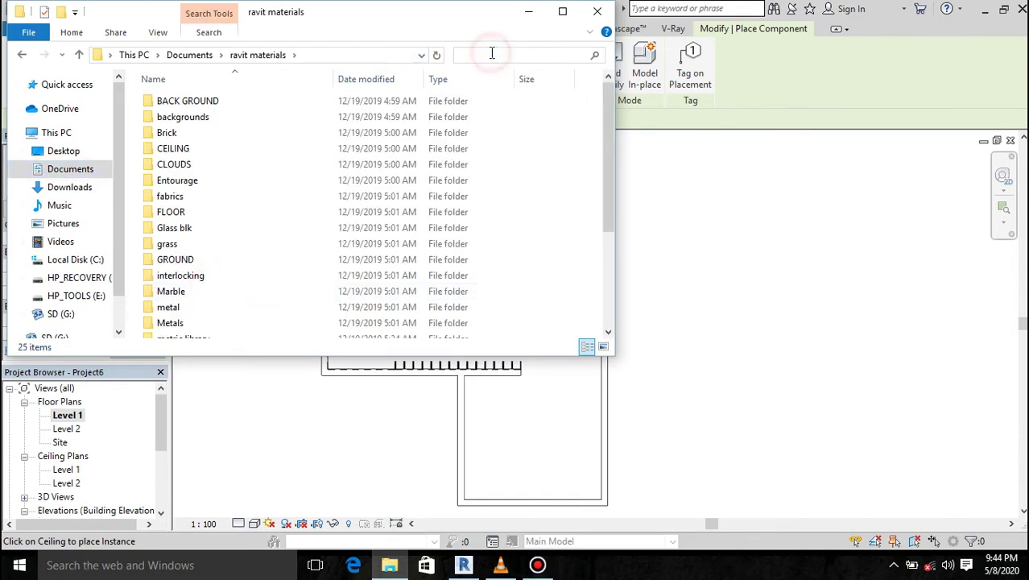
{"action": "type", "text": "li"}
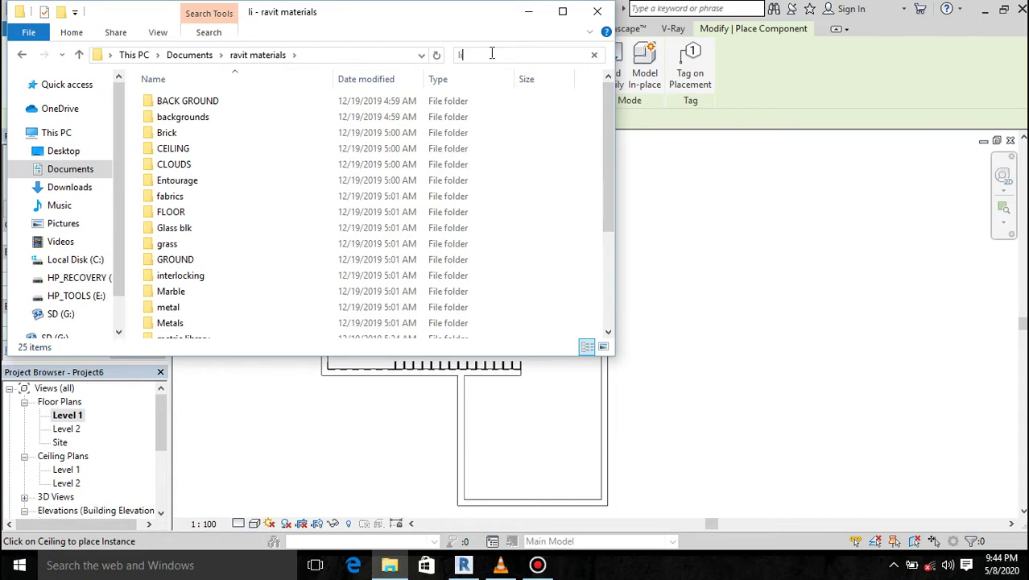
{"action": "type", "text": "ght"}
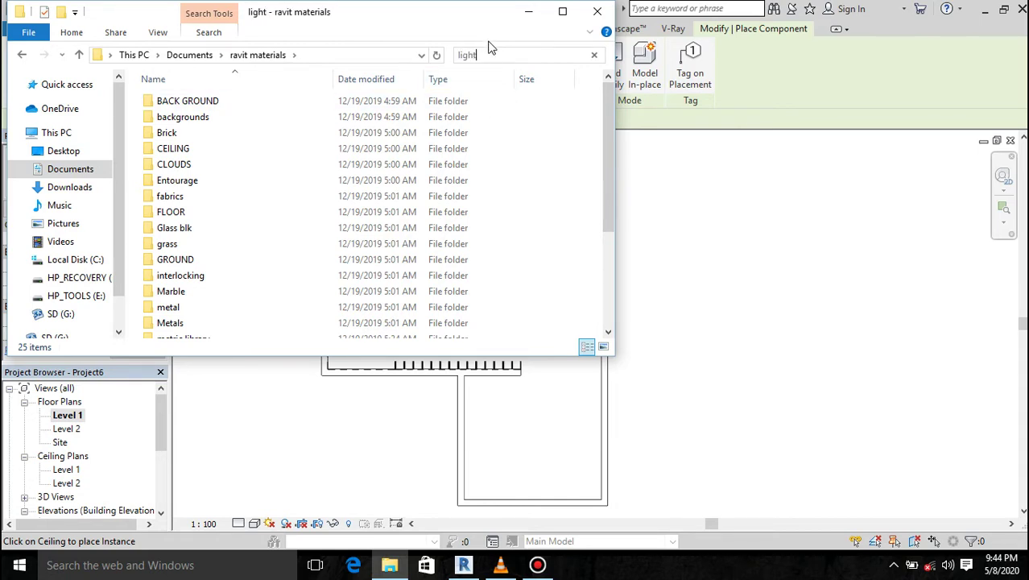
{"action": "key", "text": "BackSpace"}
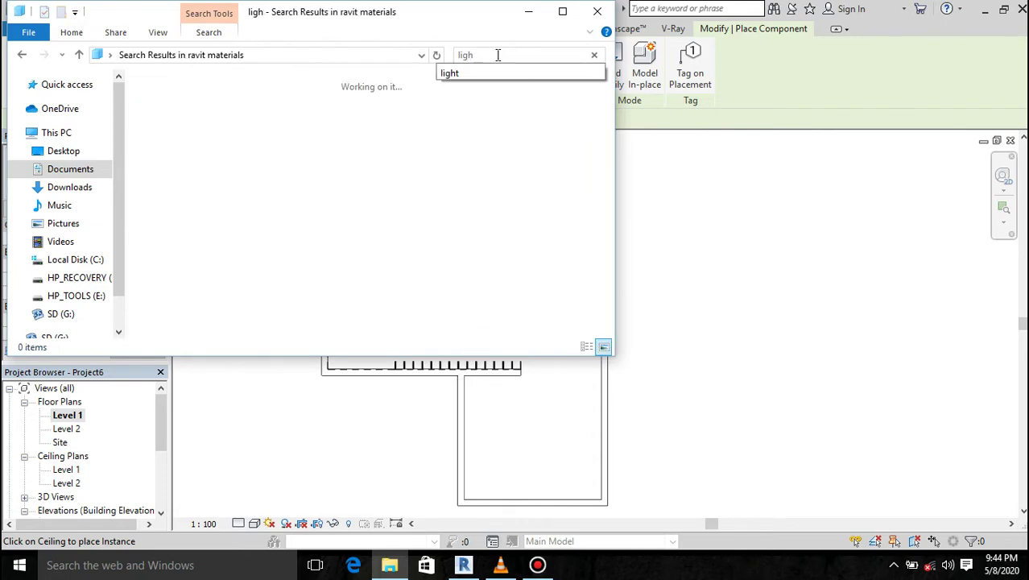
Scroll through the 'light' search results and select the Wall Lamp - Bracket family file
{"action": "left_click", "coordinate": [489, 73]}
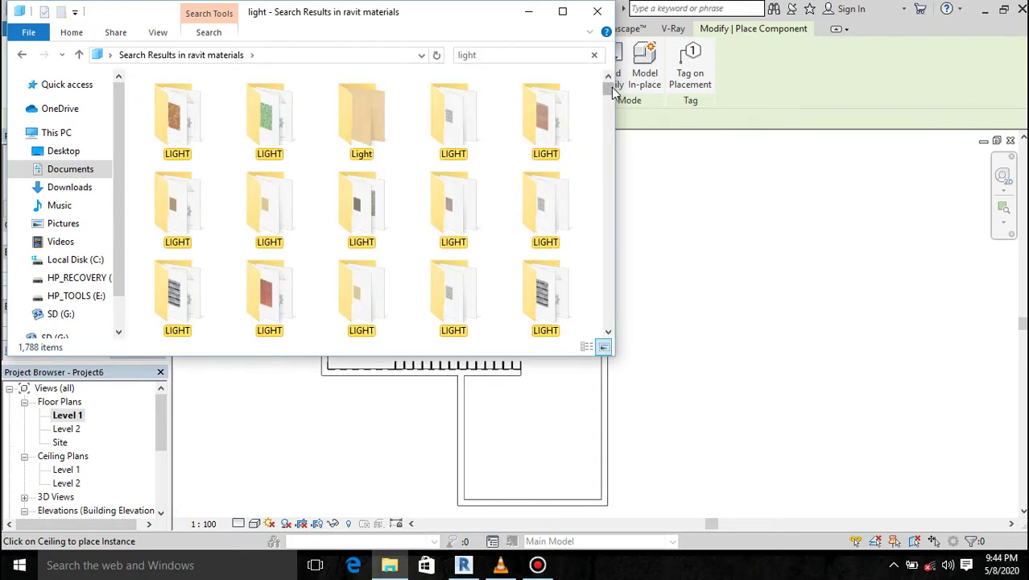
{"action": "left_click_drag", "start_coordinate": [609, 88], "coordinate": [609, 272]}
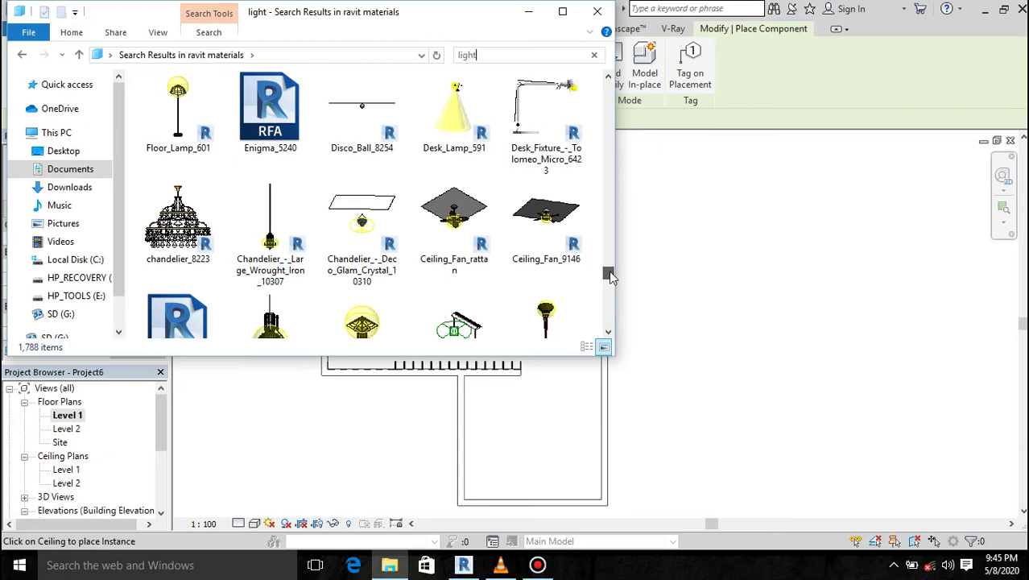
{"action": "scroll", "coordinate": [611, 276], "scroll_direction": "down", "scroll_amount": 1}
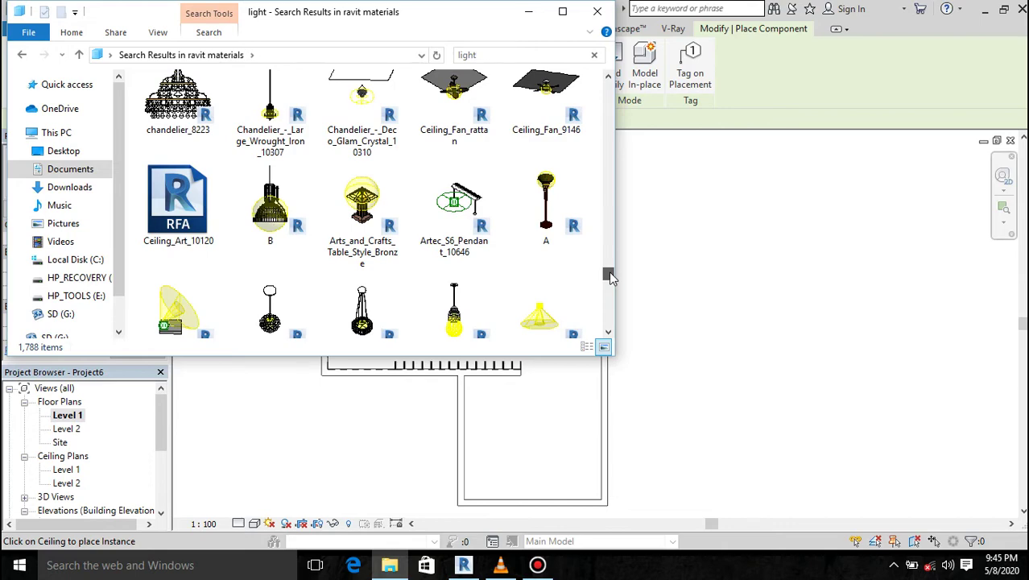
{"action": "scroll", "coordinate": [611, 276], "scroll_direction": "down", "scroll_amount": 2}
{"action": "scroll", "coordinate": [611, 276], "scroll_direction": "down", "scroll_amount": 1}
{"action": "scroll", "coordinate": [610, 276], "scroll_direction": "up", "scroll_amount": 4}
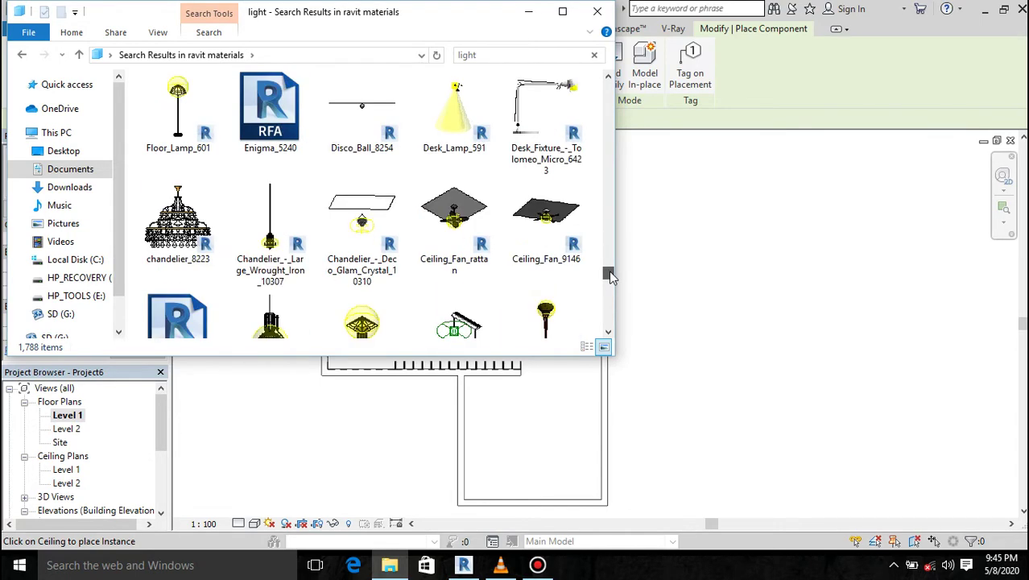
{"action": "scroll", "coordinate": [610, 276], "scroll_direction": "down", "scroll_amount": 1}
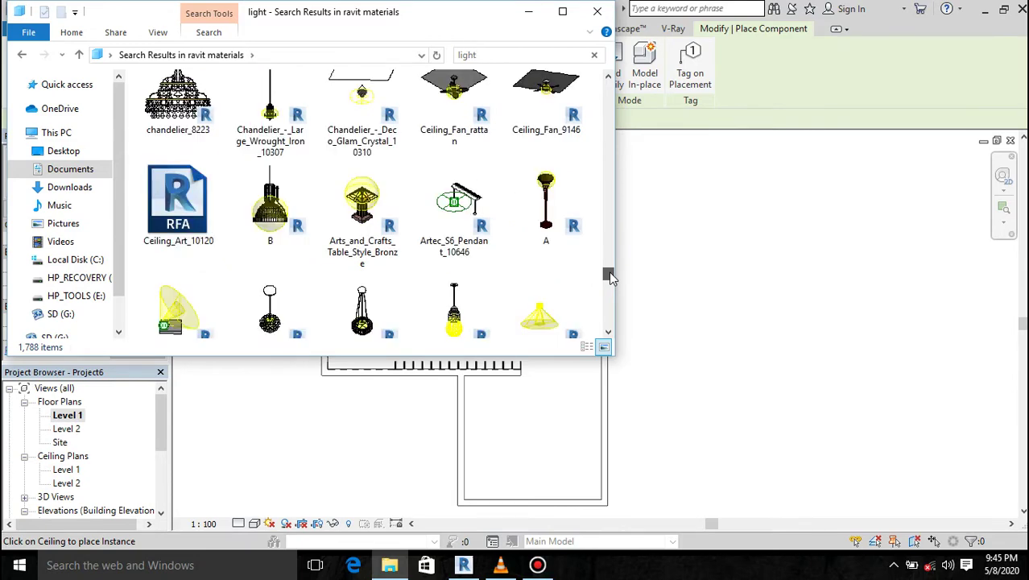
{"action": "scroll", "coordinate": [611, 276], "scroll_direction": "down", "scroll_amount": 1}
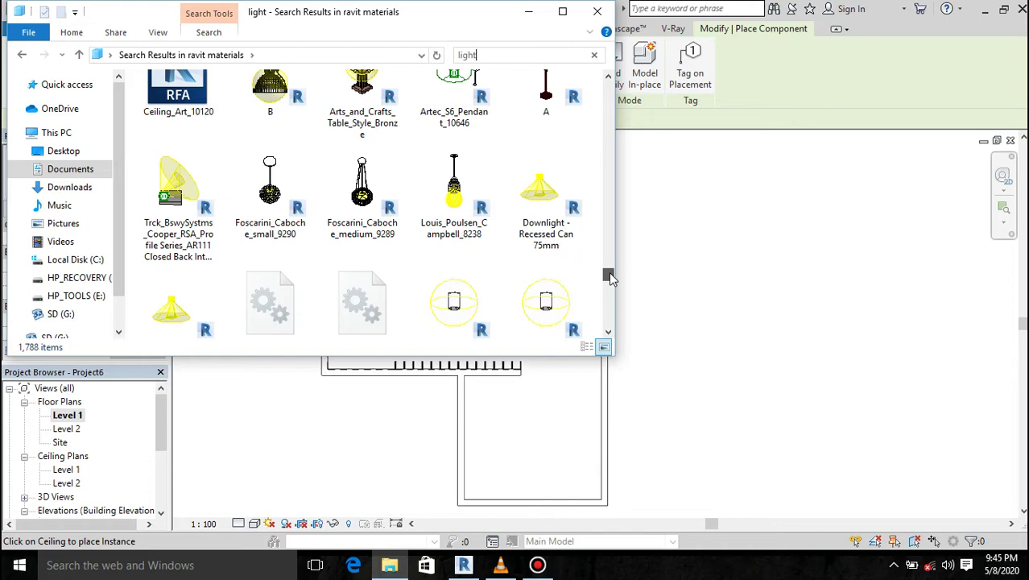
{"action": "scroll", "coordinate": [611, 277], "scroll_direction": "down", "scroll_amount": 3}
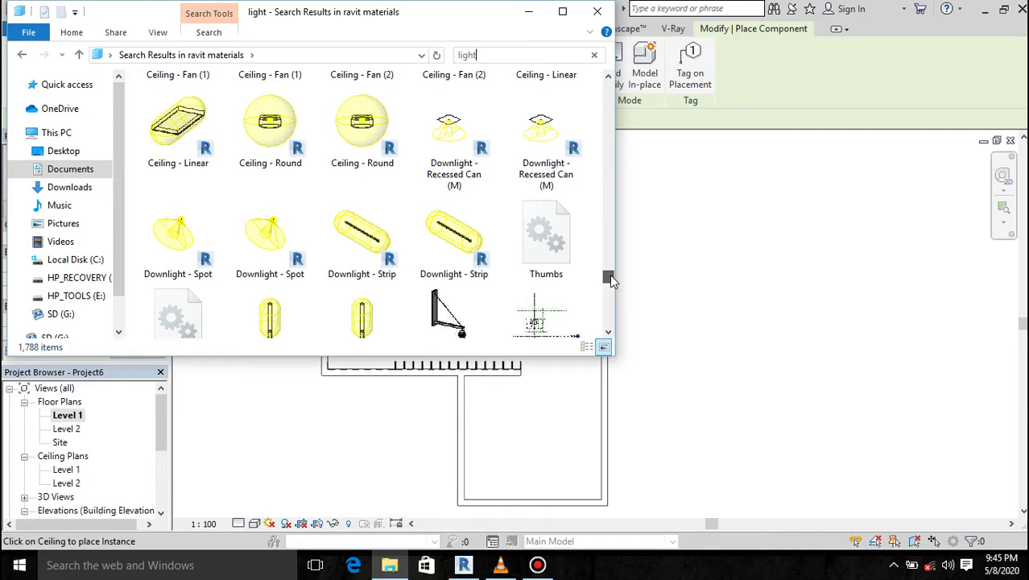
{"action": "scroll", "coordinate": [610, 276], "scroll_direction": "down", "scroll_amount": 3}
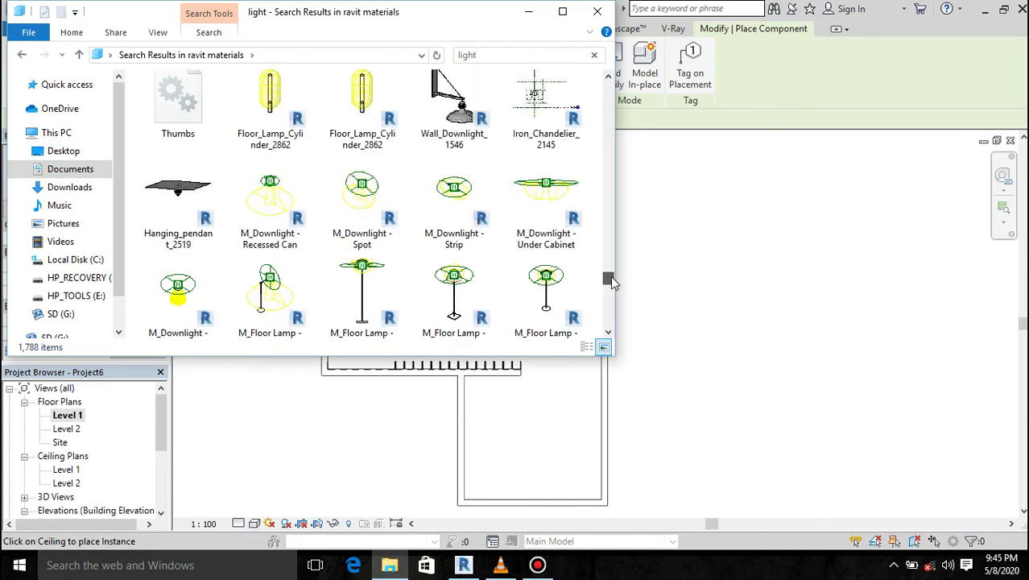
{"action": "scroll", "coordinate": [610, 279], "scroll_direction": "down", "scroll_amount": 3}
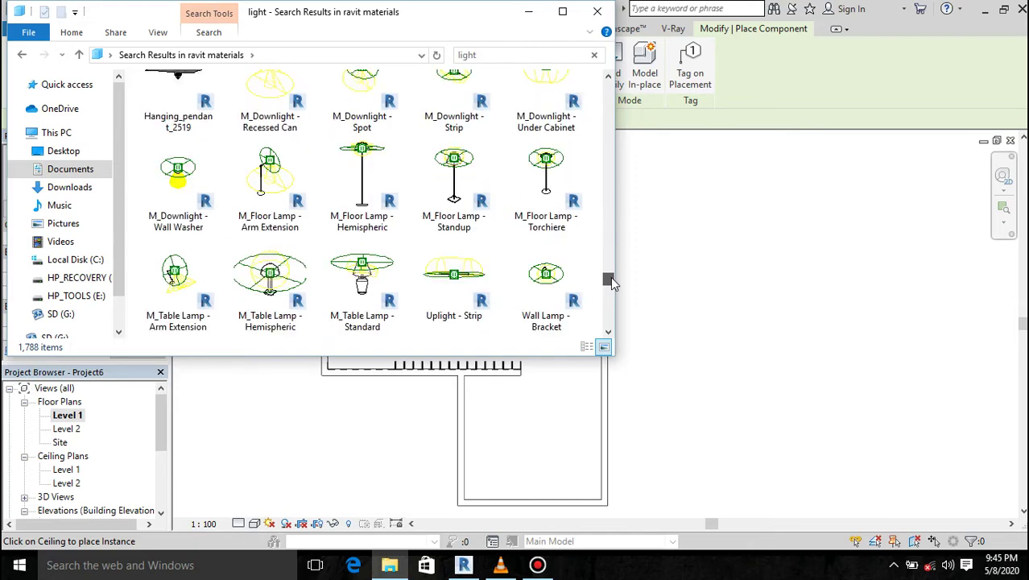
{"action": "scroll", "coordinate": [610, 280], "scroll_direction": "down", "scroll_amount": 3}
{"action": "scroll", "coordinate": [610, 280], "scroll_direction": "down", "scroll_amount": 5}
{"action": "scroll", "coordinate": [610, 280], "scroll_direction": "up", "scroll_amount": 5}
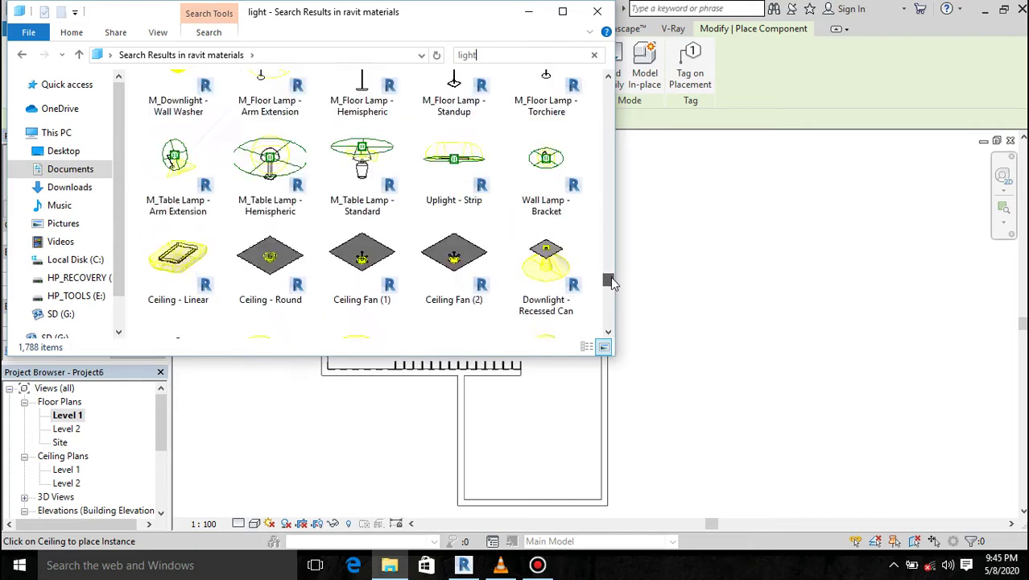
{"action": "scroll", "coordinate": [609, 279], "scroll_direction": "up", "scroll_amount": 3}
{"action": "scroll", "coordinate": [611, 279], "scroll_direction": "down", "scroll_amount": 3}
{"action": "scroll", "coordinate": [611, 279], "scroll_direction": "down", "scroll_amount": 3}
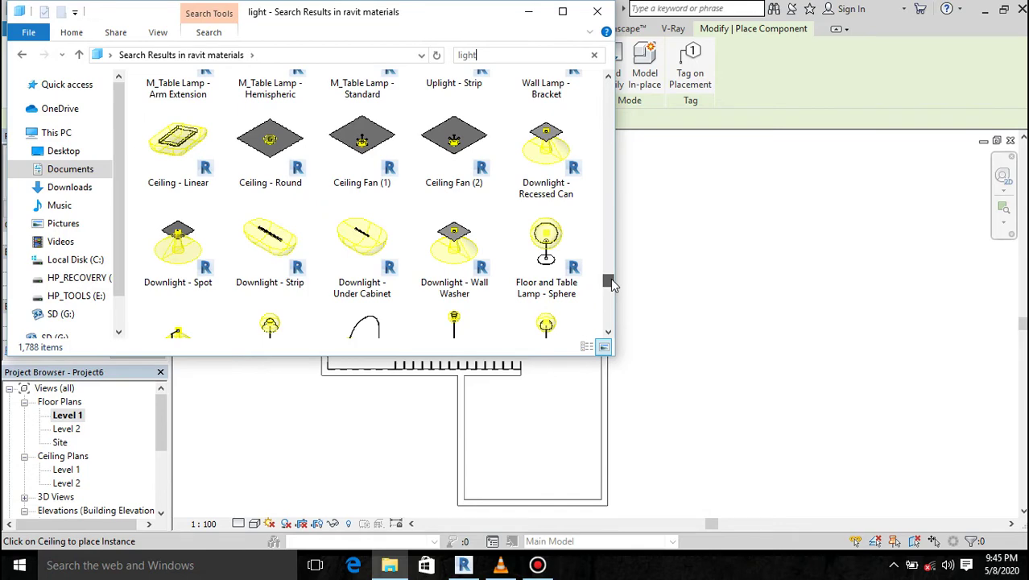
{"action": "scroll", "coordinate": [611, 282], "scroll_direction": "down", "scroll_amount": 3}
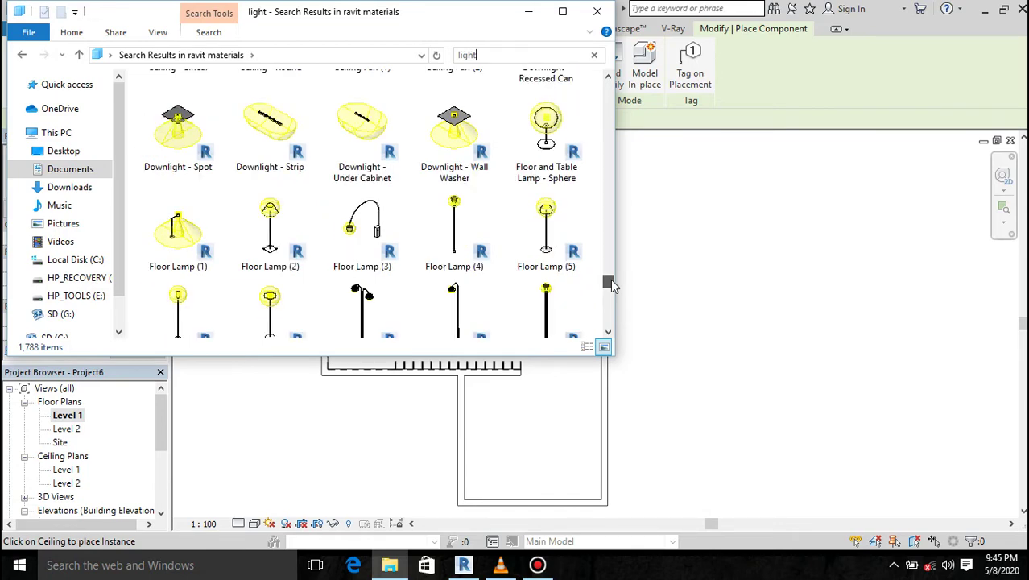
{"action": "left_click_drag", "start_coordinate": [610, 281], "coordinate": [609, 286]}
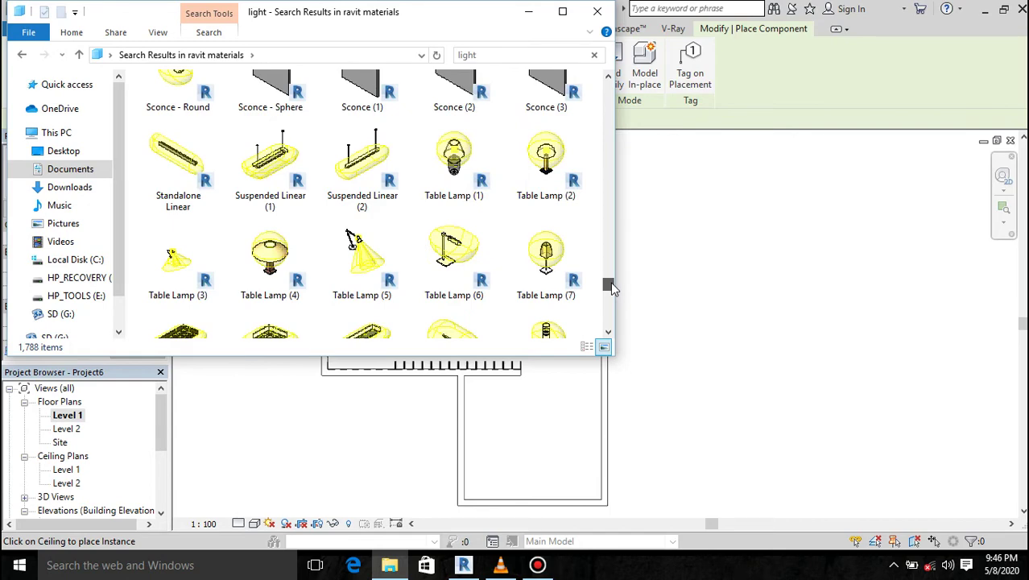
{"action": "left_click_drag", "start_coordinate": [611, 284], "coordinate": [611, 287]}
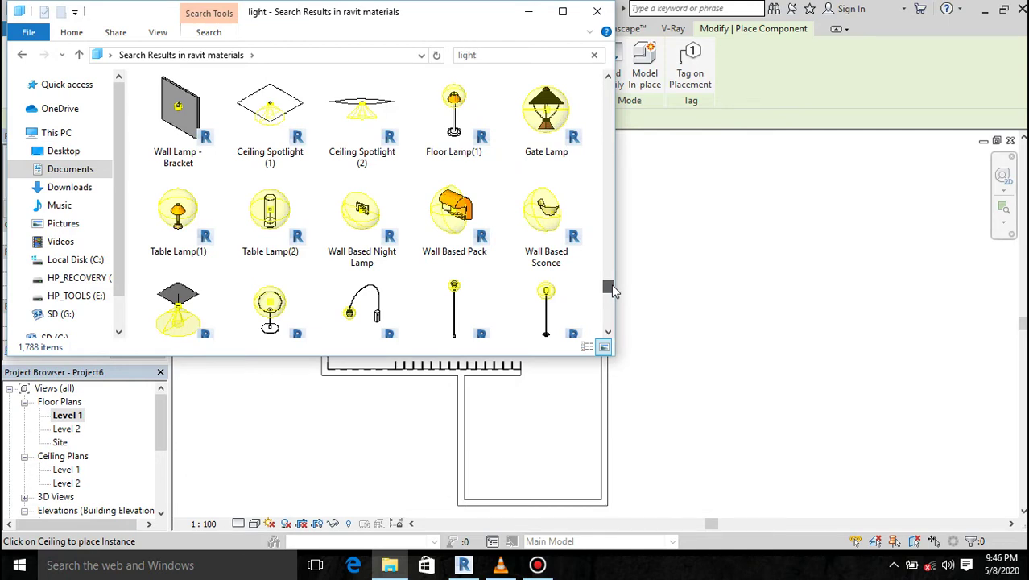
{"action": "left_click", "coordinate": [187, 117]}
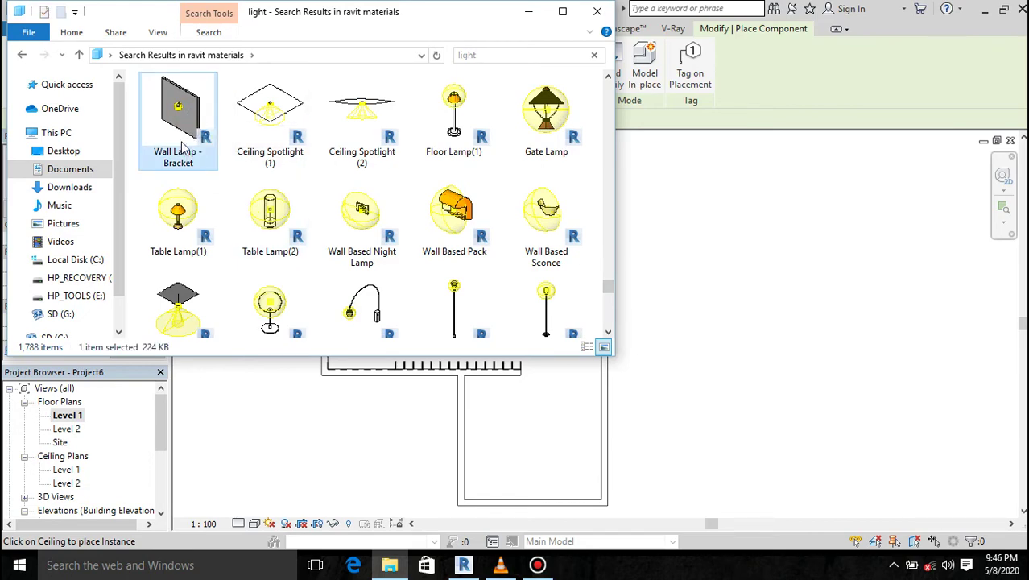
Load the Wall Lamp - Bracket family into Revit and open the Site floor plan
{"action": "double_click", "coordinate": [183, 147]}
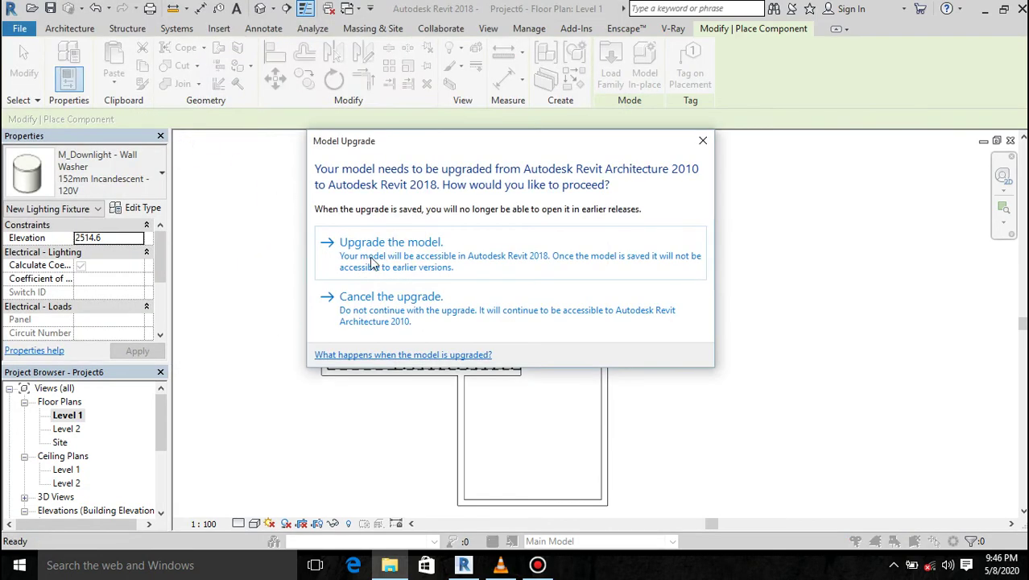
{"action": "left_click", "coordinate": [703, 141]}
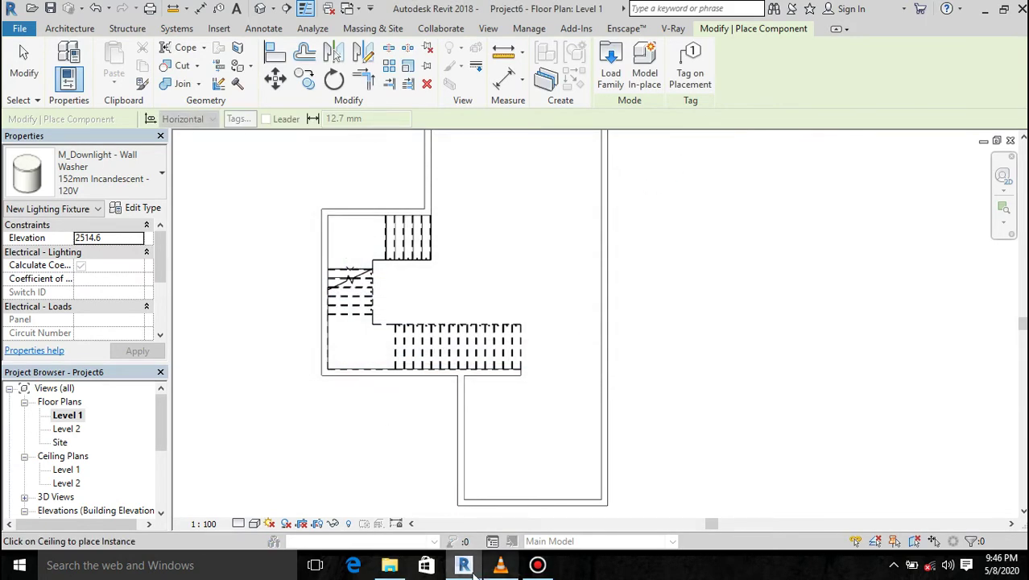
{"action": "left_click", "coordinate": [389, 564]}
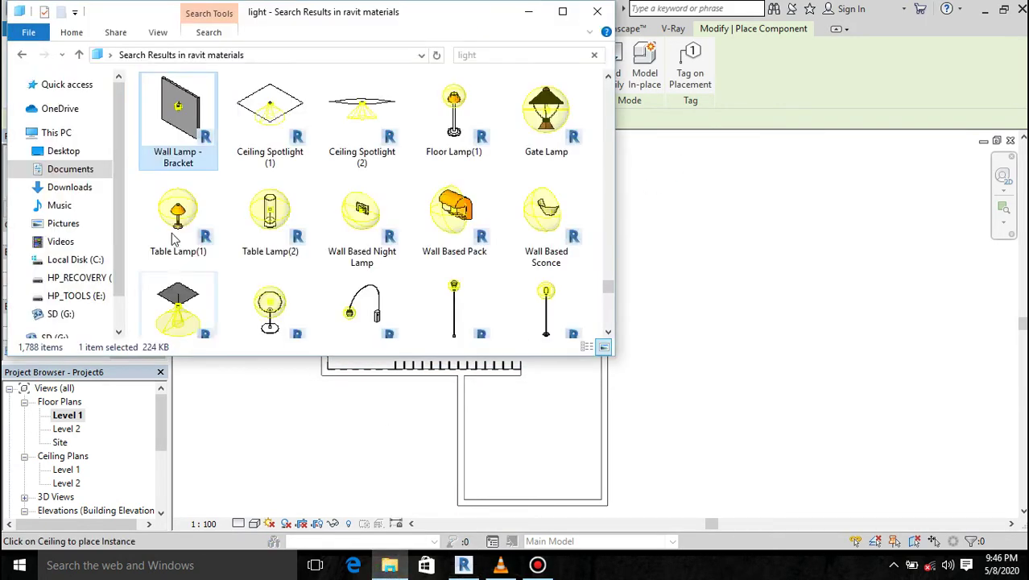
{"action": "mouse_move", "coordinate": [185, 157]}
{"action": "left_mouse_down"}
{"action": "mouse_move", "coordinate": [733, 369]}
{"action": "mouse_move", "coordinate": [755, 368]}
{"action": "left_mouse_up"}
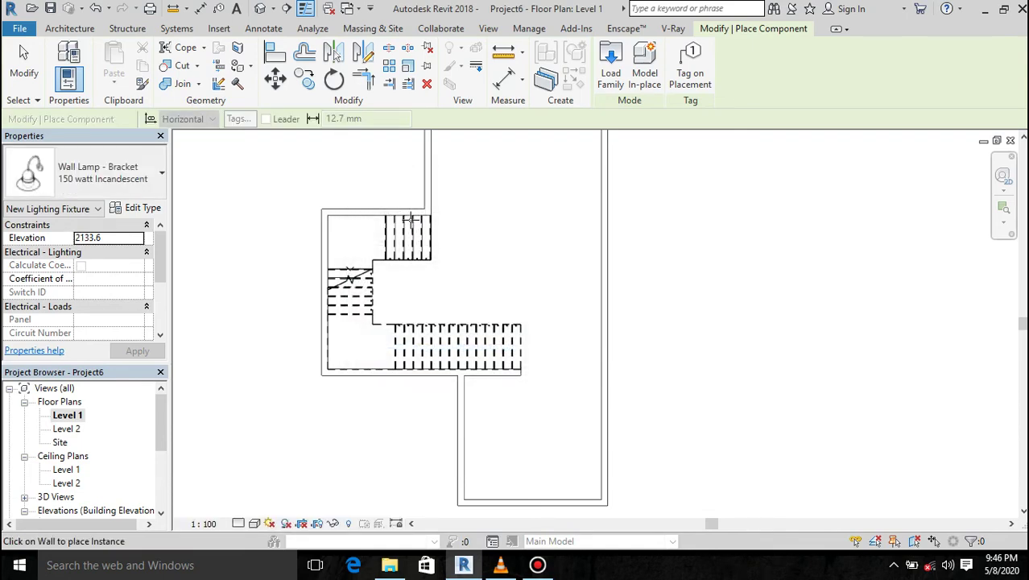
{"action": "scroll", "coordinate": [408, 213], "scroll_direction": "up", "scroll_amount": 5}
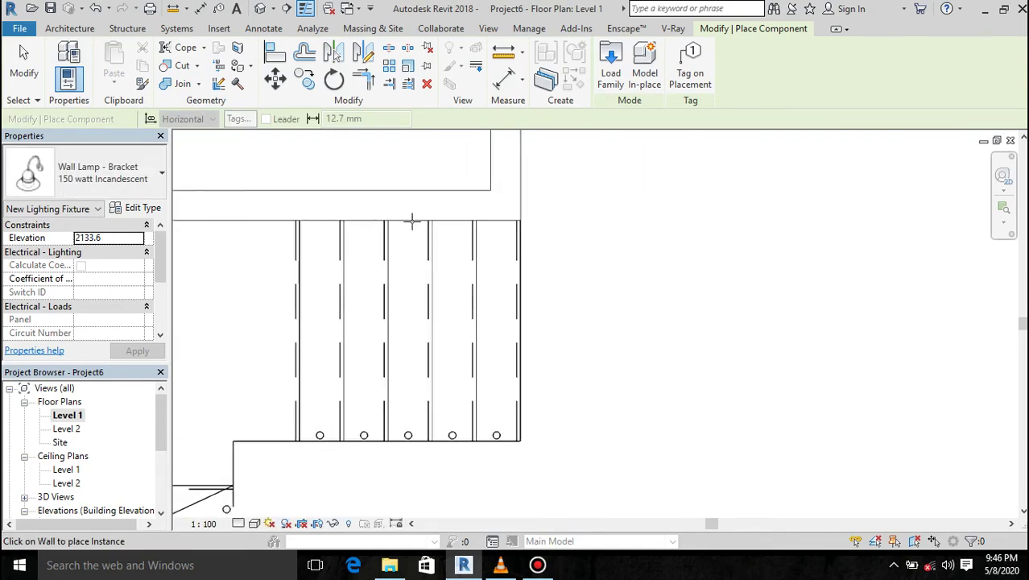
{"action": "double_click", "coordinate": [60, 444]}
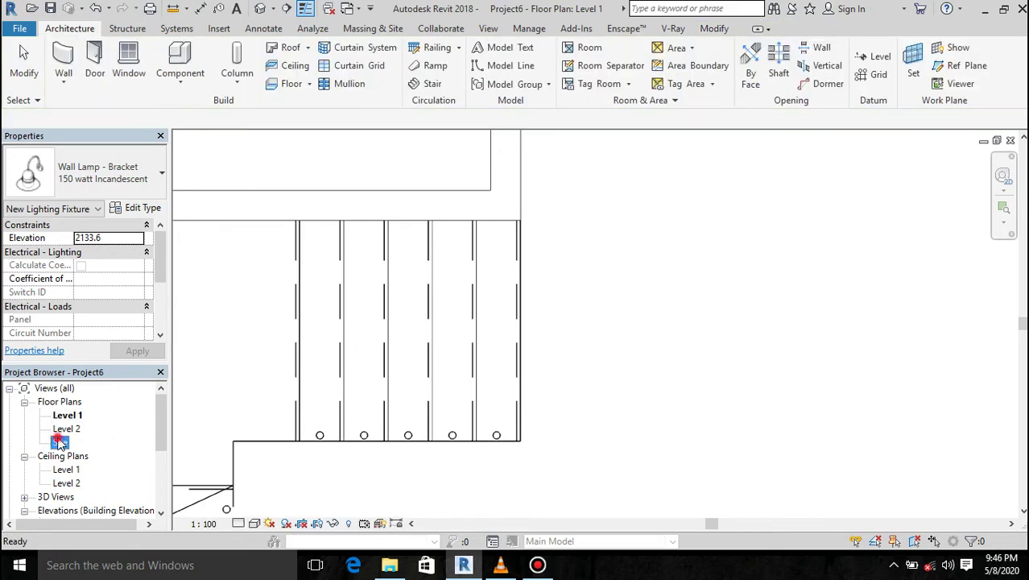
Place four bracket wall lamps on the top wall, left wall and stair wall
{"action": "left_click", "coordinate": [186, 53]}
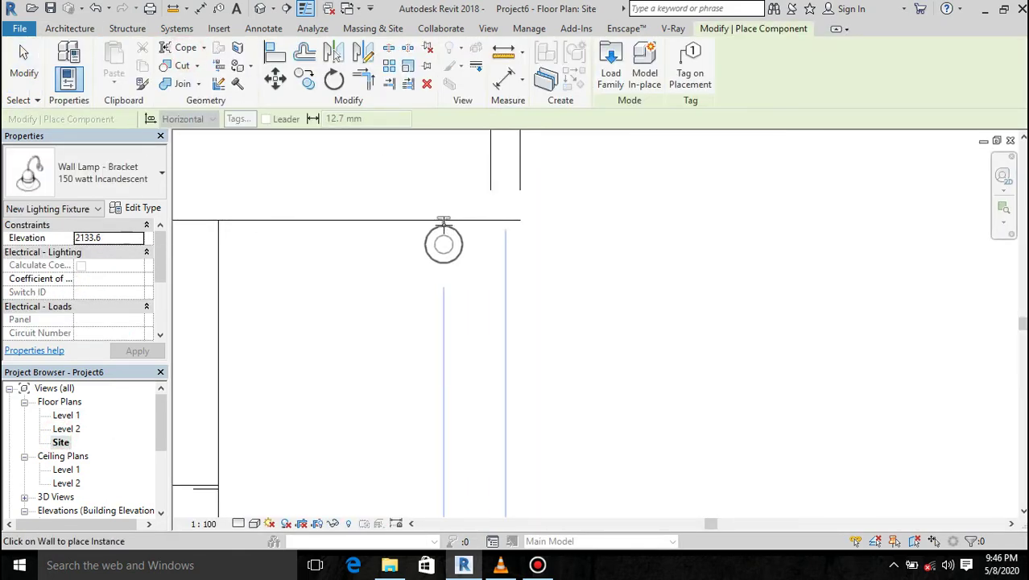
{"action": "scroll", "coordinate": [442, 184], "scroll_direction": "down", "scroll_amount": 1}
{"action": "scroll", "coordinate": [506, 324], "scroll_direction": "down", "scroll_amount": 3}
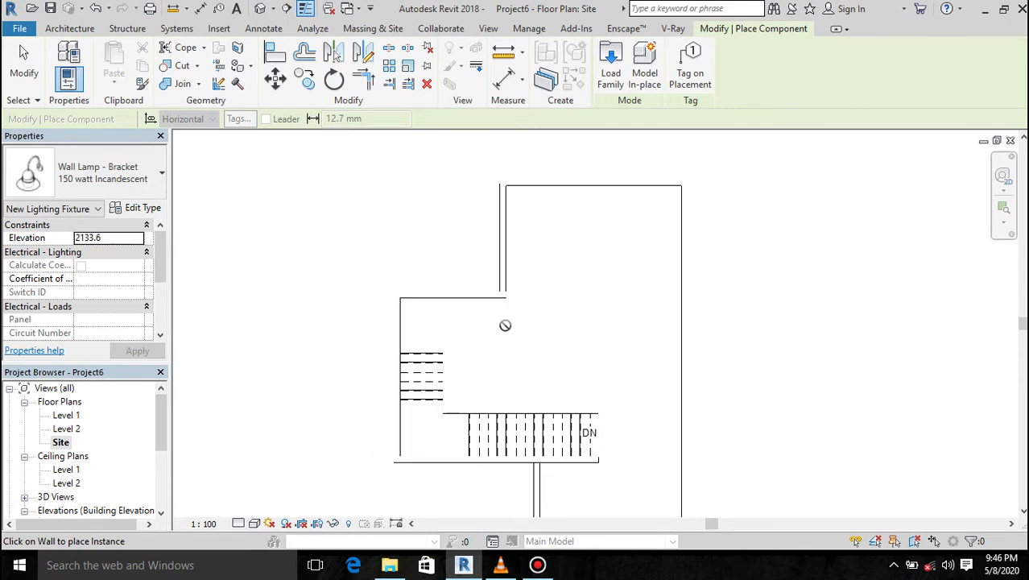
{"action": "scroll", "coordinate": [481, 298], "scroll_direction": "up", "scroll_amount": 5}
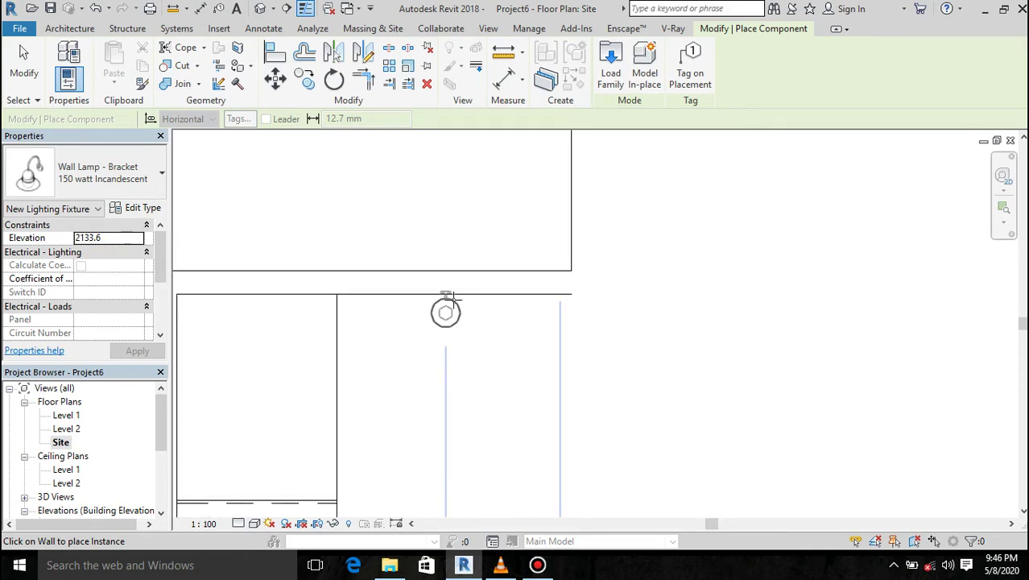
{"action": "left_click", "coordinate": [448, 297]}
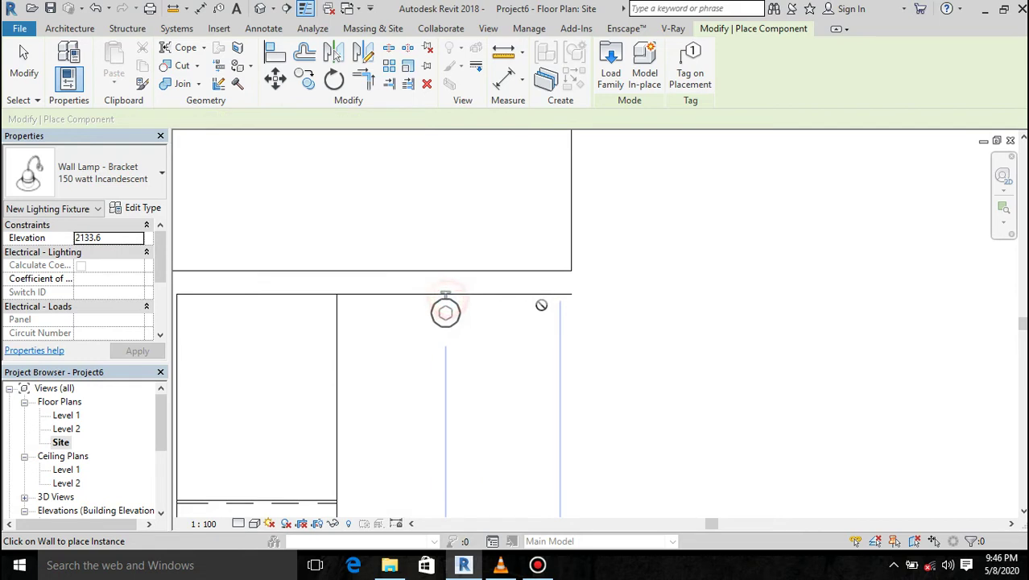
{"action": "scroll", "coordinate": [542, 295], "scroll_direction": "down", "scroll_amount": 2}
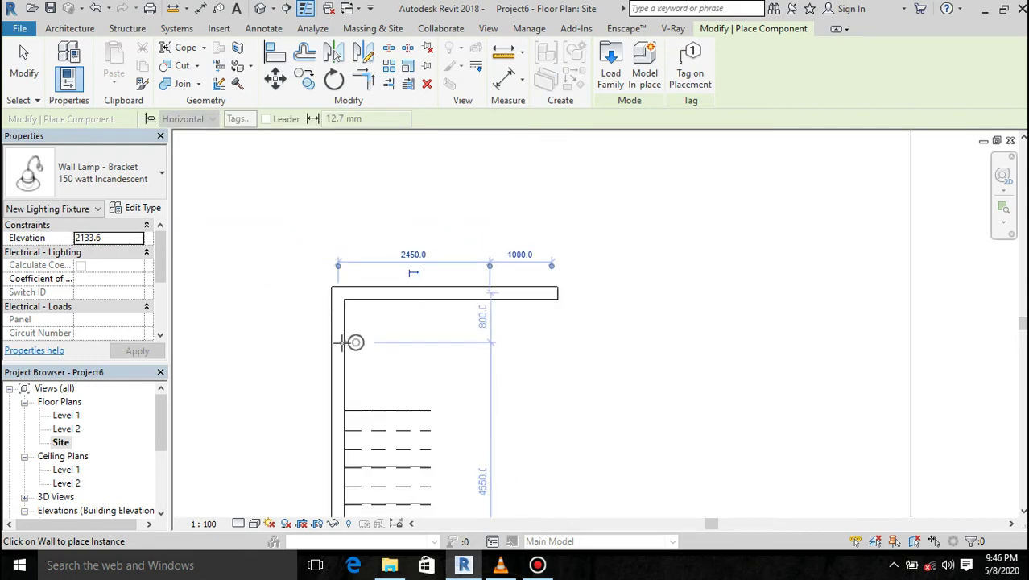
{"action": "scroll", "coordinate": [405, 328], "scroll_direction": "down", "scroll_amount": 3}
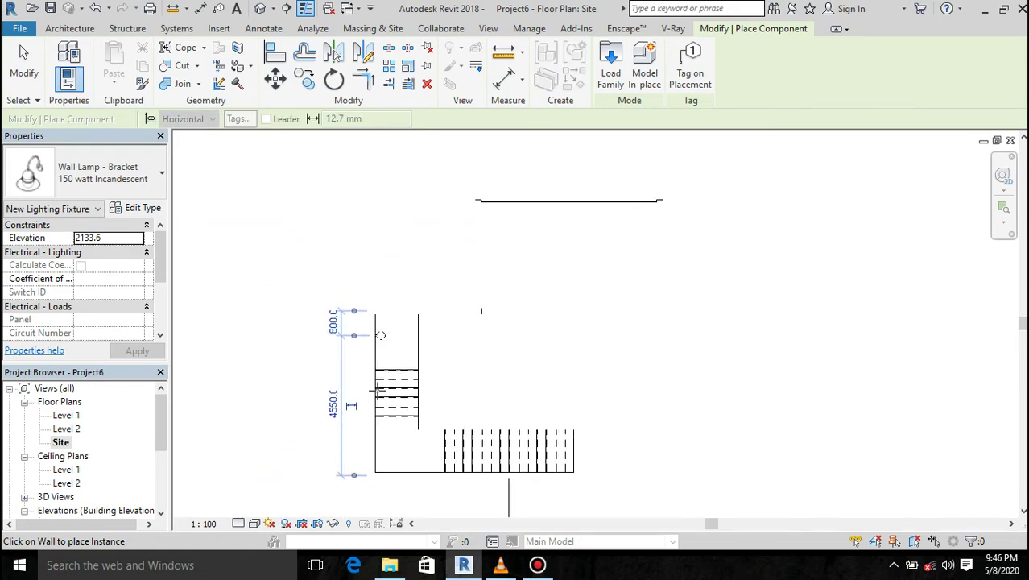
{"action": "scroll", "coordinate": [380, 393], "scroll_direction": "up", "scroll_amount": 2}
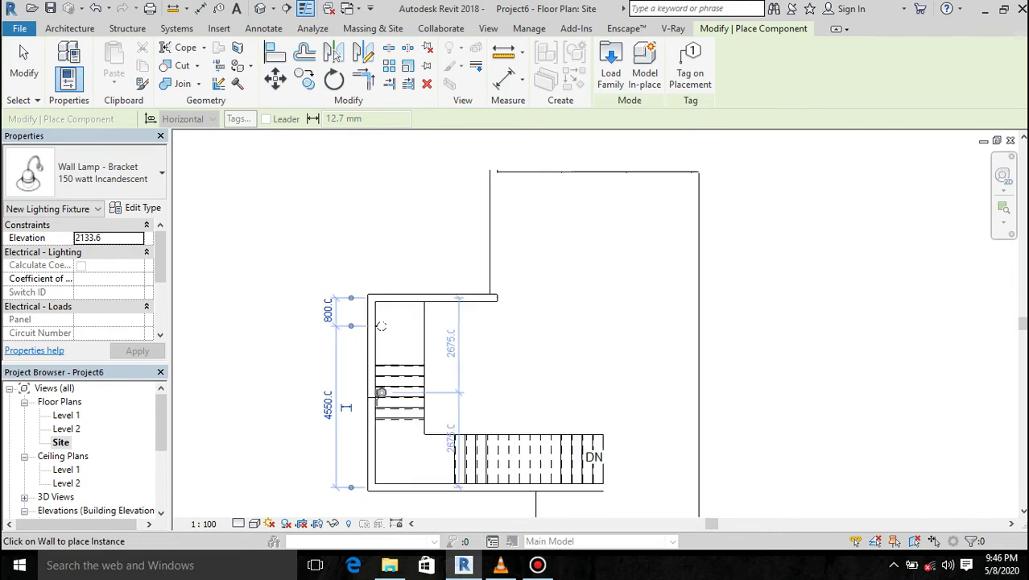
{"action": "scroll", "coordinate": [379, 390], "scroll_direction": "up", "scroll_amount": 1}
{"action": "left_click", "coordinate": [377, 389]}
{"action": "scroll", "coordinate": [393, 324], "scroll_direction": "down", "scroll_amount": 2}
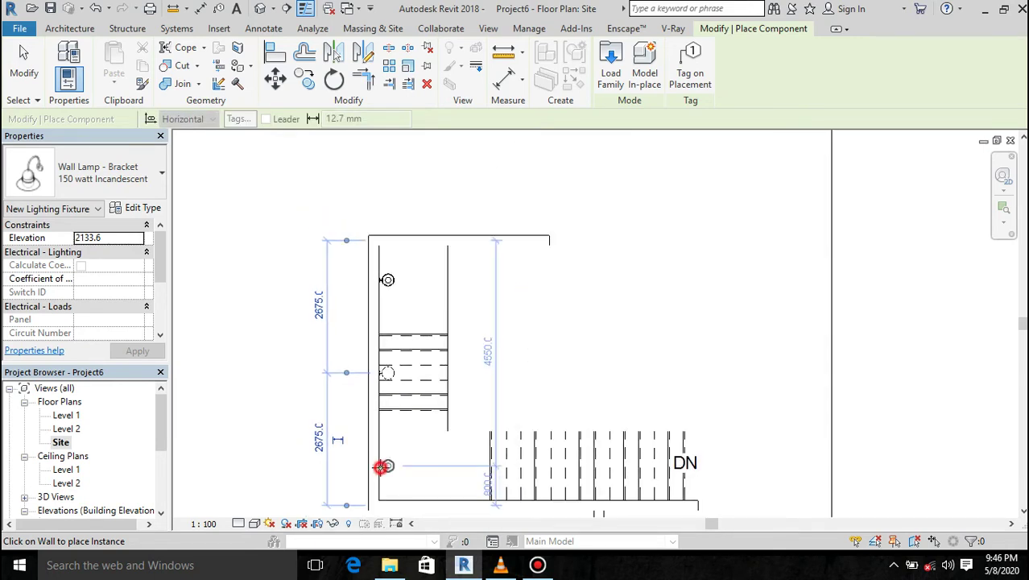
{"action": "left_click", "coordinate": [380, 467]}
{"action": "scroll", "coordinate": [418, 400], "scroll_direction": "down", "scroll_amount": 2}
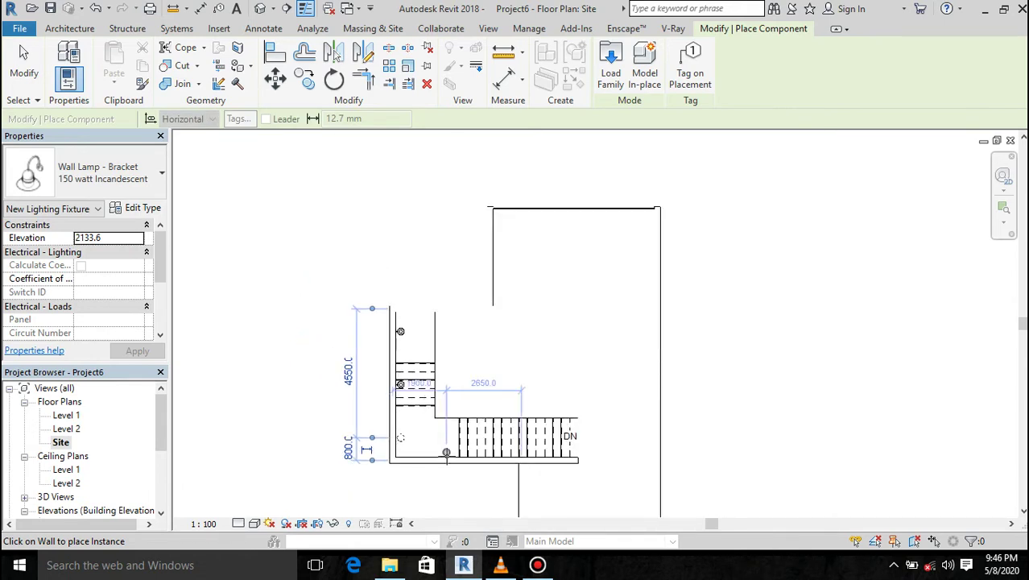
{"action": "scroll", "coordinate": [476, 459], "scroll_direction": "up", "scroll_amount": 1}
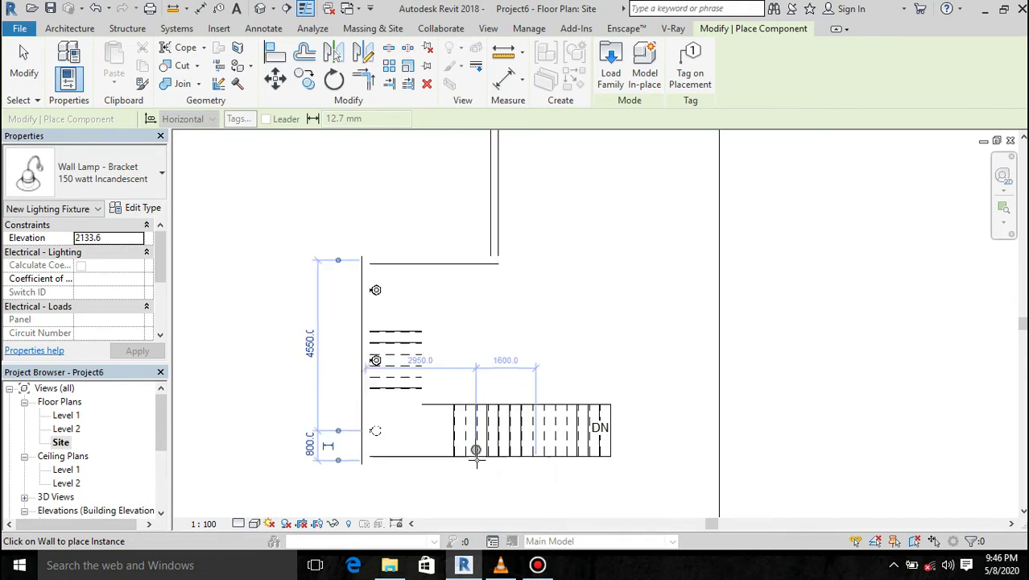
{"action": "scroll", "coordinate": [476, 459], "scroll_direction": "up", "scroll_amount": 1}
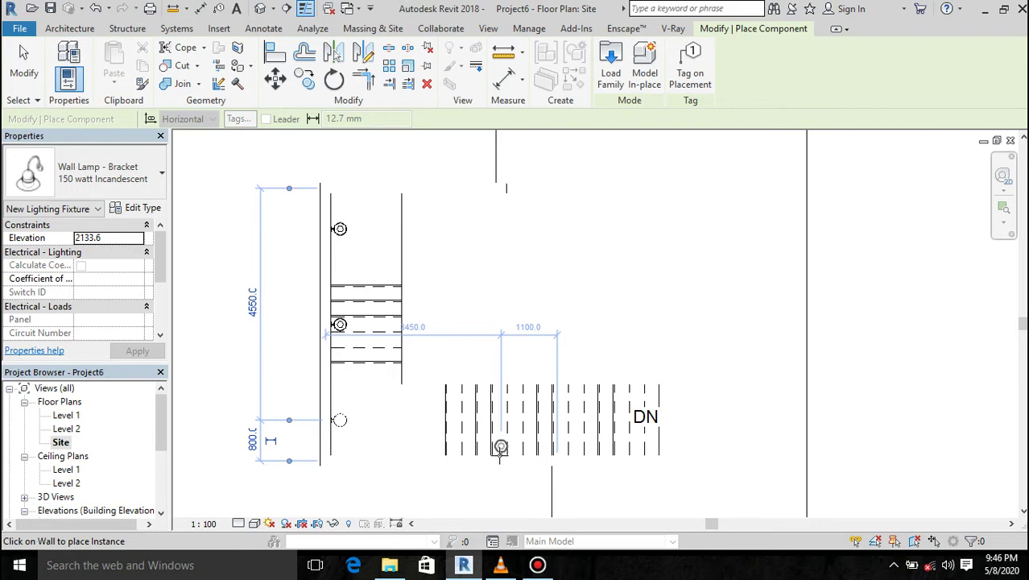
{"action": "left_click", "coordinate": [467, 456]}
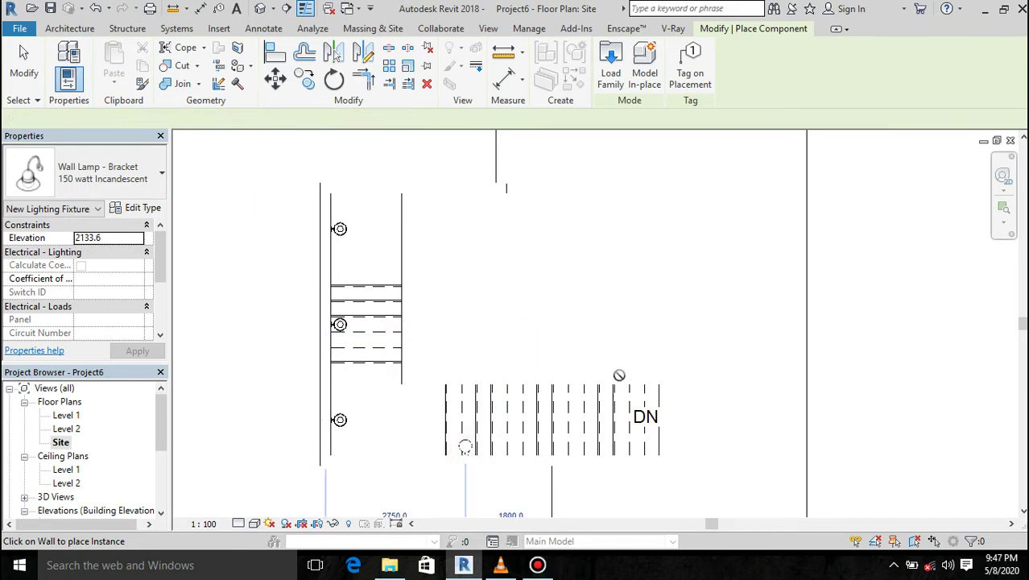
{"action": "key", "text": "Escape"}
{"action": "key", "text": "Escape"}
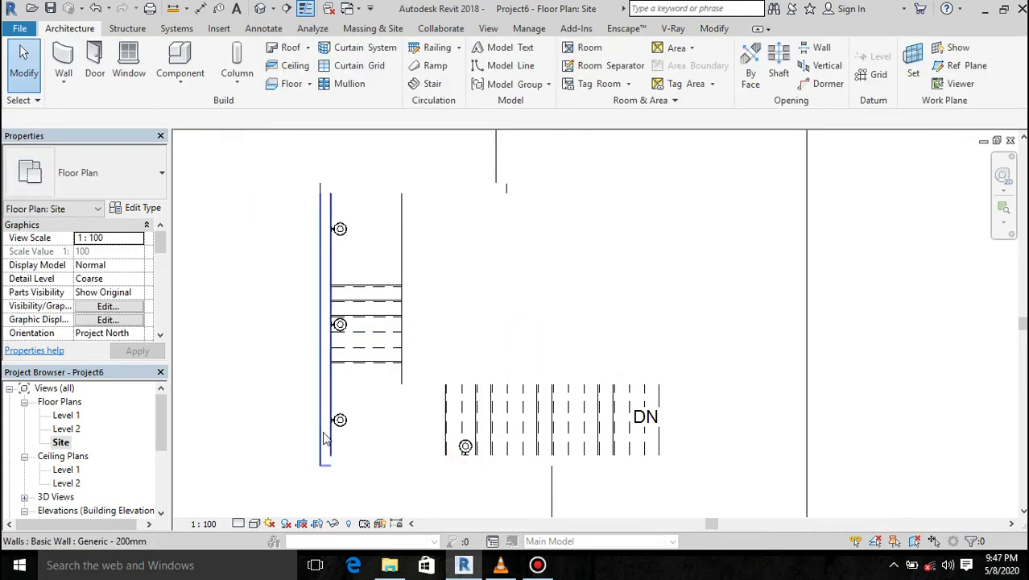
Turn on smooth anti-aliased lines and set the Site plan's visual style to Wireframe
{"action": "left_click", "coordinate": [254, 524]}
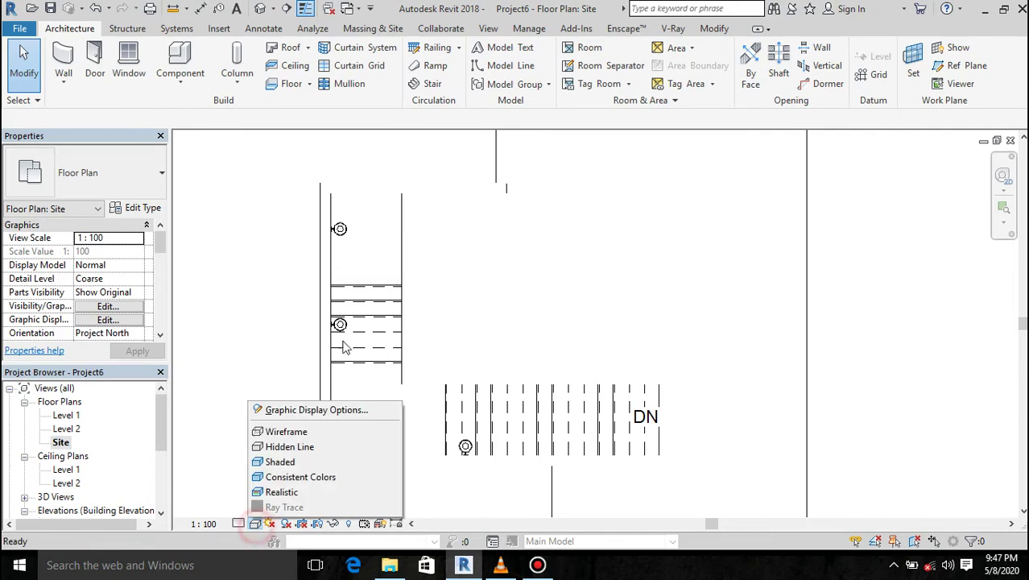
{"action": "left_click", "coordinate": [334, 409]}
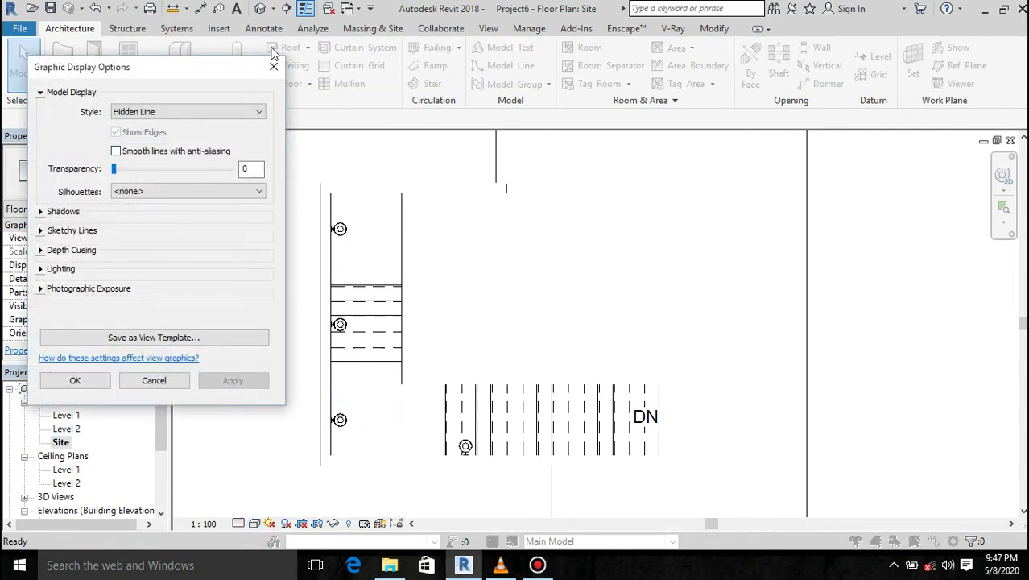
{"action": "left_click", "coordinate": [115, 152]}
{"action": "left_click", "coordinate": [74, 379]}
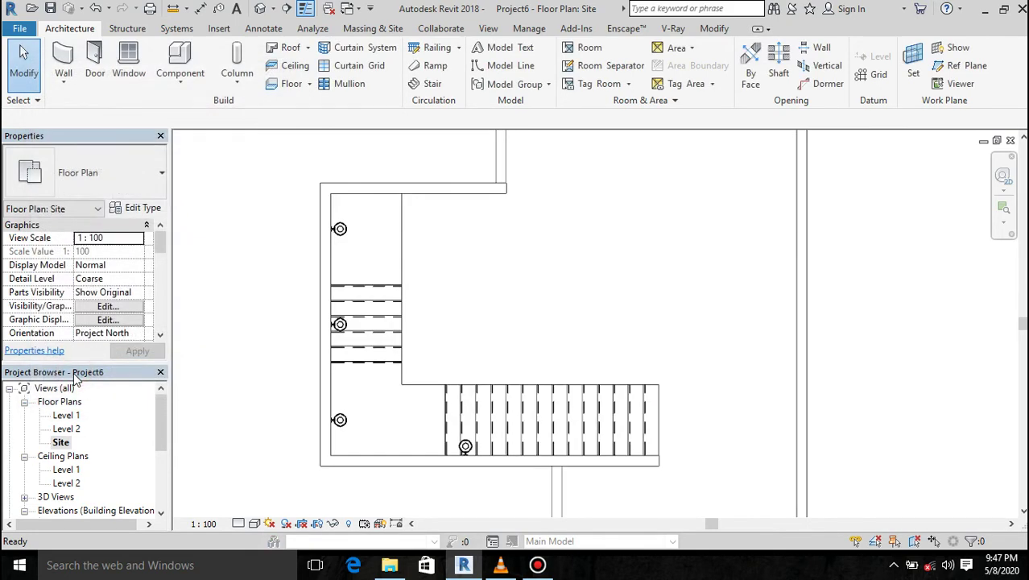
{"action": "left_click", "coordinate": [255, 524]}
{"action": "left_click", "coordinate": [274, 428]}
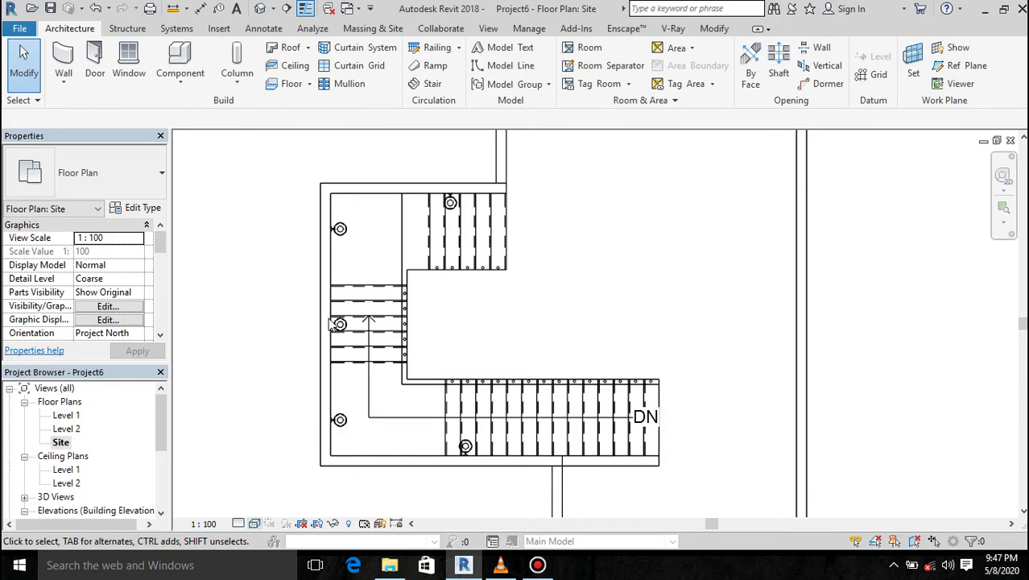
Select the upper wall lamps and edit their Elevation, starting at 2500 mm
{"action": "scroll", "coordinate": [474, 189], "scroll_direction": "up", "scroll_amount": 5}
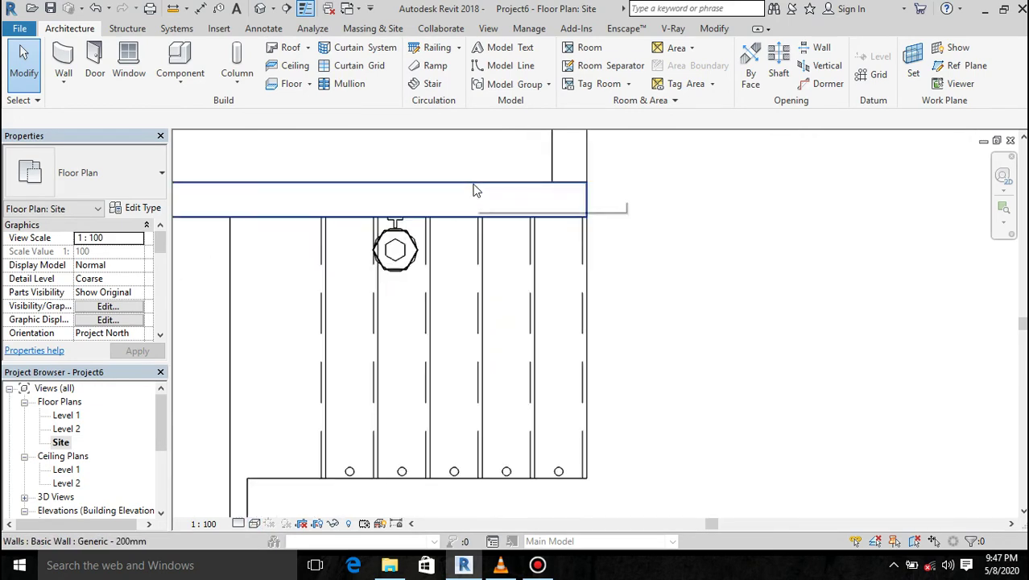
{"action": "left_click", "coordinate": [399, 262]}
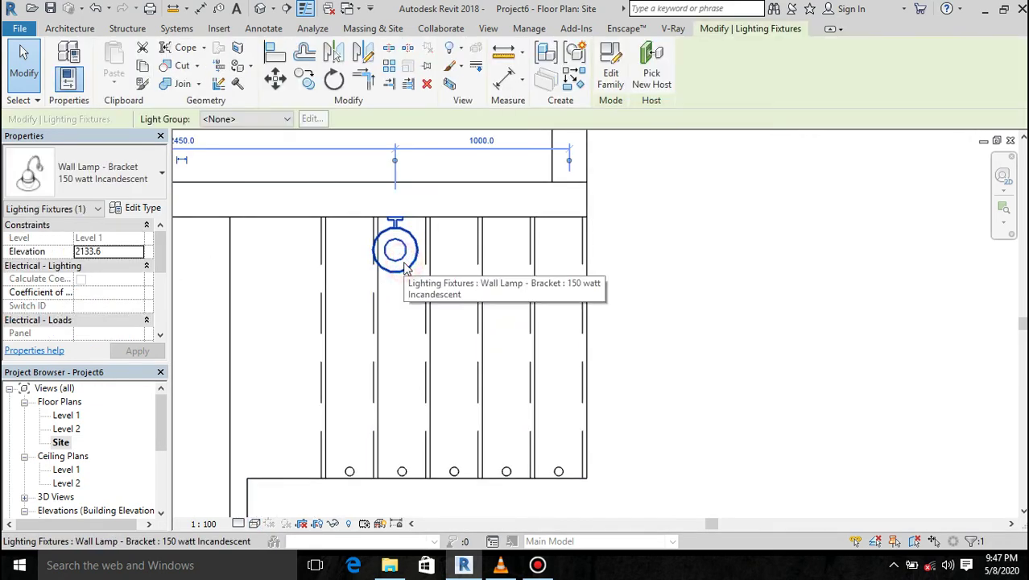
{"action": "left_click", "coordinate": [113, 251]}
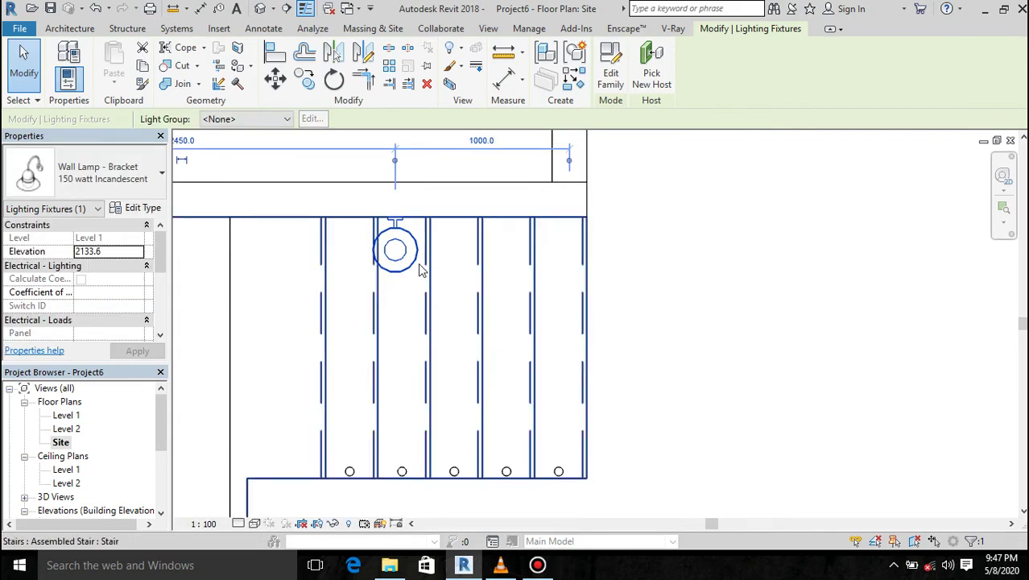
{"action": "scroll", "coordinate": [493, 277], "scroll_direction": "down", "scroll_amount": 2}
{"action": "scroll", "coordinate": [493, 277], "scroll_direction": "down", "scroll_amount": 1}
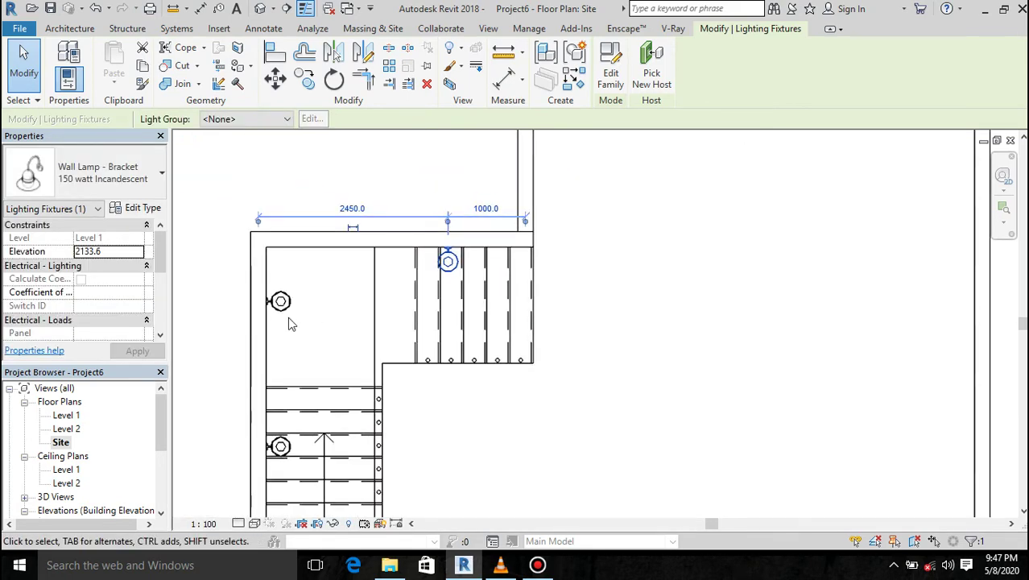
{"action": "left_click", "coordinate": [280, 302]}
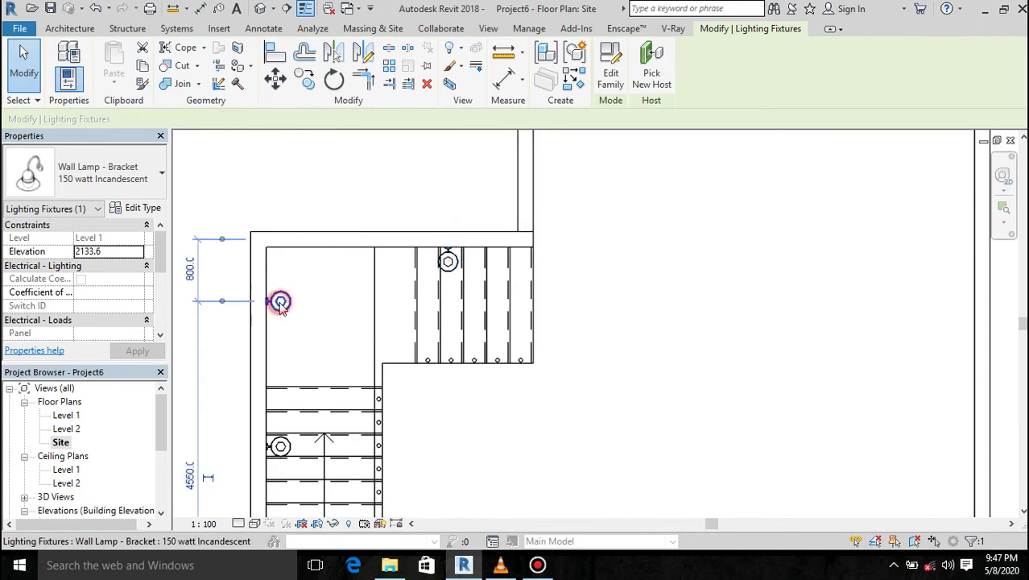
{"action": "left_click", "coordinate": [119, 254]}
{"action": "type", "text": "2500"}
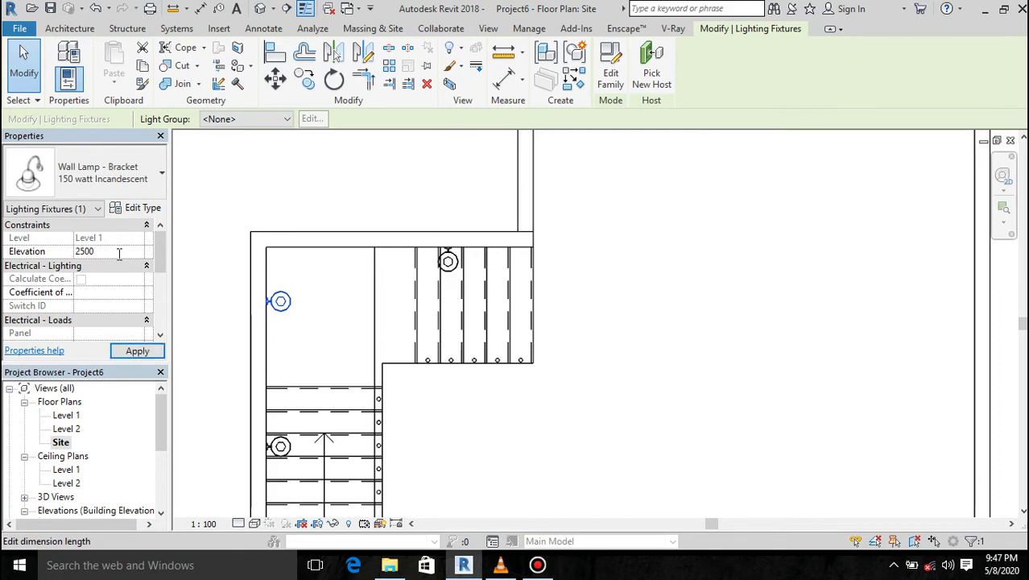
Raise the next lamp down the left wall to 2800 mm elevation
{"action": "left_click", "coordinate": [280, 446]}
{"action": "left_click", "coordinate": [108, 252]}
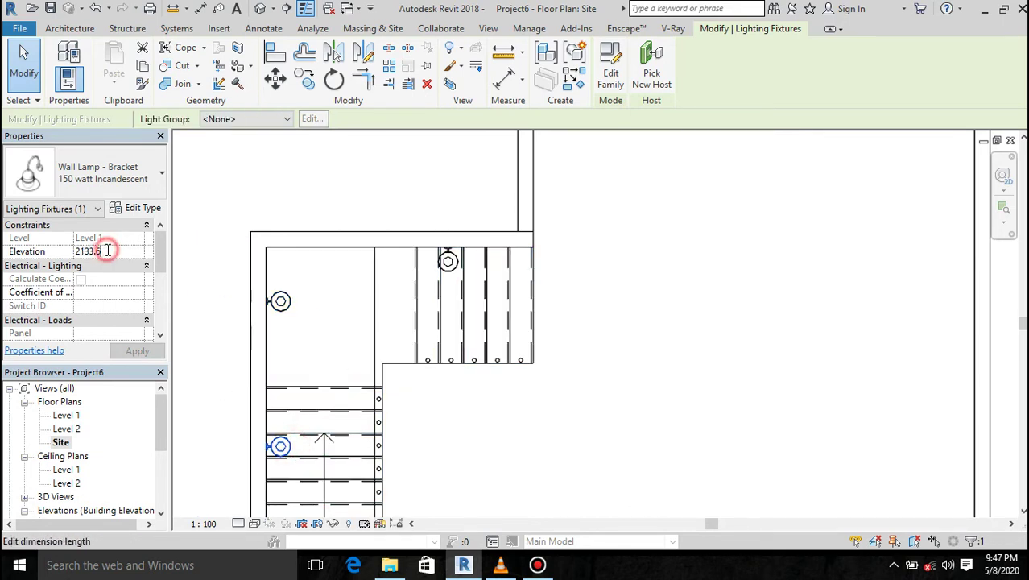
{"action": "key", "text": "BackSpace"}
{"action": "key", "text": "BackSpace"}
{"action": "key", "text": "BackSpace"}
{"action": "type", "text": "2800"}
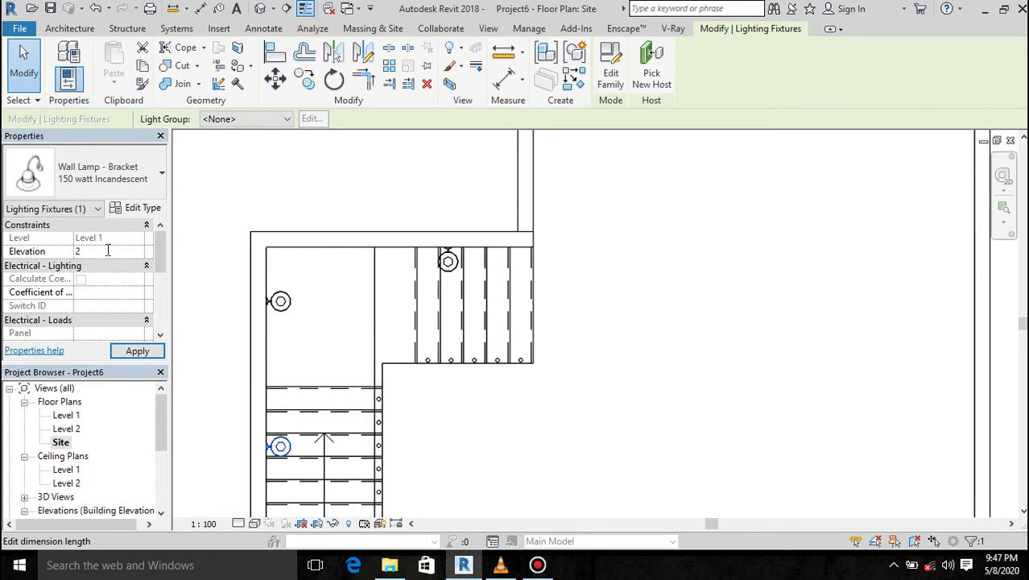
{"action": "left_click", "coordinate": [129, 352]}
Raise the lowest left-wall lamp to 3200 mm and the lower-flight lamp to 3500 mm
{"action": "scroll", "coordinate": [331, 274], "scroll_direction": "down", "scroll_amount": 2}
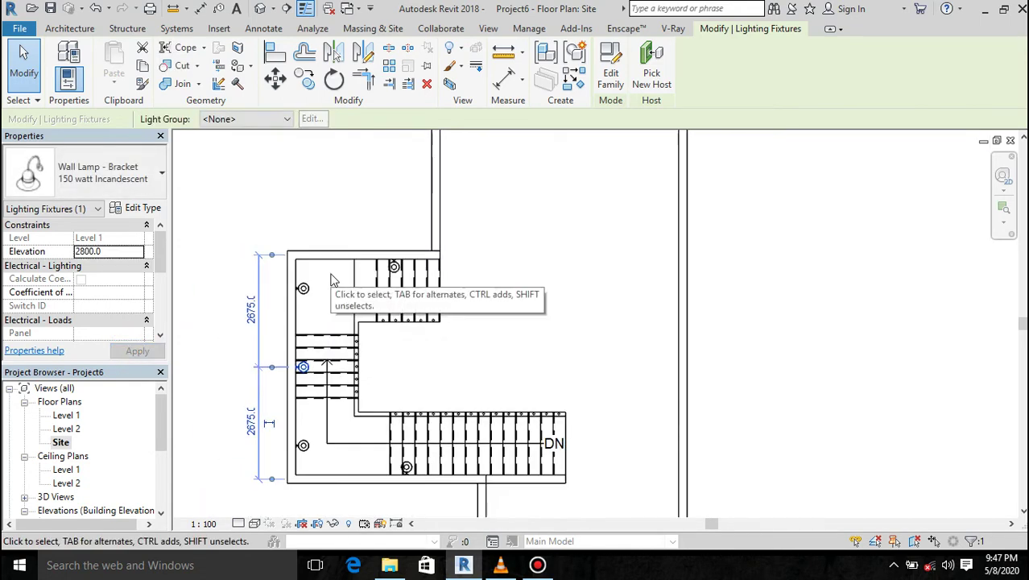
{"action": "left_click", "coordinate": [304, 444]}
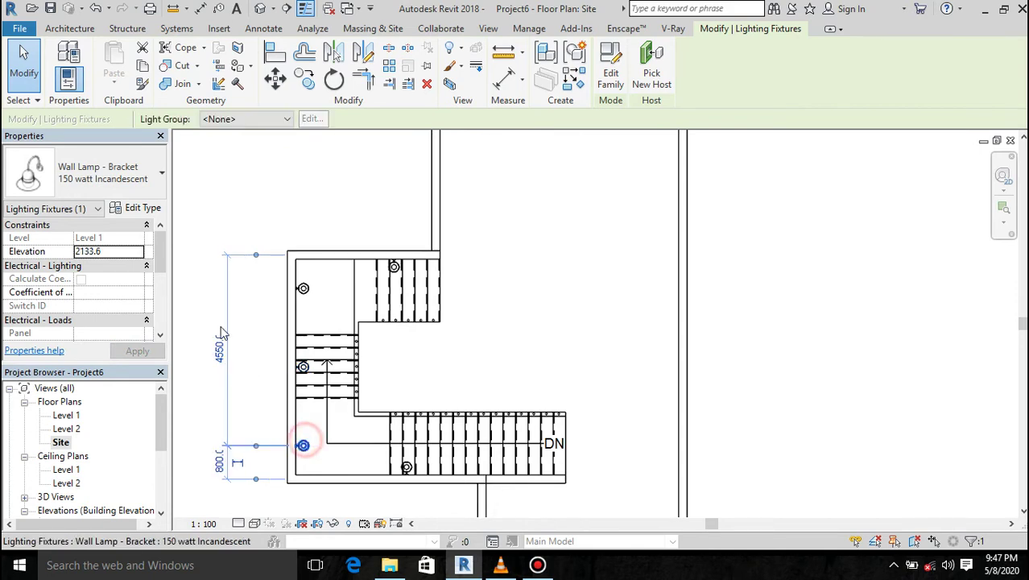
{"action": "left_click", "coordinate": [129, 252]}
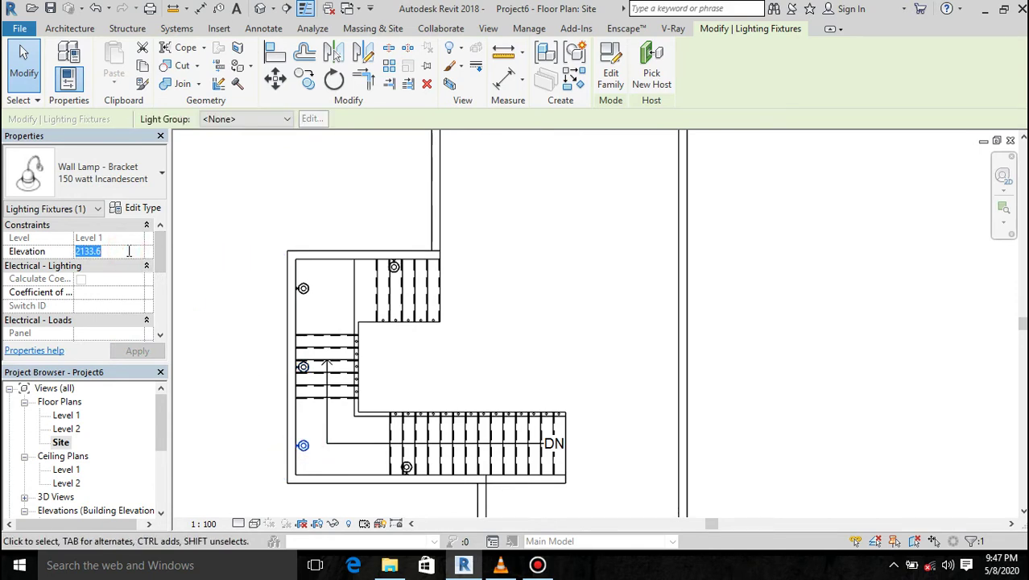
{"action": "type", "text": "3200"}
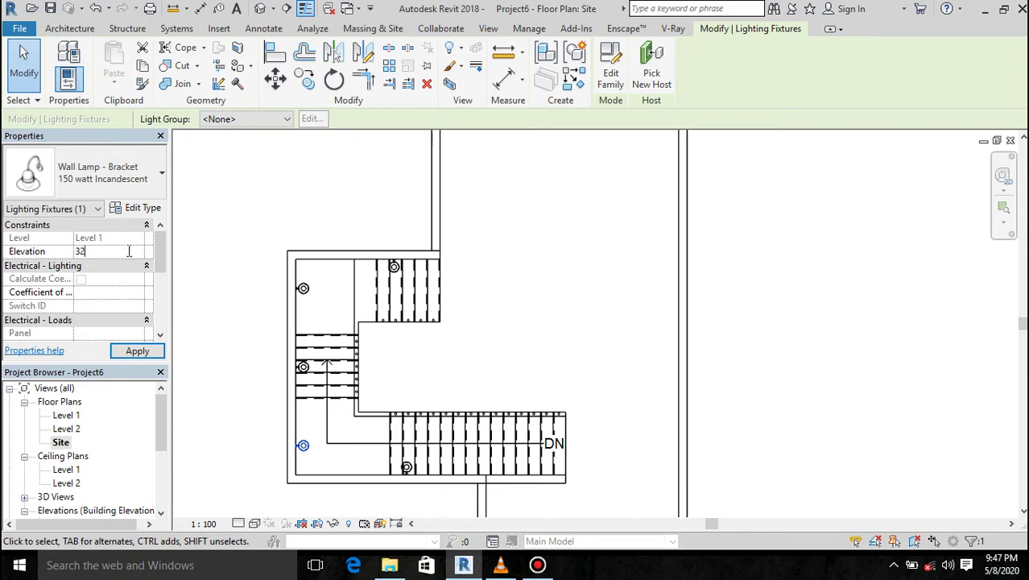
{"action": "left_click", "coordinate": [137, 352]}
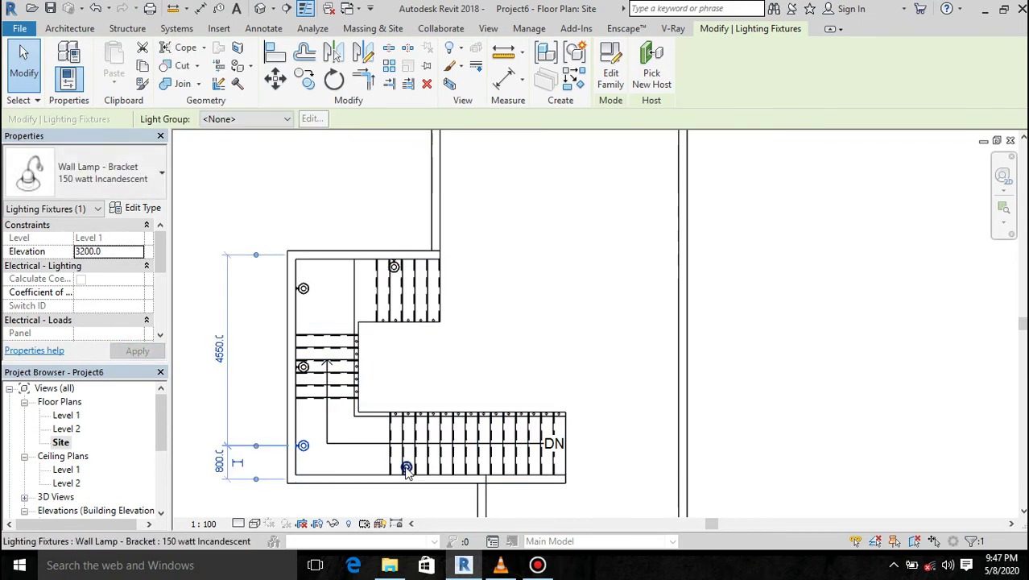
{"action": "left_click", "coordinate": [408, 469]}
{"action": "left_click", "coordinate": [125, 253]}
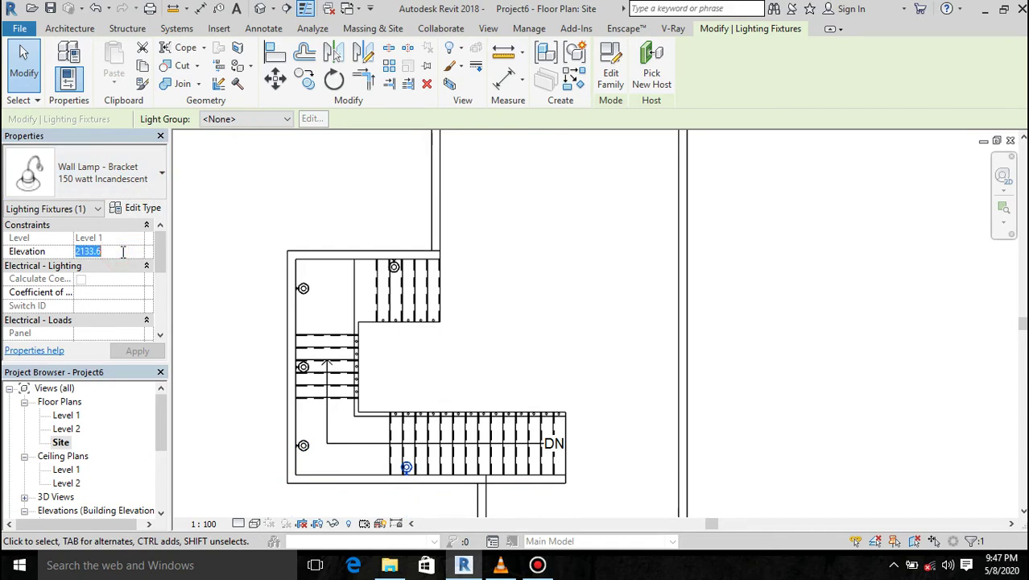
{"action": "type", "text": "3500"}
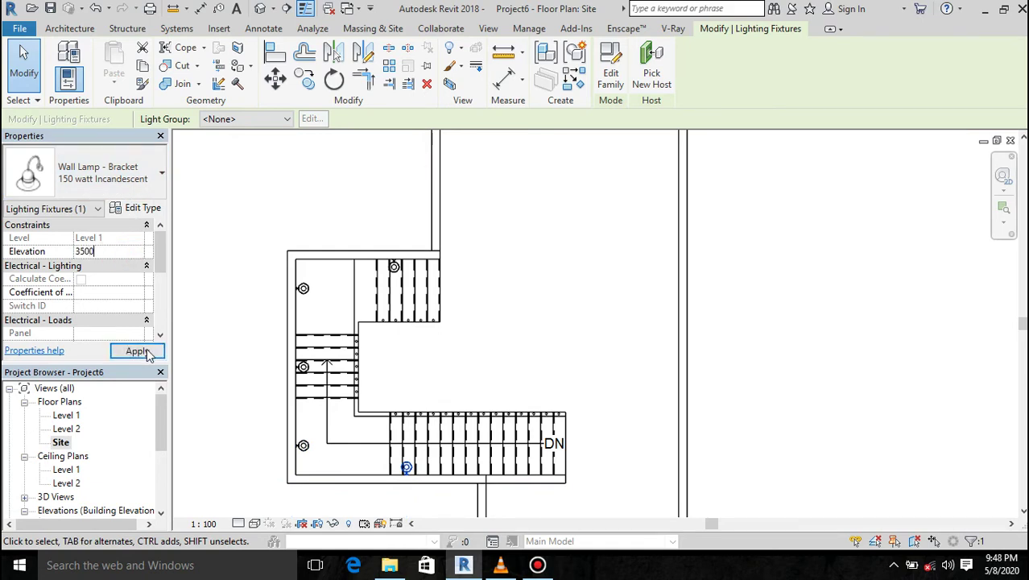
{"action": "left_click", "coordinate": [146, 353]}
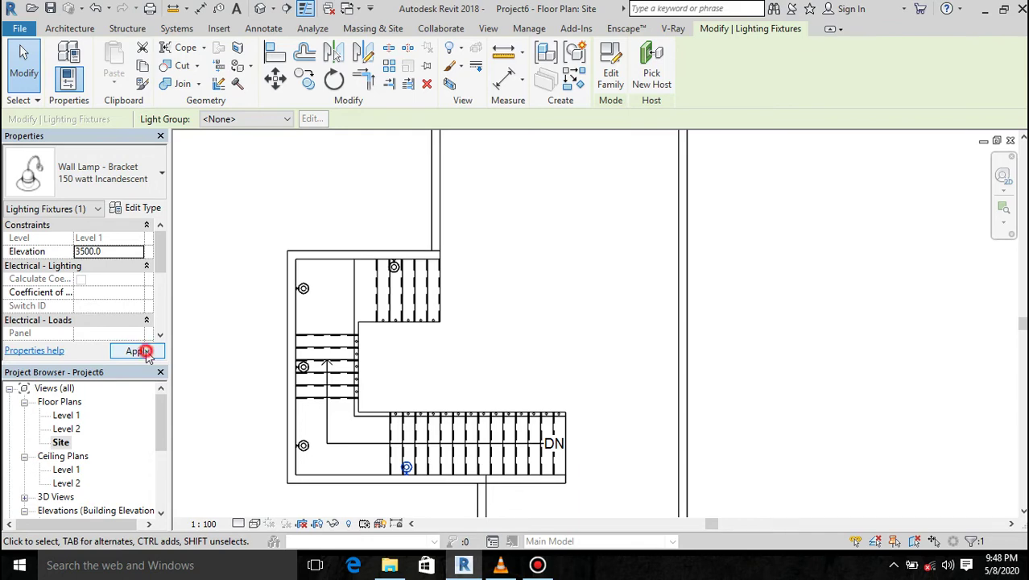
{"action": "right_click", "coordinate": [254, 360]}
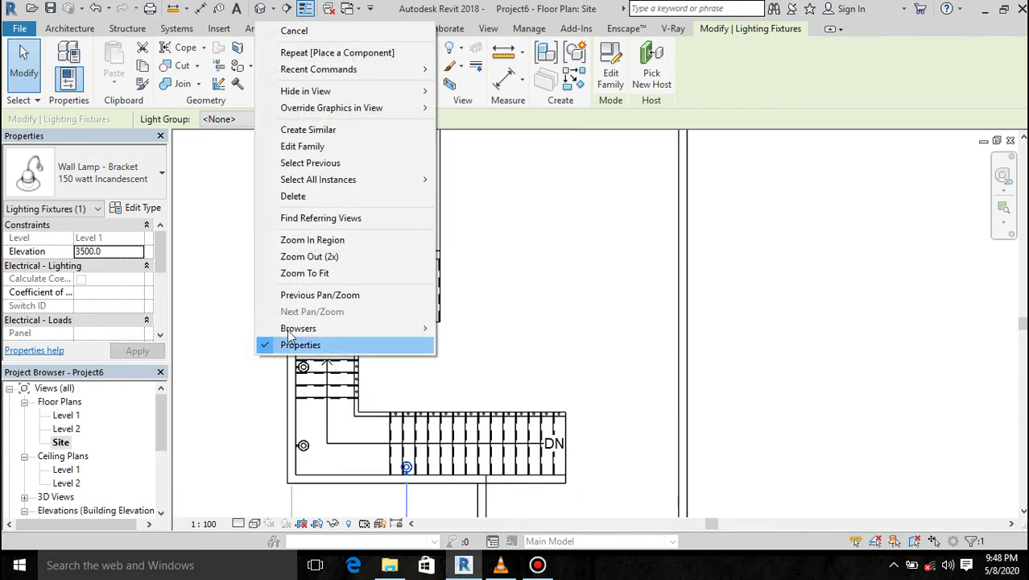
{"action": "left_click", "coordinate": [207, 303]}
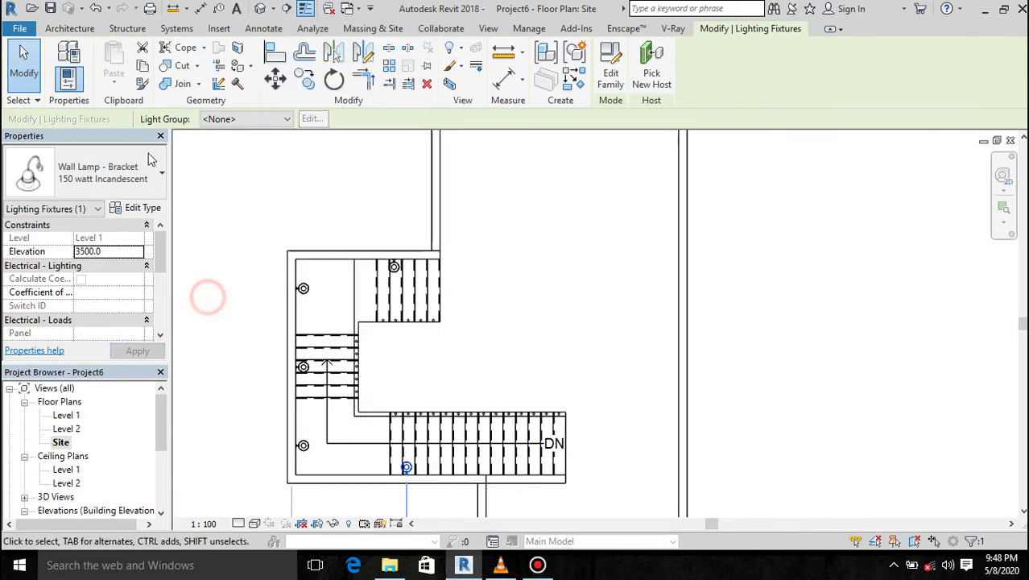
{"action": "left_click", "coordinate": [72, 27]}
Place bracket wall lamps on the upper wall, lower wall and wall beside the stair
{"action": "left_click", "coordinate": [178, 63]}
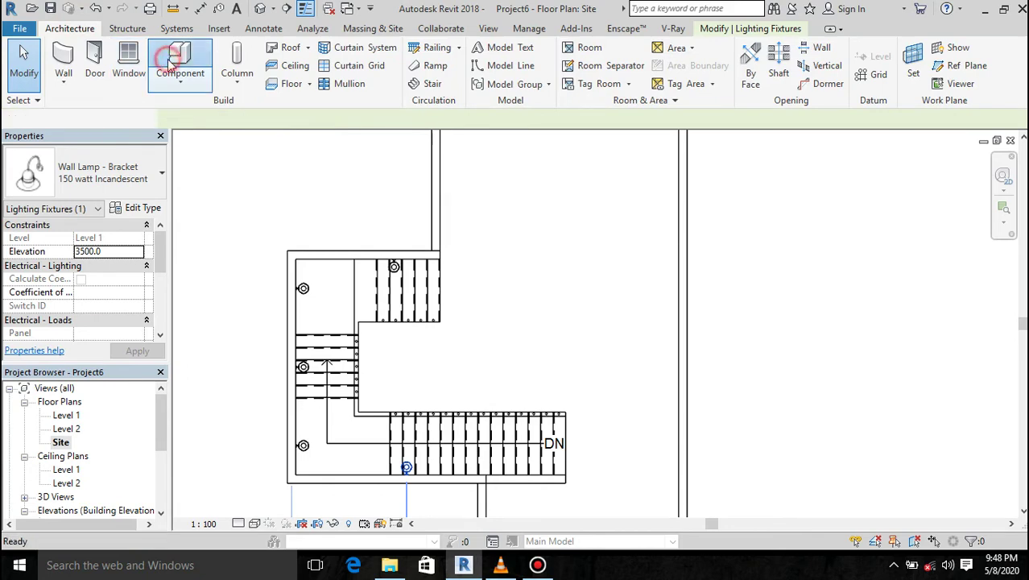
{"action": "scroll", "coordinate": [297, 330], "scroll_direction": "down", "scroll_amount": 2}
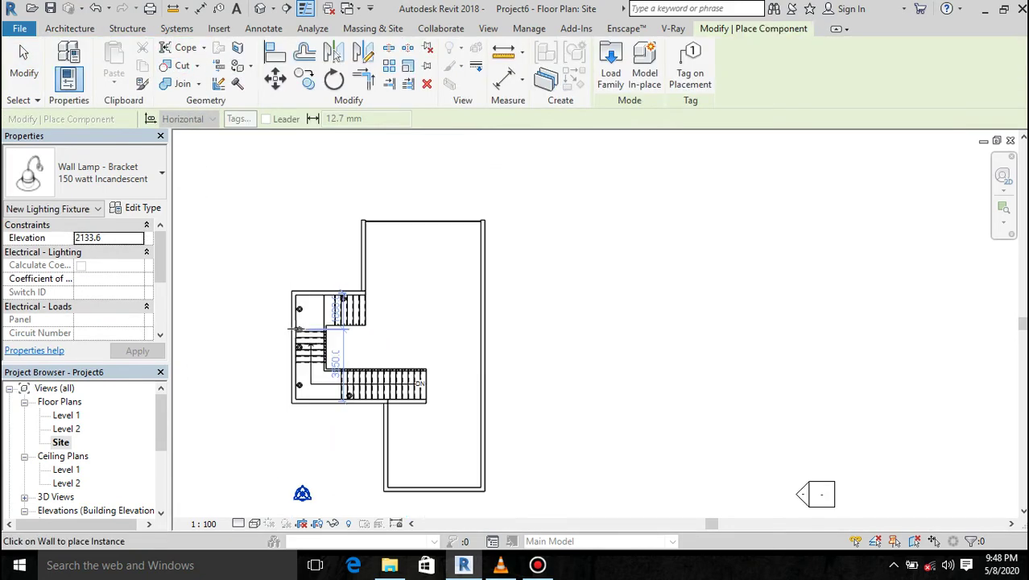
{"action": "scroll", "coordinate": [371, 266], "scroll_direction": "up", "scroll_amount": 2}
{"action": "left_click", "coordinate": [366, 252]}
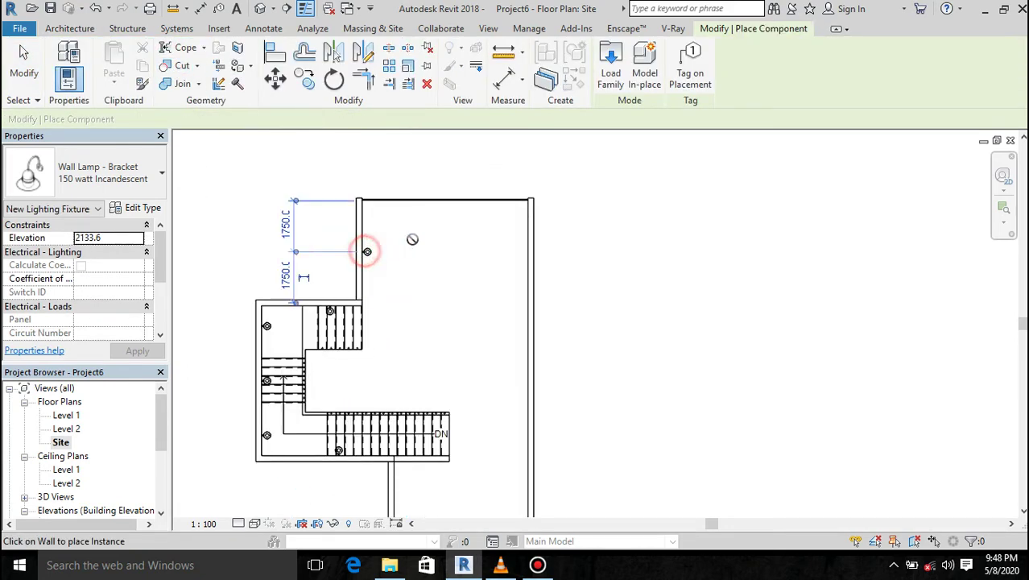
{"action": "scroll", "coordinate": [412, 239], "scroll_direction": "down", "scroll_amount": 2}
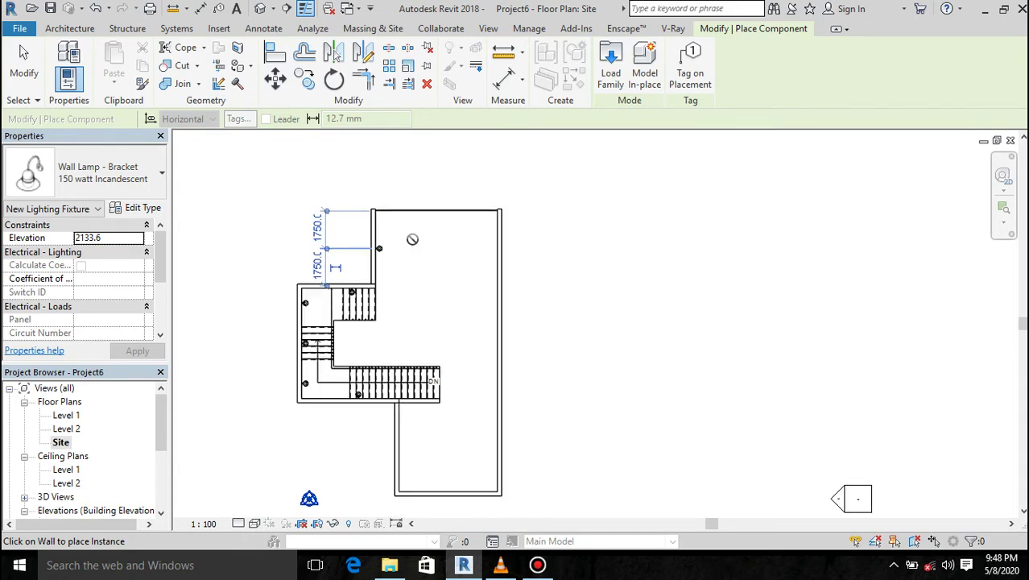
{"action": "left_click", "coordinate": [403, 448]}
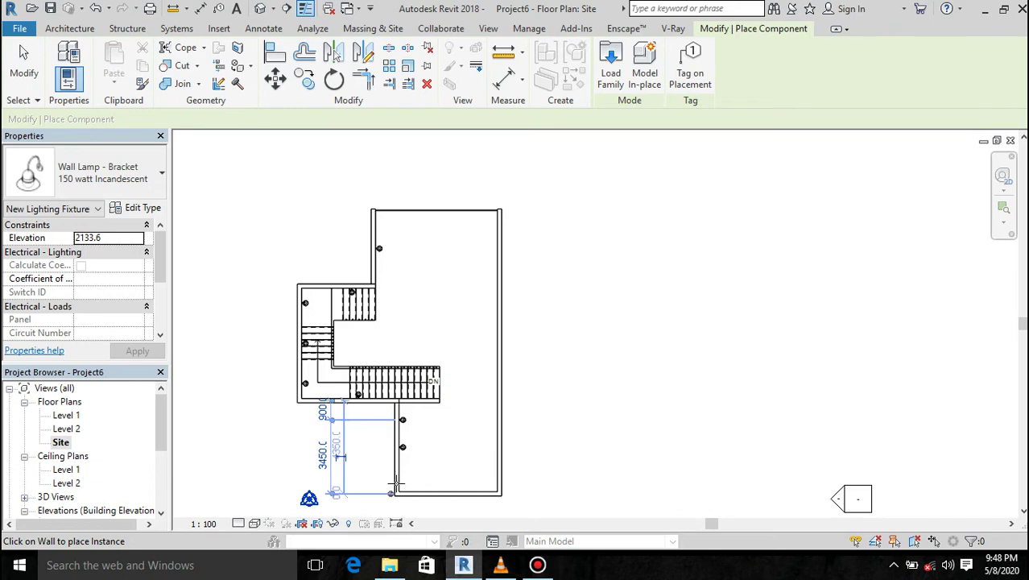
{"action": "left_click", "coordinate": [404, 477]}
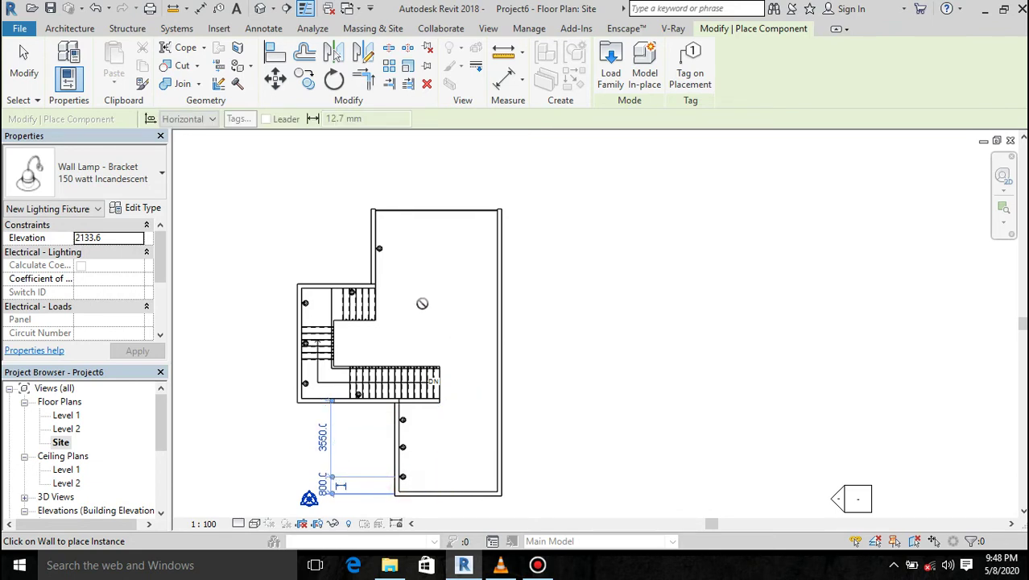
{"action": "scroll", "coordinate": [344, 338], "scroll_direction": "up", "scroll_amount": 2}
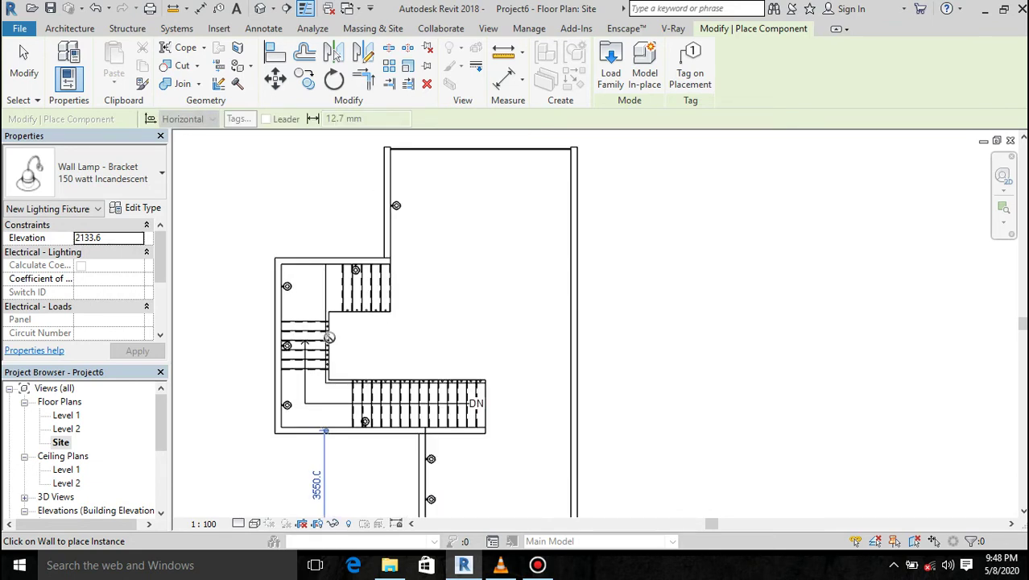
{"action": "scroll", "coordinate": [408, 237], "scroll_direction": "up", "scroll_amount": 1}
{"action": "scroll", "coordinate": [394, 239], "scroll_direction": "up", "scroll_amount": 1}
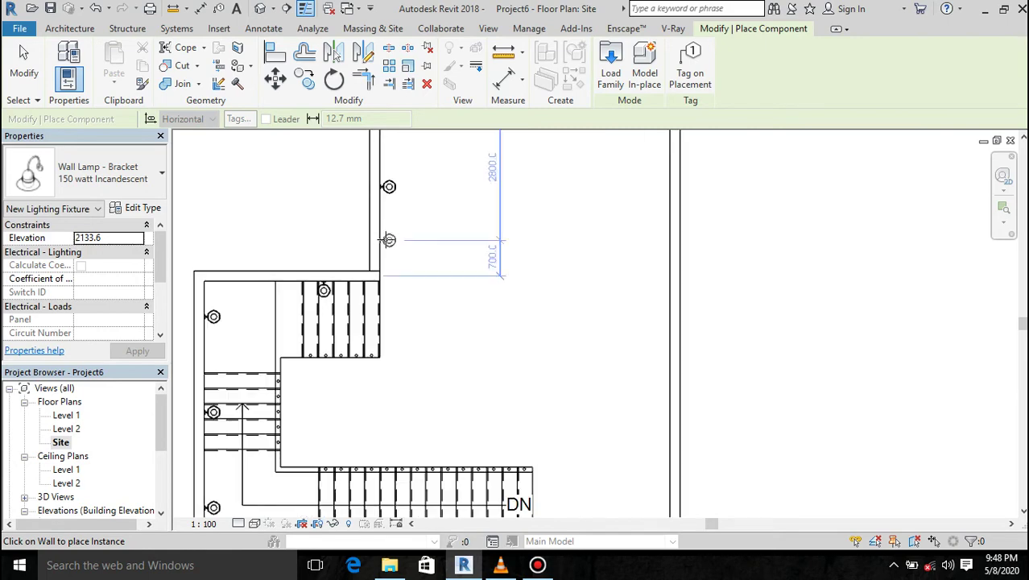
{"action": "left_click", "coordinate": [386, 240]}
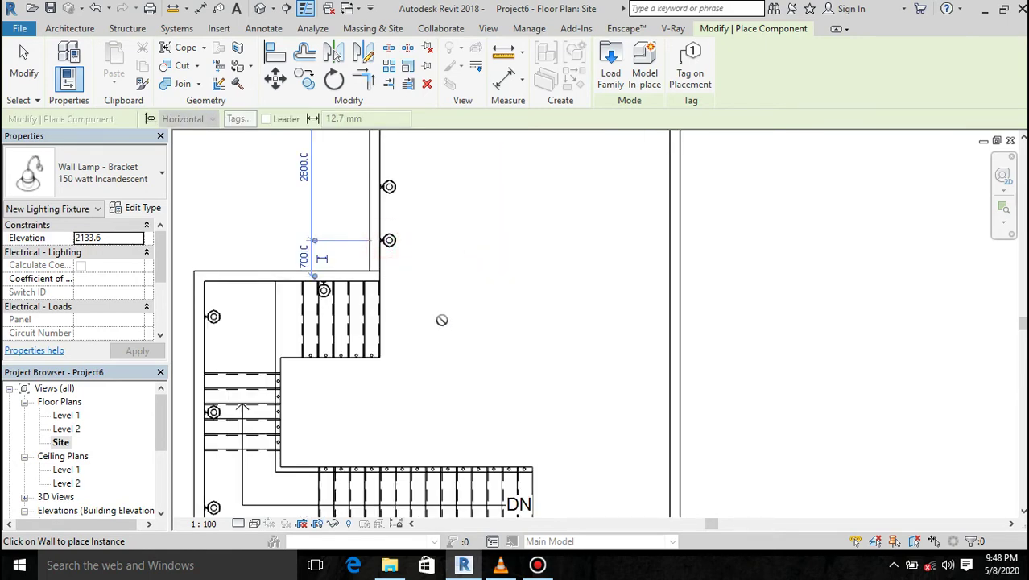
Place five bracket wall lamps down the right wall, then end placement
{"action": "scroll", "coordinate": [439, 315], "scroll_direction": "down", "scroll_amount": 1}
{"action": "scroll", "coordinate": [441, 316], "scroll_direction": "down", "scroll_amount": 1}
{"action": "scroll", "coordinate": [441, 316], "scroll_direction": "down", "scroll_amount": 1}
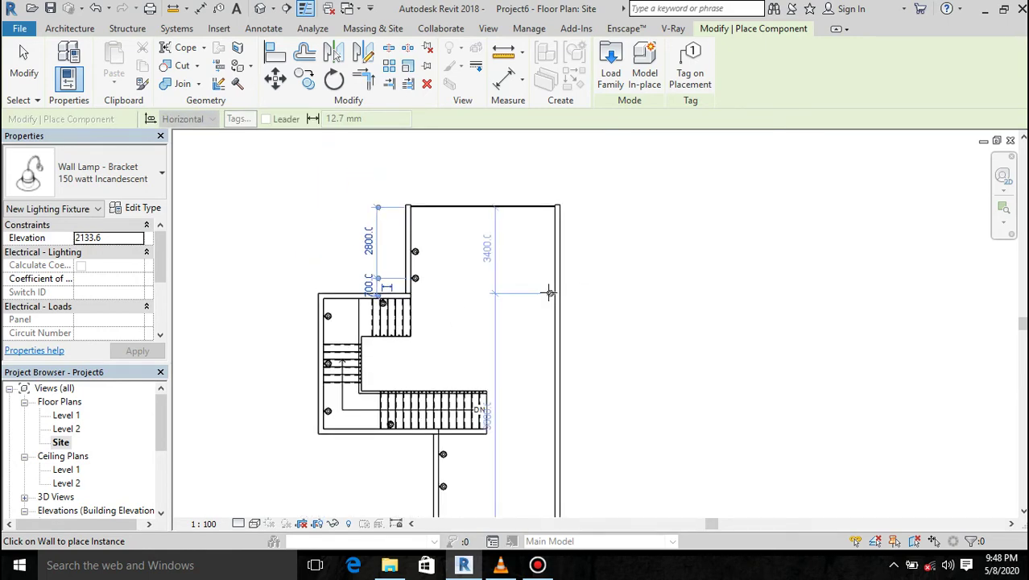
{"action": "scroll", "coordinate": [554, 291], "scroll_direction": "up", "scroll_amount": 2}
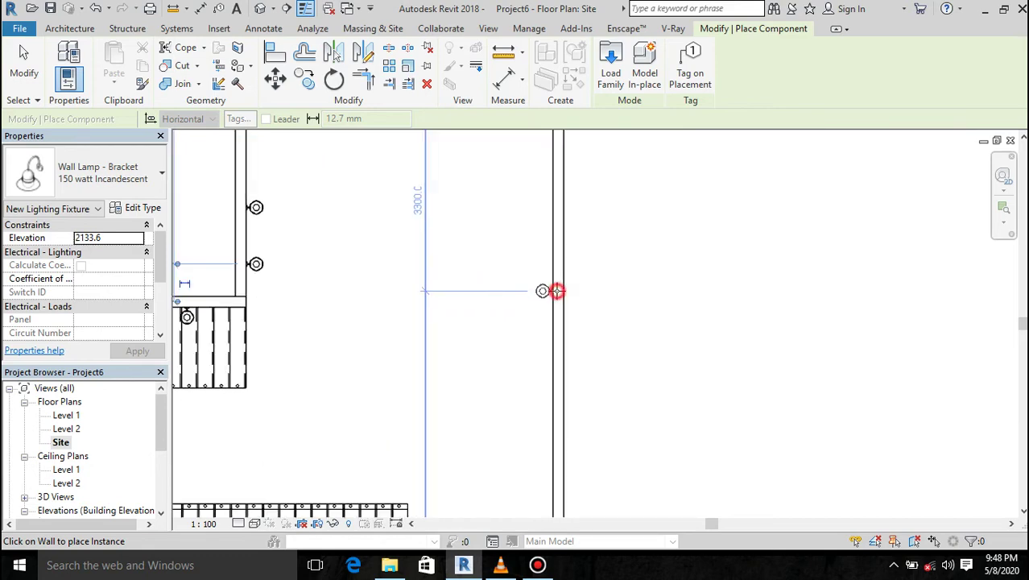
{"action": "left_click", "coordinate": [554, 291]}
{"action": "left_click", "coordinate": [554, 339]}
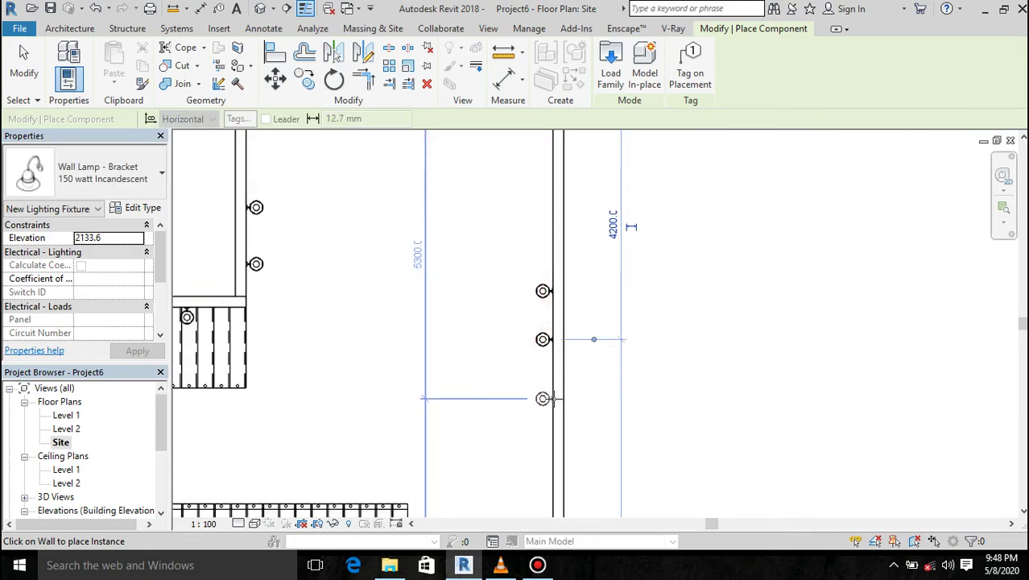
{"action": "left_click", "coordinate": [554, 399]}
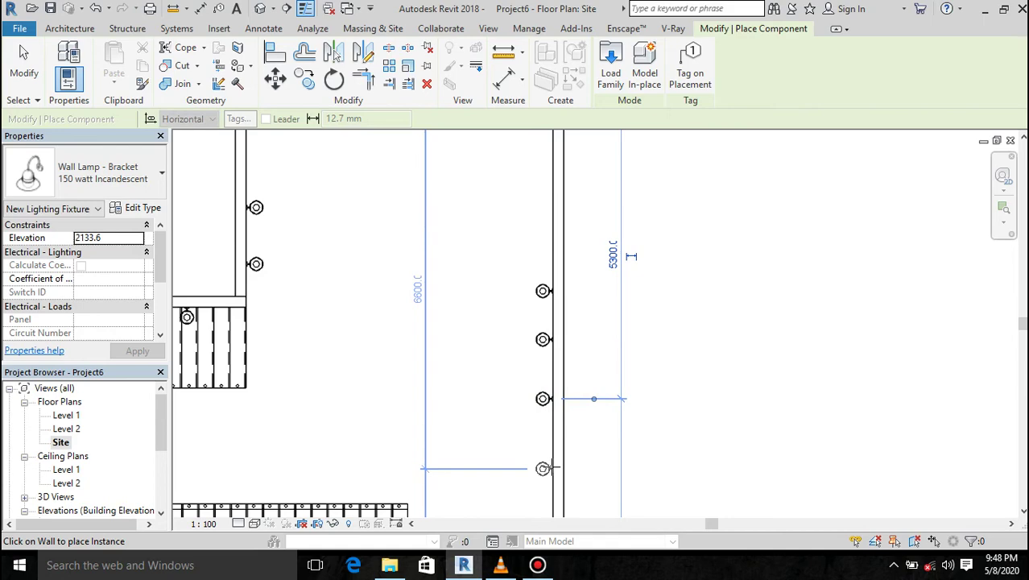
{"action": "left_click", "coordinate": [546, 470]}
{"action": "scroll", "coordinate": [544, 370], "scroll_direction": "down", "scroll_amount": 1}
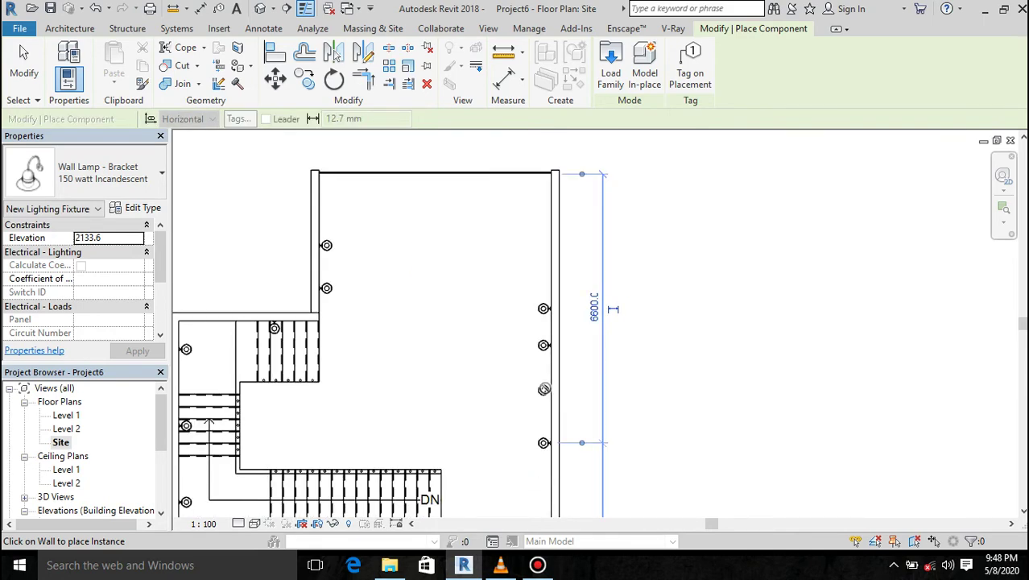
{"action": "left_click", "coordinate": [545, 488]}
{"action": "key", "text": "Escape"}
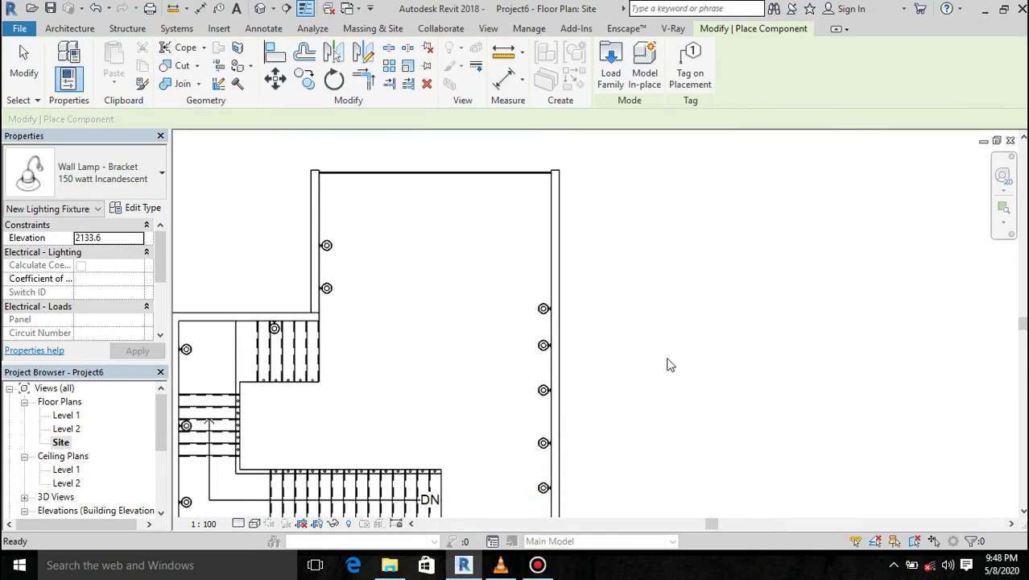
{"action": "key", "text": "Escape"}
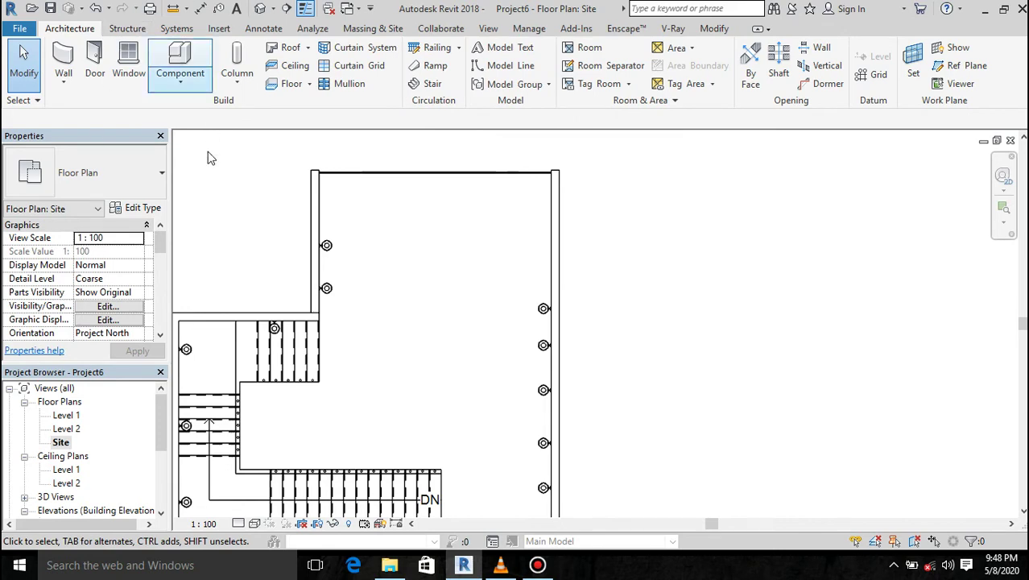
Open 3D View 1 from the Project Browser's 3D Views and select the wall behind the stair
{"action": "left_click_drag", "start_coordinate": [162, 440], "coordinate": [161, 481]}
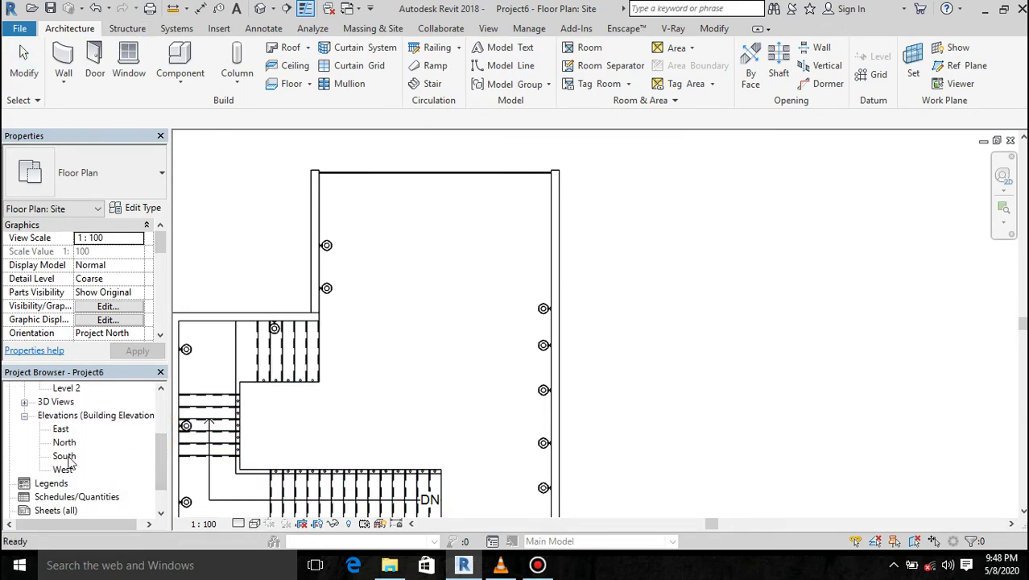
{"action": "double_click", "coordinate": [64, 402]}
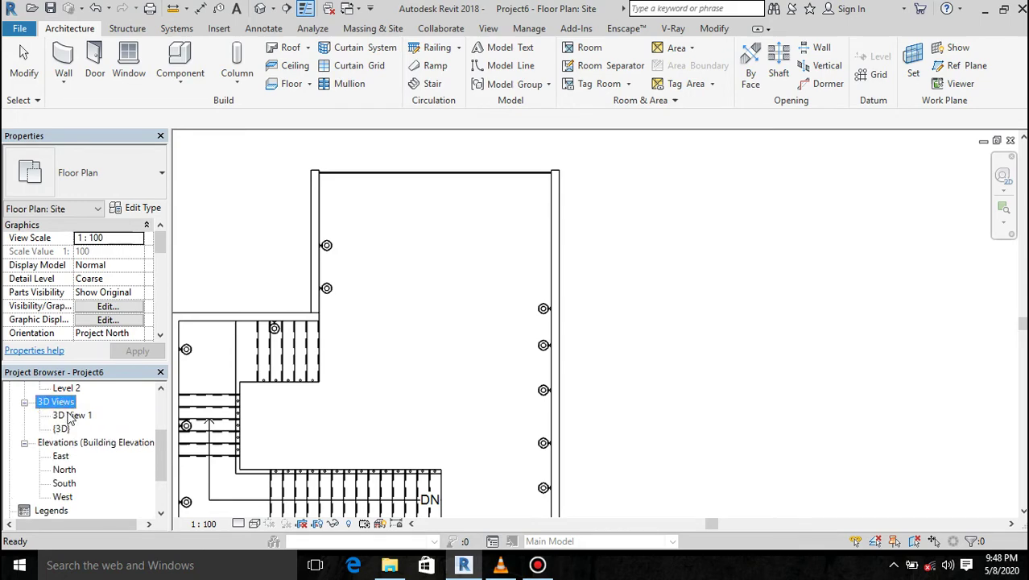
{"action": "double_click", "coordinate": [71, 415]}
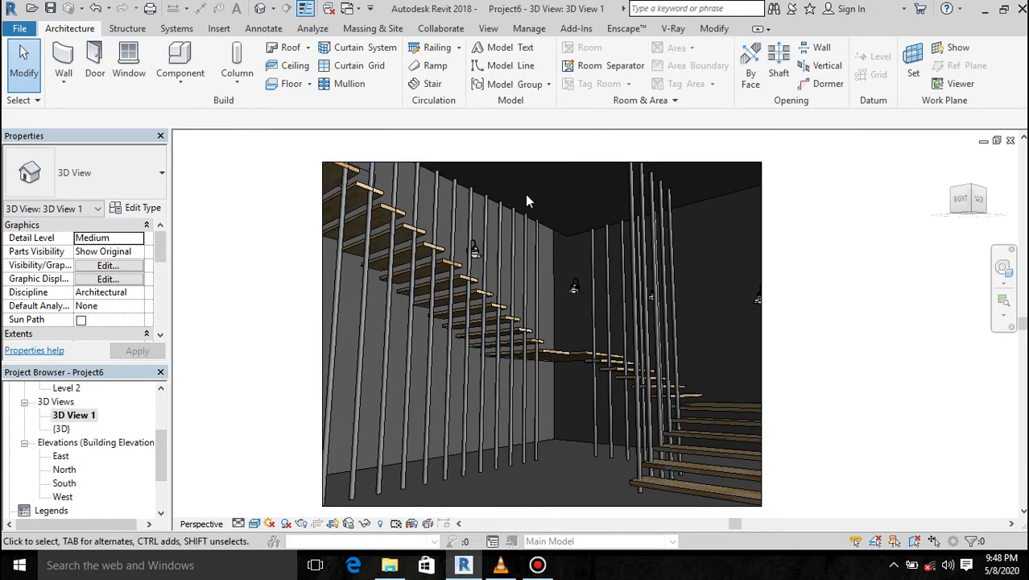
{"action": "left_click", "coordinate": [551, 242]}
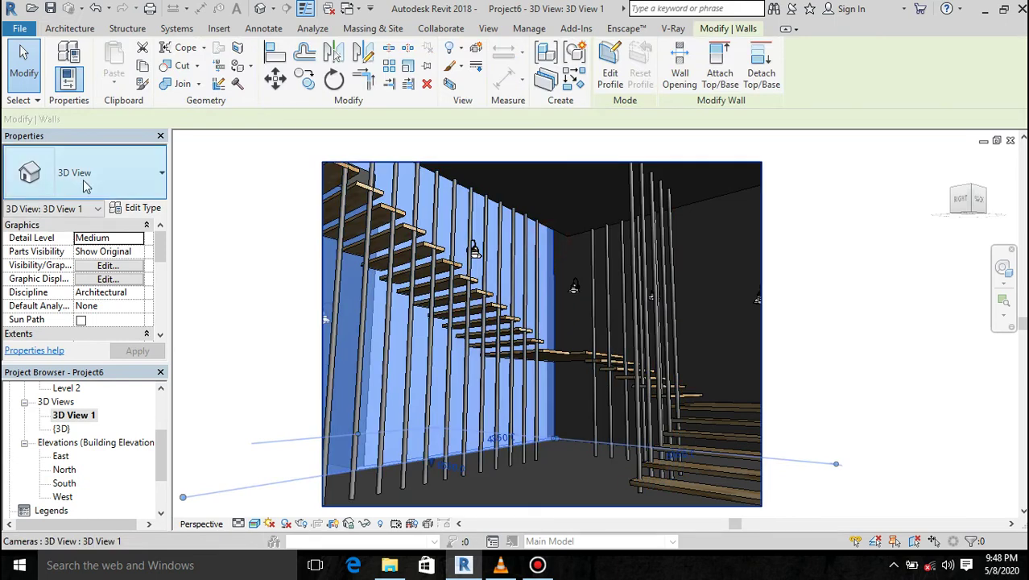
Create a new blank material for the wall type's structure layer
{"action": "left_click", "coordinate": [155, 211]}
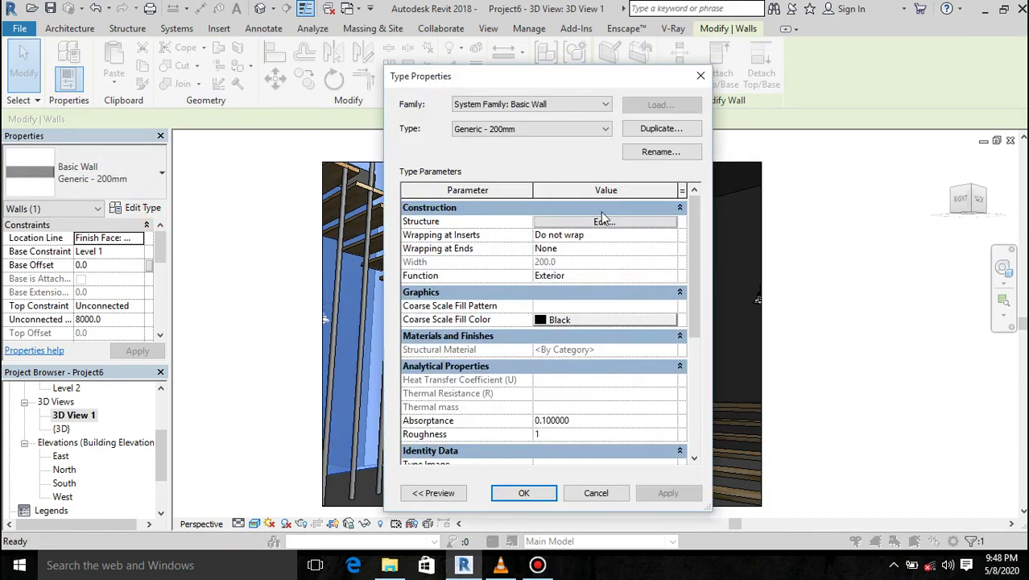
{"action": "left_click", "coordinate": [608, 222]}
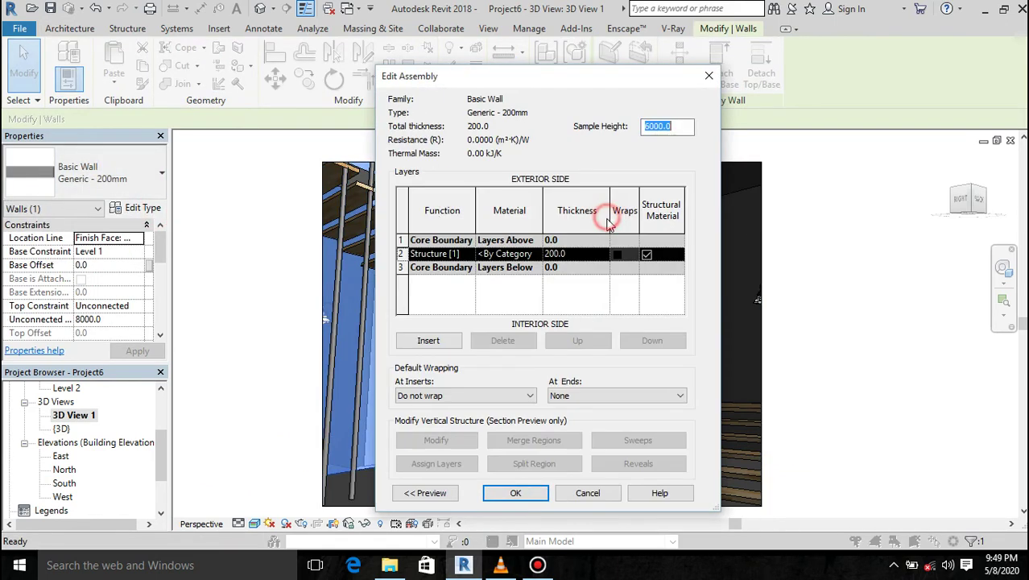
{"action": "left_click", "coordinate": [536, 253]}
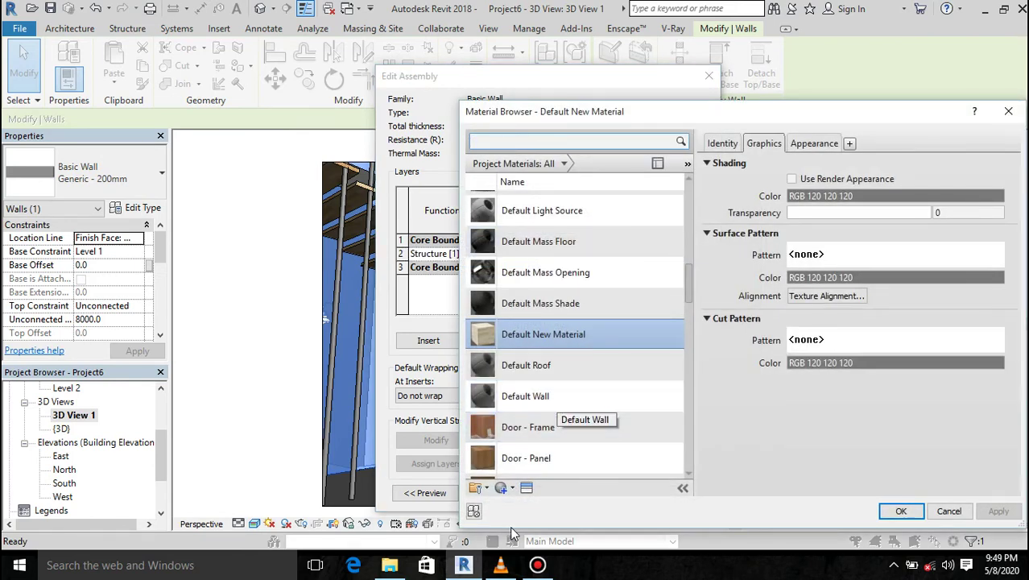
{"action": "left_click", "coordinate": [501, 489]}
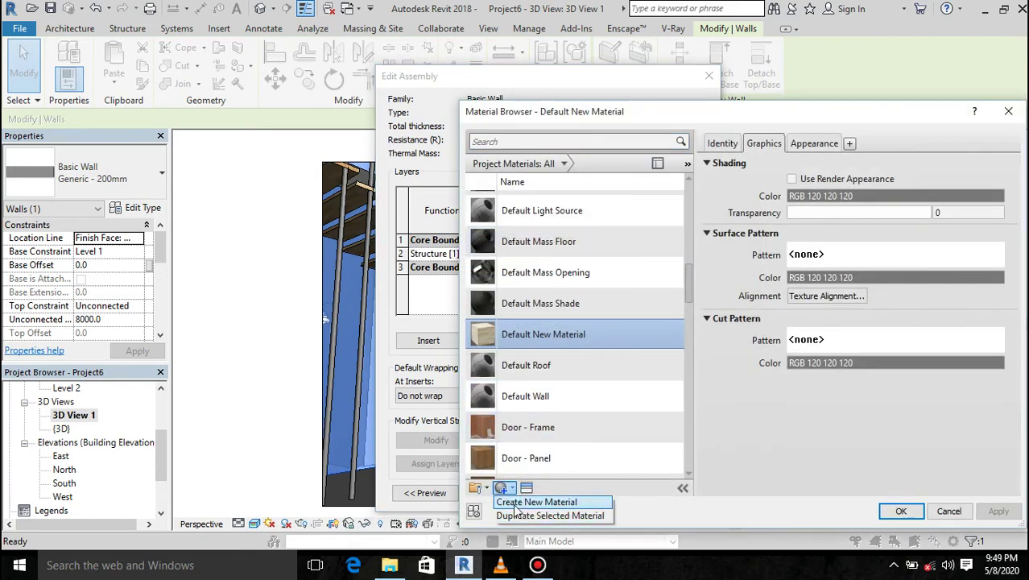
{"action": "left_click", "coordinate": [516, 504]}
{"action": "left_click", "coordinate": [527, 488]}
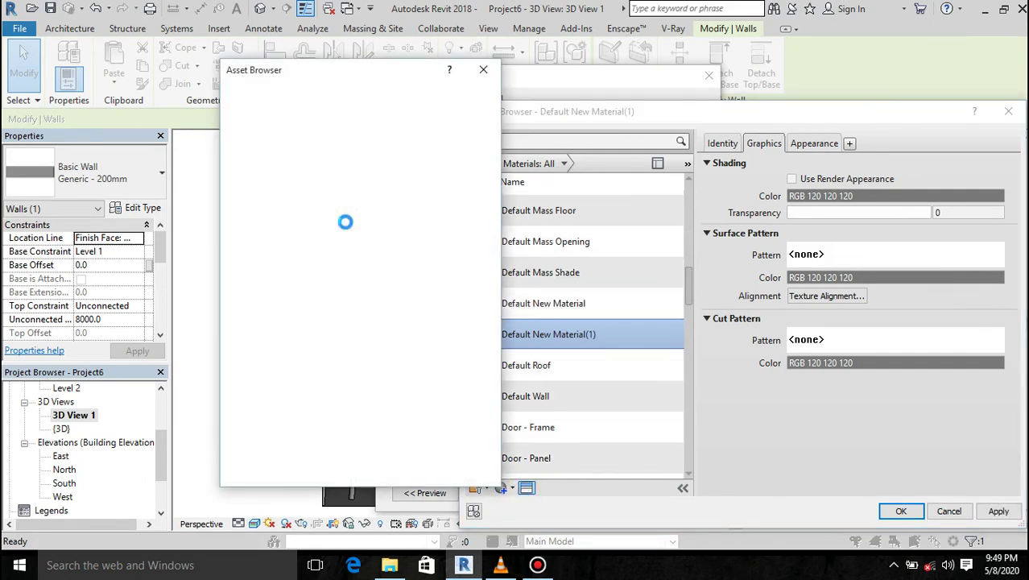
Give the new material the Wall Paint Matte Beige appearance and apply it to the wall
{"action": "left_click", "coordinate": [224, 174]}
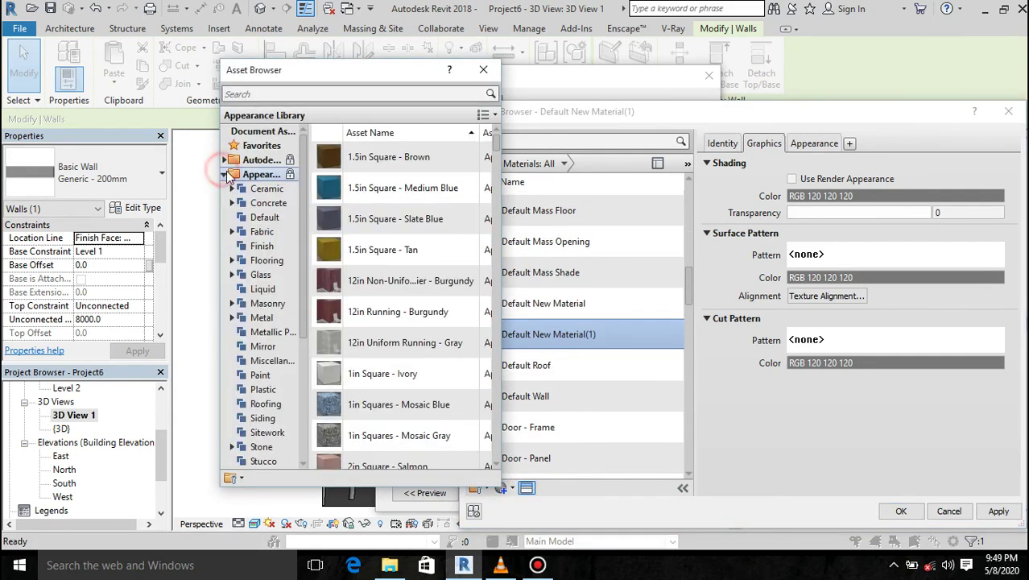
{"action": "scroll", "coordinate": [254, 392], "scroll_direction": "down", "scroll_amount": 5}
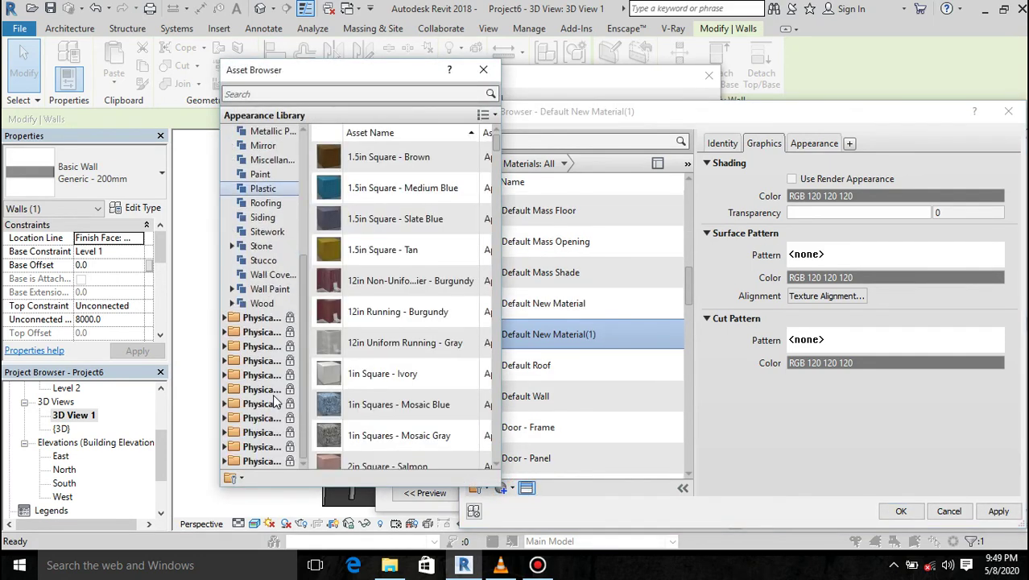
{"action": "left_click", "coordinate": [232, 289]}
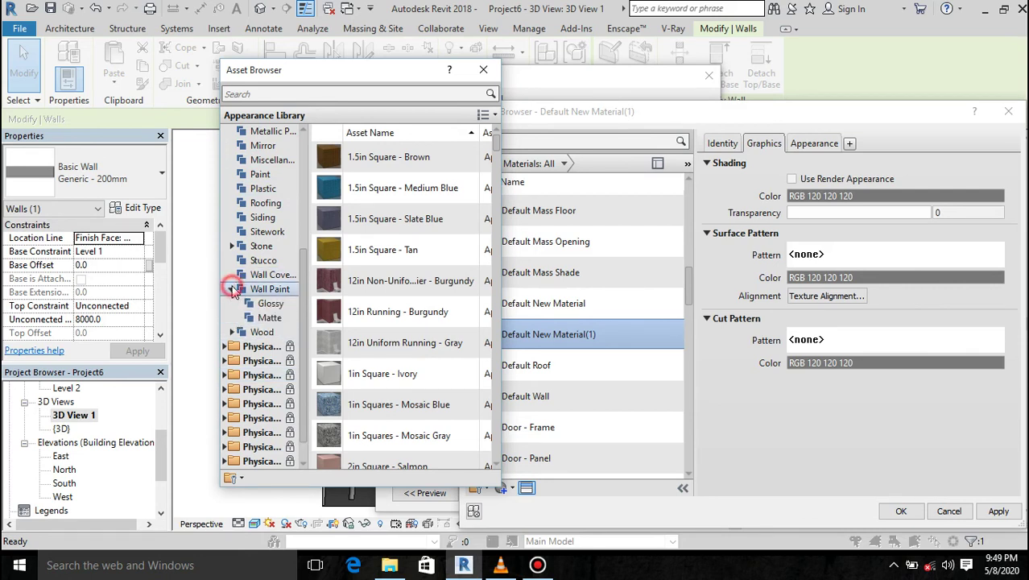
{"action": "left_click", "coordinate": [271, 319]}
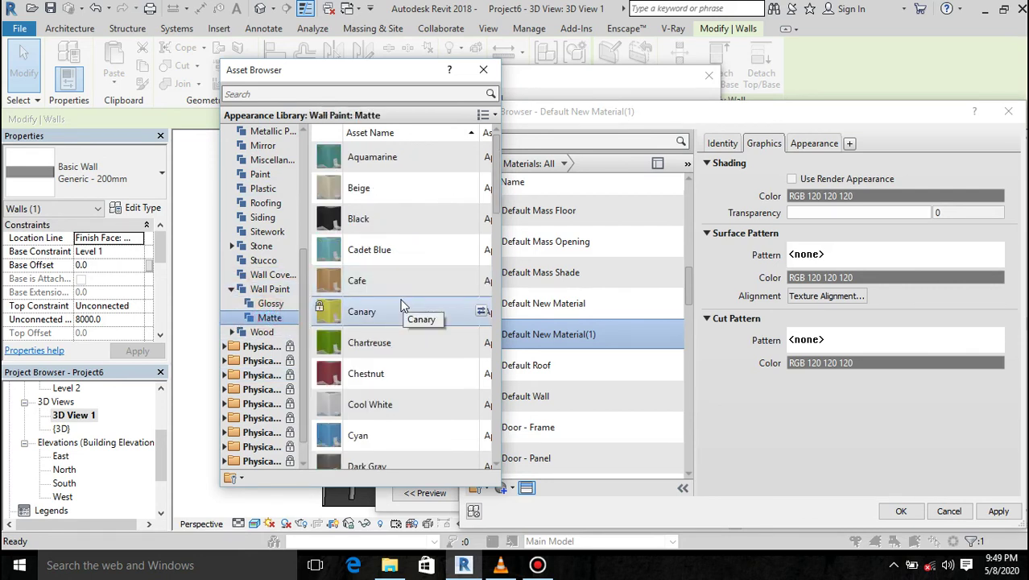
{"action": "double_click", "coordinate": [367, 179]}
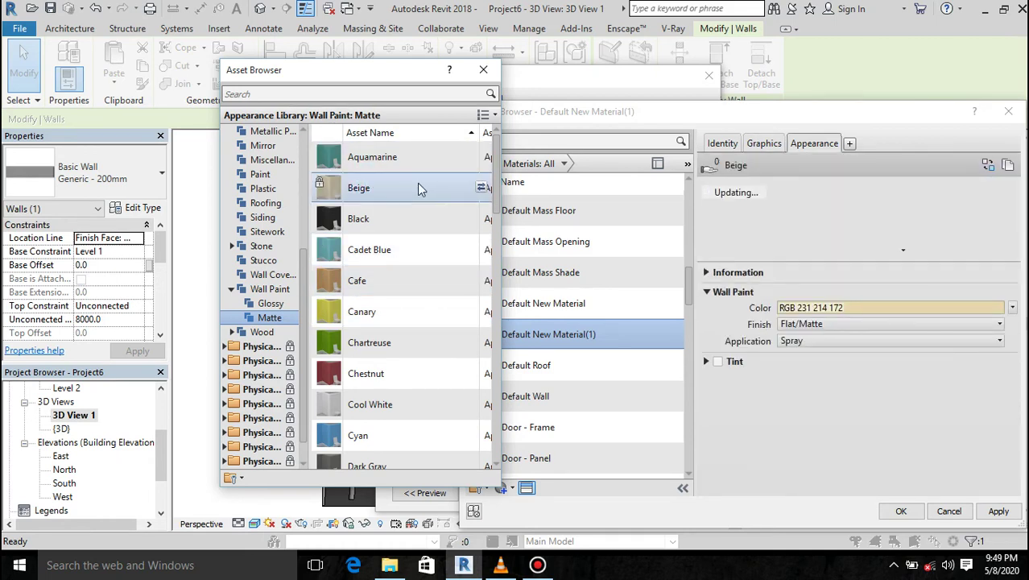
{"action": "left_click", "coordinate": [483, 70]}
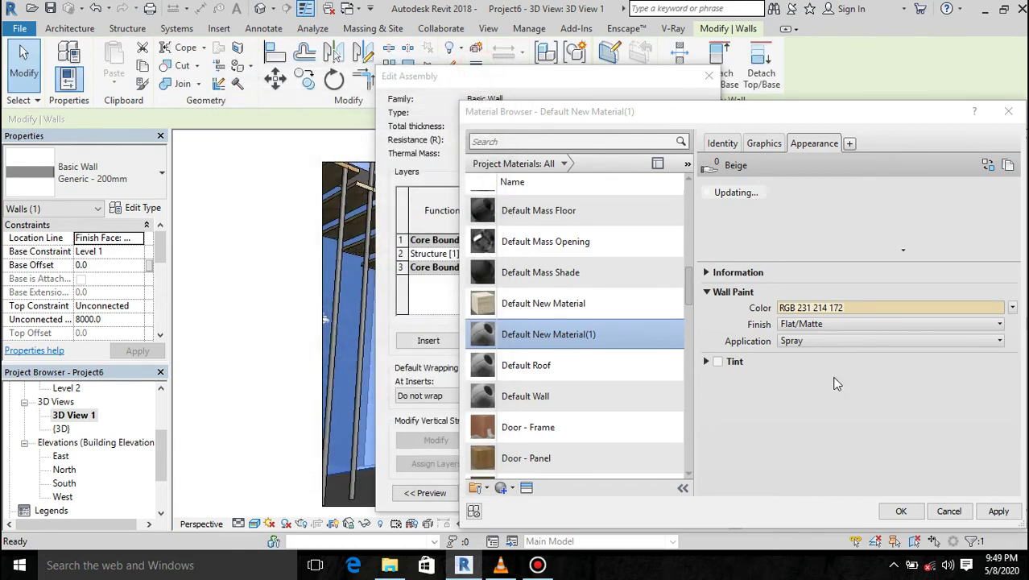
{"action": "left_click", "coordinate": [904, 511]}
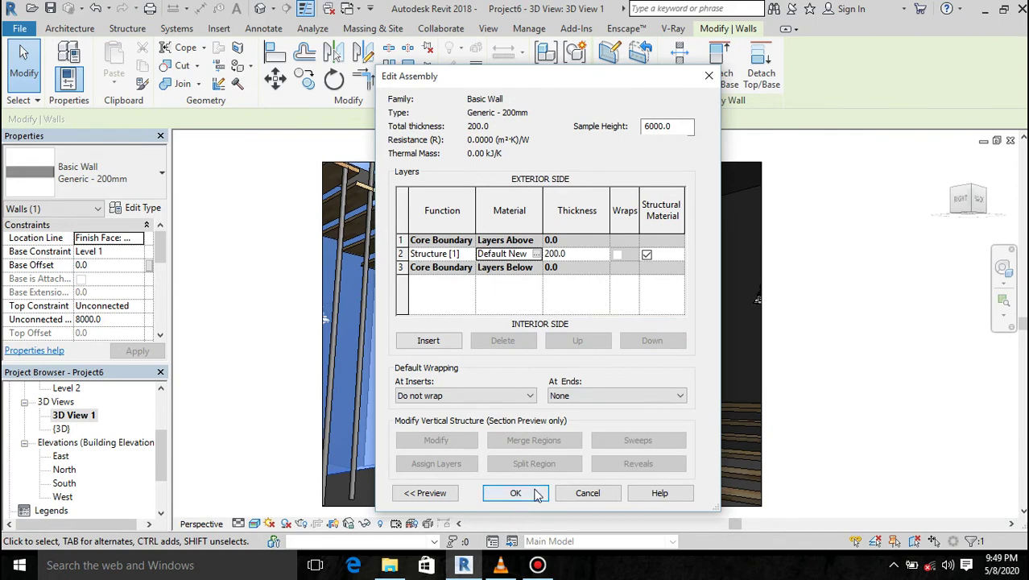
{"action": "left_click", "coordinate": [536, 254]}
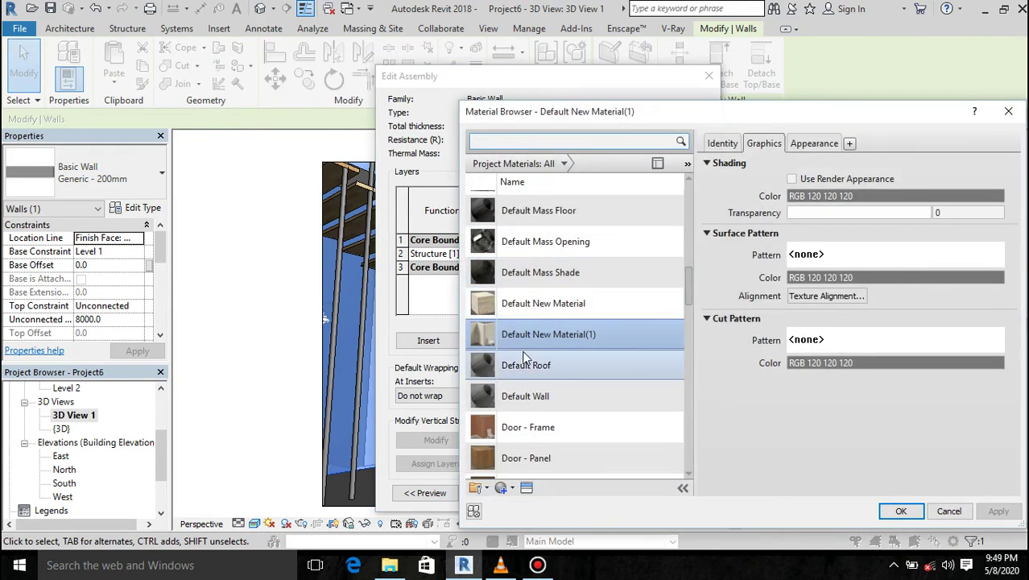
{"action": "double_click", "coordinate": [523, 336]}
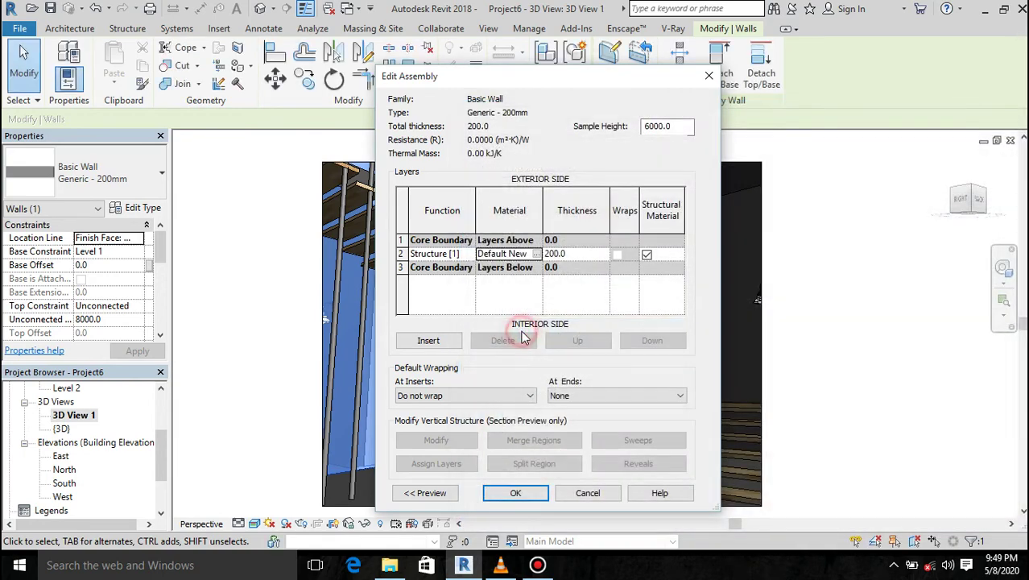
{"action": "left_click", "coordinate": [509, 493]}
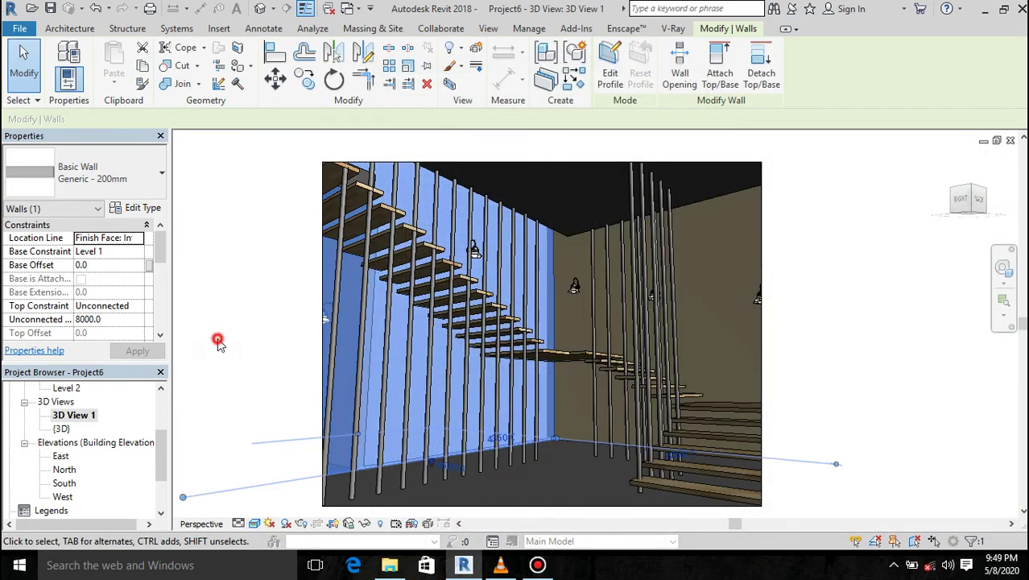
{"action": "left_click", "coordinate": [218, 342]}
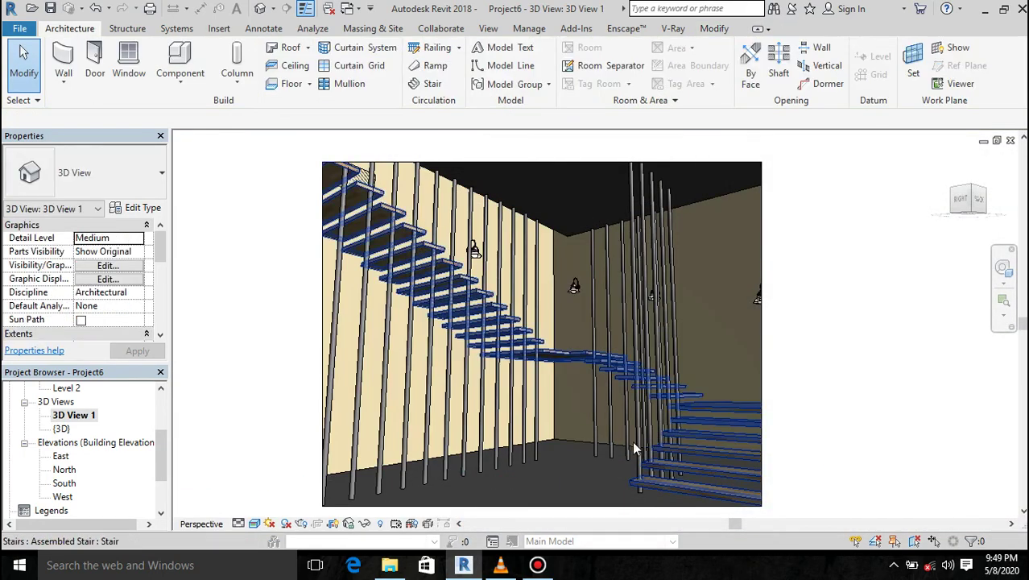
Duplicate the Level 2 floor type and create a new material for its structure layer
{"action": "left_click", "coordinate": [554, 232]}
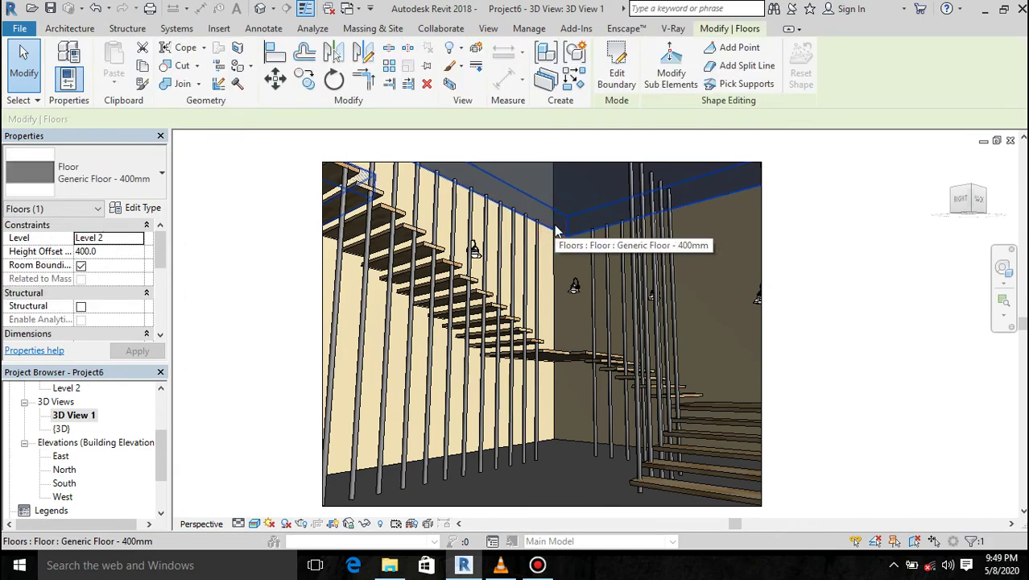
{"action": "left_click", "coordinate": [139, 207]}
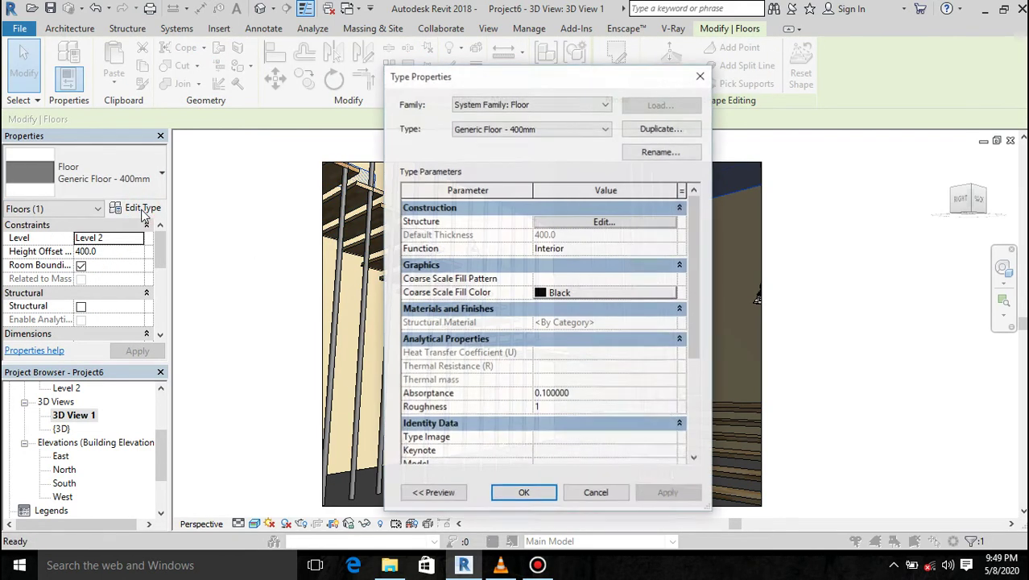
{"action": "left_click", "coordinate": [658, 129]}
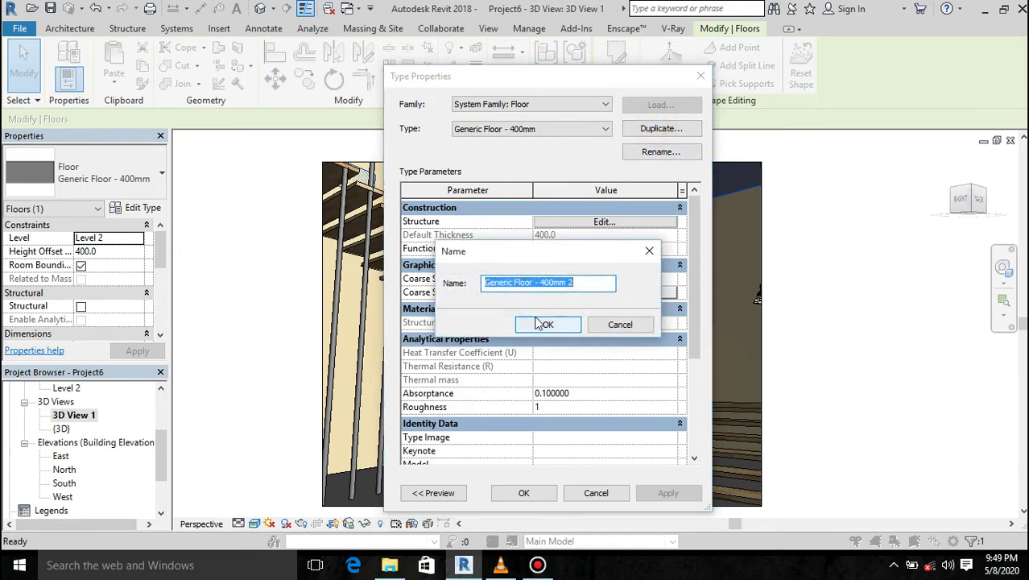
{"action": "left_click", "coordinate": [539, 323]}
{"action": "left_click", "coordinate": [575, 222]}
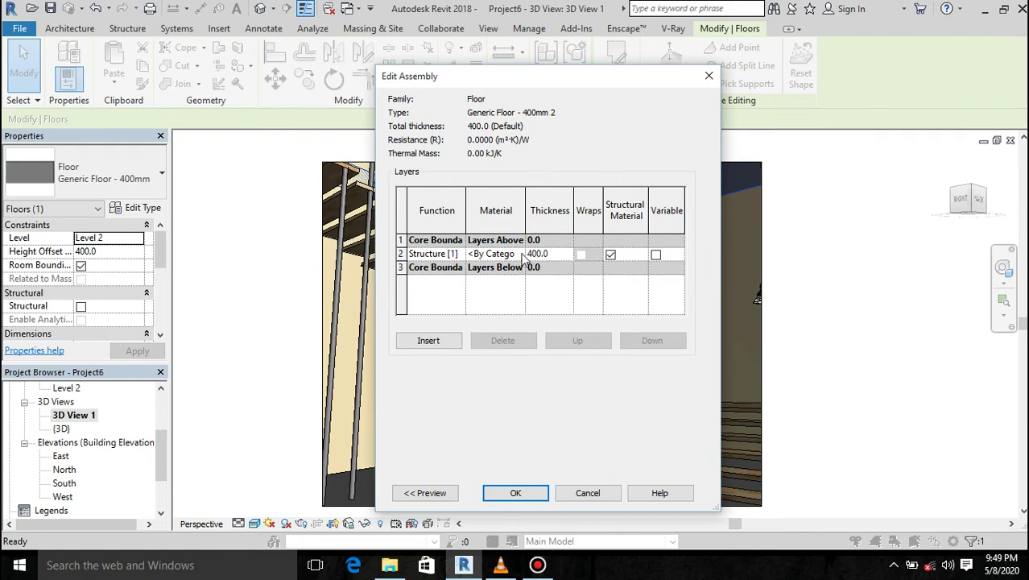
{"action": "left_click", "coordinate": [496, 254]}
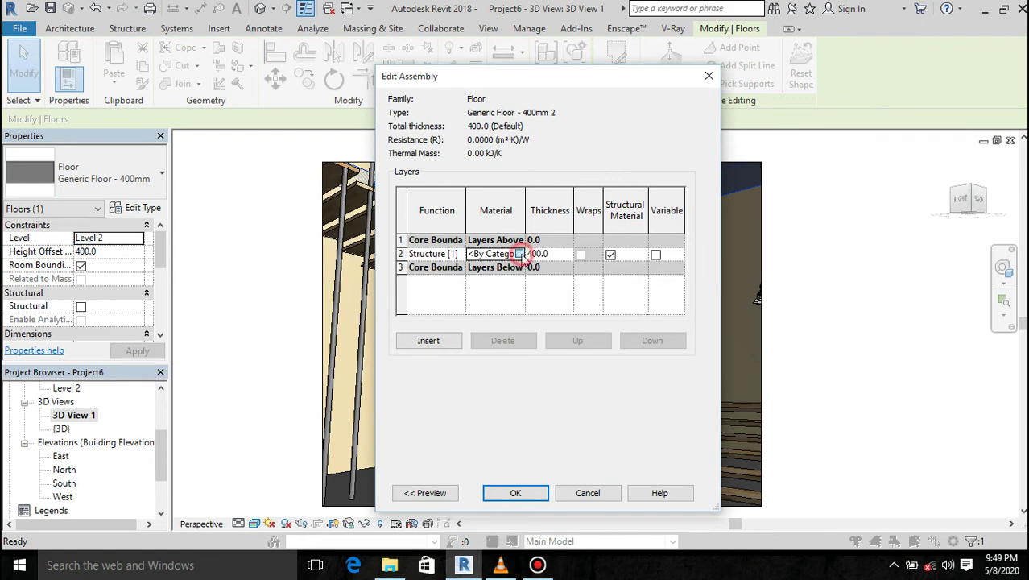
{"action": "scroll", "coordinate": [568, 459], "scroll_direction": "down", "scroll_amount": 1}
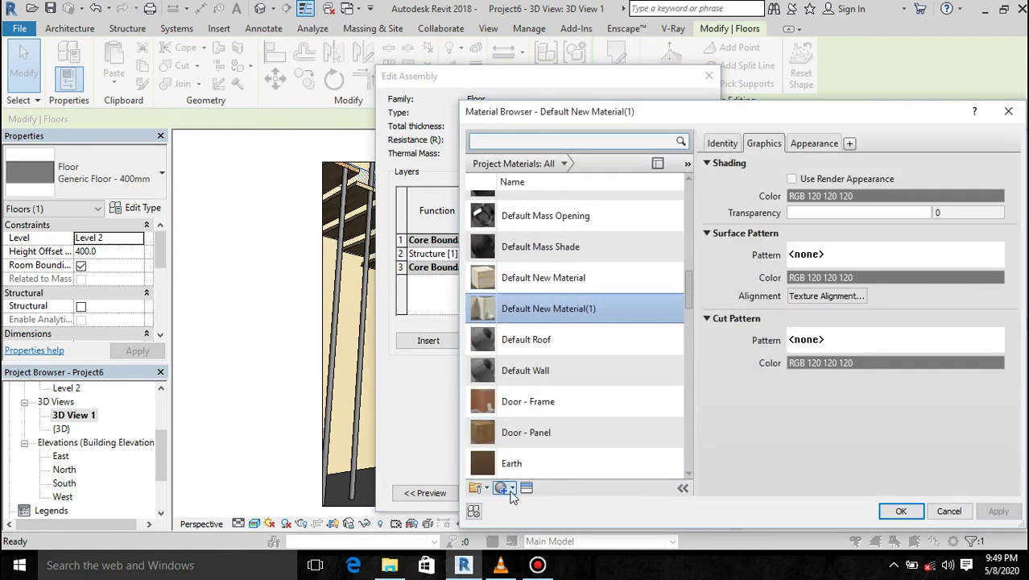
{"action": "left_click", "coordinate": [511, 491]}
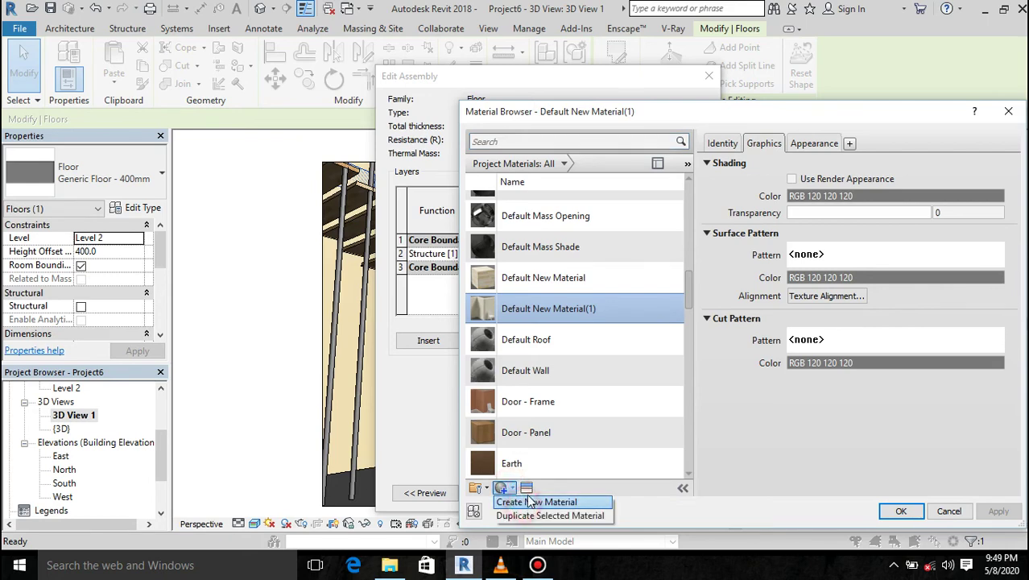
{"action": "left_click", "coordinate": [529, 501]}
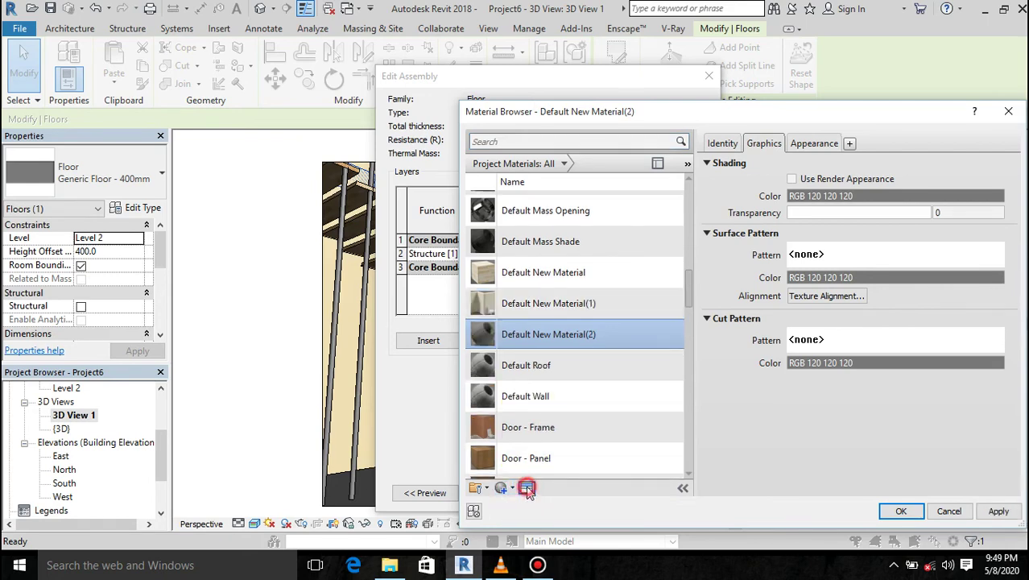
Give the new floor material the Wall Paint Matte Cool White appearance and confirm
{"action": "left_click", "coordinate": [527, 488]}
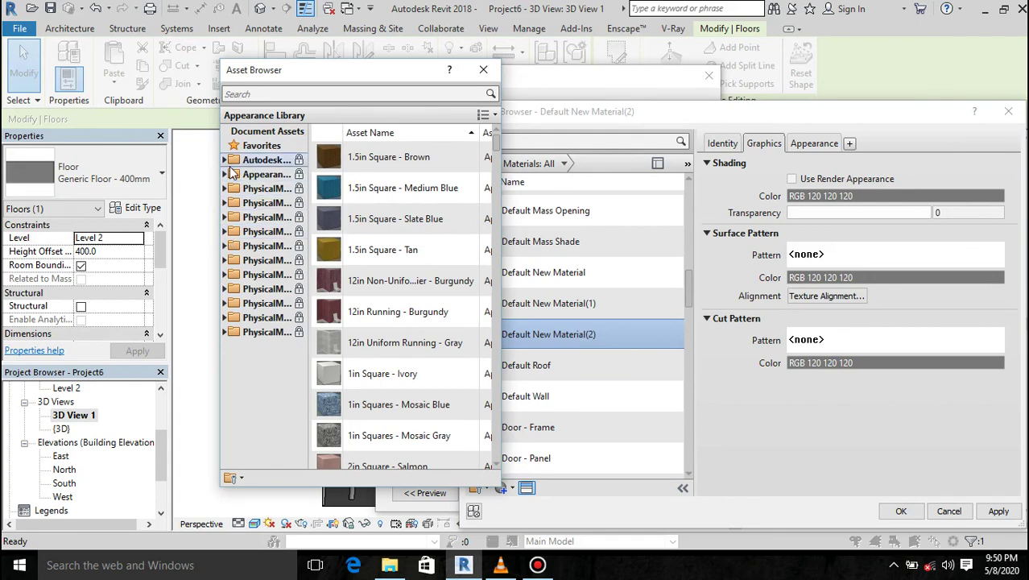
{"action": "left_click", "coordinate": [224, 177]}
{"action": "scroll", "coordinate": [274, 359], "scroll_direction": "down", "scroll_amount": 4}
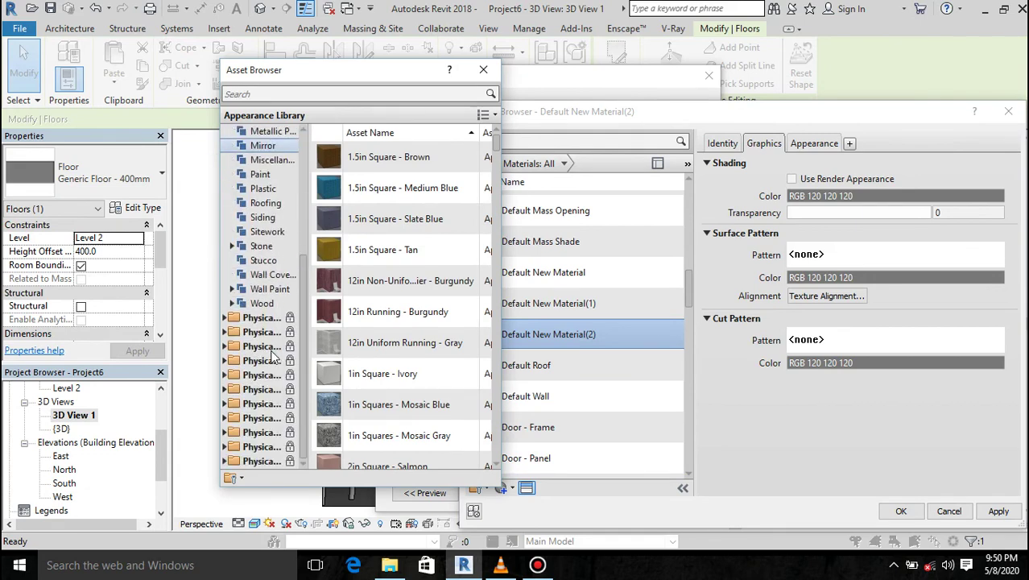
{"action": "left_click", "coordinate": [262, 289]}
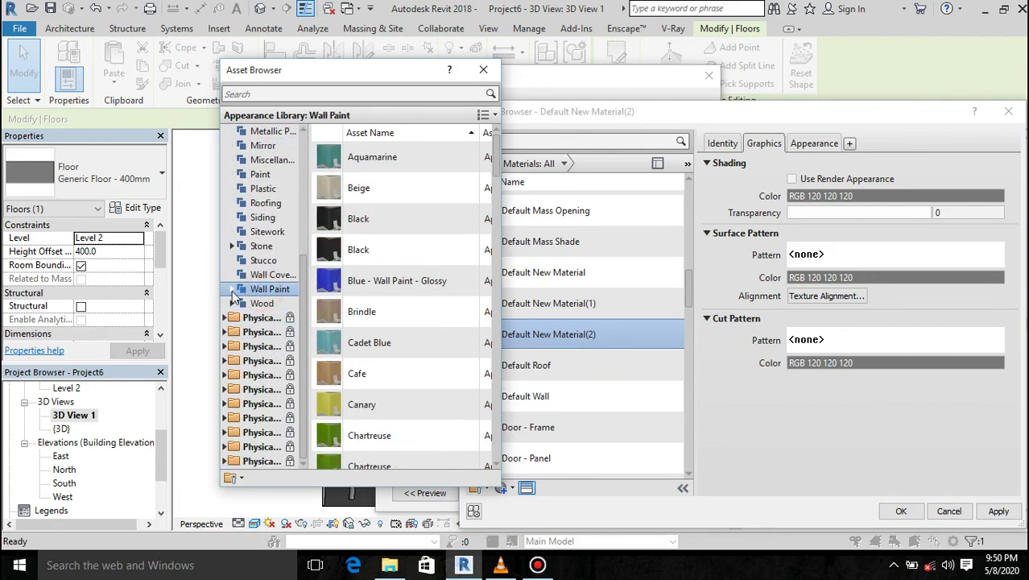
{"action": "left_click", "coordinate": [232, 289]}
{"action": "left_click", "coordinate": [257, 304]}
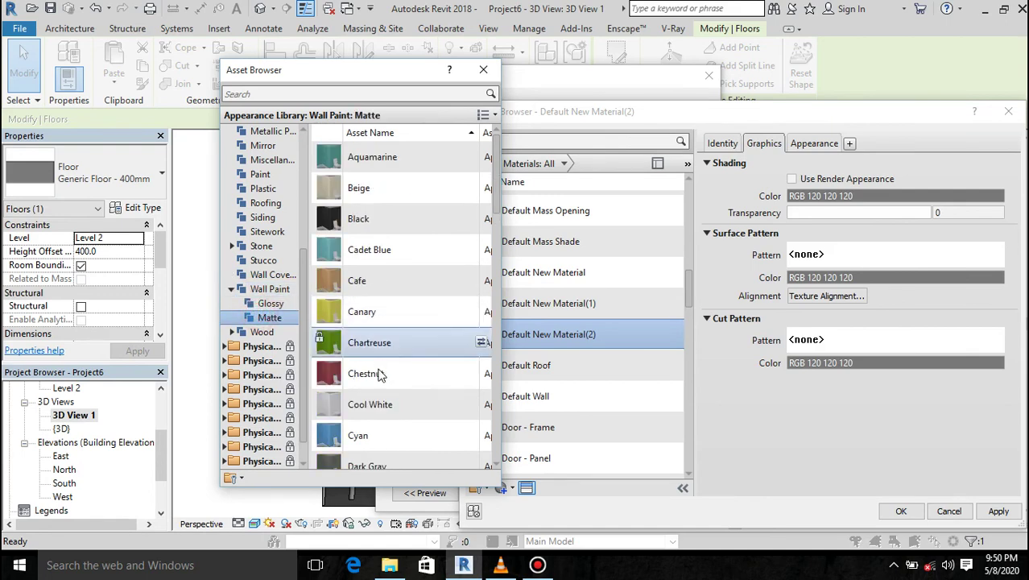
{"action": "double_click", "coordinate": [385, 410]}
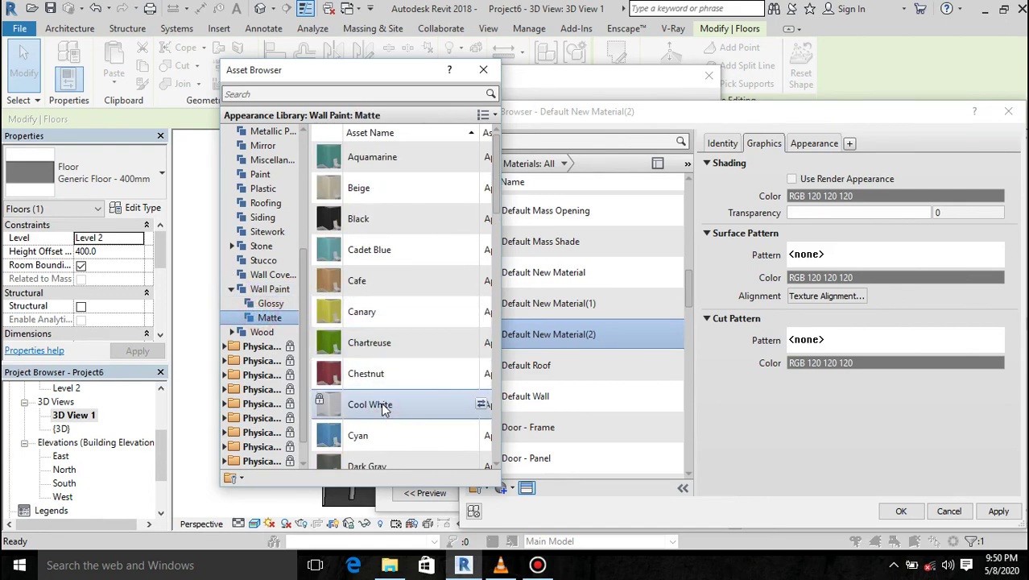
{"action": "double_click", "coordinate": [385, 409]}
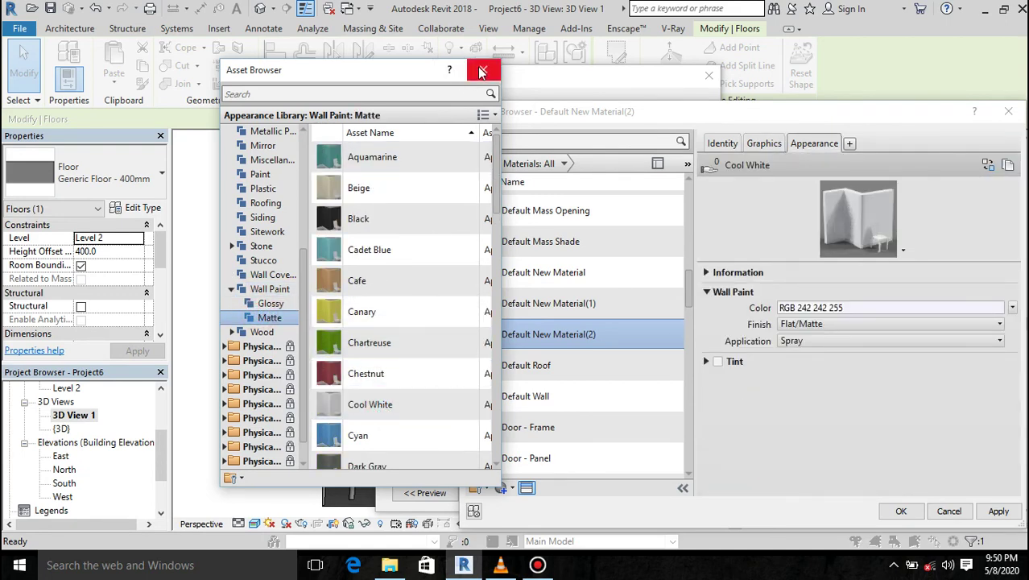
{"action": "left_click", "coordinate": [480, 71]}
{"action": "left_click", "coordinate": [996, 513]}
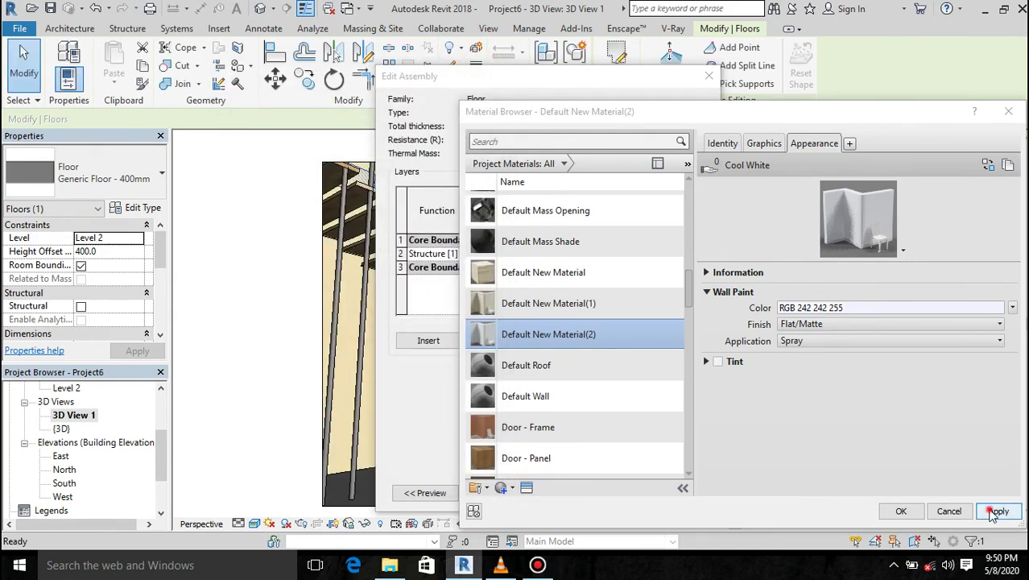
{"action": "left_click", "coordinate": [900, 511]}
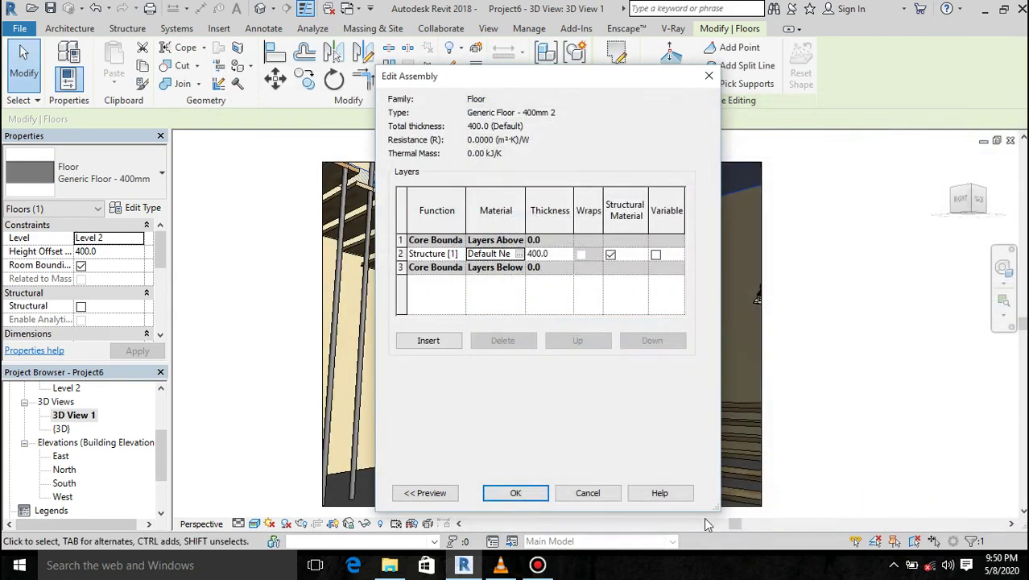
{"action": "left_click", "coordinate": [518, 492]}
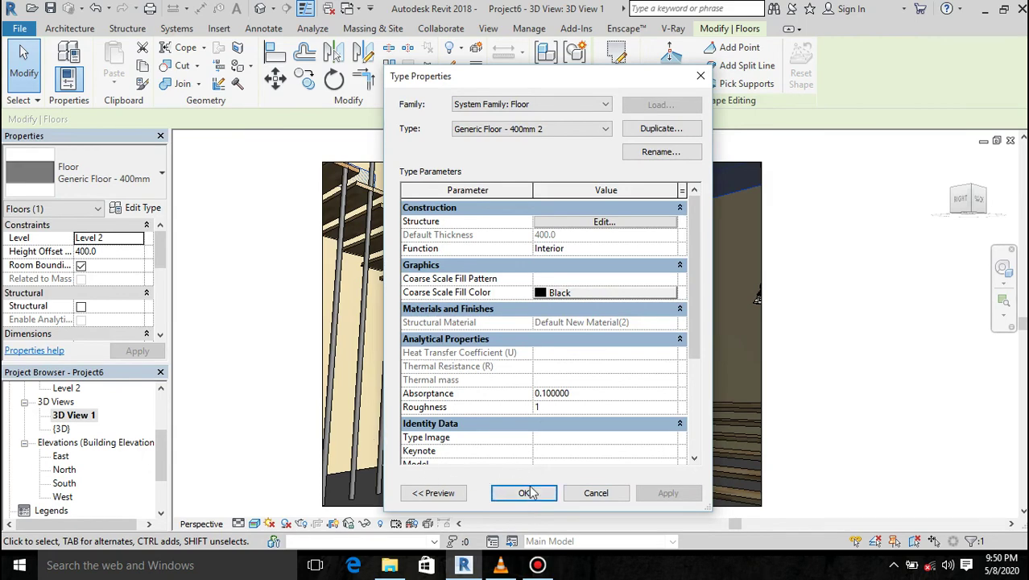
{"action": "left_click", "coordinate": [525, 493]}
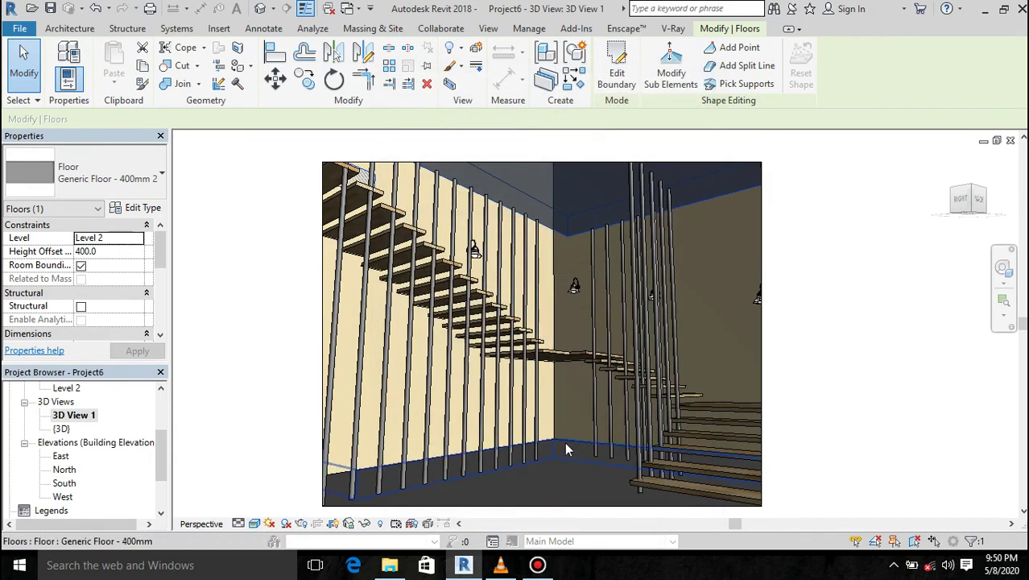
Duplicate the Level 1 floor as Generic Floor - 400mm 3 using Default New Material
{"action": "left_click", "coordinate": [567, 446]}
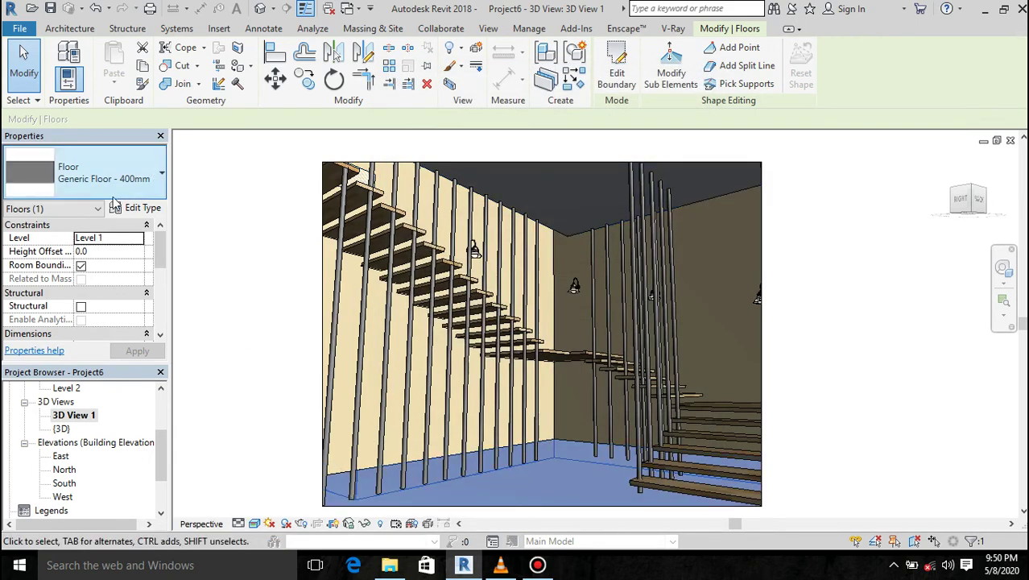
{"action": "left_click", "coordinate": [135, 208]}
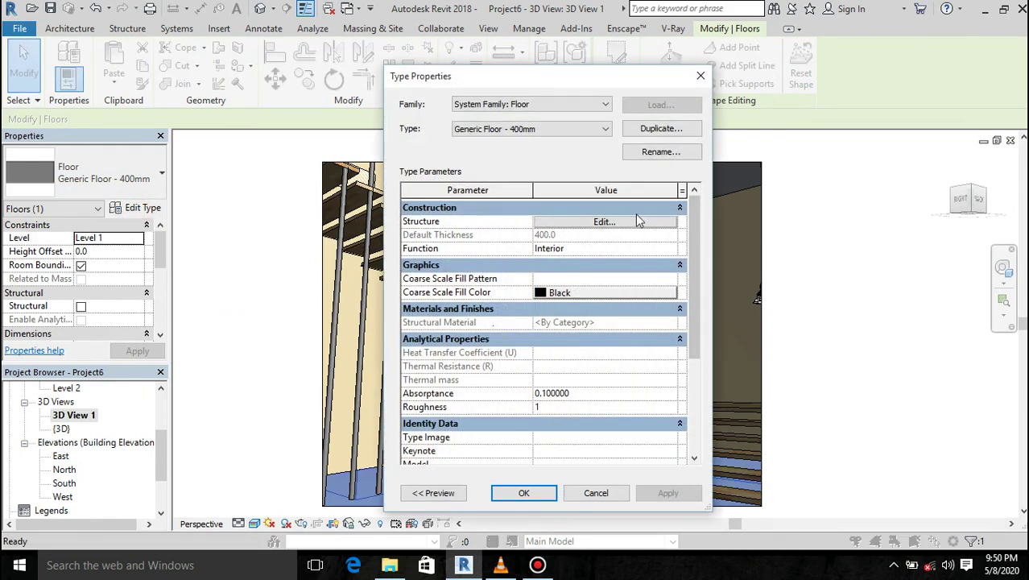
{"action": "left_click", "coordinate": [629, 222]}
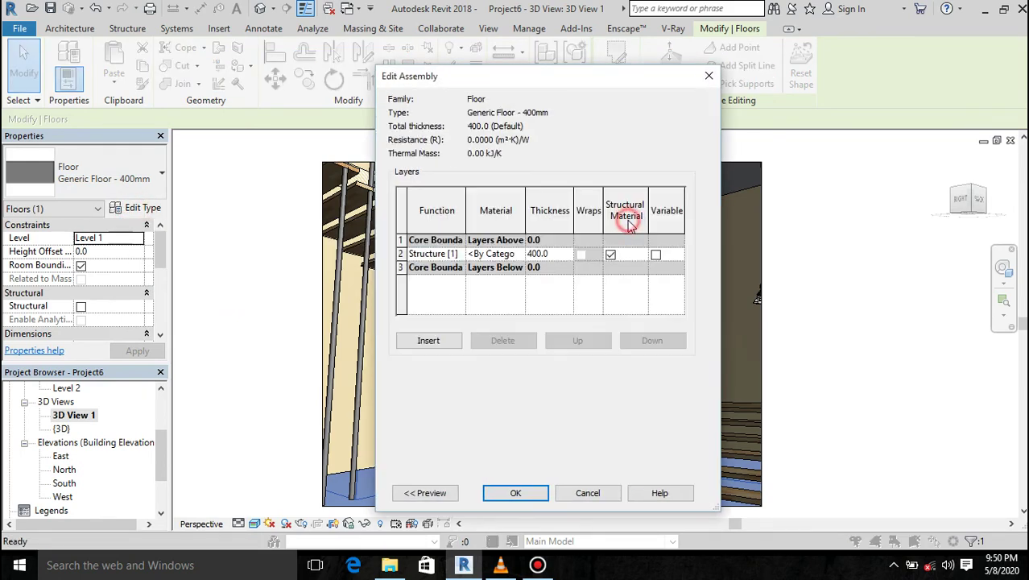
{"action": "left_click", "coordinate": [705, 78]}
{"action": "left_click", "coordinate": [662, 128]}
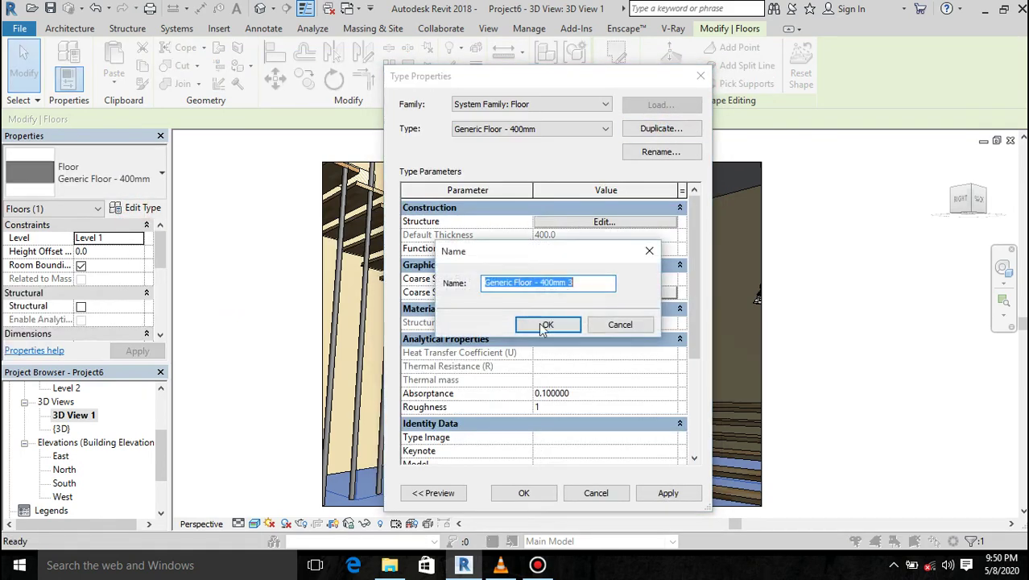
{"action": "left_click", "coordinate": [542, 327]}
{"action": "left_click", "coordinate": [589, 224]}
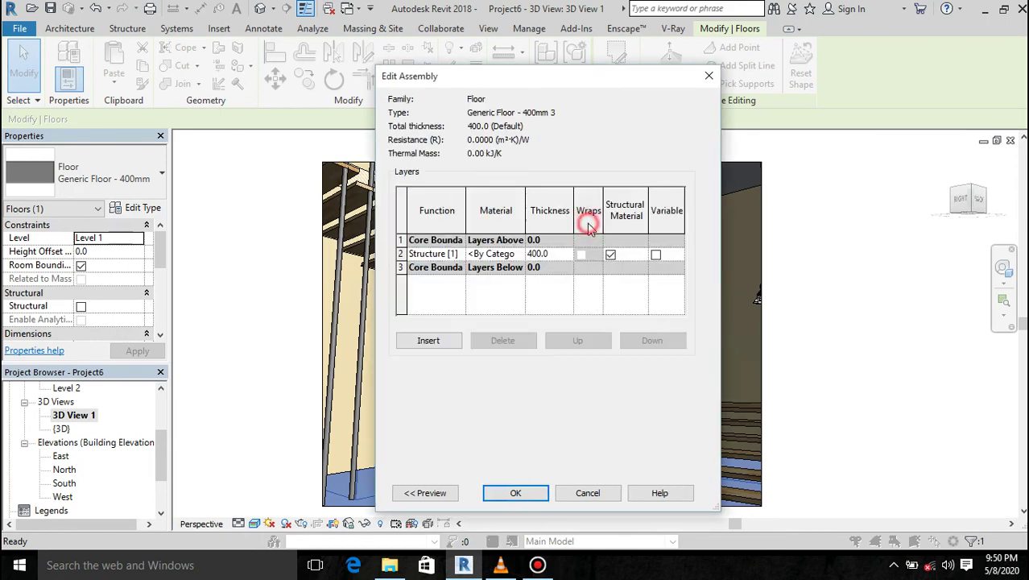
{"action": "left_click", "coordinate": [519, 255]}
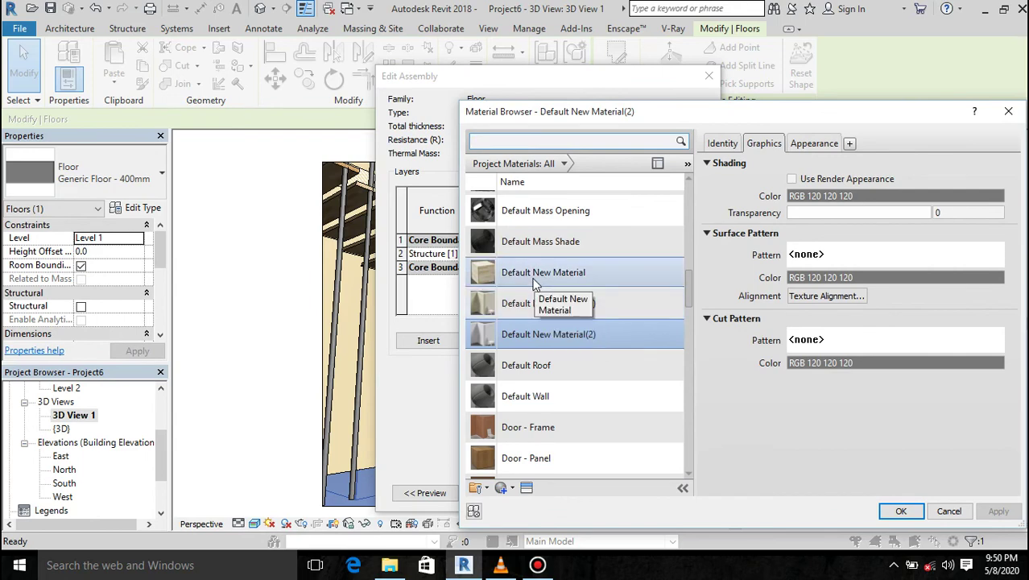
{"action": "double_click", "coordinate": [533, 274]}
{"action": "left_click", "coordinate": [516, 488]}
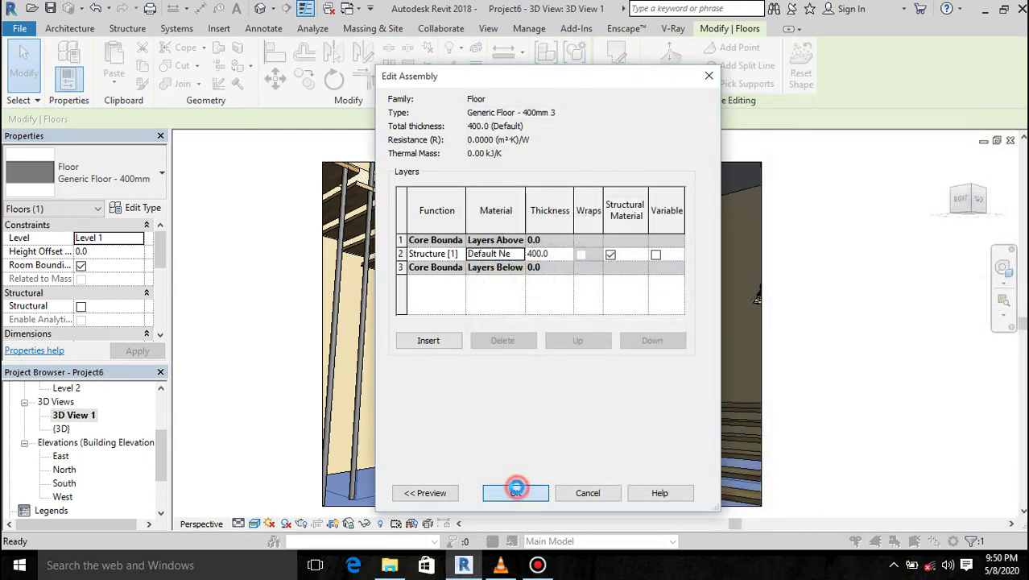
{"action": "left_click", "coordinate": [517, 488]}
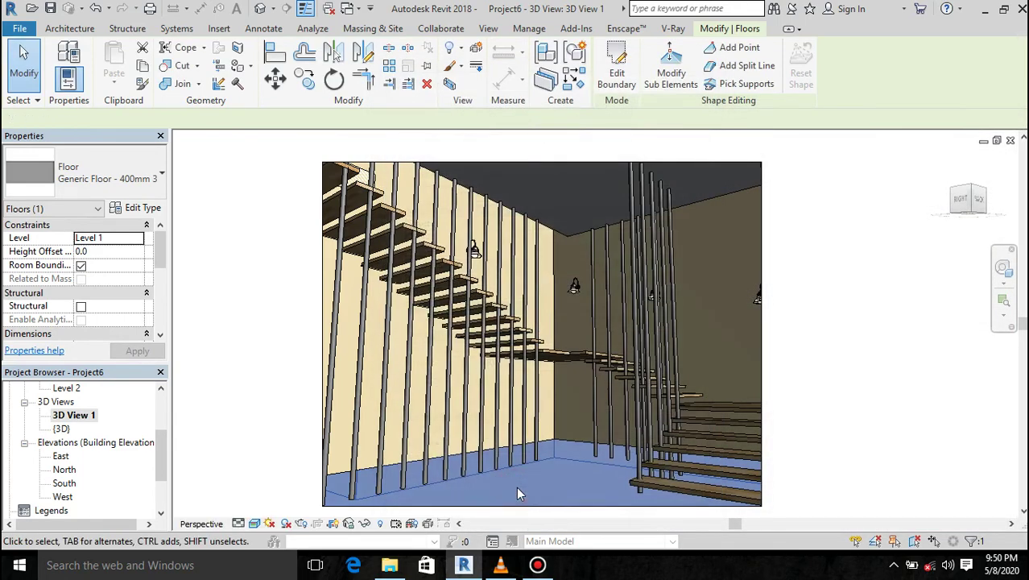
{"action": "left_click", "coordinate": [270, 379]}
Render 3D View 1 as a draft with the Interior: Sun and Artificial lighting scheme
{"action": "scroll", "coordinate": [435, 302], "scroll_direction": "down", "scroll_amount": 1}
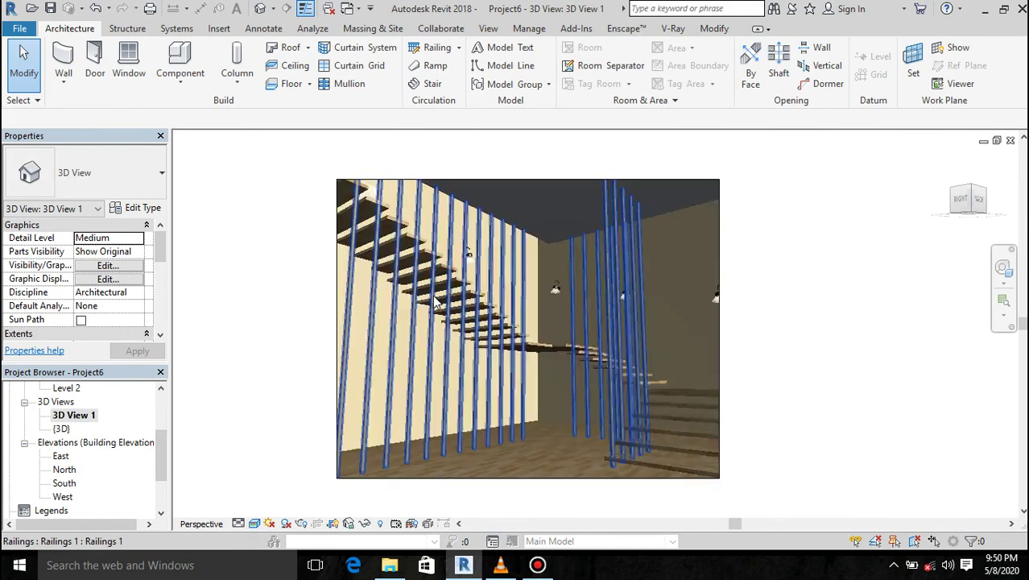
{"action": "scroll", "coordinate": [434, 302], "scroll_direction": "down", "scroll_amount": 1}
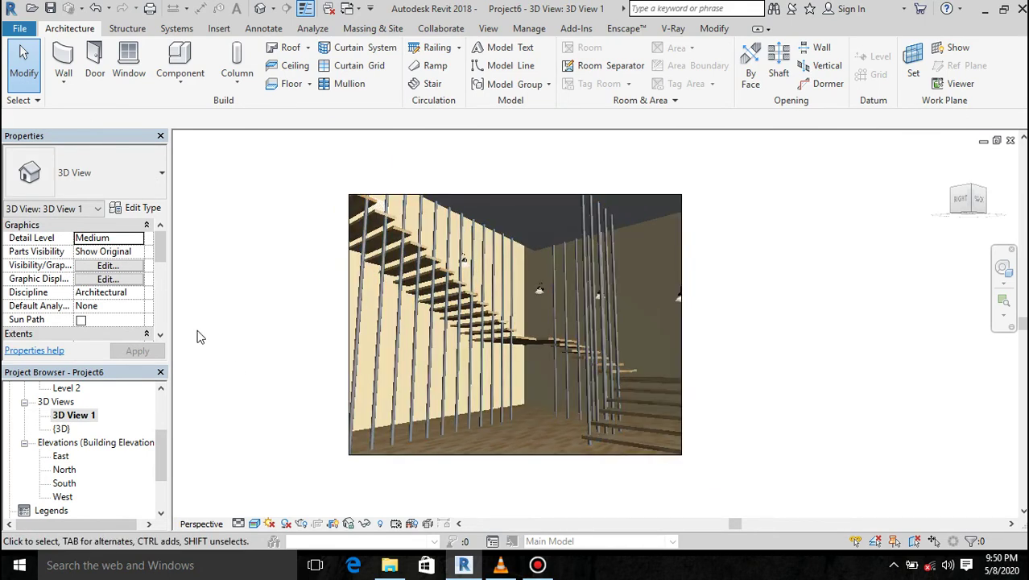
{"action": "left_click", "coordinate": [300, 524]}
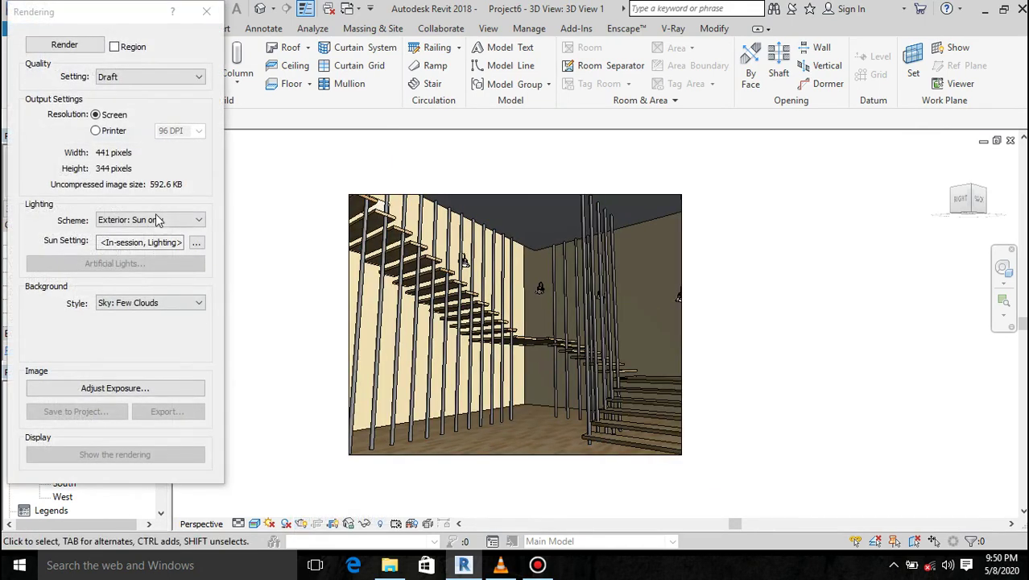
{"action": "left_click", "coordinate": [193, 221]}
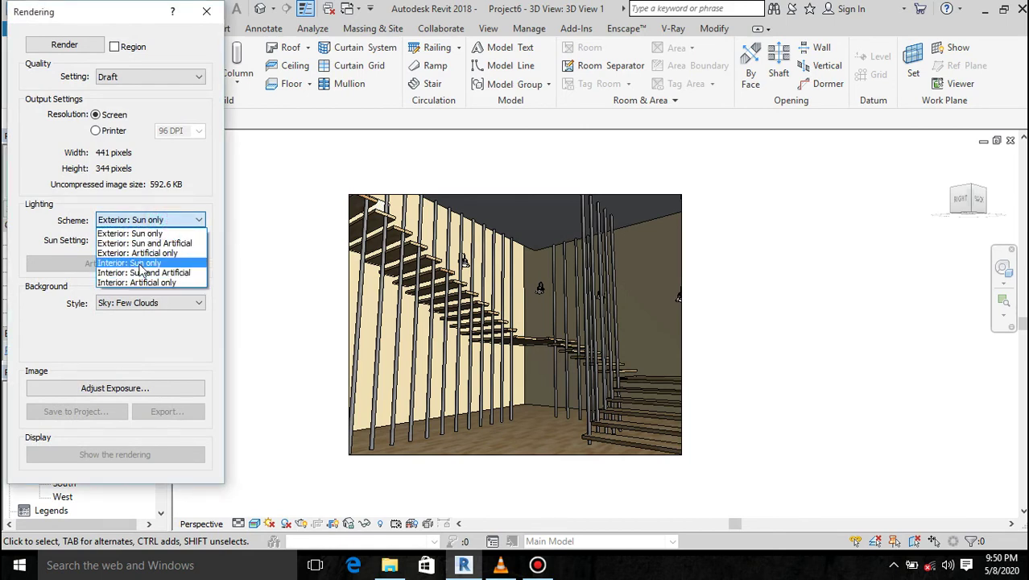
{"action": "left_click", "coordinate": [143, 274]}
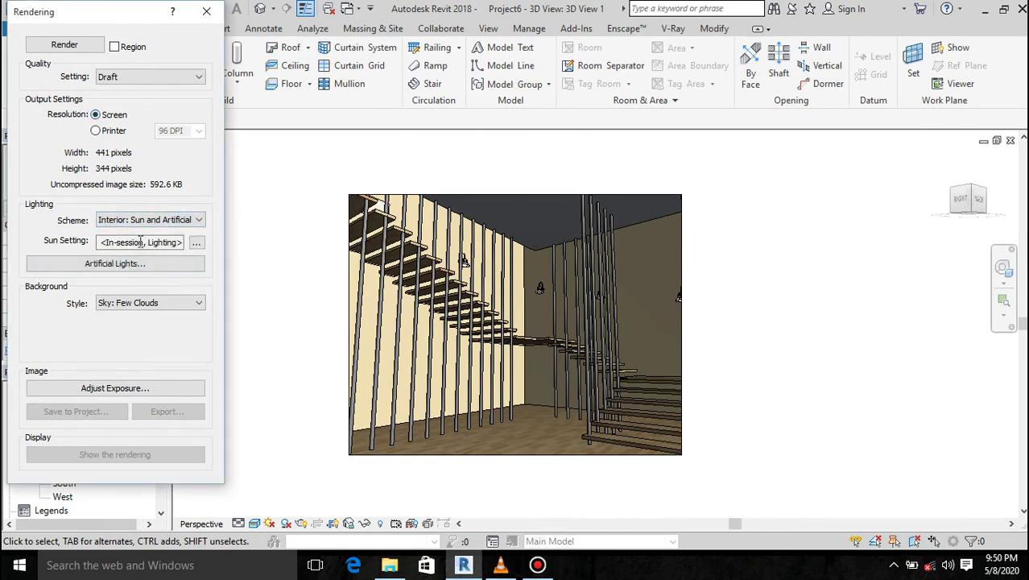
{"action": "left_click", "coordinate": [96, 45]}
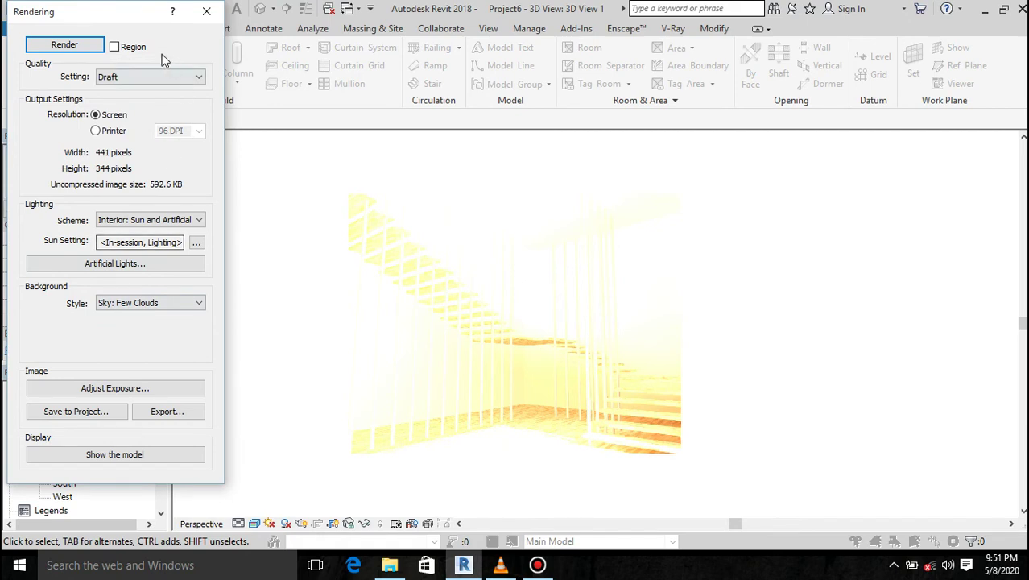
Set render quality to Medium and printer resolution to 150 DPI
{"action": "left_click", "coordinate": [160, 77]}
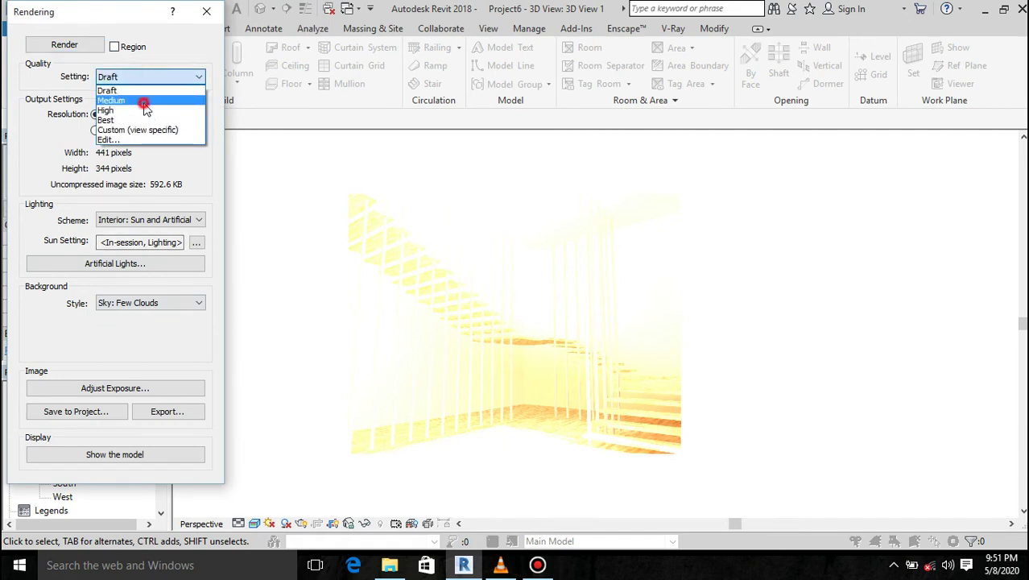
{"action": "left_click", "coordinate": [142, 101]}
{"action": "left_click", "coordinate": [95, 131]}
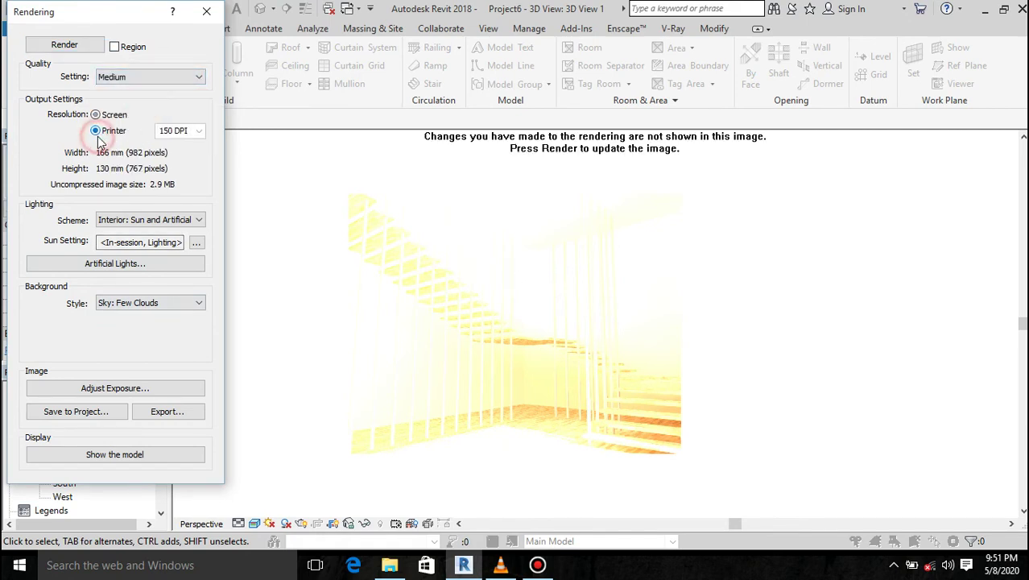
{"action": "left_click", "coordinate": [199, 132]}
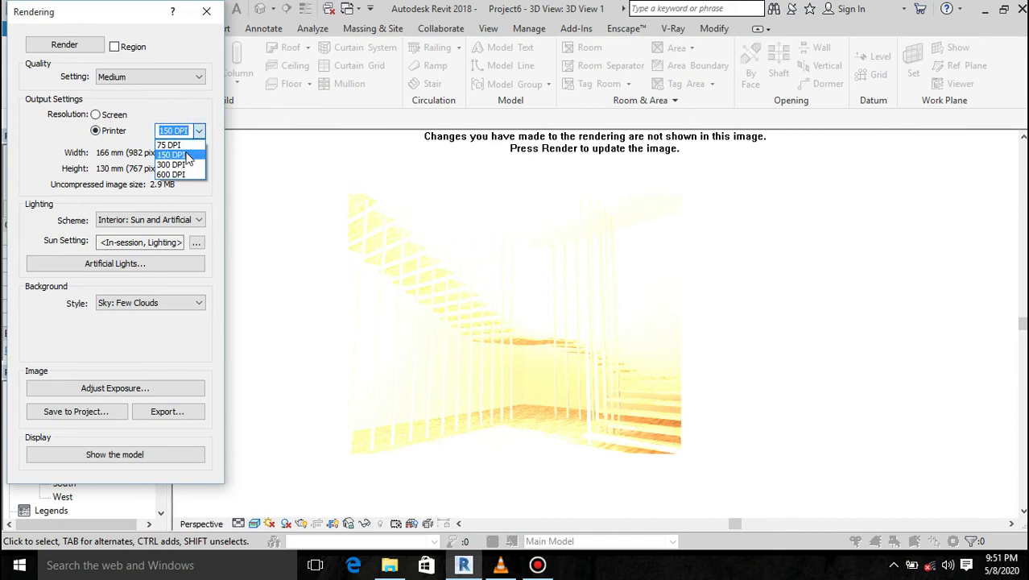
{"action": "left_click", "coordinate": [186, 153]}
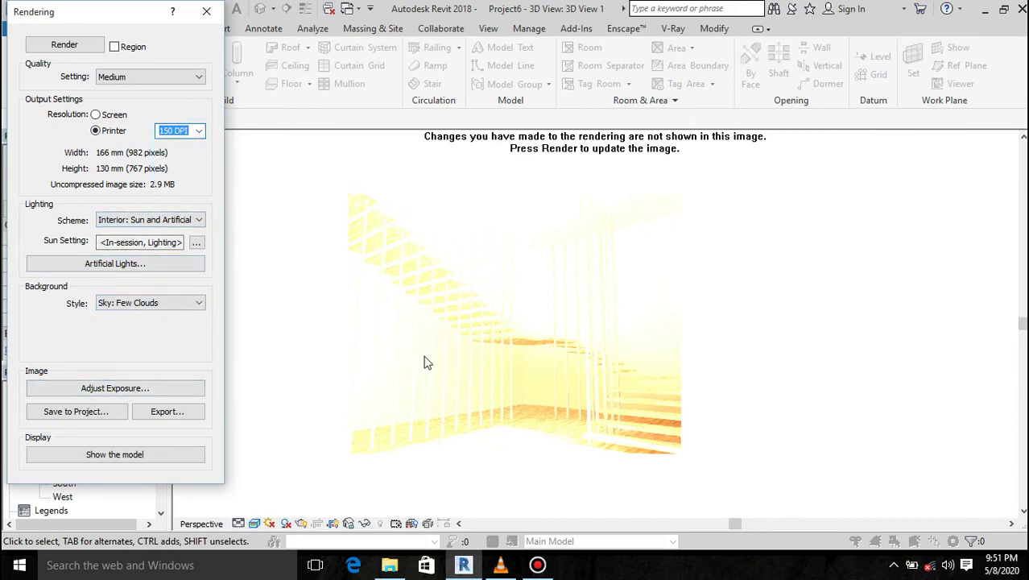
Start the render and stop it partway through
{"action": "left_click", "coordinate": [53, 45]}
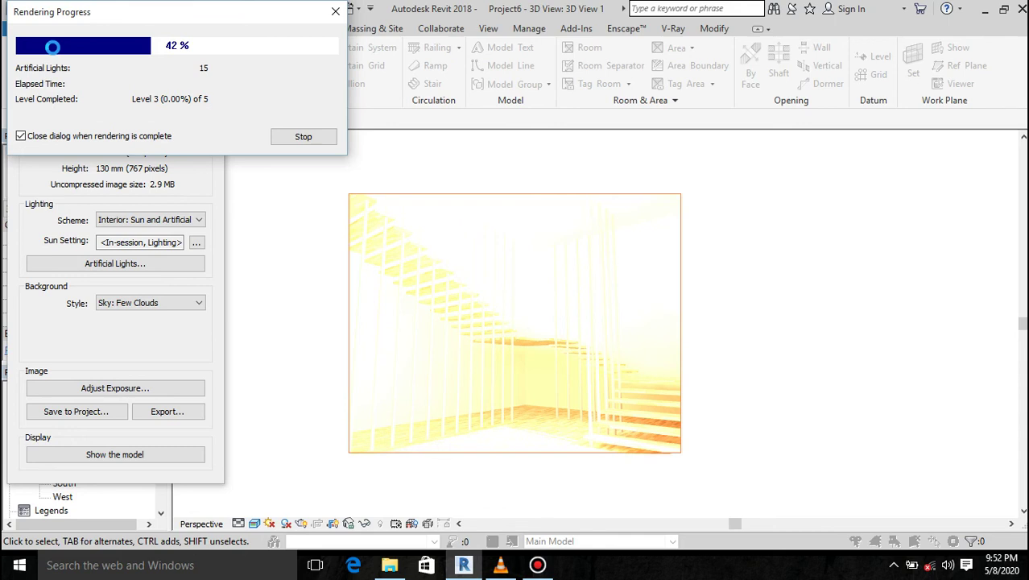
{"action": "left_click", "coordinate": [301, 138]}
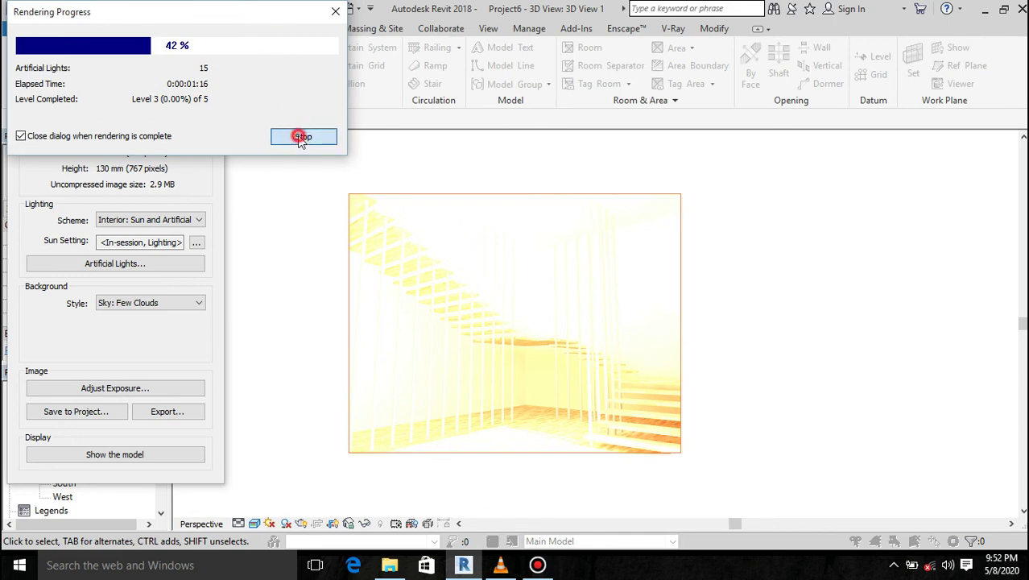
{"action": "left_click", "coordinate": [549, 287]}
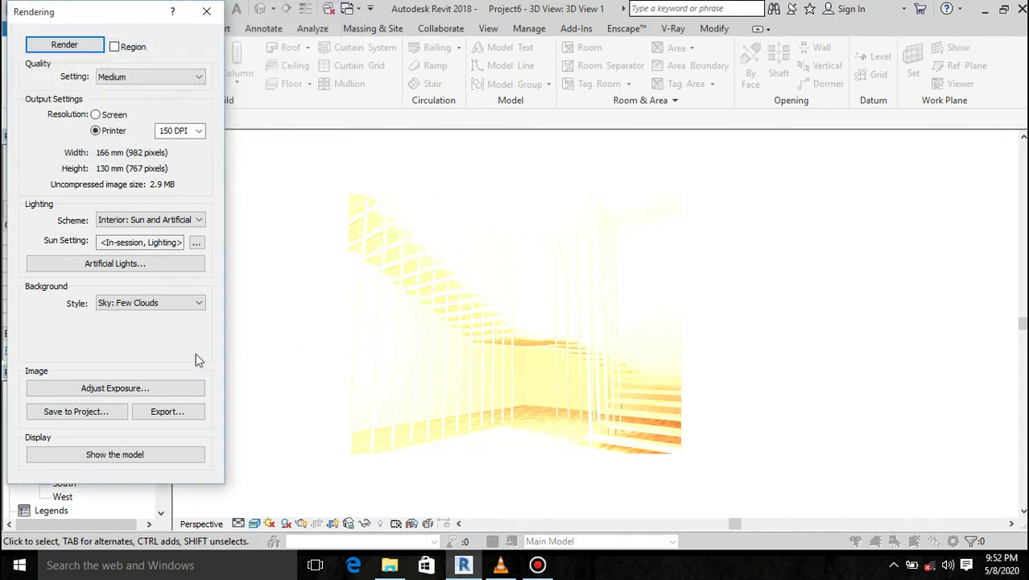
Apply an exposure value of 13.20 to the stair render
{"action": "left_click", "coordinate": [164, 388]}
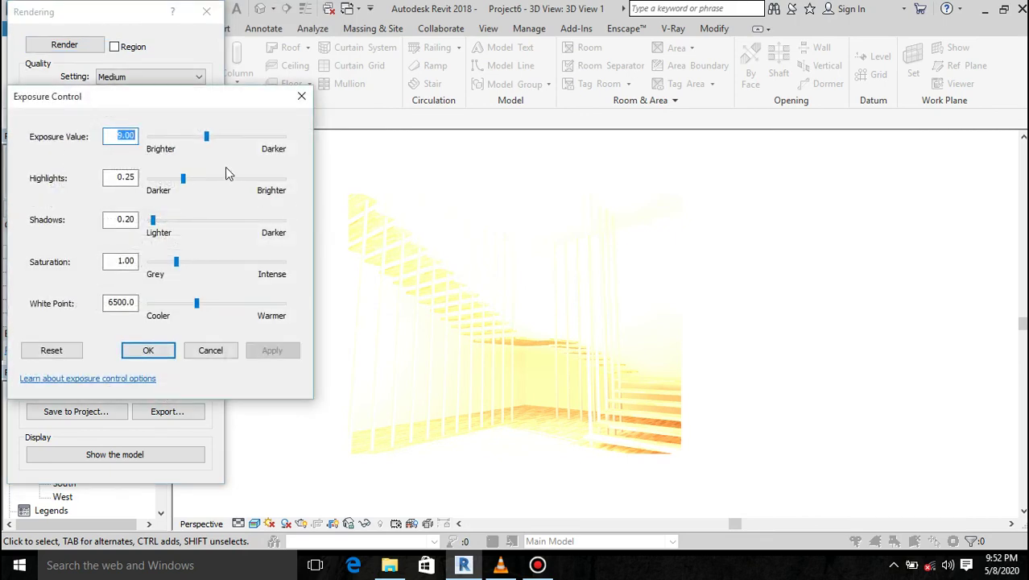
{"action": "left_click", "coordinate": [229, 137]}
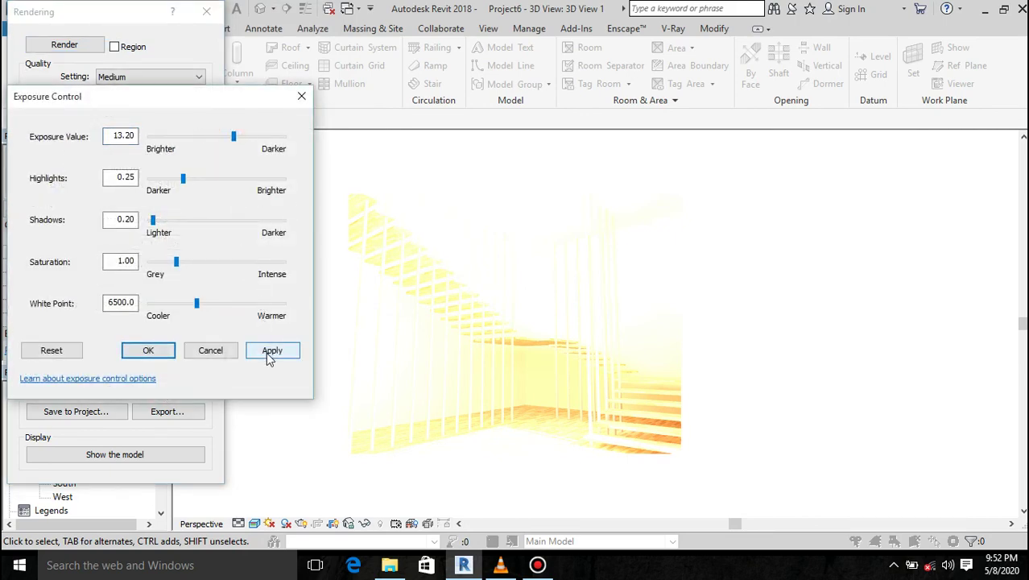
{"action": "left_click", "coordinate": [270, 353]}
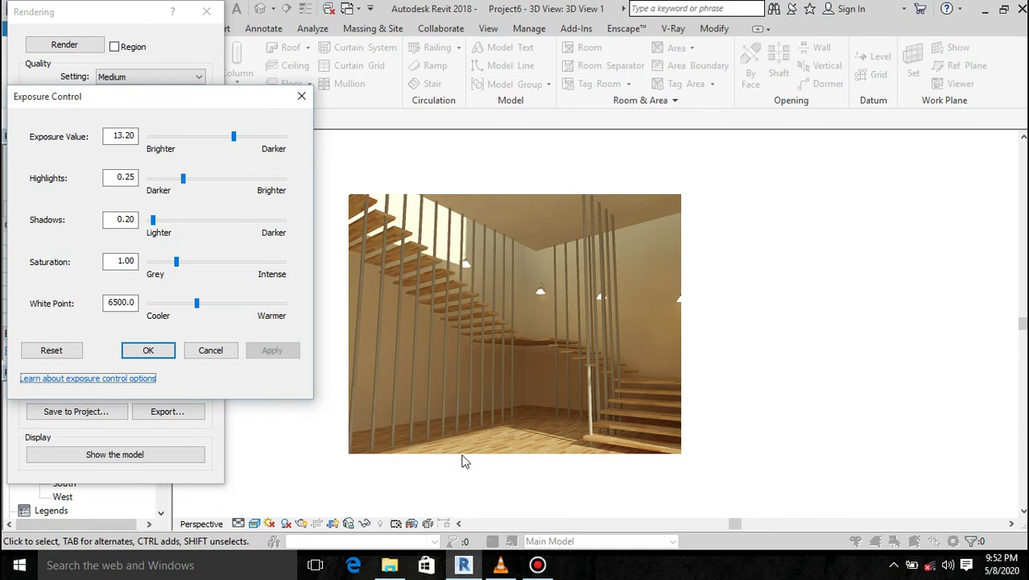
Close Exposure Control and zoom in and out across the rendered image to inspect details
{"action": "left_click", "coordinate": [301, 97]}
{"action": "scroll", "coordinate": [578, 349], "scroll_direction": "up", "scroll_amount": 1}
{"action": "scroll", "coordinate": [579, 350], "scroll_direction": "up", "scroll_amount": 1}
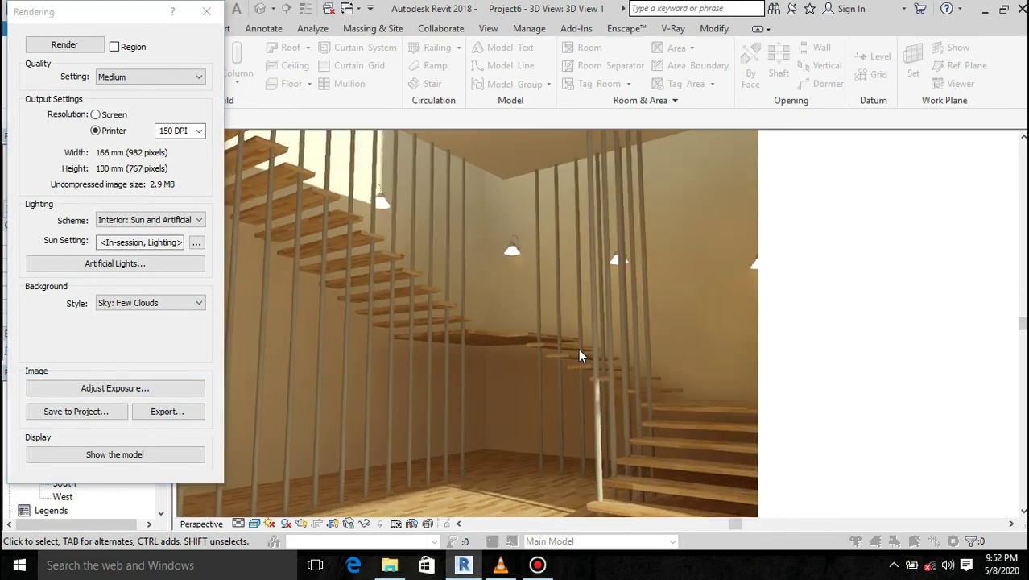
{"action": "scroll", "coordinate": [578, 350], "scroll_direction": "down", "scroll_amount": 1}
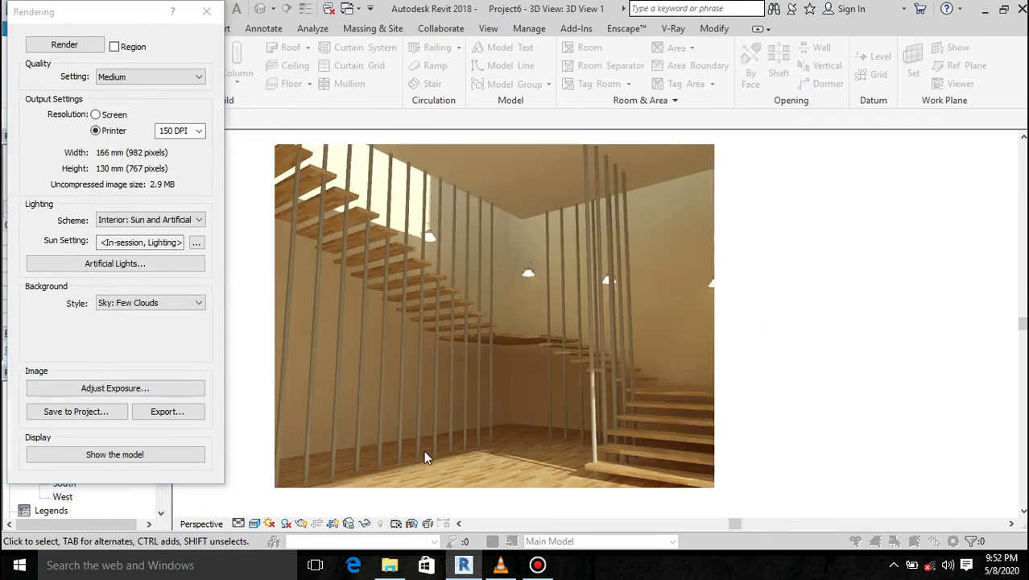
{"action": "scroll", "coordinate": [426, 456], "scroll_direction": "up", "scroll_amount": 1}
{"action": "scroll", "coordinate": [425, 456], "scroll_direction": "up", "scroll_amount": 1}
{"action": "scroll", "coordinate": [425, 456], "scroll_direction": "down", "scroll_amount": 1}
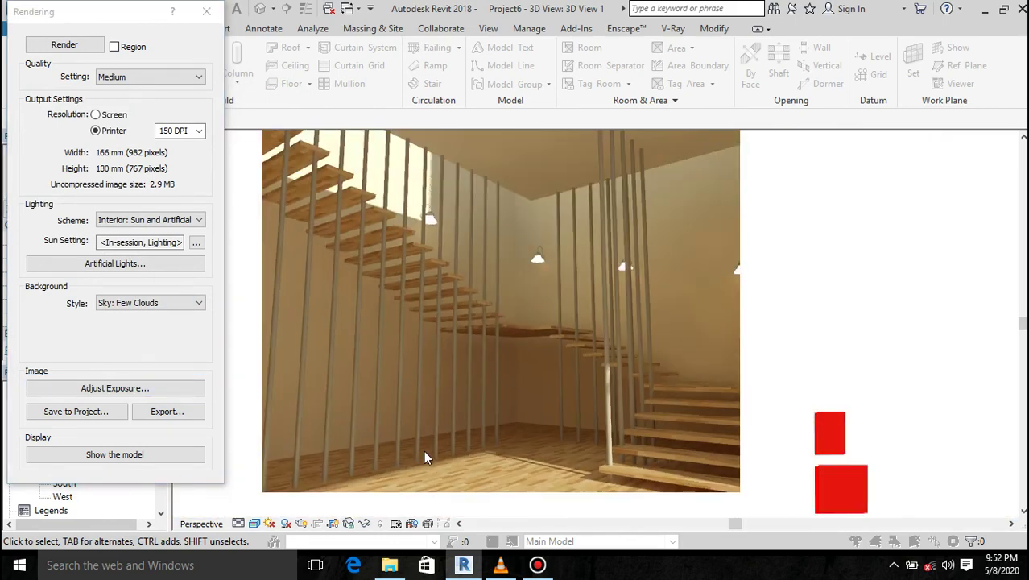
{"action": "scroll", "coordinate": [508, 448], "scroll_direction": "down", "scroll_amount": 1}
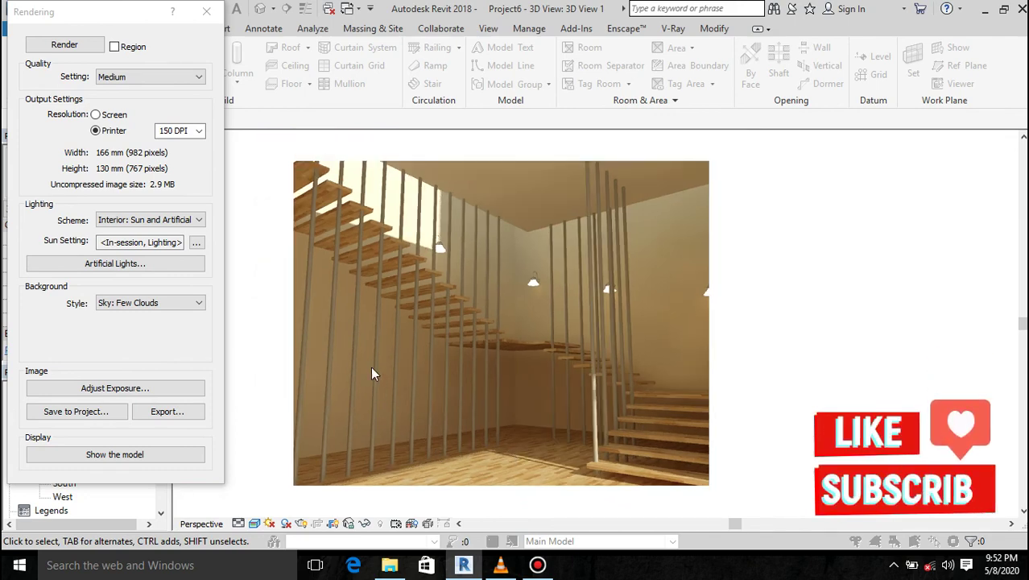
{"action": "scroll", "coordinate": [369, 354], "scroll_direction": "up", "scroll_amount": 1}
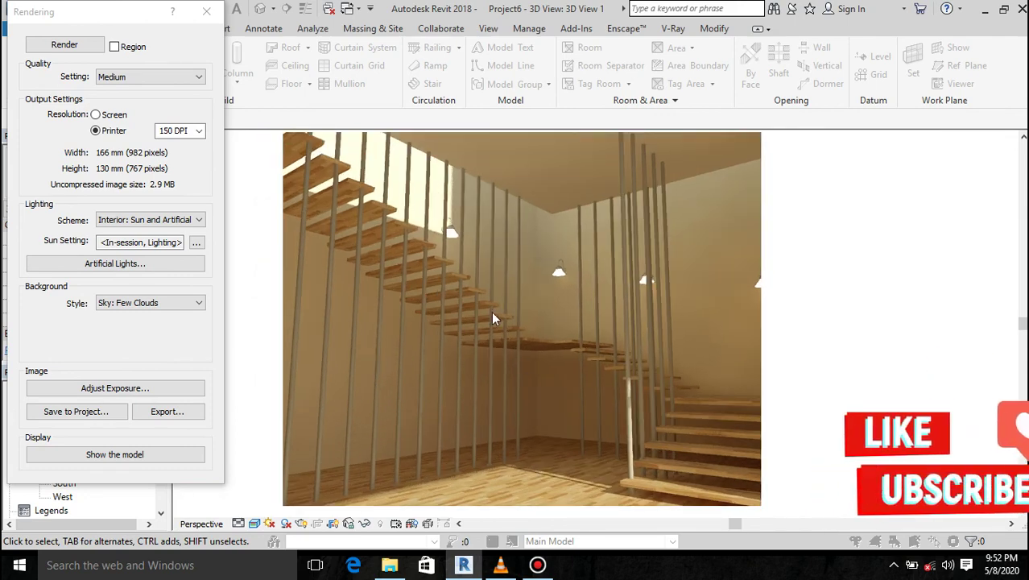
{"action": "scroll", "coordinate": [472, 307], "scroll_direction": "up", "scroll_amount": 1}
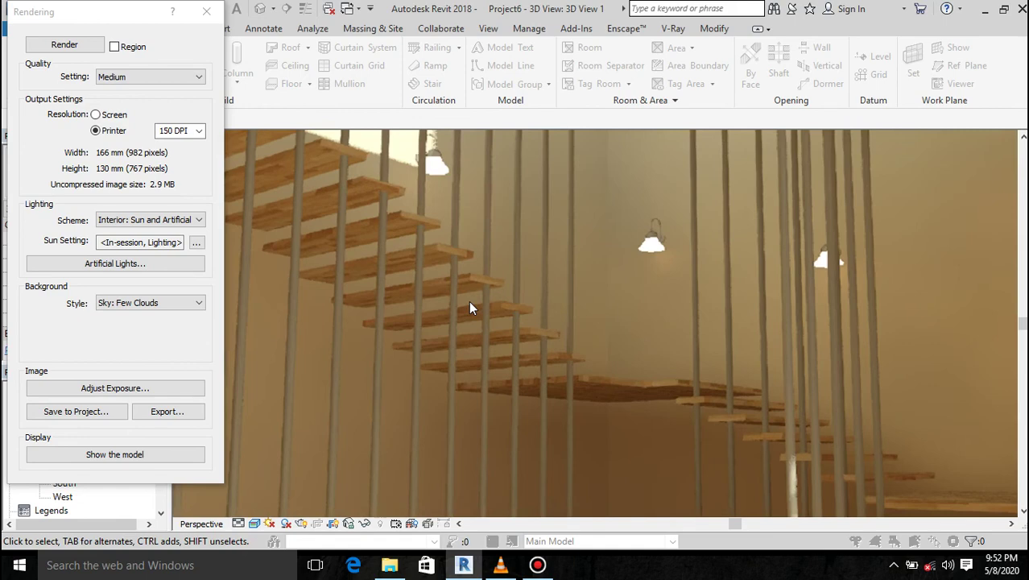
{"action": "scroll", "coordinate": [471, 307], "scroll_direction": "down", "scroll_amount": 1}
{"action": "scroll", "coordinate": [471, 307], "scroll_direction": "down", "scroll_amount": 1}
{"action": "scroll", "coordinate": [471, 308], "scroll_direction": "down", "scroll_amount": 1}
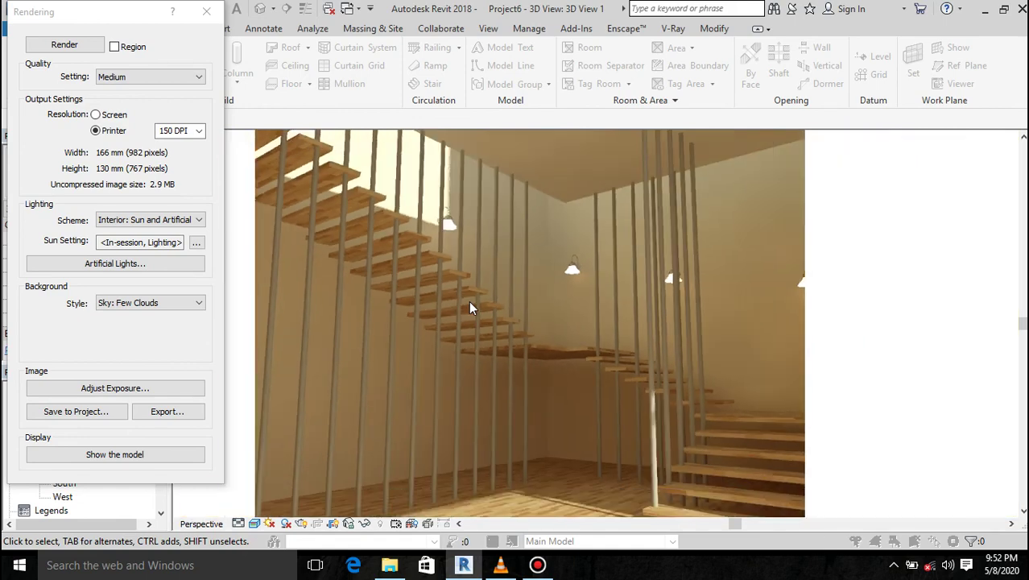
{"action": "scroll", "coordinate": [465, 335], "scroll_direction": "down", "scroll_amount": 1}
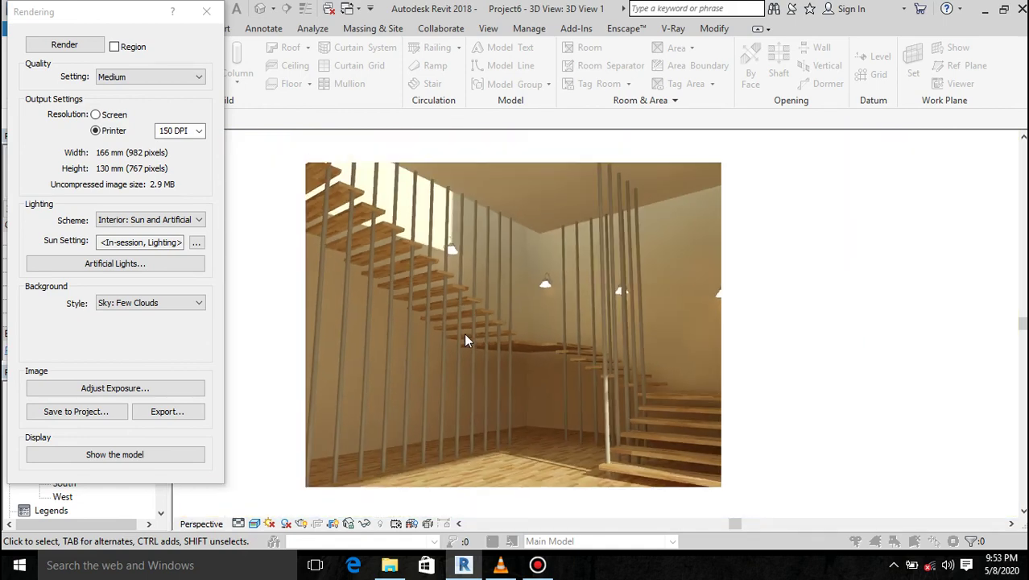
{"action": "scroll", "coordinate": [473, 470], "scroll_direction": "up", "scroll_amount": 1}
{"action": "scroll", "coordinate": [473, 470], "scroll_direction": "up", "scroll_amount": 1}
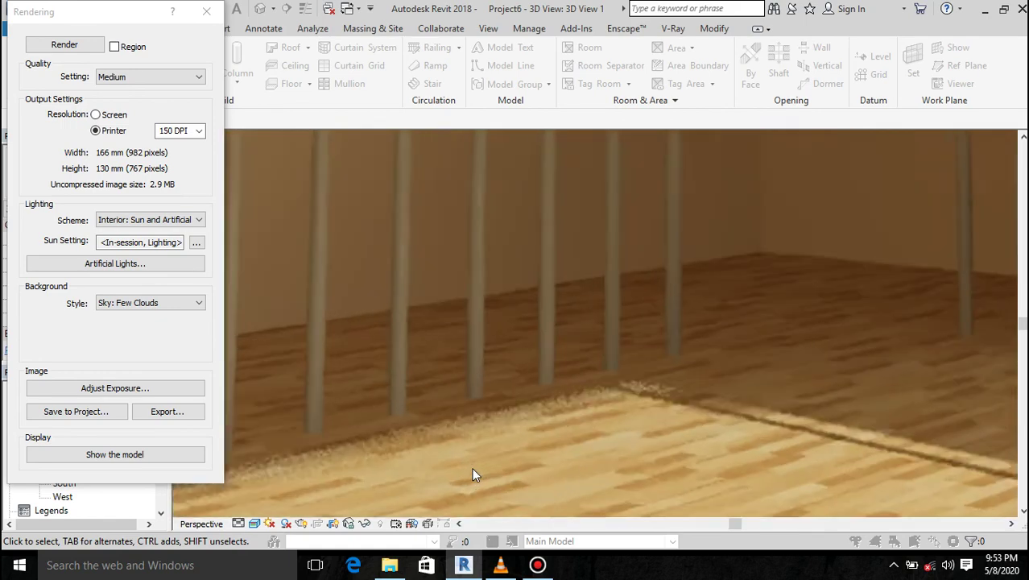
{"action": "scroll", "coordinate": [473, 469], "scroll_direction": "up", "scroll_amount": 1}
{"action": "scroll", "coordinate": [472, 468], "scroll_direction": "down", "scroll_amount": 2}
{"action": "scroll", "coordinate": [472, 468], "scroll_direction": "down", "scroll_amount": 1}
{"action": "scroll", "coordinate": [472, 468], "scroll_direction": "down", "scroll_amount": 1}
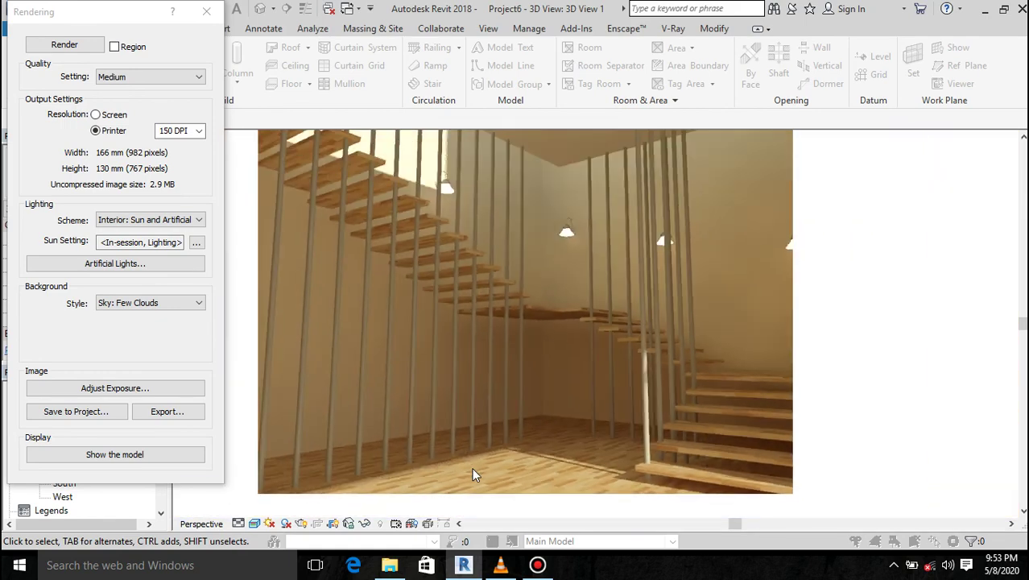
{"action": "scroll", "coordinate": [475, 459], "scroll_direction": "down", "scroll_amount": 1}
{"action": "scroll", "coordinate": [417, 381], "scroll_direction": "up", "scroll_amount": 1}
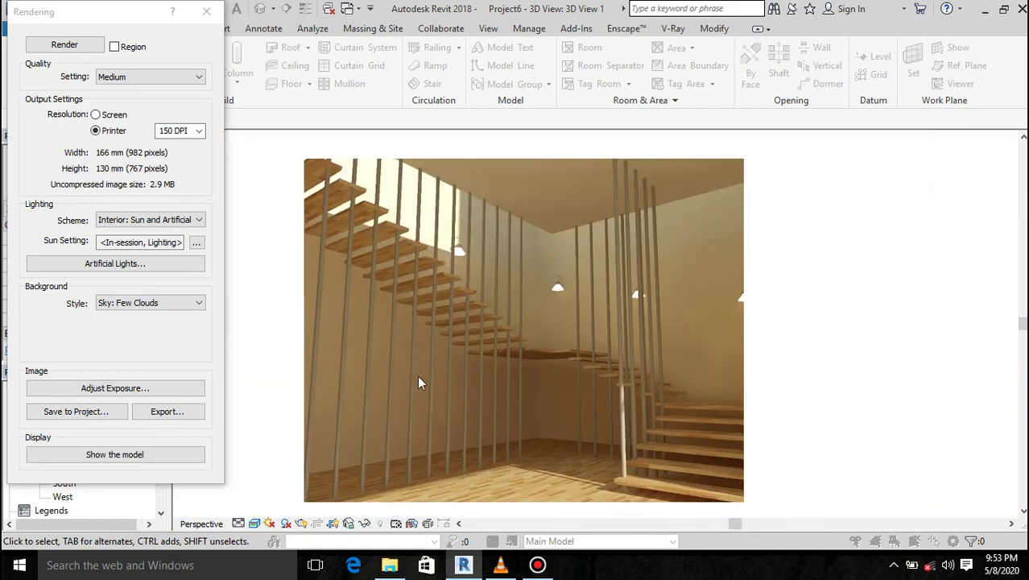